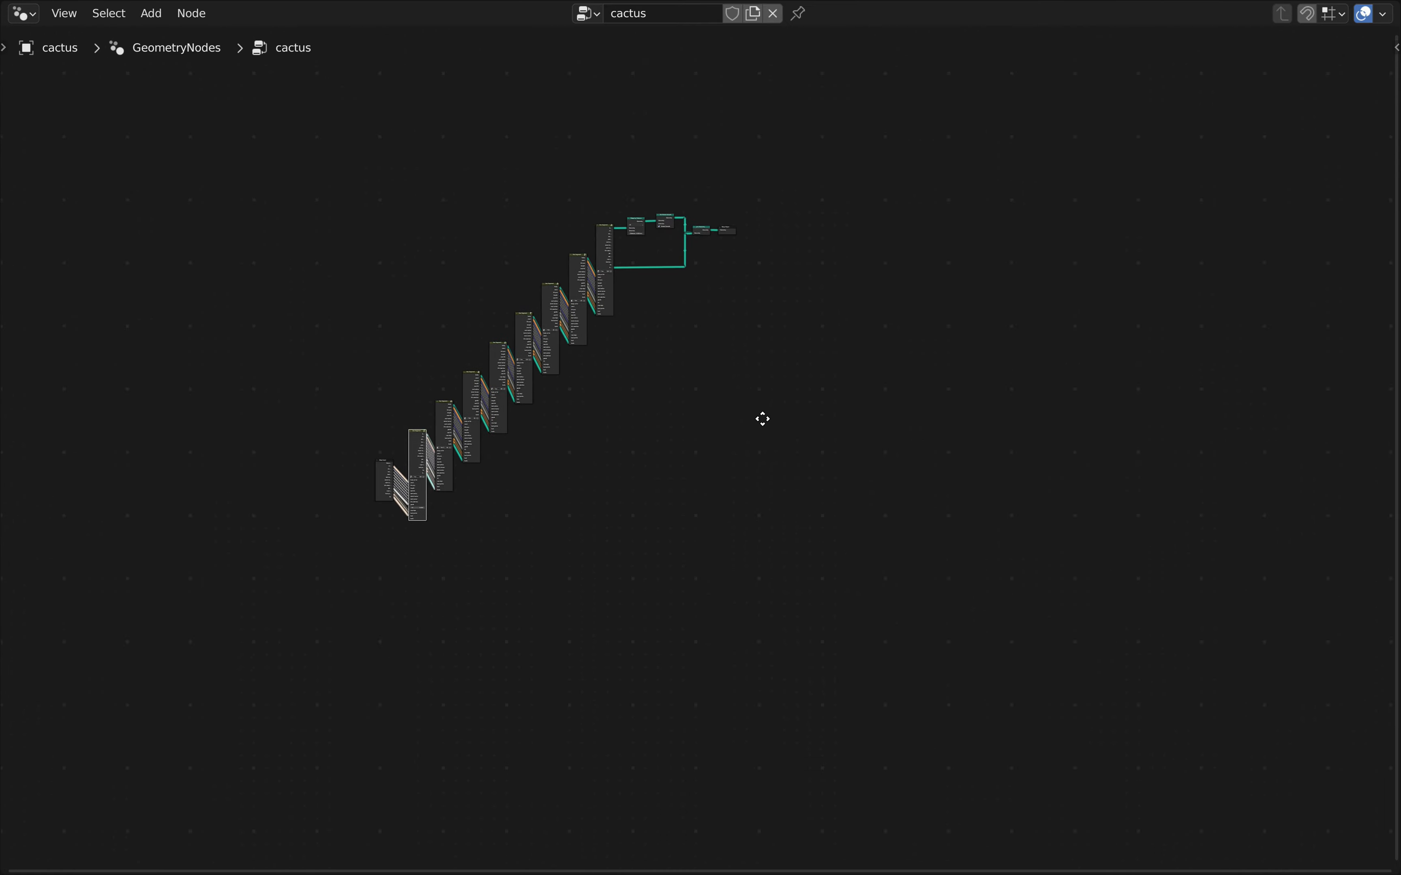
# Step: Open the first One Segment node group, the one fed by the Group Input, for editing
pyautogui.scroll(5, 434, 295)
pyautogui.moveTo(500, 426); pyautogui.dragTo(601, 345, button='middle')
pyautogui.scroll(6, 498, 371)
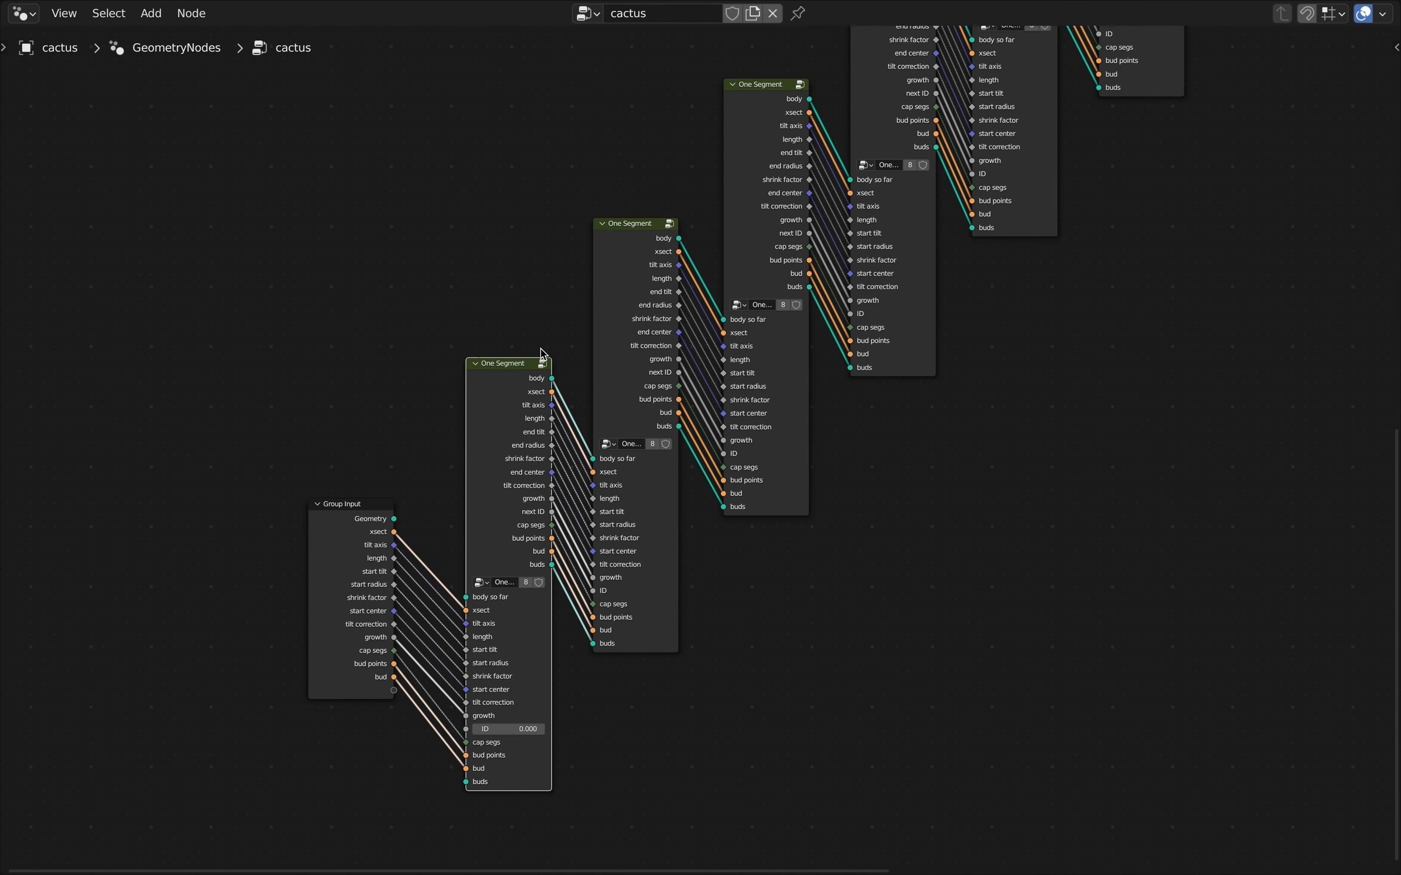
pyautogui.press('Tab')
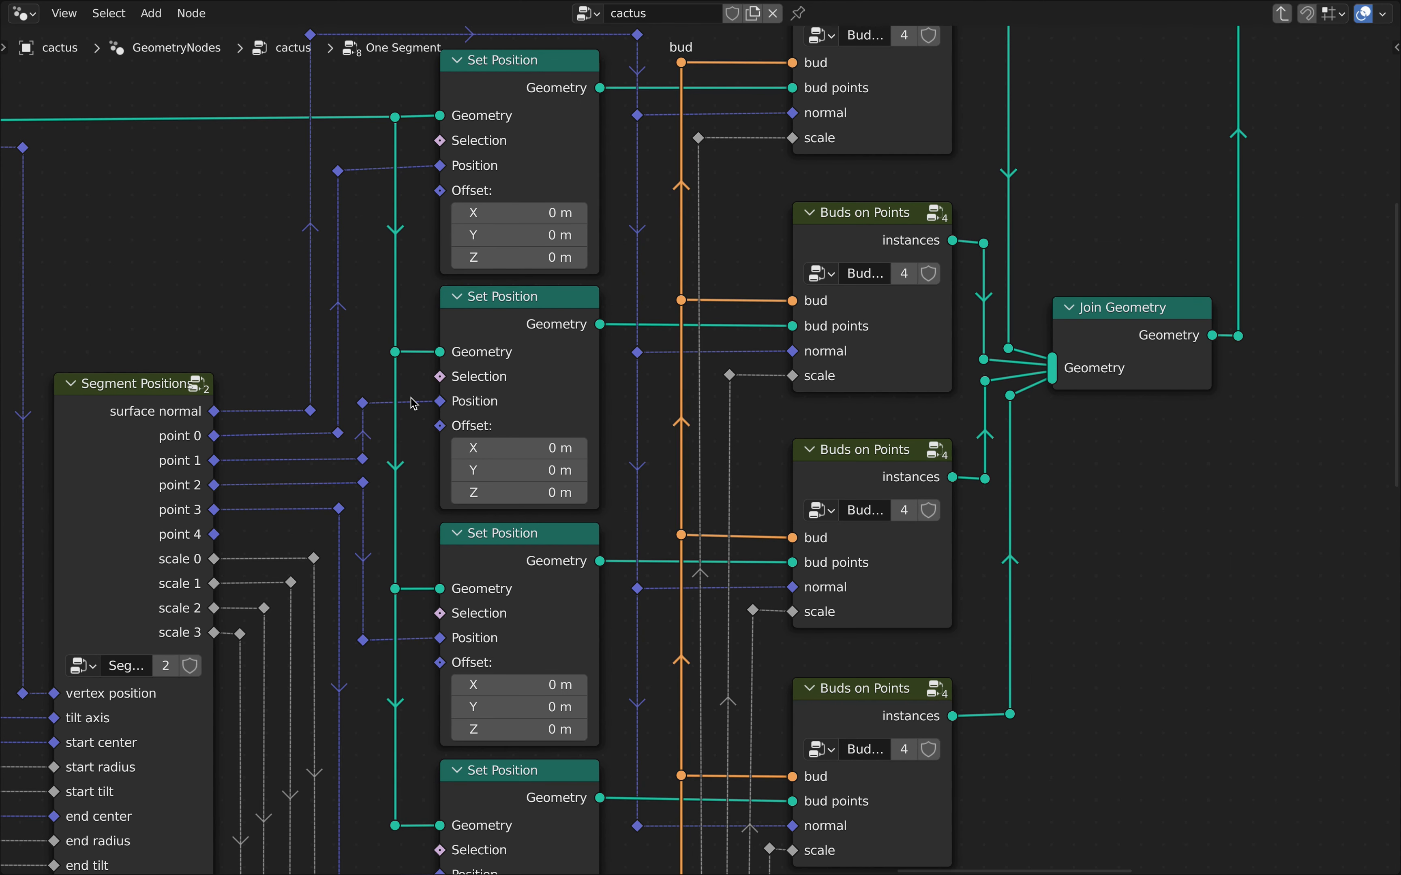
# Step: Open the Segment Positions node group inside One Segment and frame all of its nodes
pyautogui.scroll(-7, 412, 402)
pyautogui.moveTo(460, 391); pyautogui.dragTo(810, 371, button='middle')
pyautogui.scroll(12, 598, 382)
pyautogui.click(627, 381)
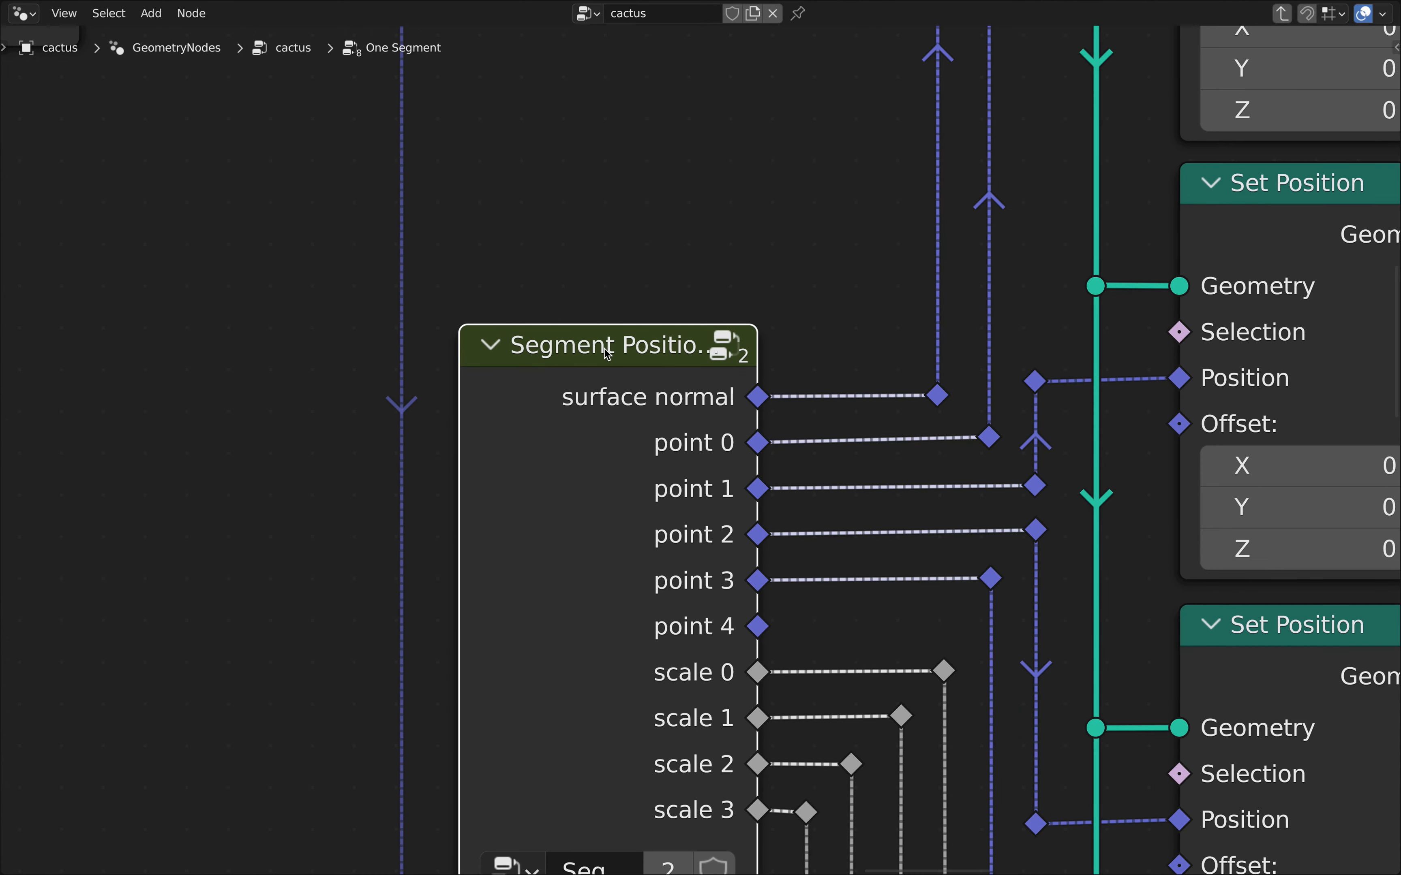
pyautogui.press('Tab')
pyautogui.press('Home')
pyautogui.scroll(-3, 614, 400)
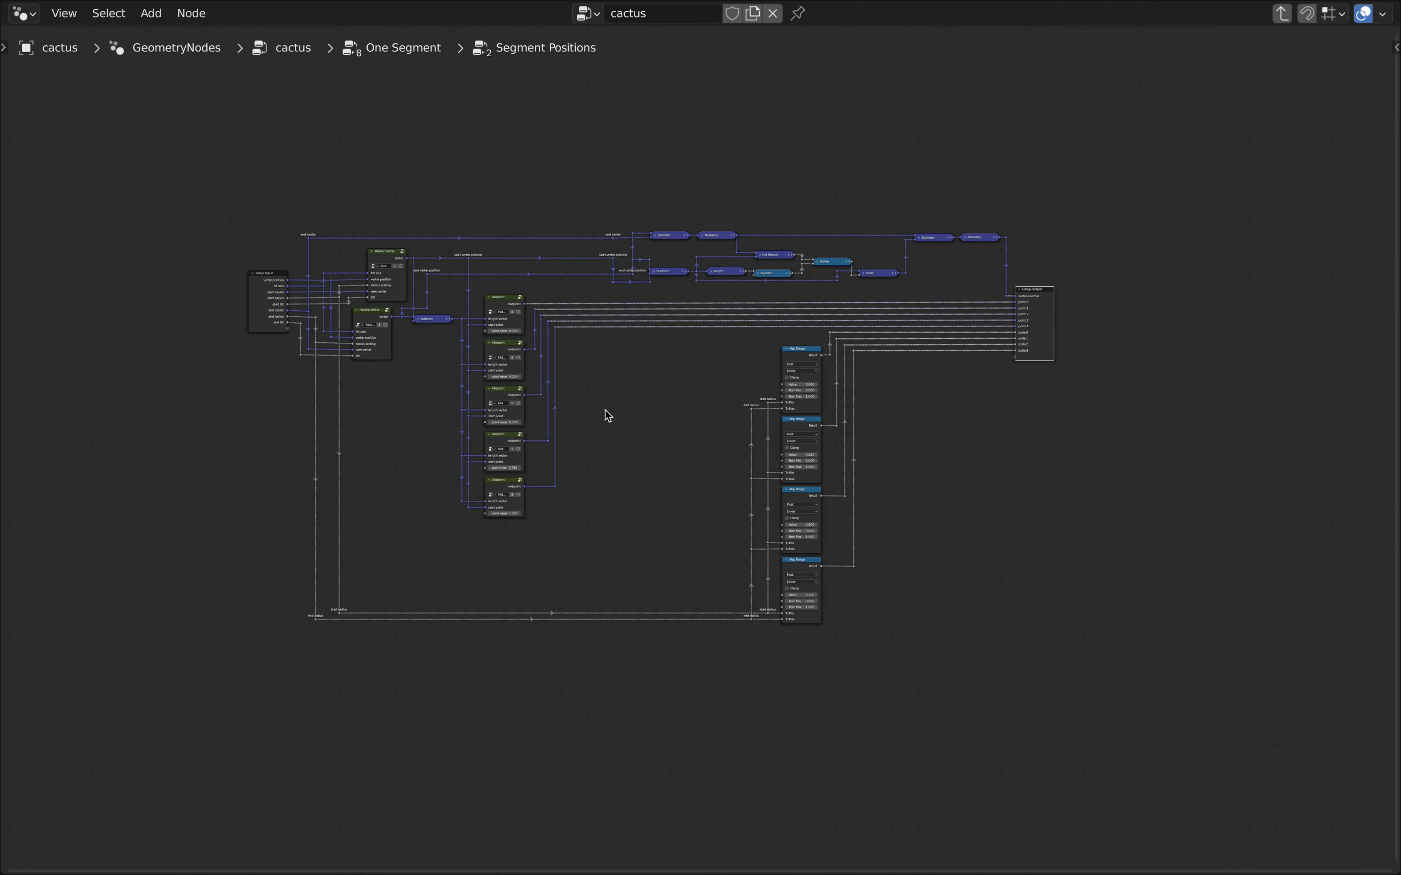
# Step: Add a float input named "start twist" directly after start tilt on the Segment Positions group
pyautogui.moveTo(603, 413); pyautogui.dragTo(813, 447, button='middle')
pyautogui.scroll(6, 497, 339)
pyautogui.scroll(2, 536, 344)
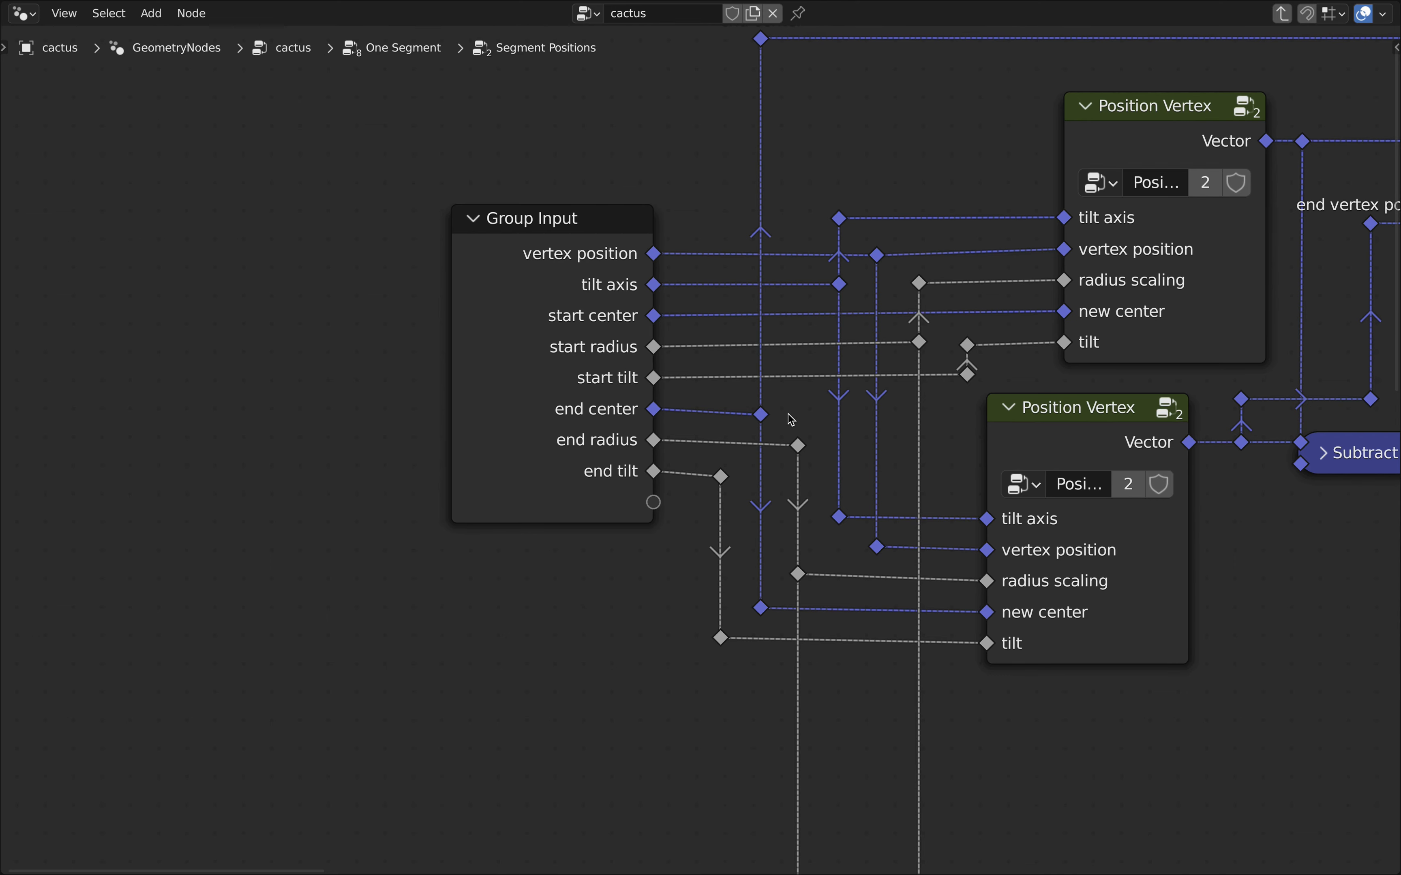
pyautogui.moveTo(809, 405); pyautogui.dragTo(491, 444, button='middle')
pyautogui.scroll(-3, 471, 449)
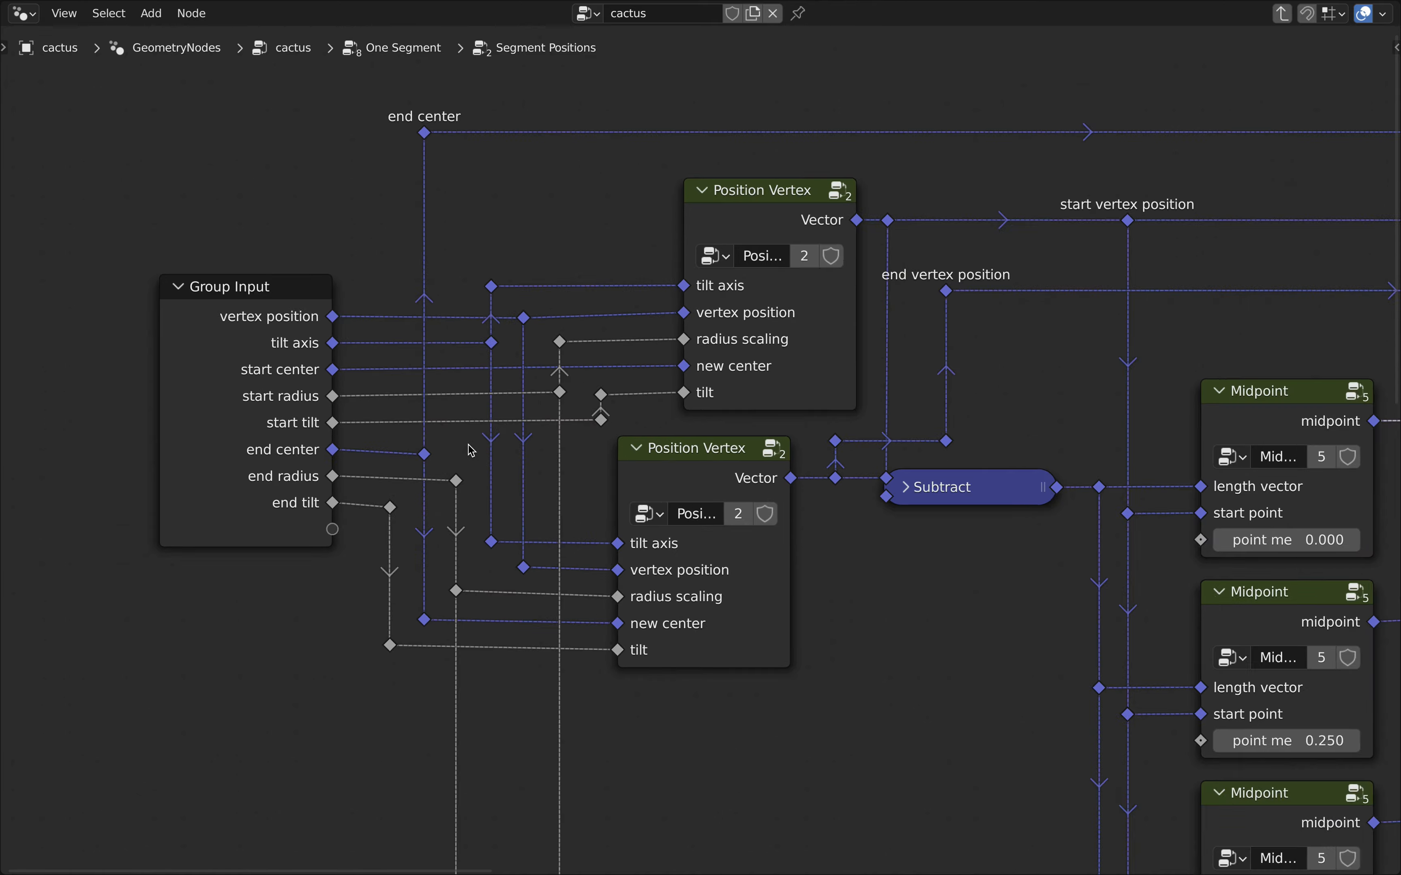
pyautogui.moveTo(938, 453); pyautogui.dragTo(815, 434, button='middle')
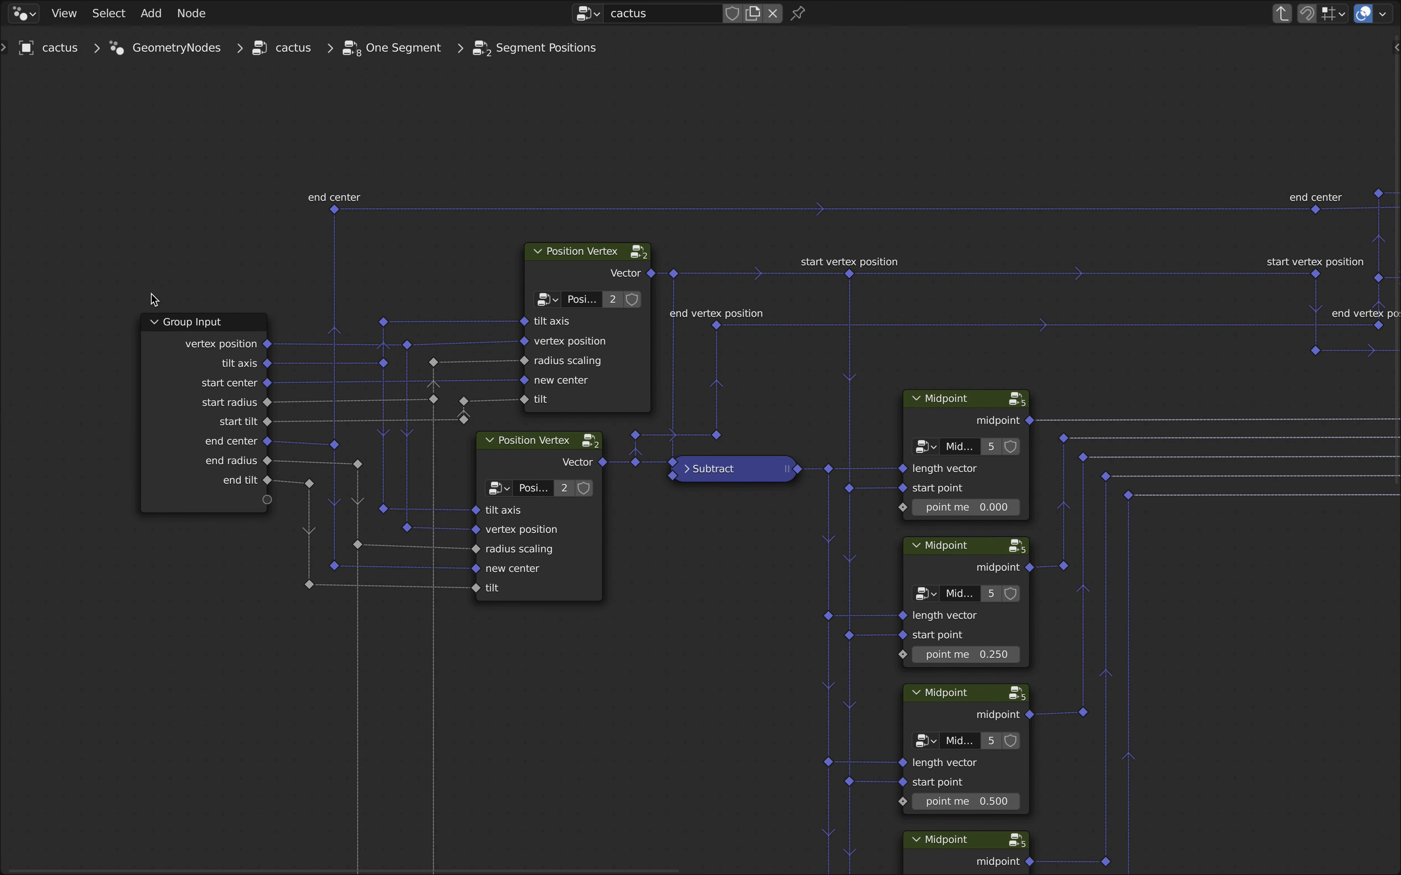
pyautogui.click(209, 328)
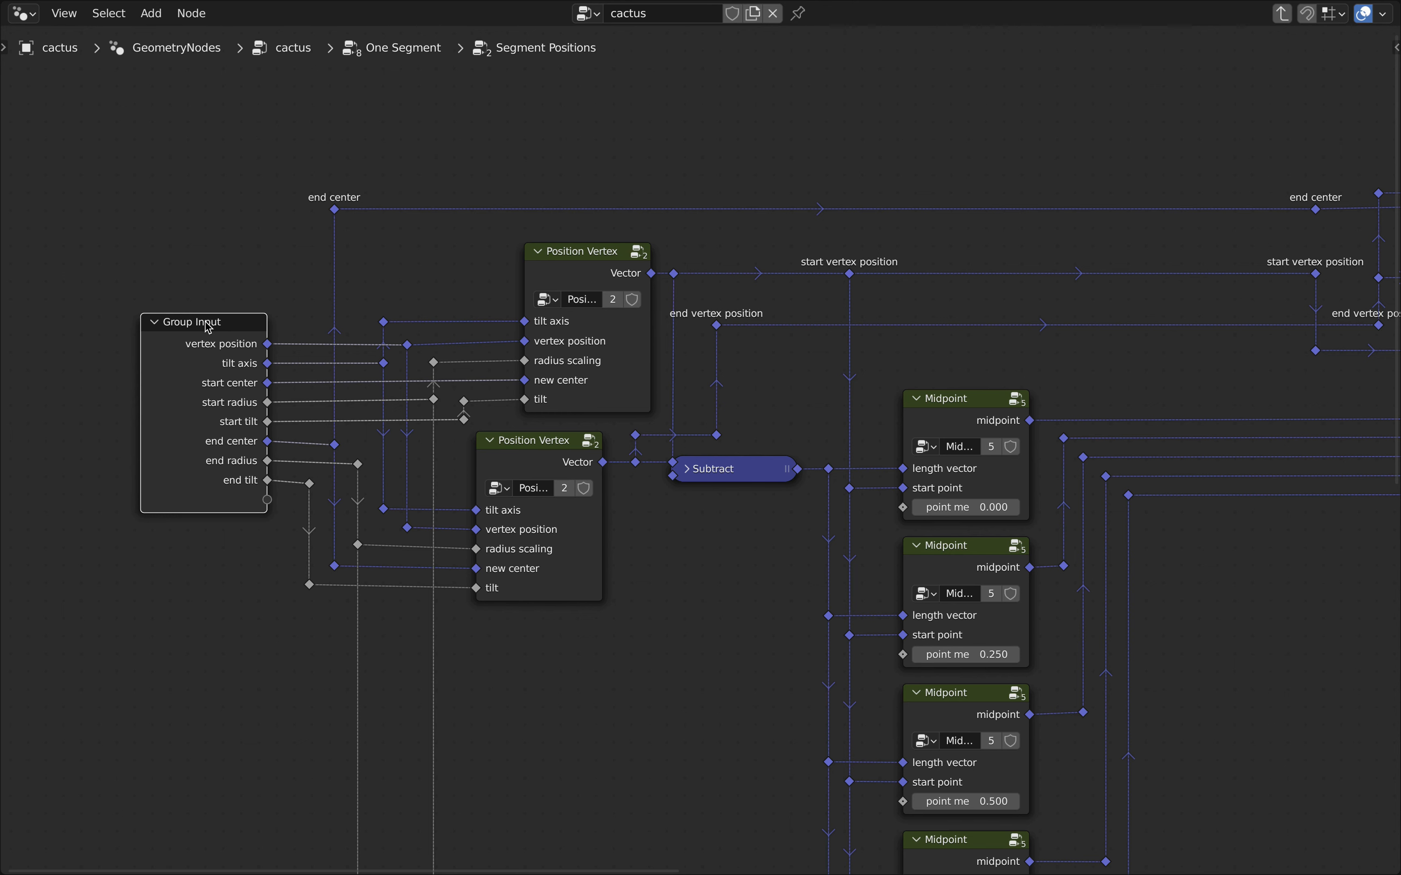
pyautogui.press('n')
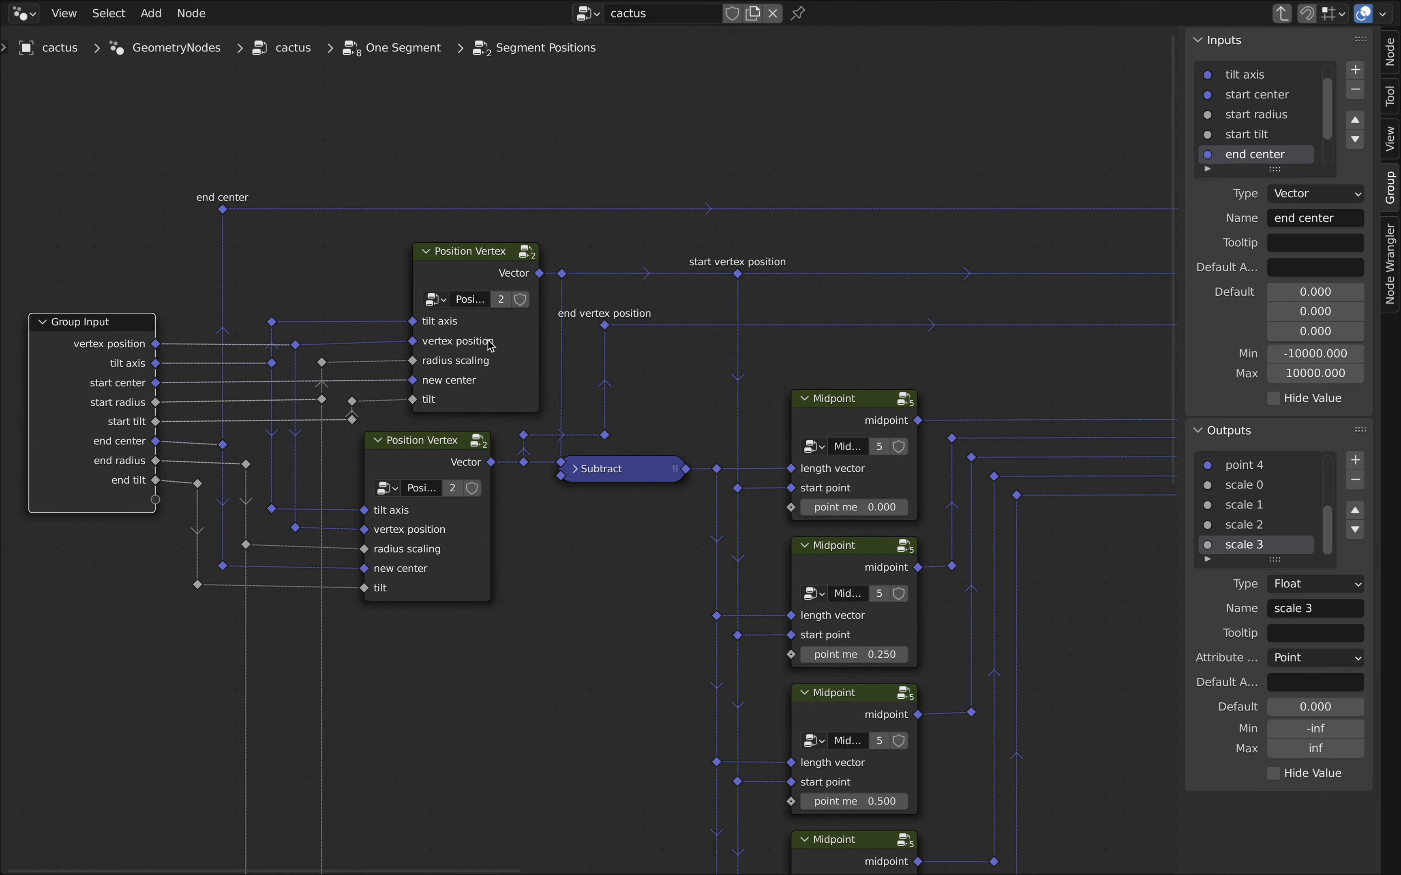
pyautogui.click(1251, 134)
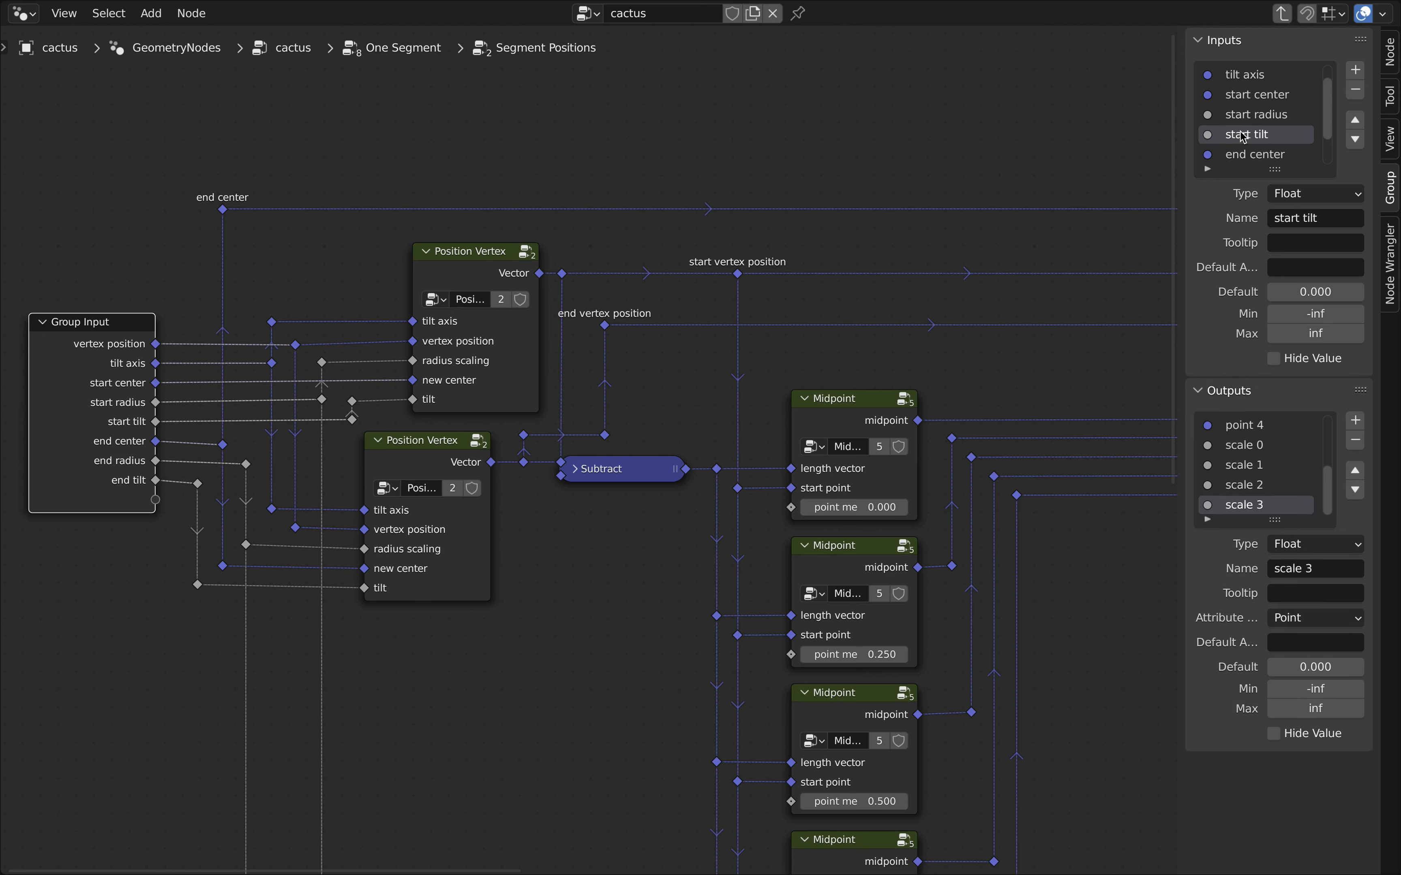
pyautogui.click(1356, 70)
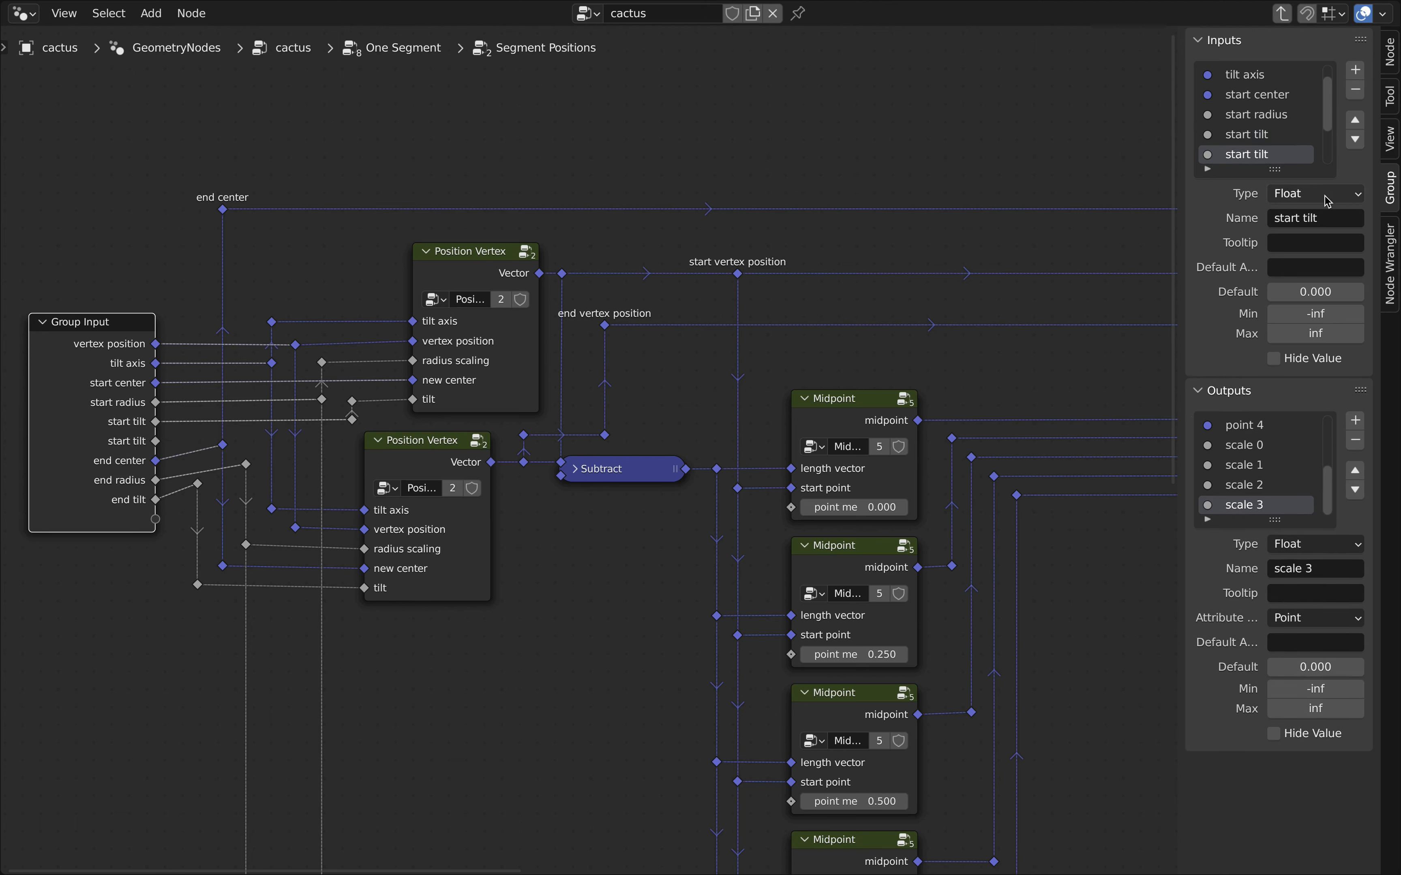
pyautogui.click(1337, 220)
pyautogui.doubleClick(1337, 219)
pyautogui.write('twist')
pyautogui.press('Return')
# Step: Add a float input named "end twist" after end tilt on the Segment Positions group
pyautogui.scroll(-3, 1273, 136)
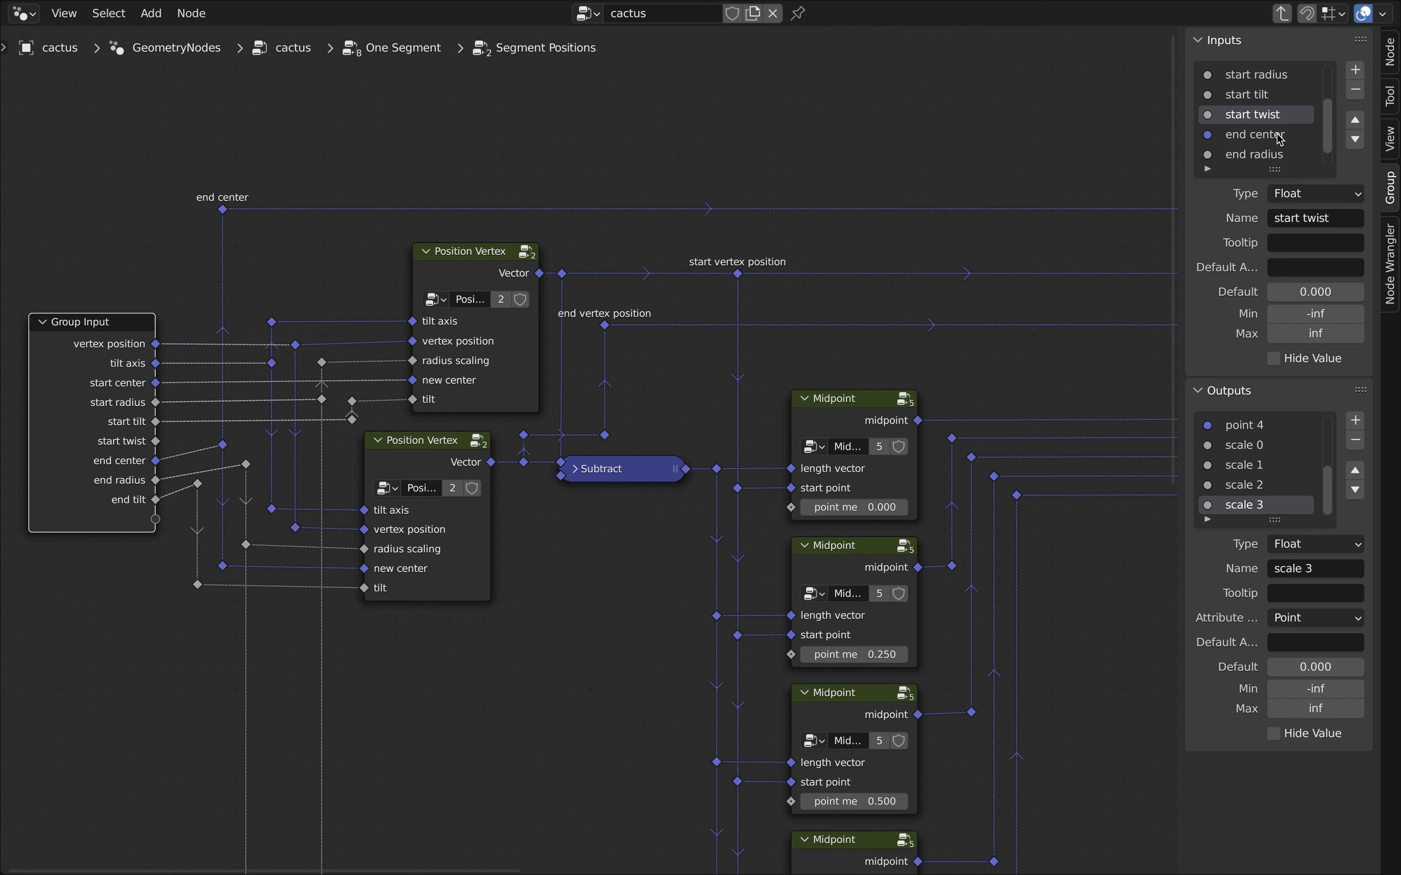
pyautogui.click(1264, 155)
pyautogui.click(1356, 80)
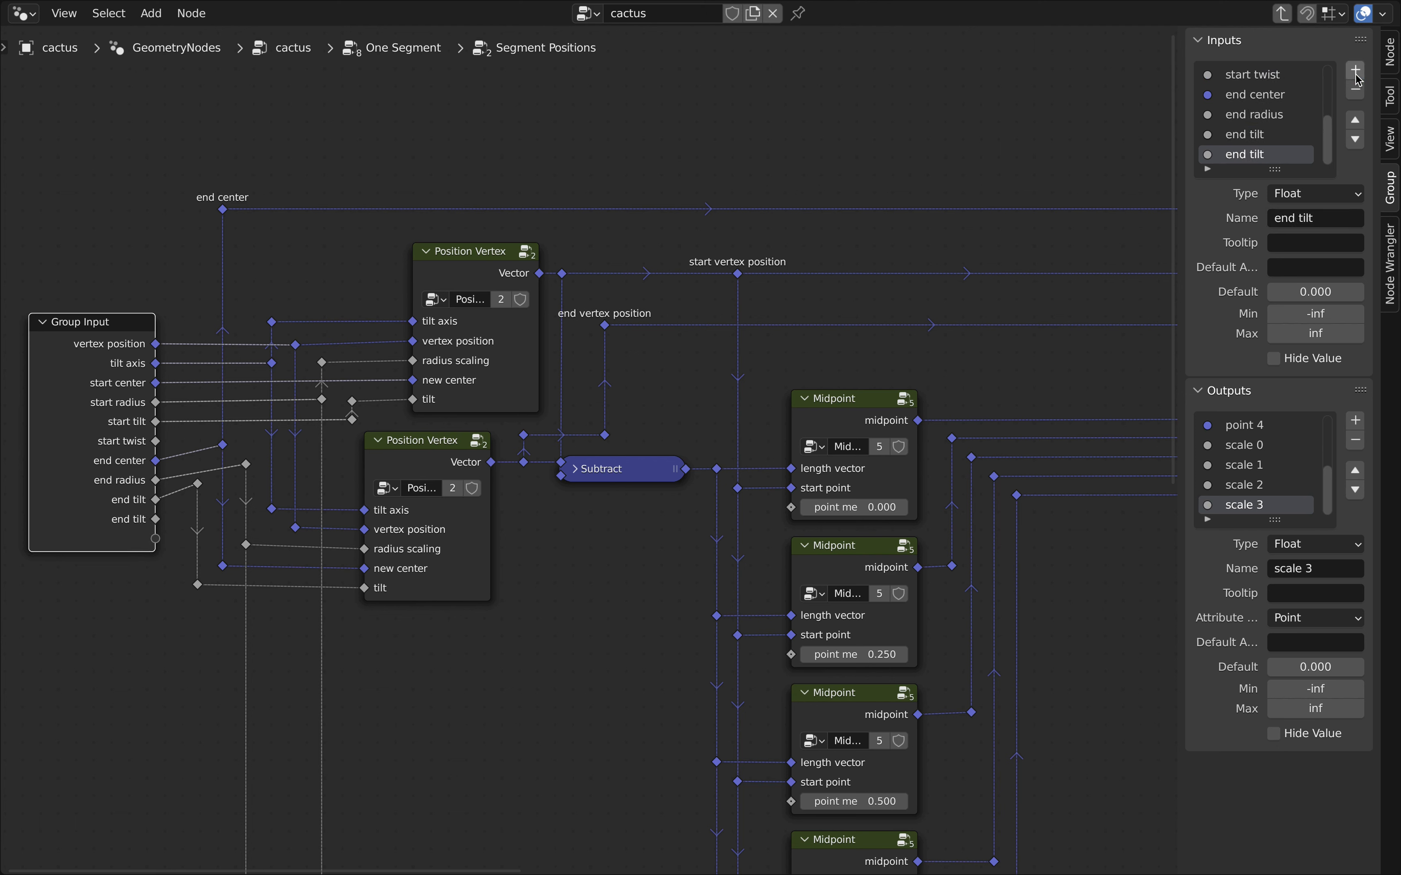
pyautogui.click(1337, 220)
pyautogui.doubleClick(1338, 218)
pyautogui.write('t')
pyautogui.press('Return')
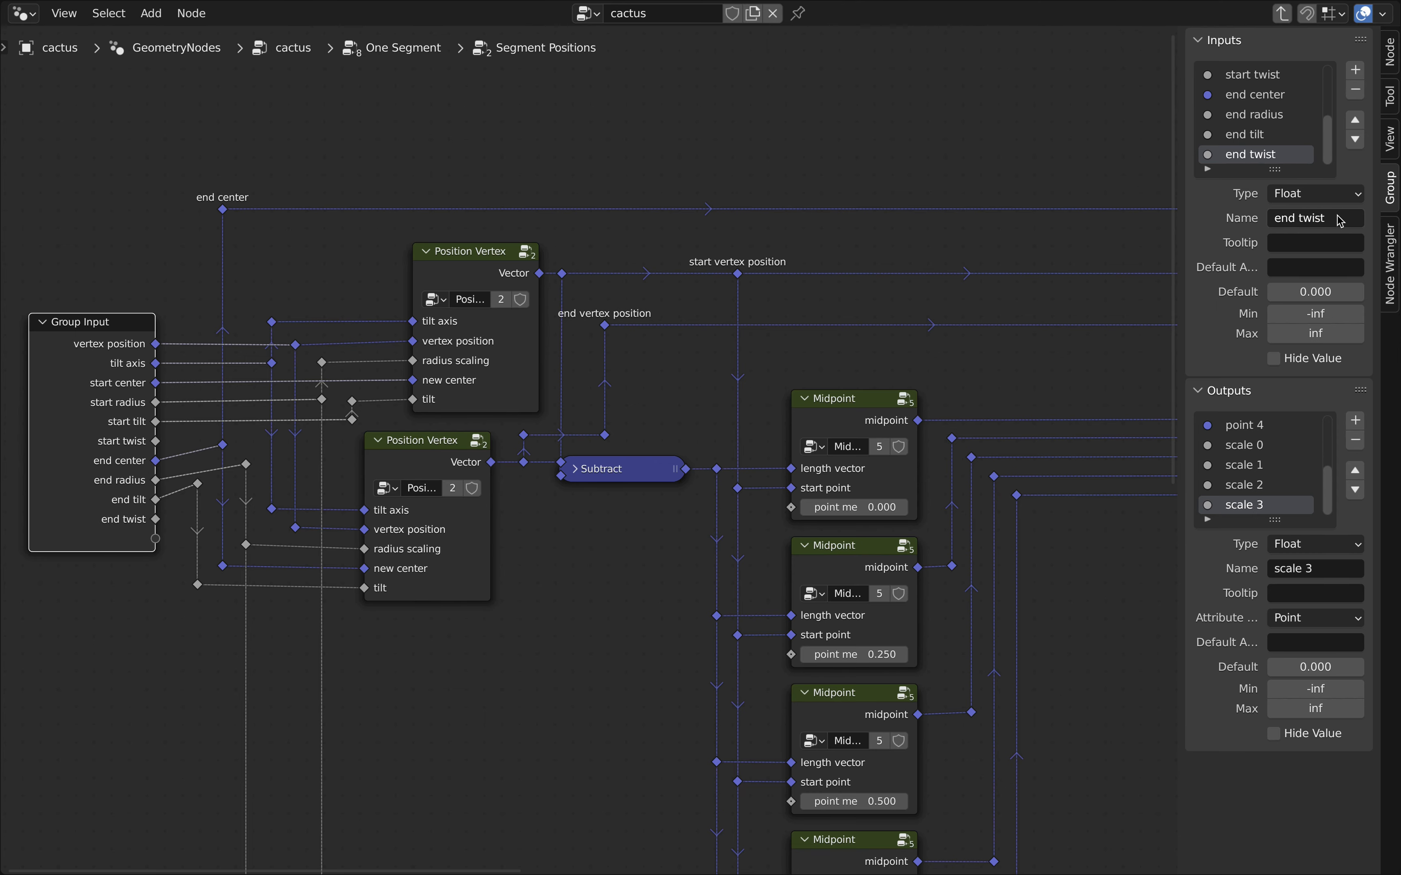
# Step: Open the upper Position Vertex node group, the one using the start values, for editing
pyautogui.scroll(-2, 641, 409)
pyautogui.moveTo(640, 410); pyautogui.dragTo(832, 308, button='middle')
pyautogui.scroll(7, 844, 389)
pyautogui.click(667, 168)
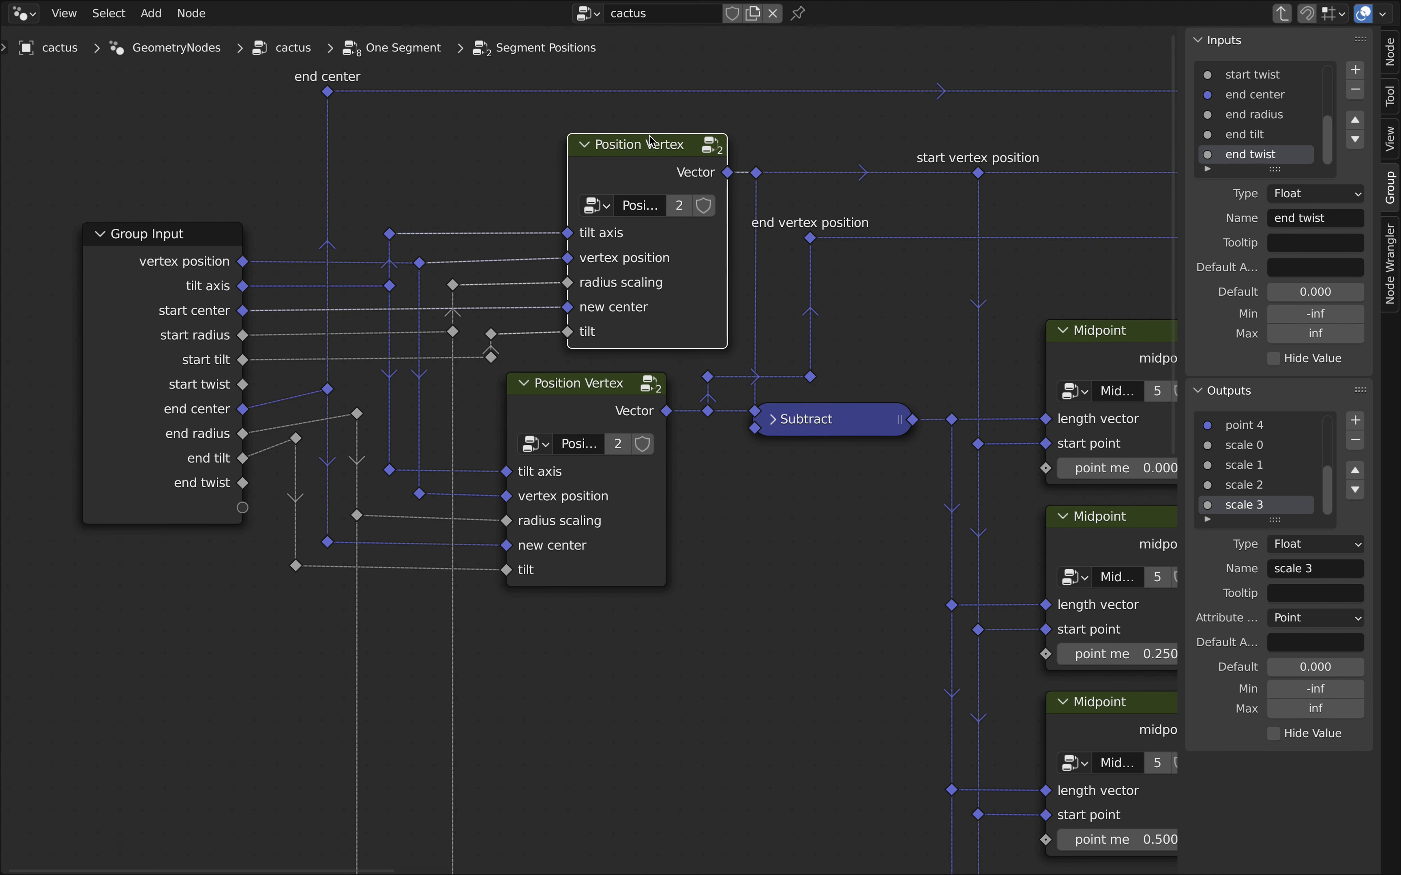
pyautogui.press('Tab')
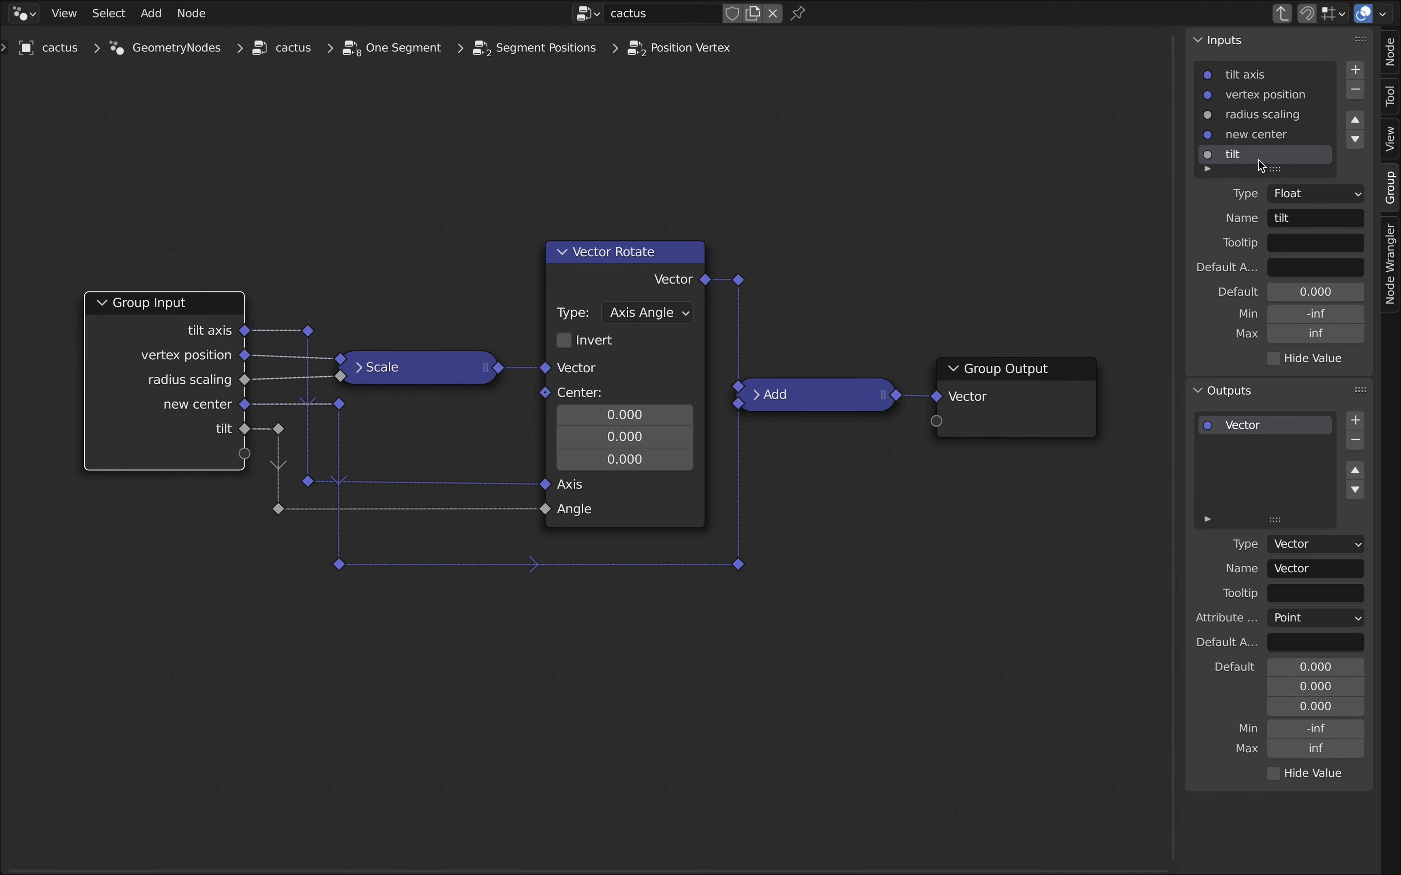
# Step: Add a float input named "twist" after tilt on the Position Vertex group and hide the sidebar
pyautogui.click(1356, 70)
pyautogui.click(1324, 219)
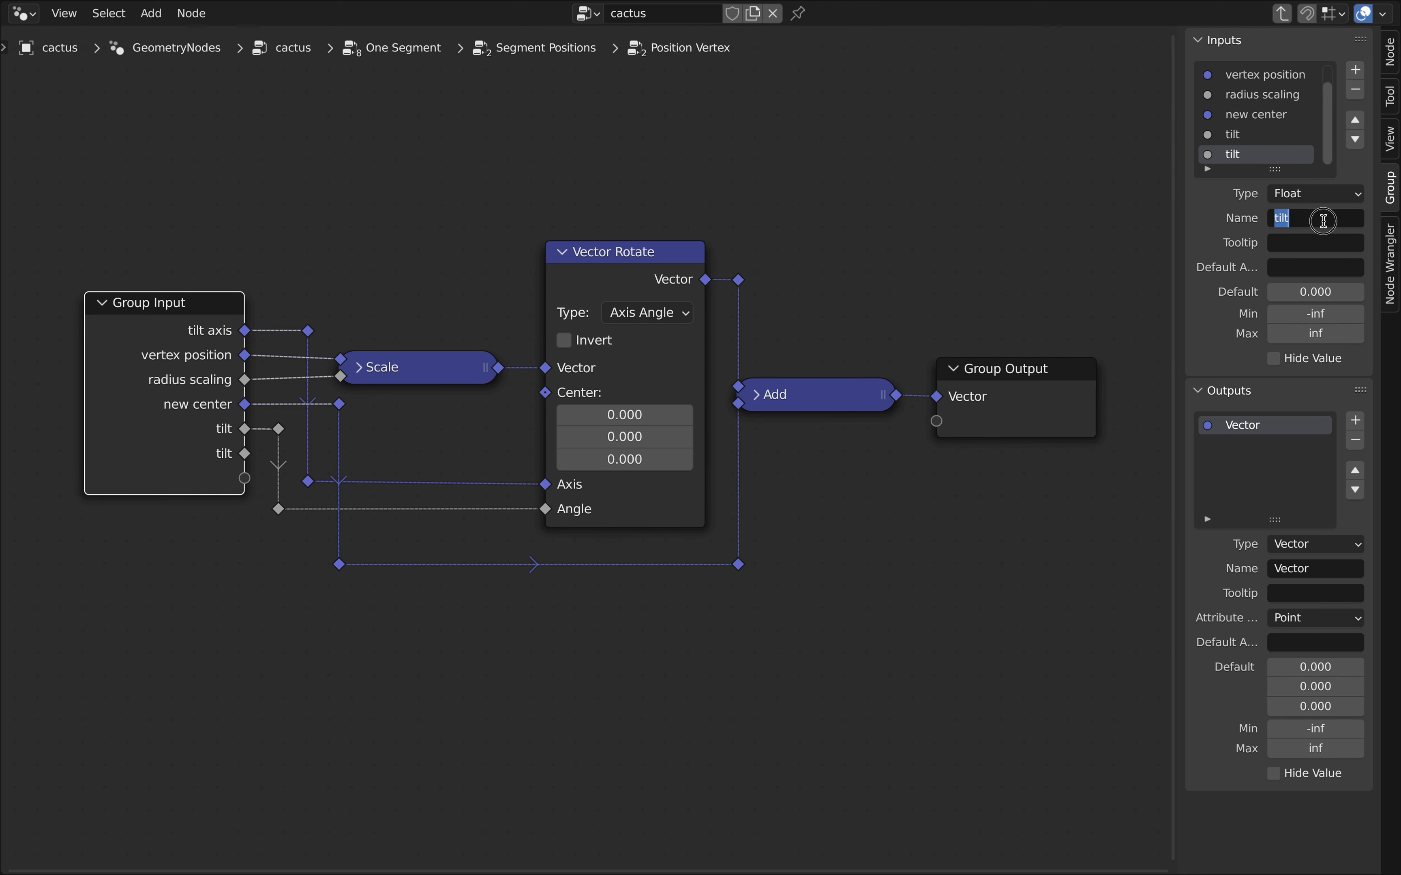
pyautogui.write('twist')
pyautogui.press('Return')
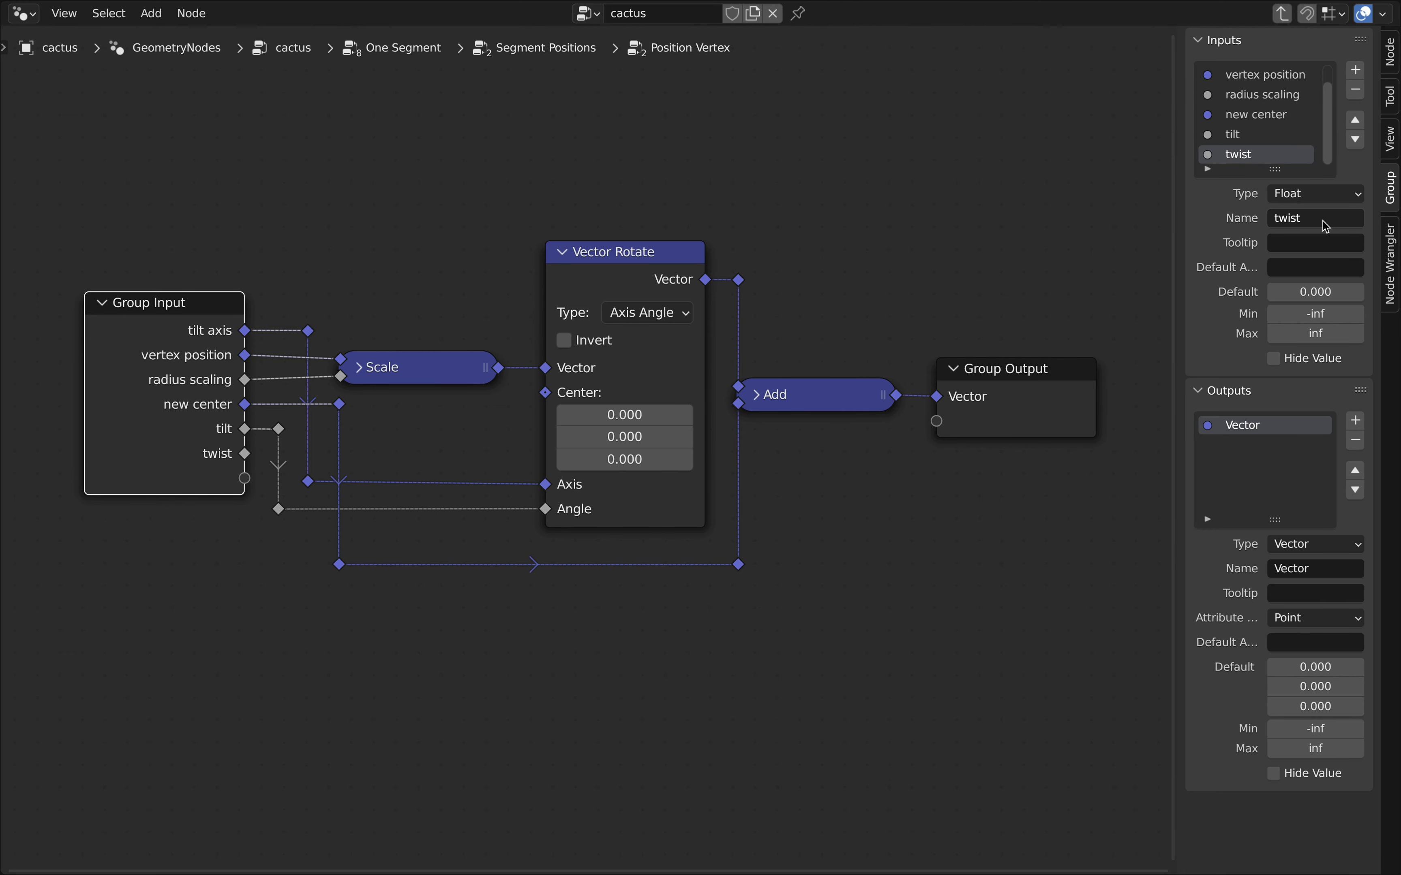
pyautogui.scroll(-1, 853, 576)
pyautogui.press('n')
# Step: Move the Vector Rotate, Add and Group Output nodes with their reroutes horizontally away from Scale to make room for another node
pyautogui.scroll(-2, 865, 571)
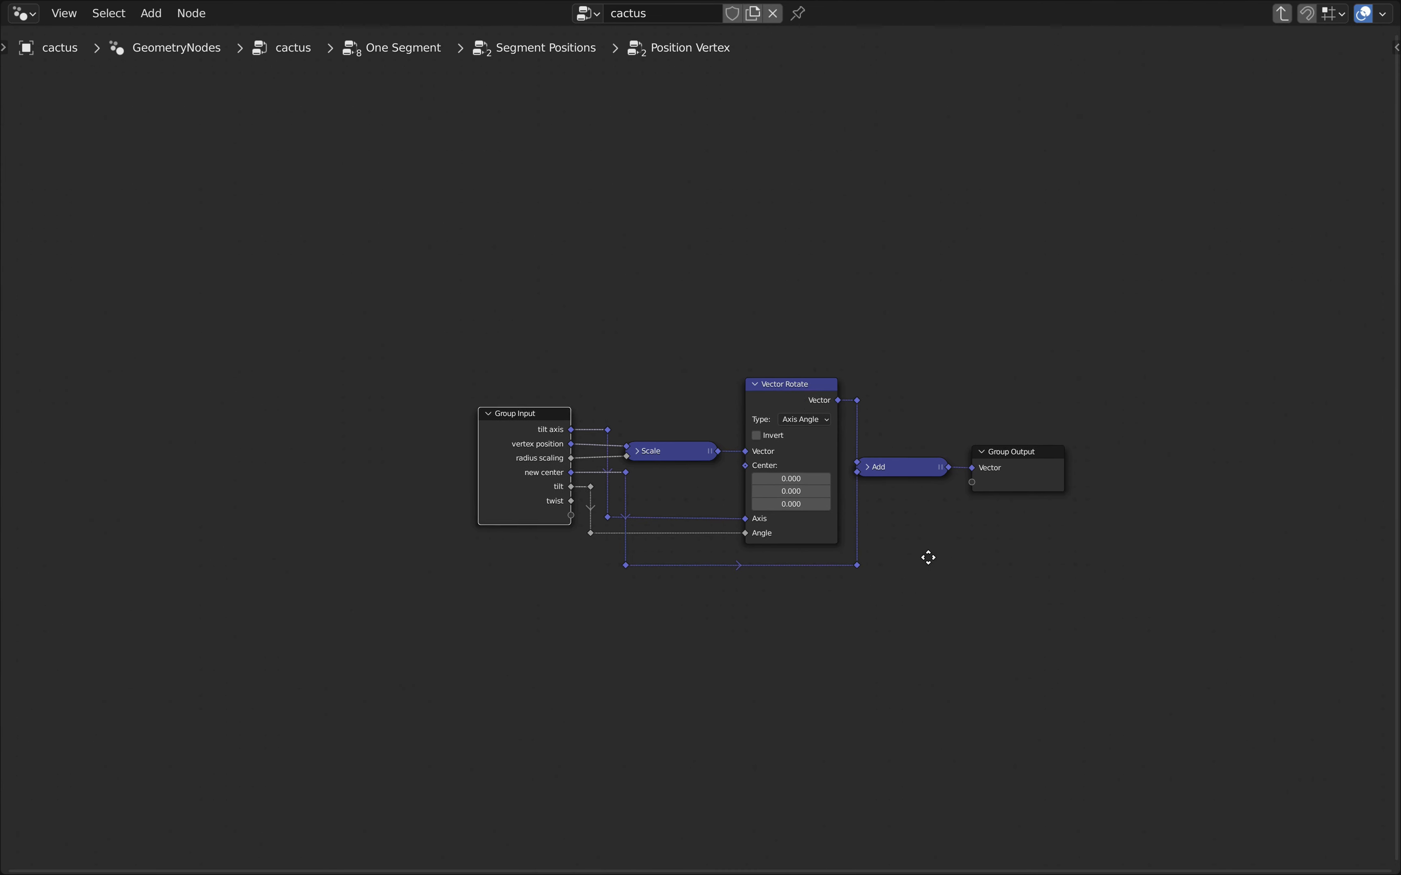
pyautogui.moveTo(951, 568); pyautogui.dragTo(807, 505, button='middle')
pyautogui.moveTo(639, 252); pyautogui.dragTo(933, 579)
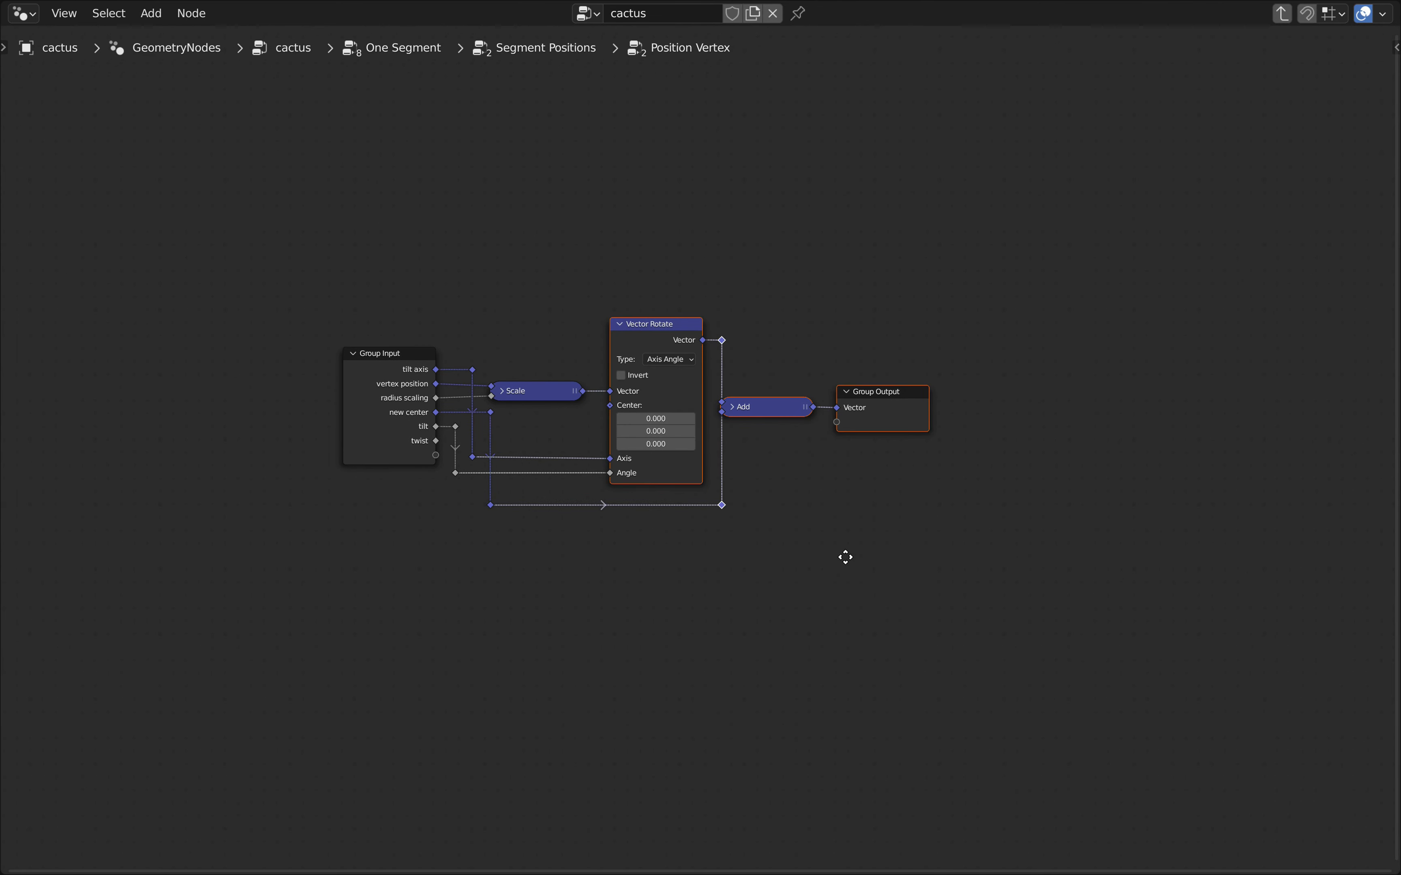
pyautogui.press('x')
pyautogui.click(1162, 559)
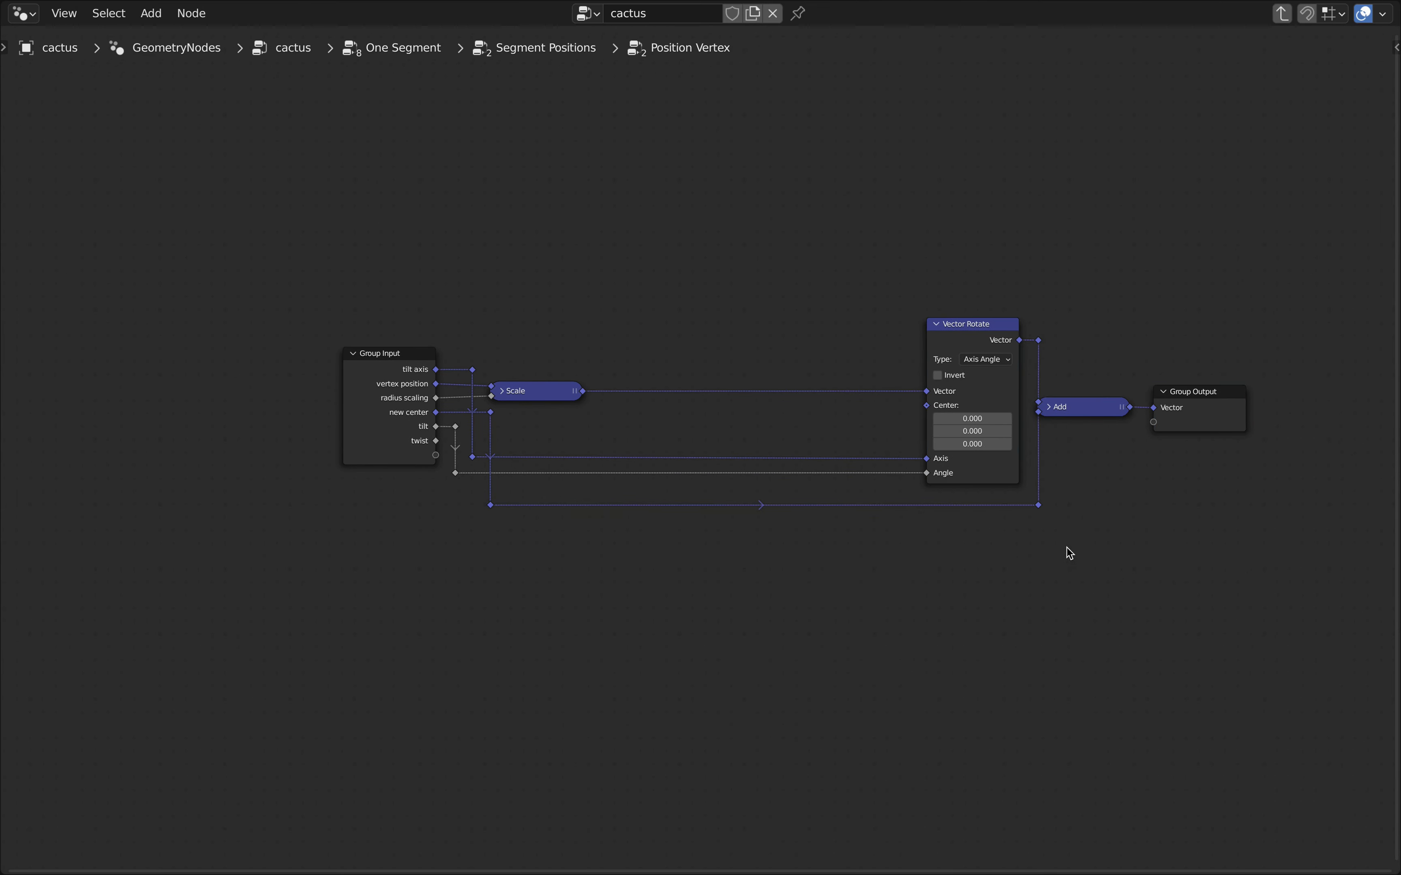
# Step: Duplicate the Vector Rotate node between Scale and the original, and connect the copy's Vector output to the original's Vector input
pyautogui.scroll(6, 1047, 497)
pyautogui.scroll(-7, 948, 312)
pyautogui.moveTo(966, 347); pyautogui.dragTo(1045, 453, button='middle')
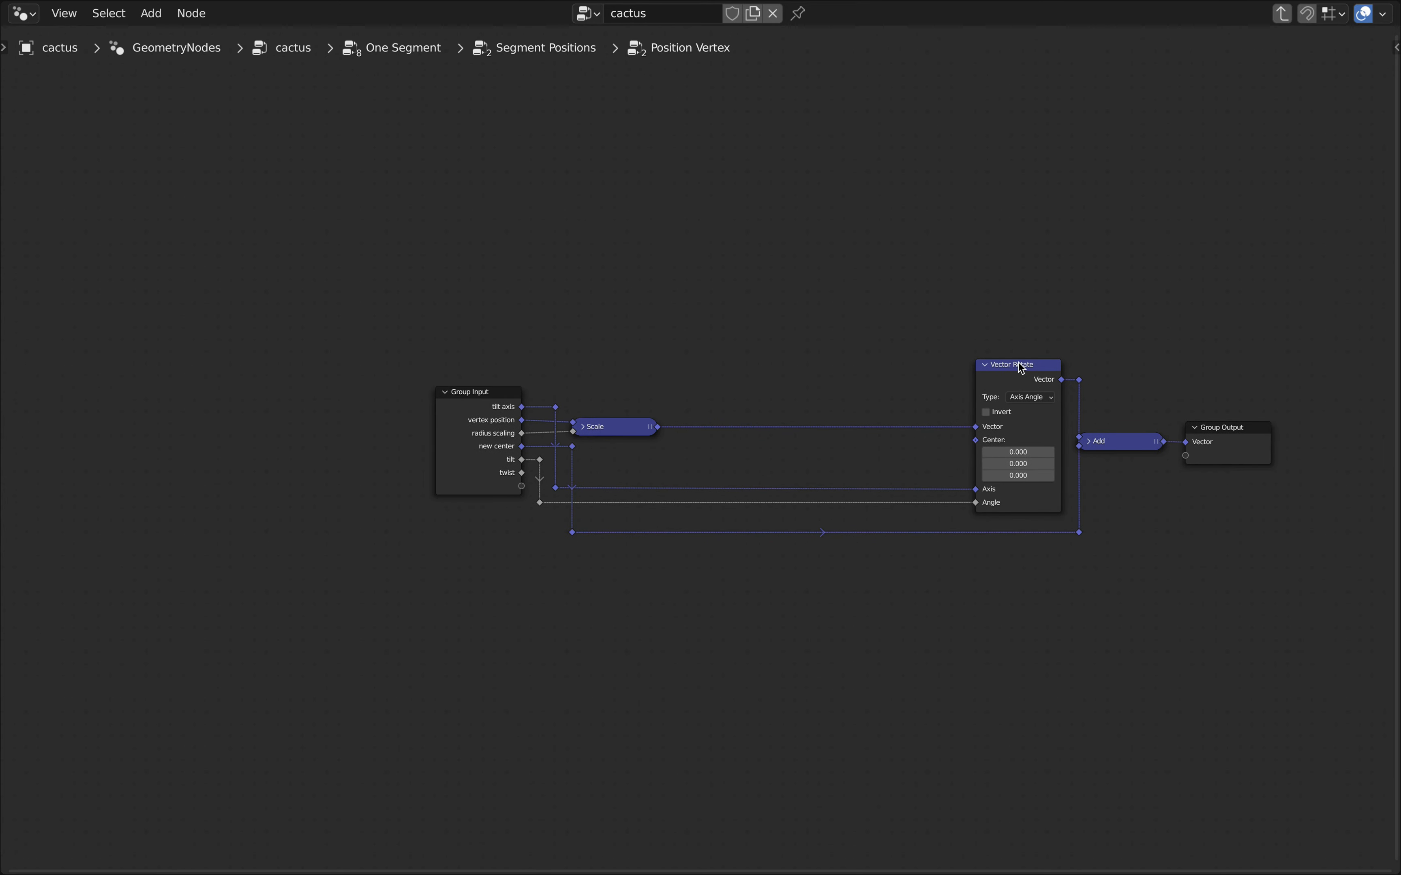
pyautogui.click(1021, 368)
pyautogui.hotkey('shift', 'd')
pyautogui.click(790, 226)
pyautogui.scroll(1, 845, 288)
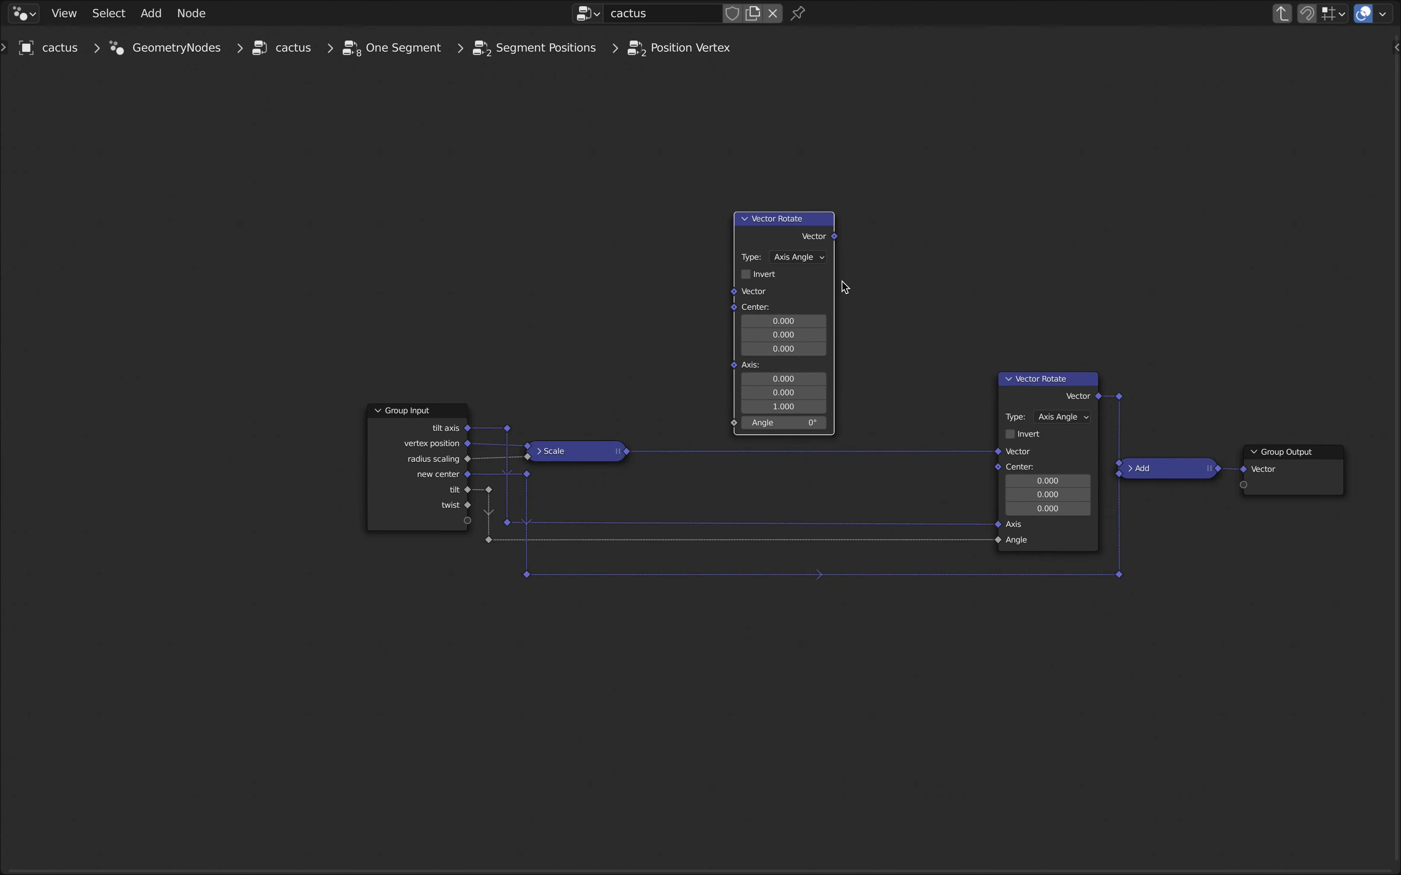
pyautogui.scroll(1, 845, 287)
pyautogui.moveTo(834, 229); pyautogui.dragTo(1025, 481)
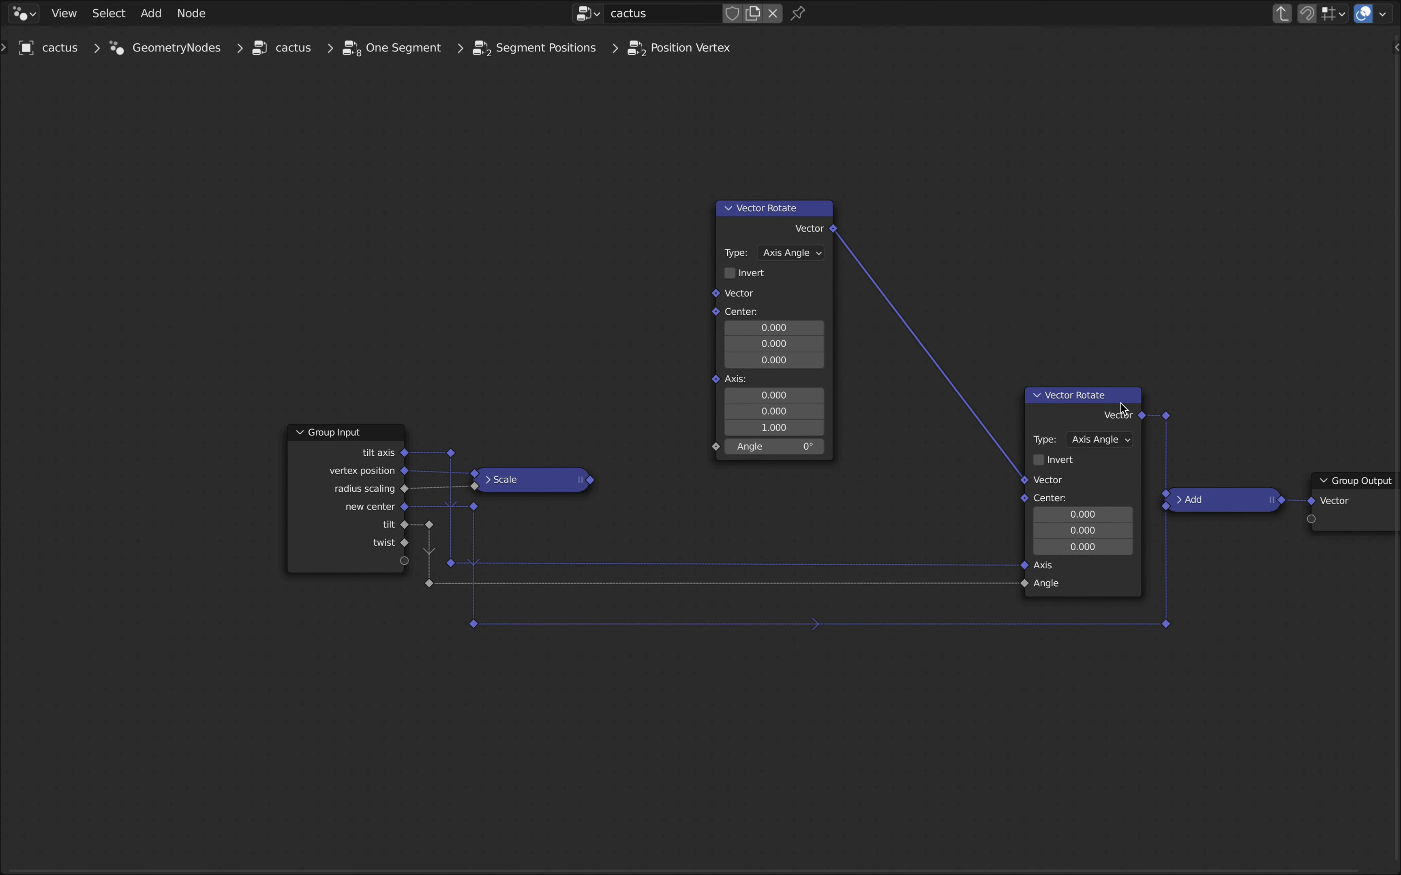
# Step: Move the duplicated Vector Rotate node straight down, closer to the level of the original
pyautogui.click(1103, 398)
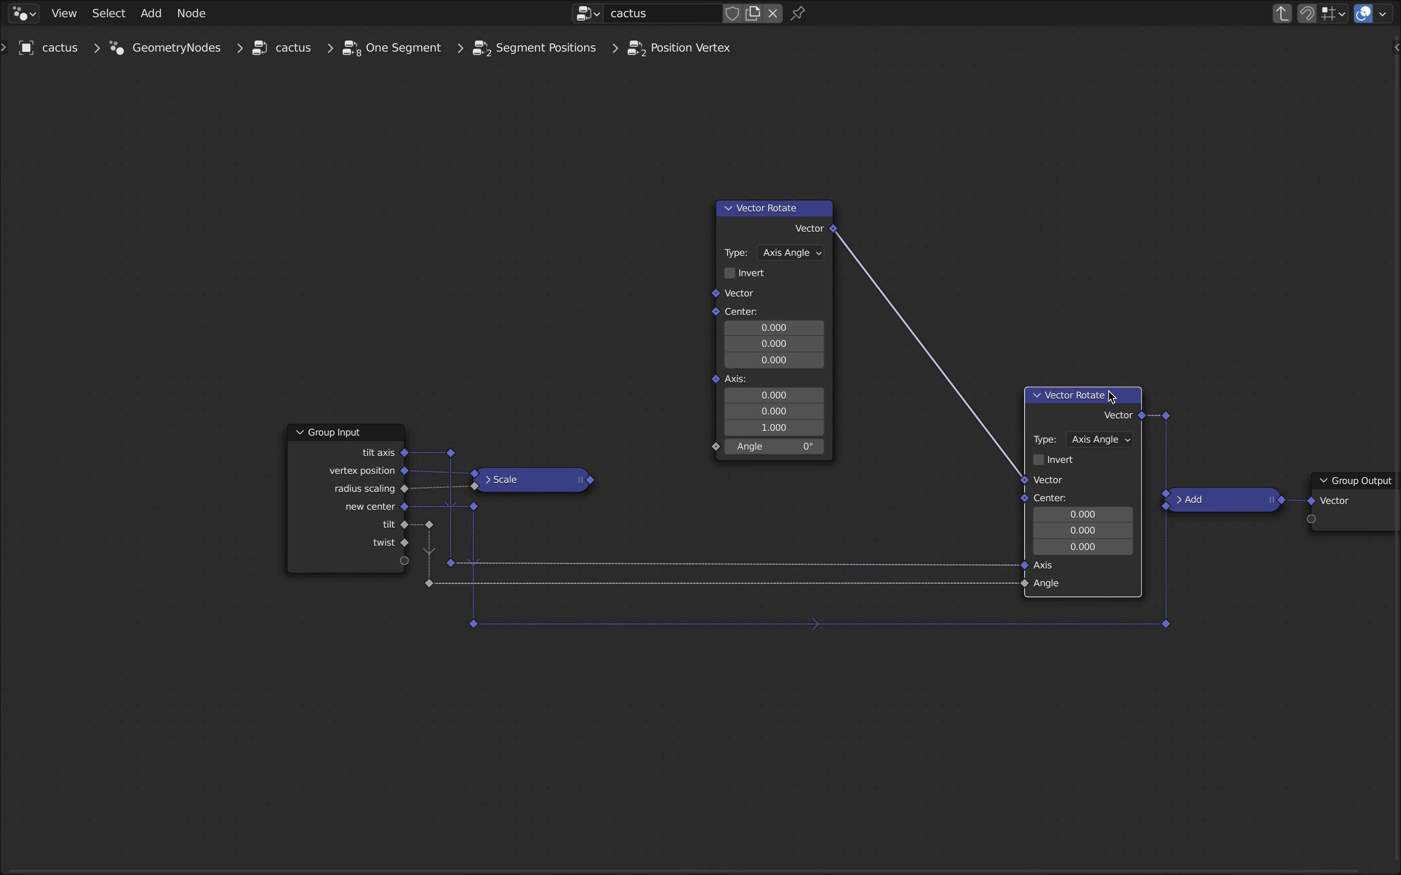
pyautogui.click(775, 211)
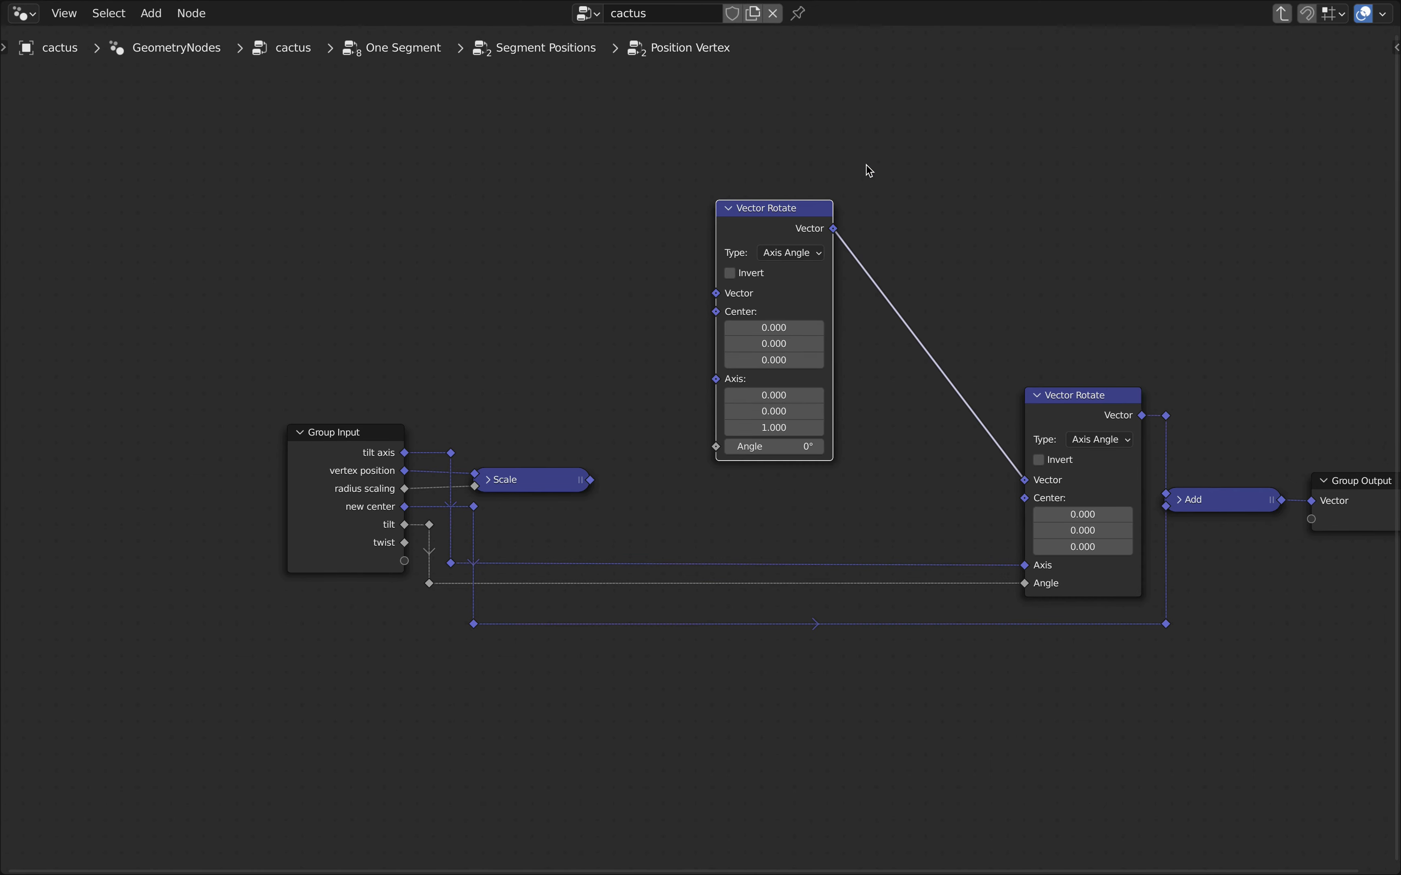
pyautogui.press('g')
pyautogui.press('y')
pyautogui.click(875, 281)
# Step: Connect the twist input to the duplicated Vector Rotate's Angle and the Scale output to its Vector input
pyautogui.scroll(-1, 873, 373)
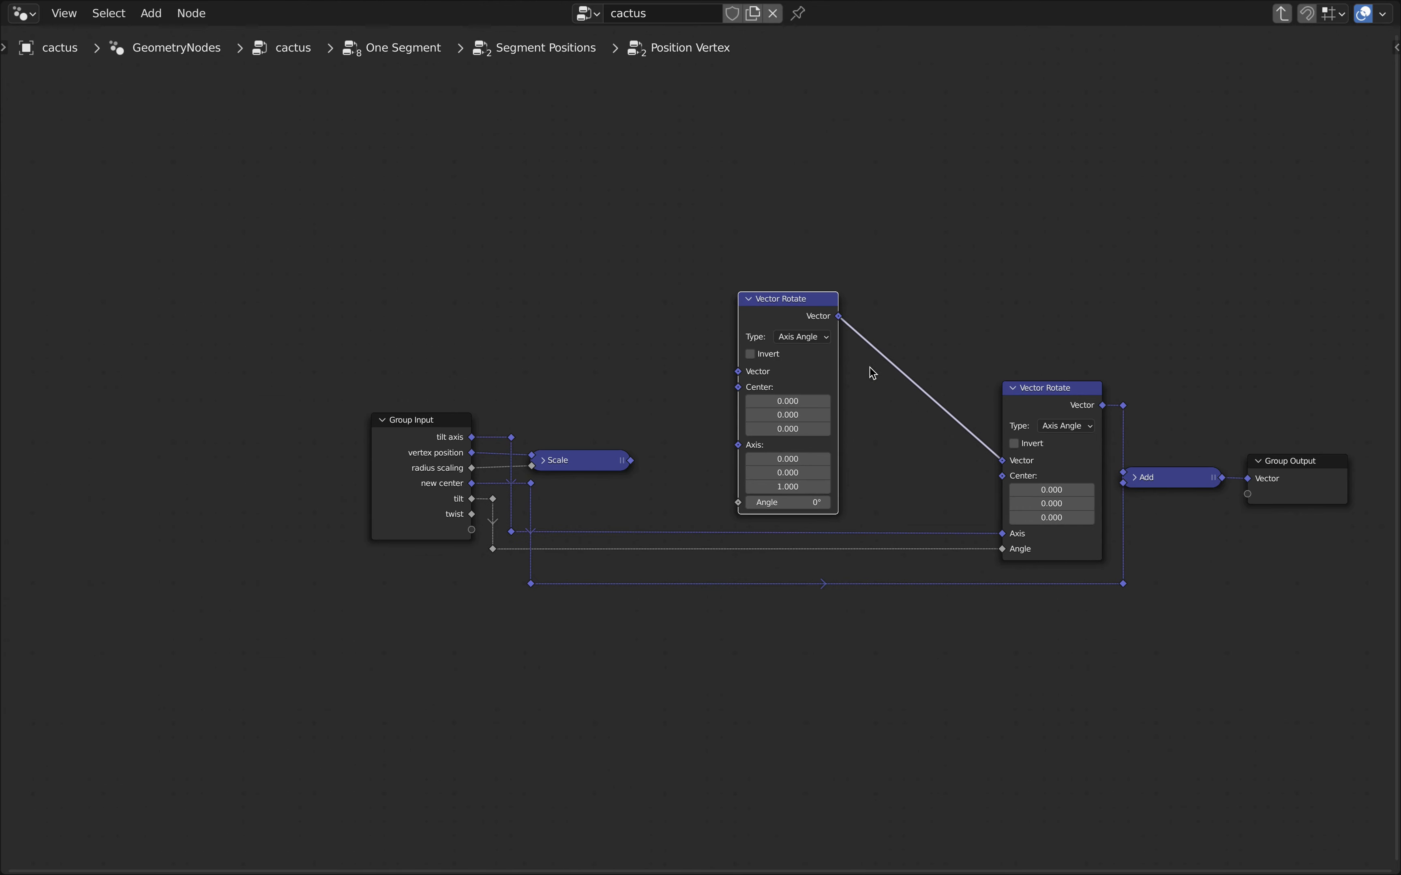
pyautogui.moveTo(873, 374); pyautogui.dragTo(877, 272, button='middle')
pyautogui.scroll(3, 722, 275)
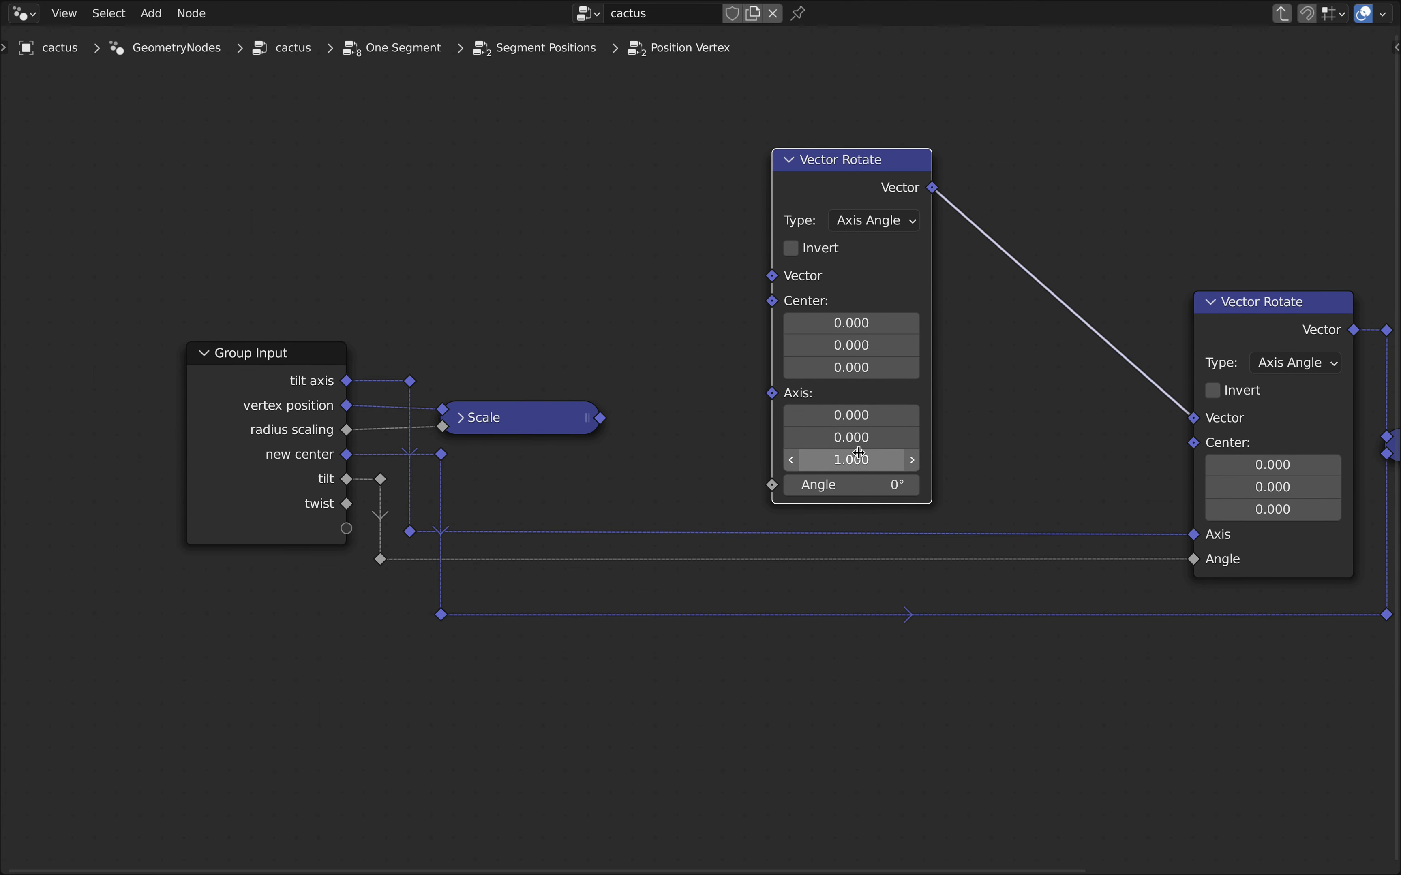
pyautogui.moveTo(350, 508); pyautogui.dragTo(775, 485)
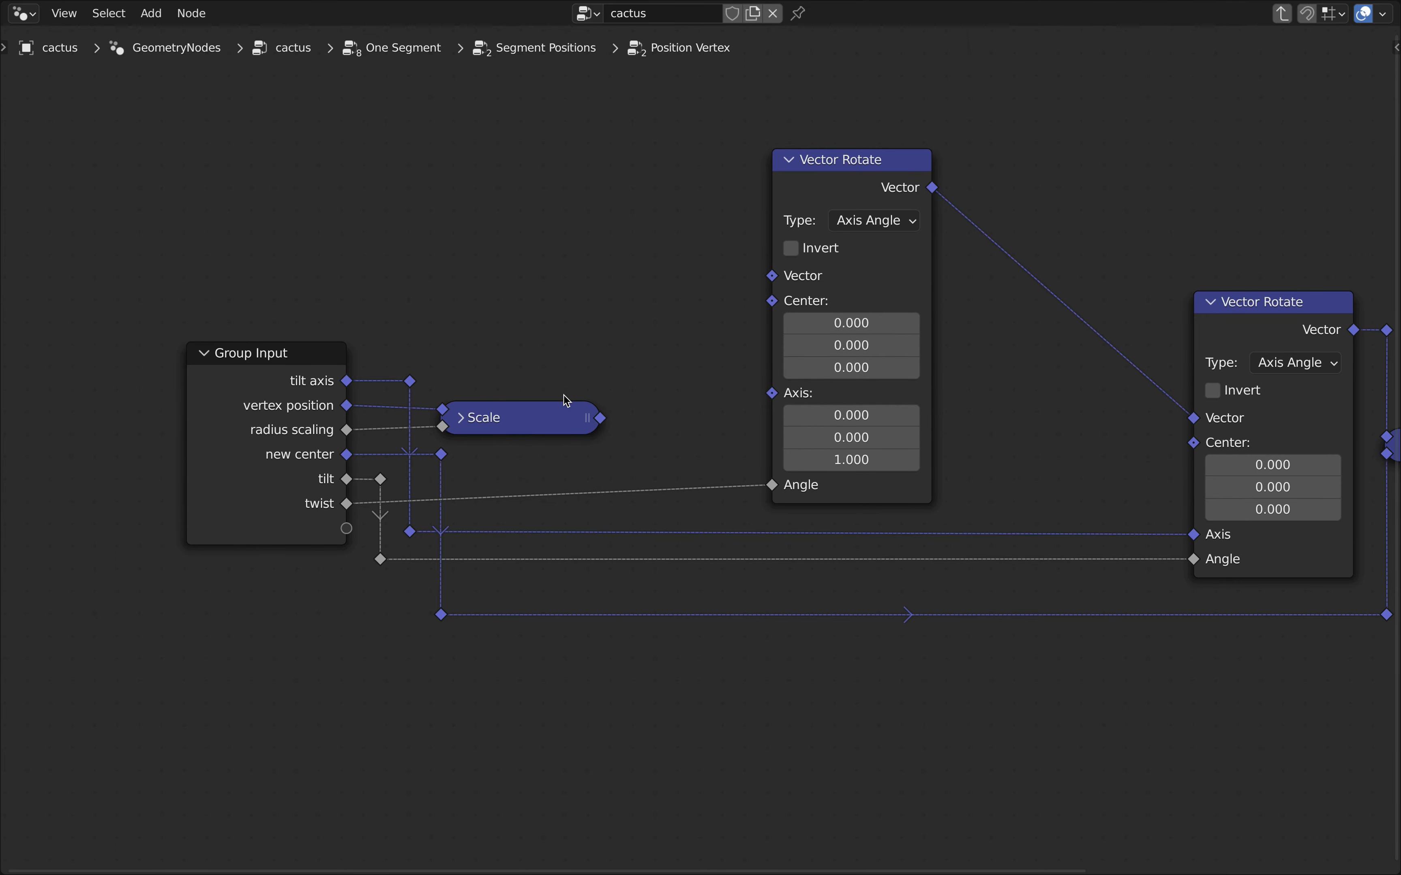
pyautogui.moveTo(606, 427); pyautogui.dragTo(778, 283)
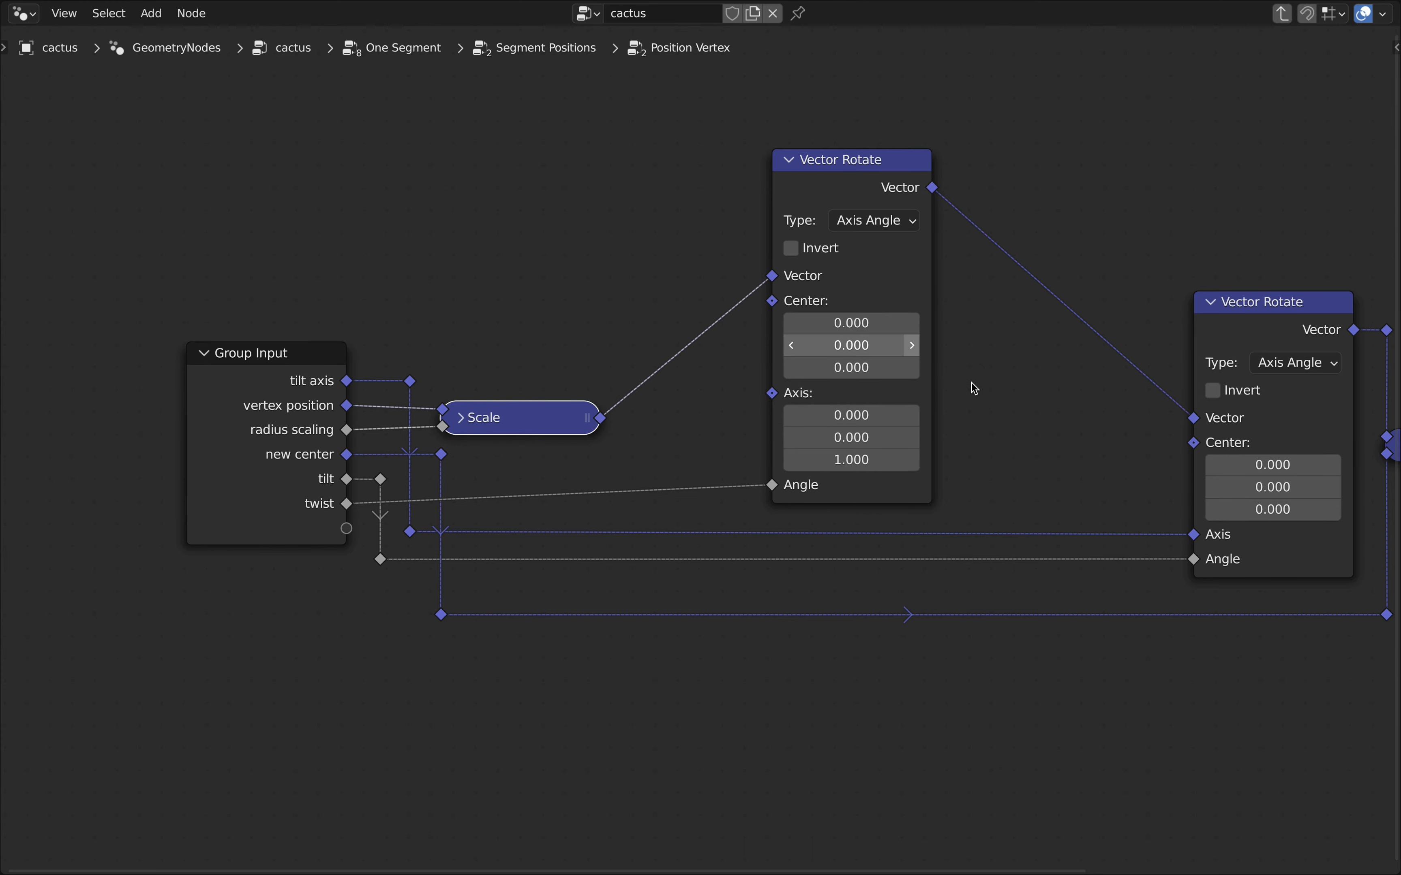
# Step: Adjust the duplicated Vector Rotate's vertical position so its Angle socket lines up with the twist socket
pyautogui.scroll(-2, 975, 389)
pyautogui.moveTo(982, 397); pyautogui.dragTo(740, 402, button='middle')
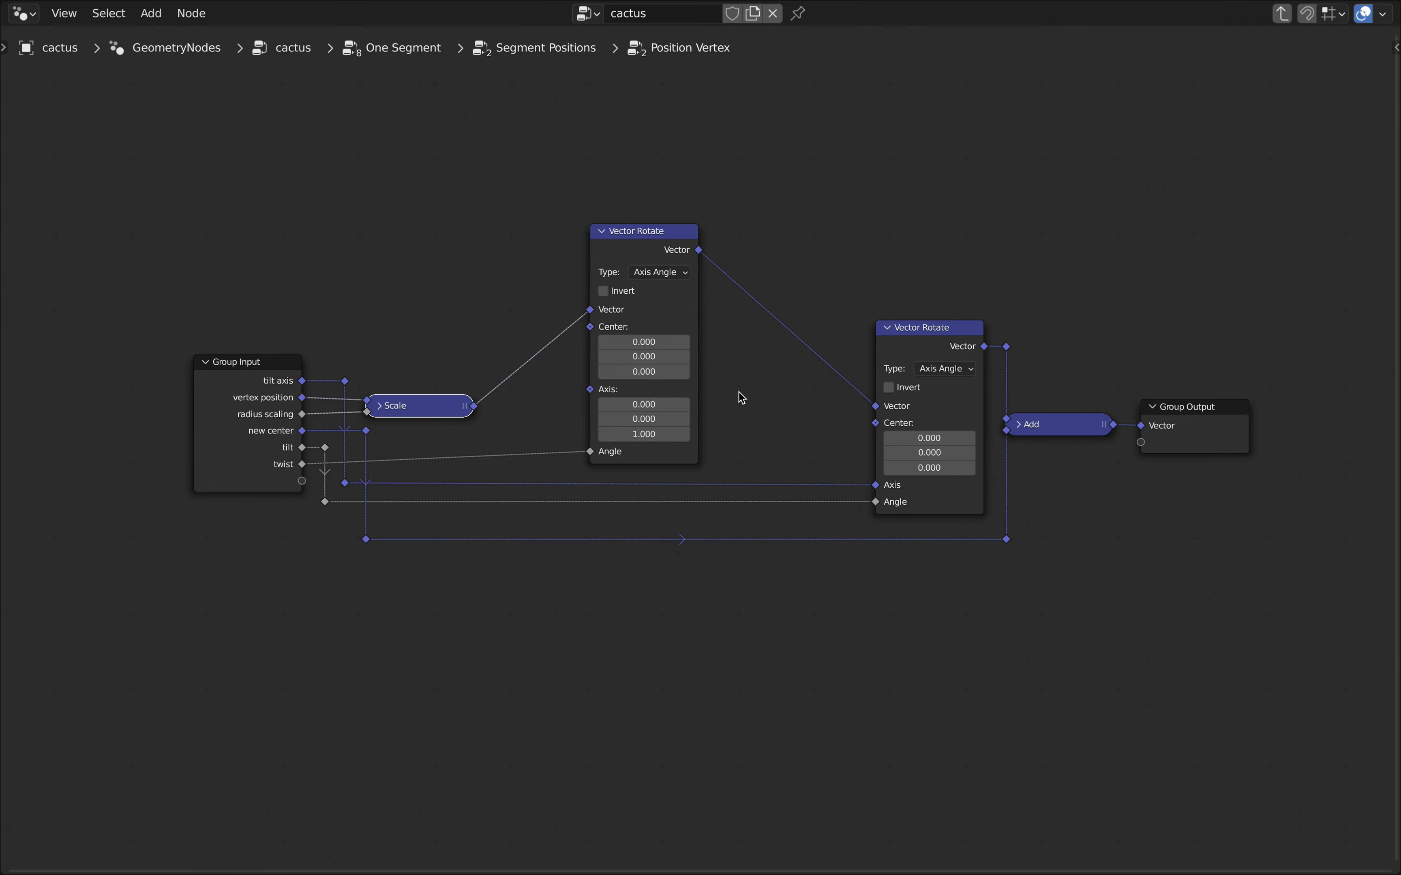
pyautogui.scroll(2, 737, 395)
pyautogui.moveTo(651, 211); pyautogui.dragTo(650, 226)
pyautogui.press('y')
# Step: Add two vertically aligned reroutes to the link between the two Vector Rotate nodes and level them with the connected sockets
pyautogui.keyDown('shift'); pyautogui.moveTo(776, 287); pyautogui.dragTo(750, 311, button='right'); pyautogui.keyUp('shift')
pyautogui.keyDown('shift'); pyautogui.moveTo(838, 336); pyautogui.dragTo(813, 361, button='right'); pyautogui.keyUp('shift')
pyautogui.press('s')
pyautogui.press('x')
pyautogui.press('0')
pyautogui.press('Return')
pyautogui.press('s')
pyautogui.click(890, 600)
pyautogui.moveTo(793, 400); pyautogui.dragTo(794, 409)
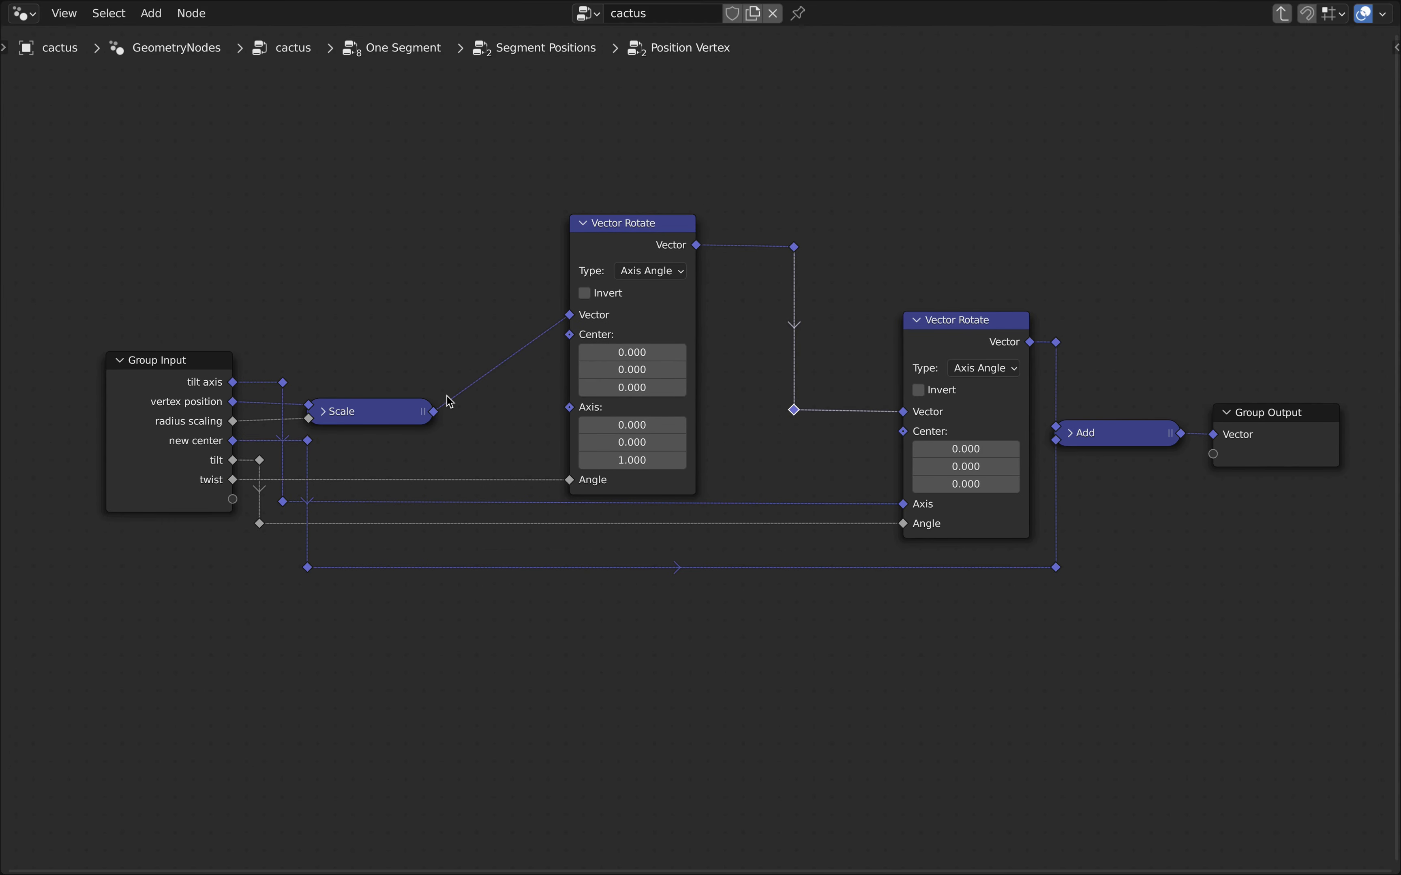
# Step: Add two vertically aligned reroutes to the link between Scale and the first Vector Rotate, level with the connected sockets
pyautogui.keyDown('shift'); pyautogui.moveTo(470, 367); pyautogui.dragTo(490, 389, button='right'); pyautogui.keyUp('shift')
pyautogui.keyDown('shift'); pyautogui.moveTo(504, 343); pyautogui.dragTo(523, 365, button='right'); pyautogui.keyUp('shift')
pyautogui.press('s')
pyautogui.press('x')
pyautogui.press('0')
pyautogui.press('Return')
pyautogui.press('s')
# Step: Close the horizontal gaps by moving the reroutes, both Vector Rotate nodes, Add and Group Output closer to the Scale node
pyautogui.press('g')
pyautogui.press('x')
pyautogui.press('g')
pyautogui.press('x')
pyautogui.moveTo(753, 220); pyautogui.dragTo(860, 550)
pyautogui.press('g')
pyautogui.press('x')
pyautogui.moveTo(862, 629); pyautogui.dragTo(1238, 371)
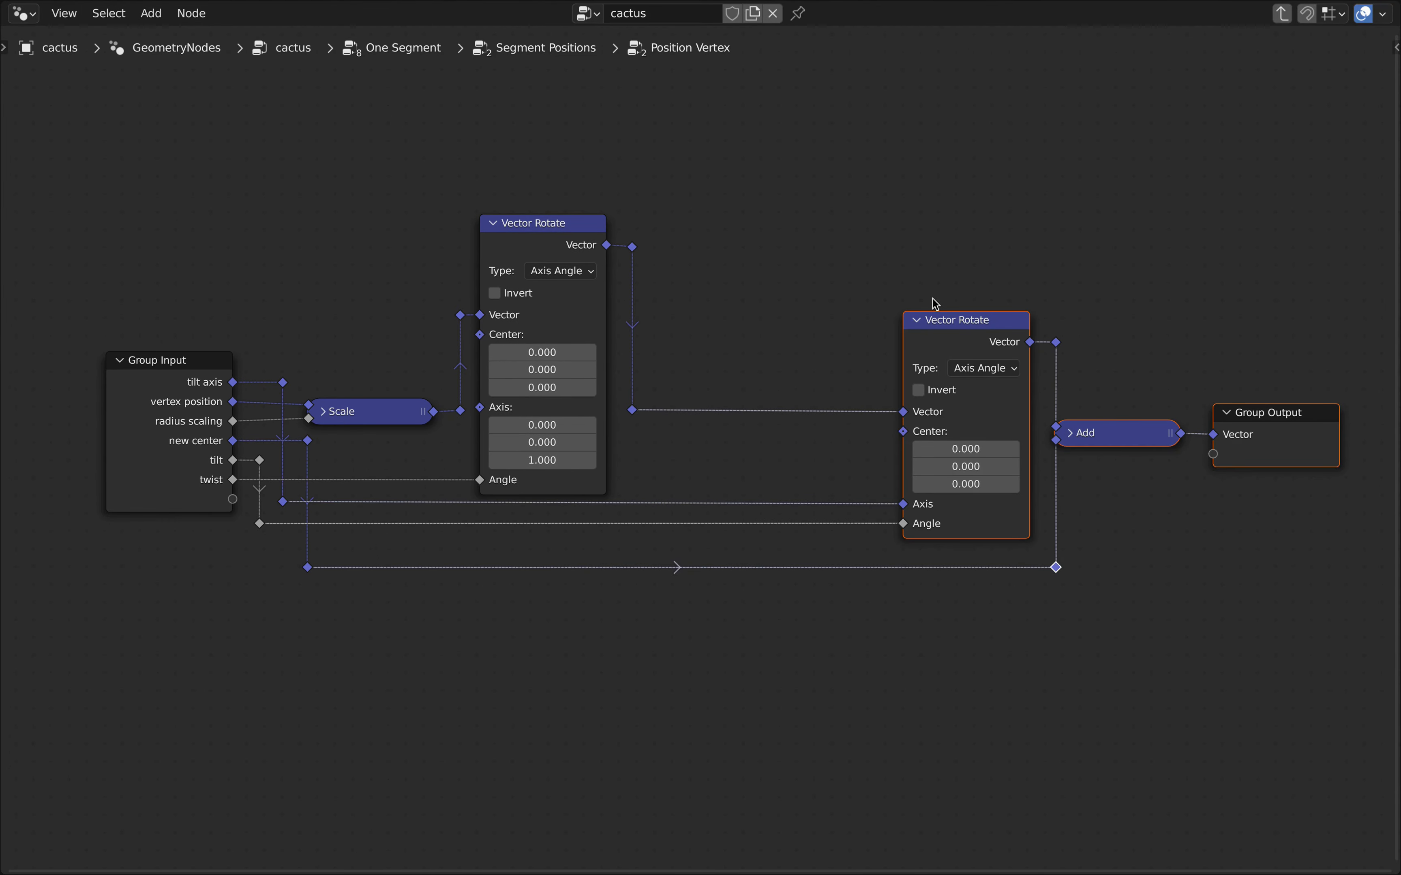
pyautogui.press('g')
pyautogui.press('x')
pyautogui.click(696, 301)
# Step: Leave the Position Vertex group and return to the Segment Positions group
pyautogui.click(1014, 370)
pyautogui.moveTo(1014, 370); pyautogui.dragTo(1128, 381, button='middle')
pyautogui.click(1161, 428)
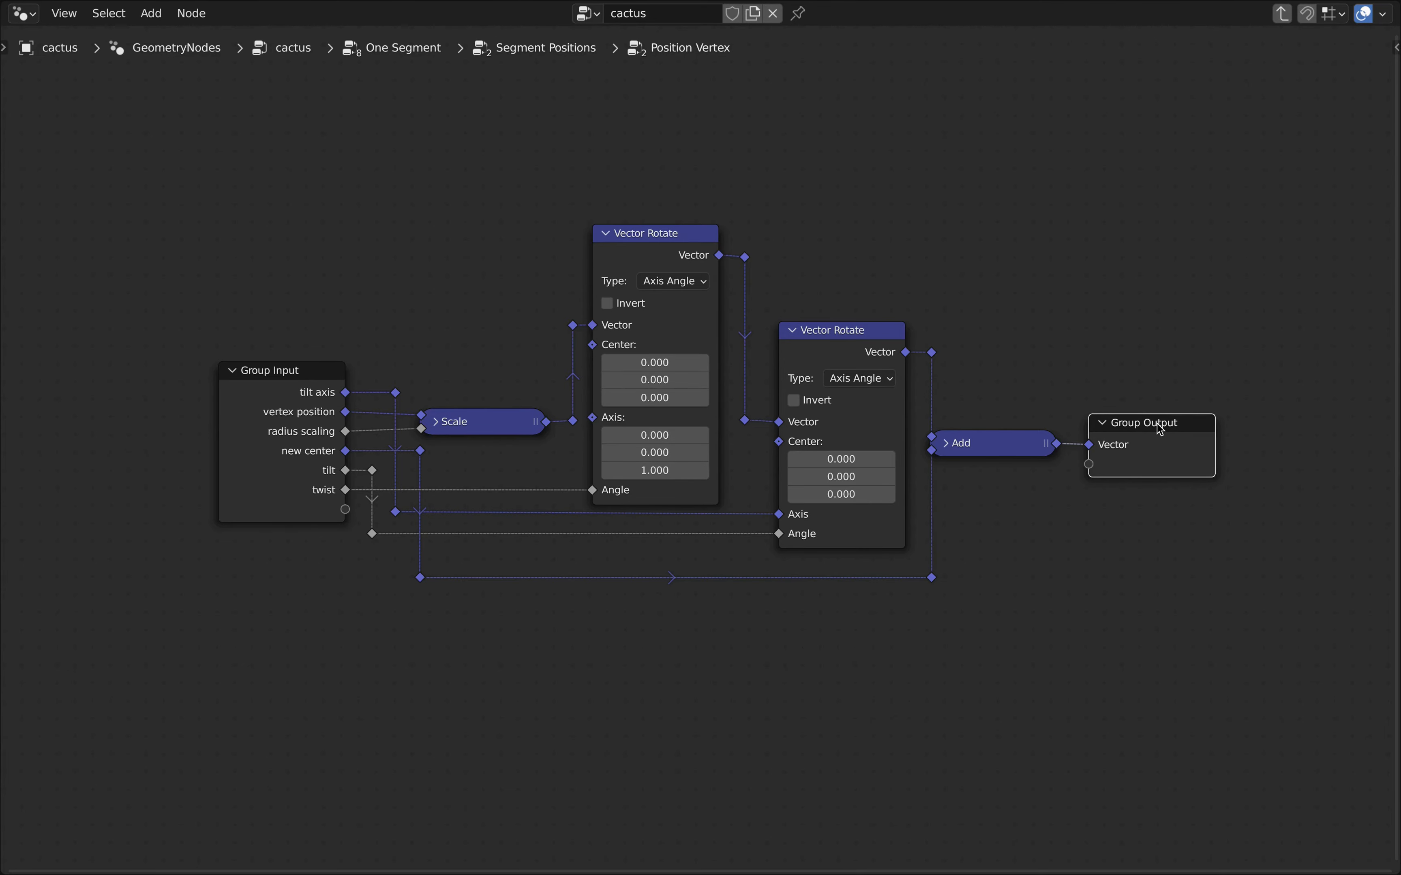
pyautogui.press('Tab')
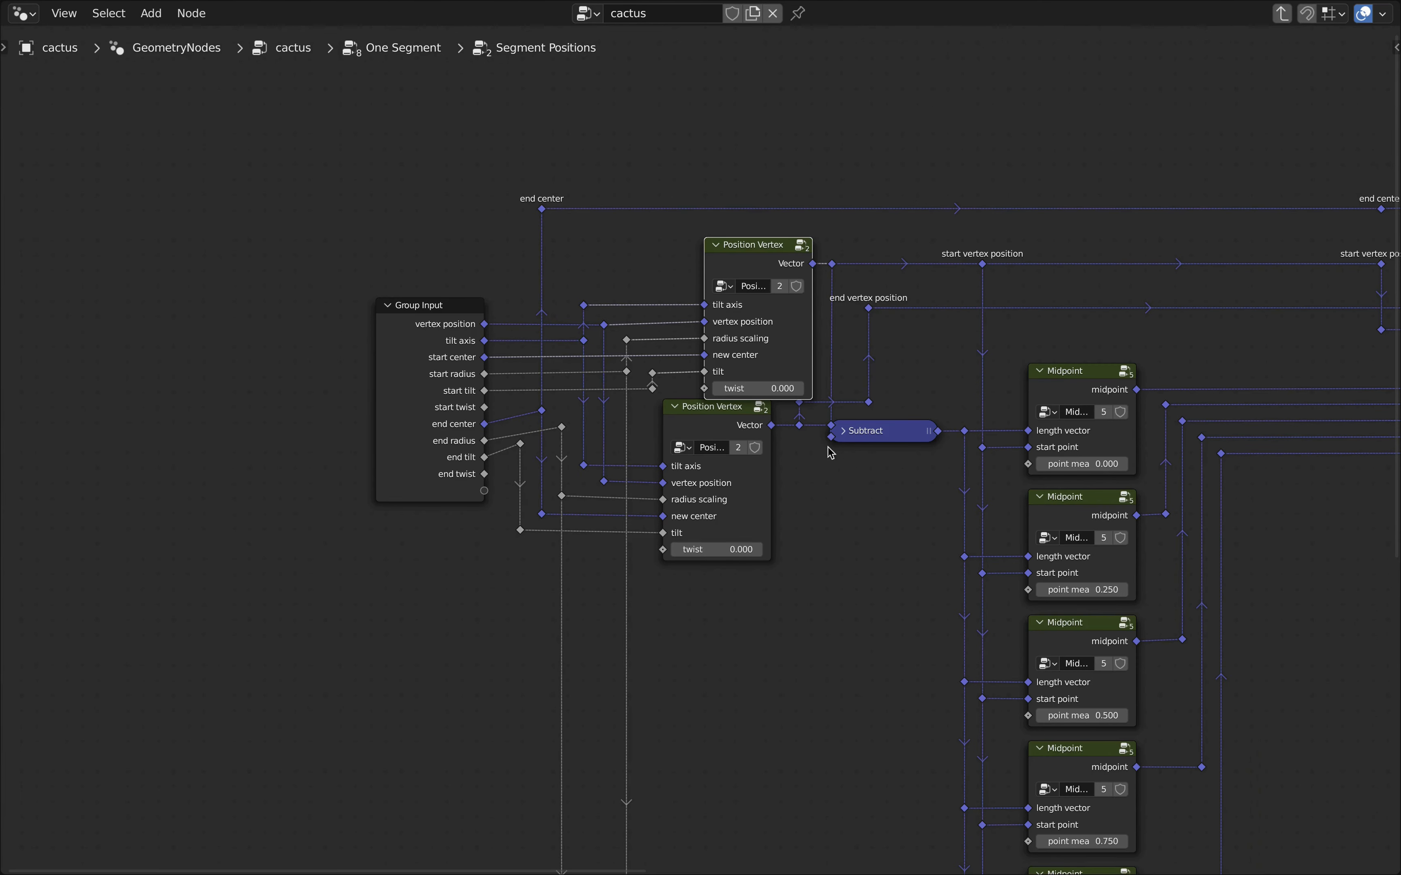
# Step: Connect start twist to the upper Position Vertex node's twist input and end twist to the lower node's twist input
pyautogui.moveTo(838, 455); pyautogui.dragTo(800, 449, button='middle')
pyautogui.scroll(2, 584, 434)
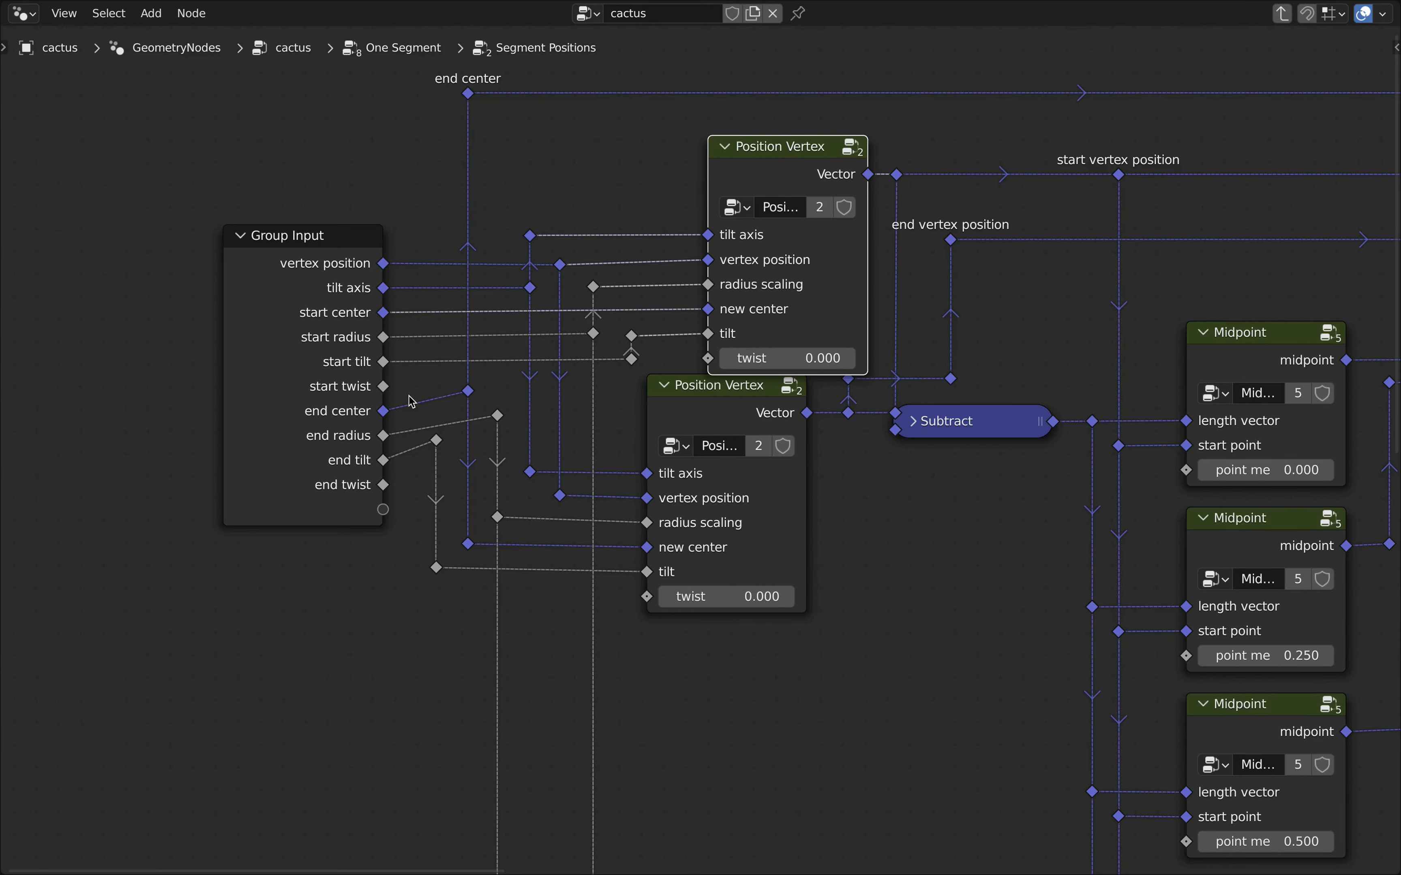
pyautogui.moveTo(383, 388); pyautogui.dragTo(707, 359)
pyautogui.moveTo(383, 486); pyautogui.dragTo(646, 597)
pyautogui.moveTo(646, 597); pyautogui.dragTo(507, 539, button='middle')
# Step: Move the lower Position Vertex, Subtract and their reroutes straight down, clear of the upper Position Vertex node
pyautogui.click(709, 320)
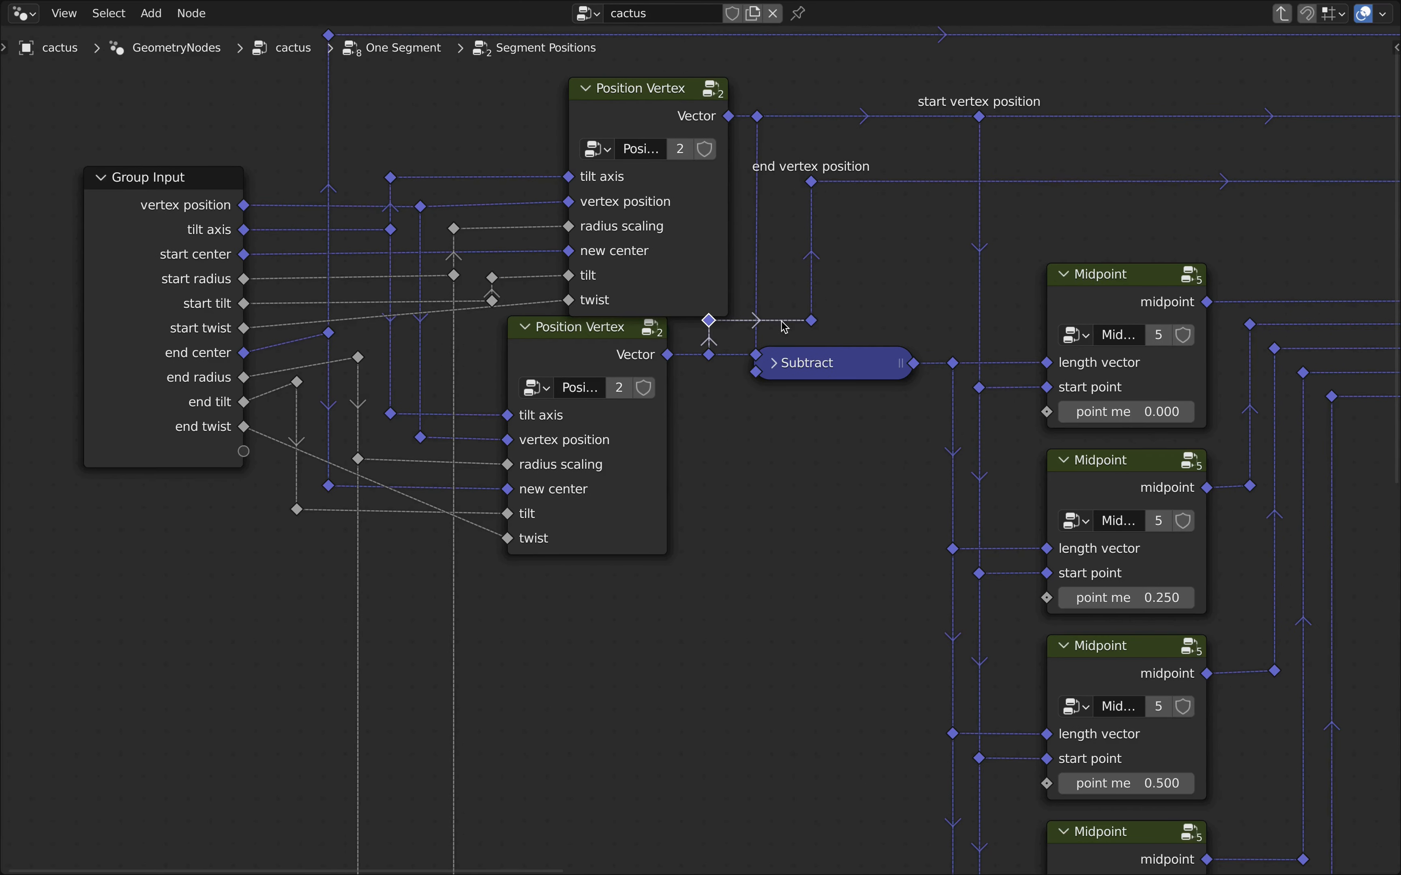
pyautogui.keyDown('shift'); pyautogui.click(608, 328); pyautogui.keyUp('shift')
pyautogui.keyDown('shift'); pyautogui.moveTo(474, 321); pyautogui.dragTo(281, 518); pyautogui.keyUp('shift')
pyautogui.press('g')
pyautogui.press('y')
pyautogui.click(734, 482)
# Step: Add a pair of vertically aligned reroutes to both the start twist and end twist links, level with their sockets
pyautogui.keyDown('shift'); pyautogui.moveTo(531, 292); pyautogui.dragTo(532, 316, button='right'); pyautogui.keyUp('shift')
pyautogui.keyDown('shift'); pyautogui.moveTo(346, 307); pyautogui.dragTo(347, 331, button='right'); pyautogui.keyUp('shift')
pyautogui.press('g')
pyautogui.click(532, 331)
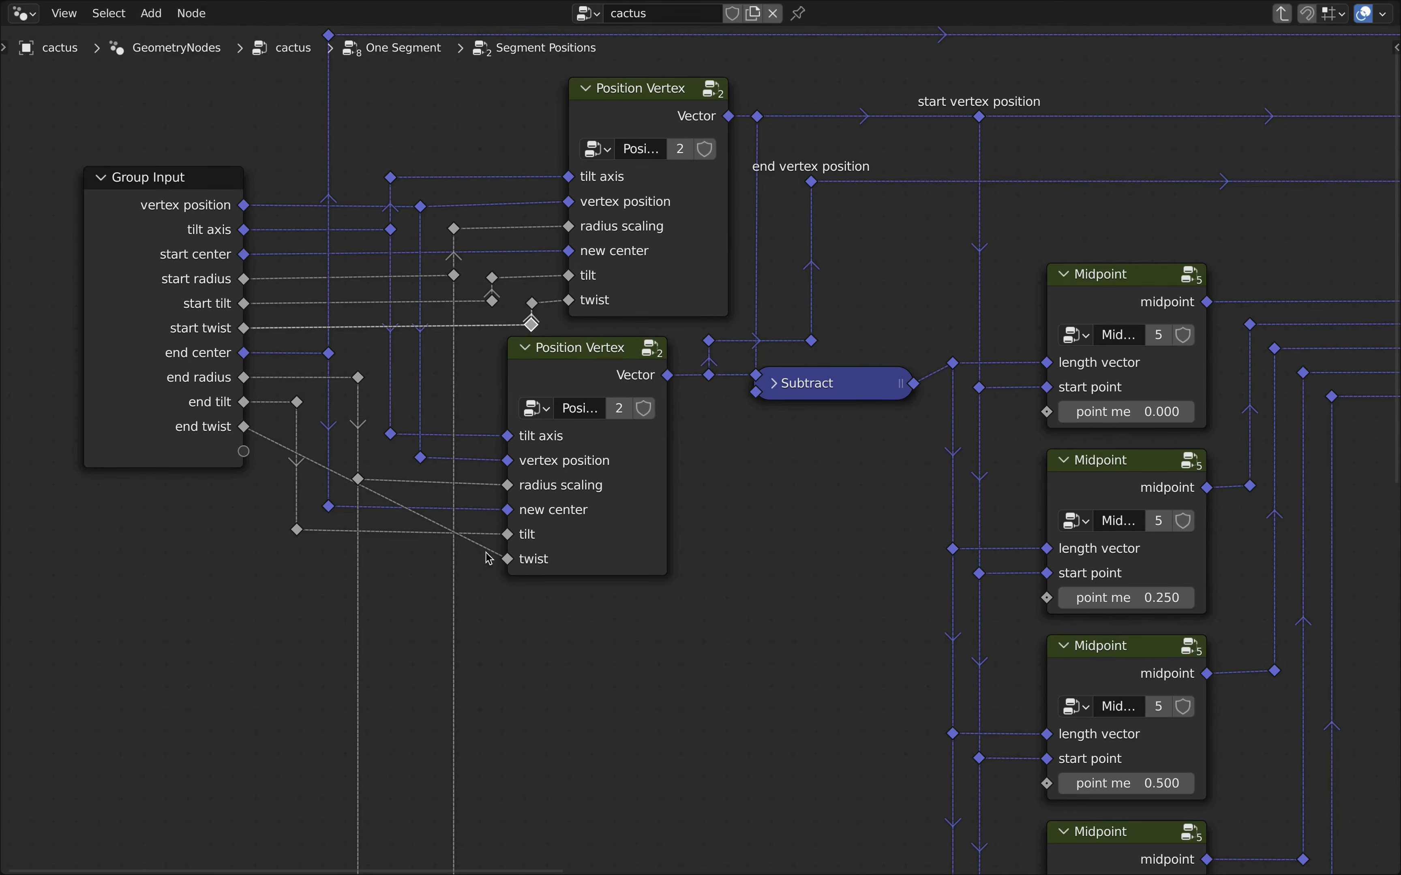
pyautogui.keyDown('shift'); pyautogui.moveTo(492, 559); pyautogui.dragTo(495, 541, button='right'); pyautogui.keyUp('shift')
pyautogui.keyDown('shift'); pyautogui.moveTo(237, 459); pyautogui.dragTo(209, 461, button='right'); pyautogui.keyUp('shift')
pyautogui.press('g')
pyautogui.click(280, 419)
# Step: Add a reroute to the Subtract output link, directly below the first length vector reroute and level with Subtract's output
pyautogui.scroll(5, 926, 389)
pyautogui.keyDown('shift'); pyautogui.moveTo(947, 381); pyautogui.dragTo(970, 381, button='right'); pyautogui.keyUp('shift')
pyautogui.moveTo(960, 381); pyautogui.dragTo(965, 351)
pyautogui.press('g')
pyautogui.press('y')
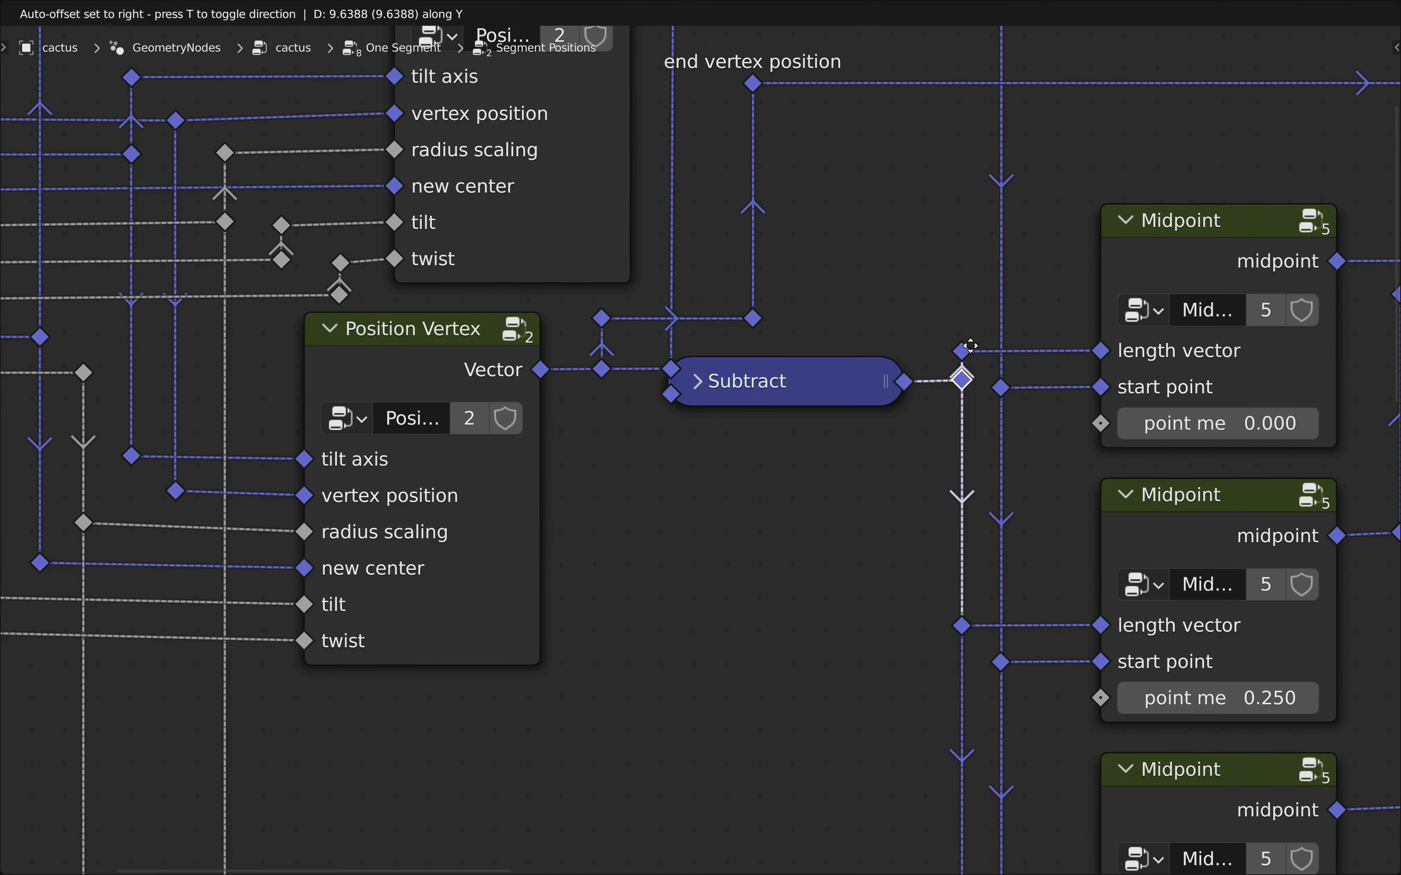
pyautogui.scroll(-12, 969, 347)
# Step: Leave the Segment Positions group and return to the One Segment group
pyautogui.moveTo(624, 370); pyautogui.dragTo(630, 394, button='middle')
pyautogui.click(212, 333)
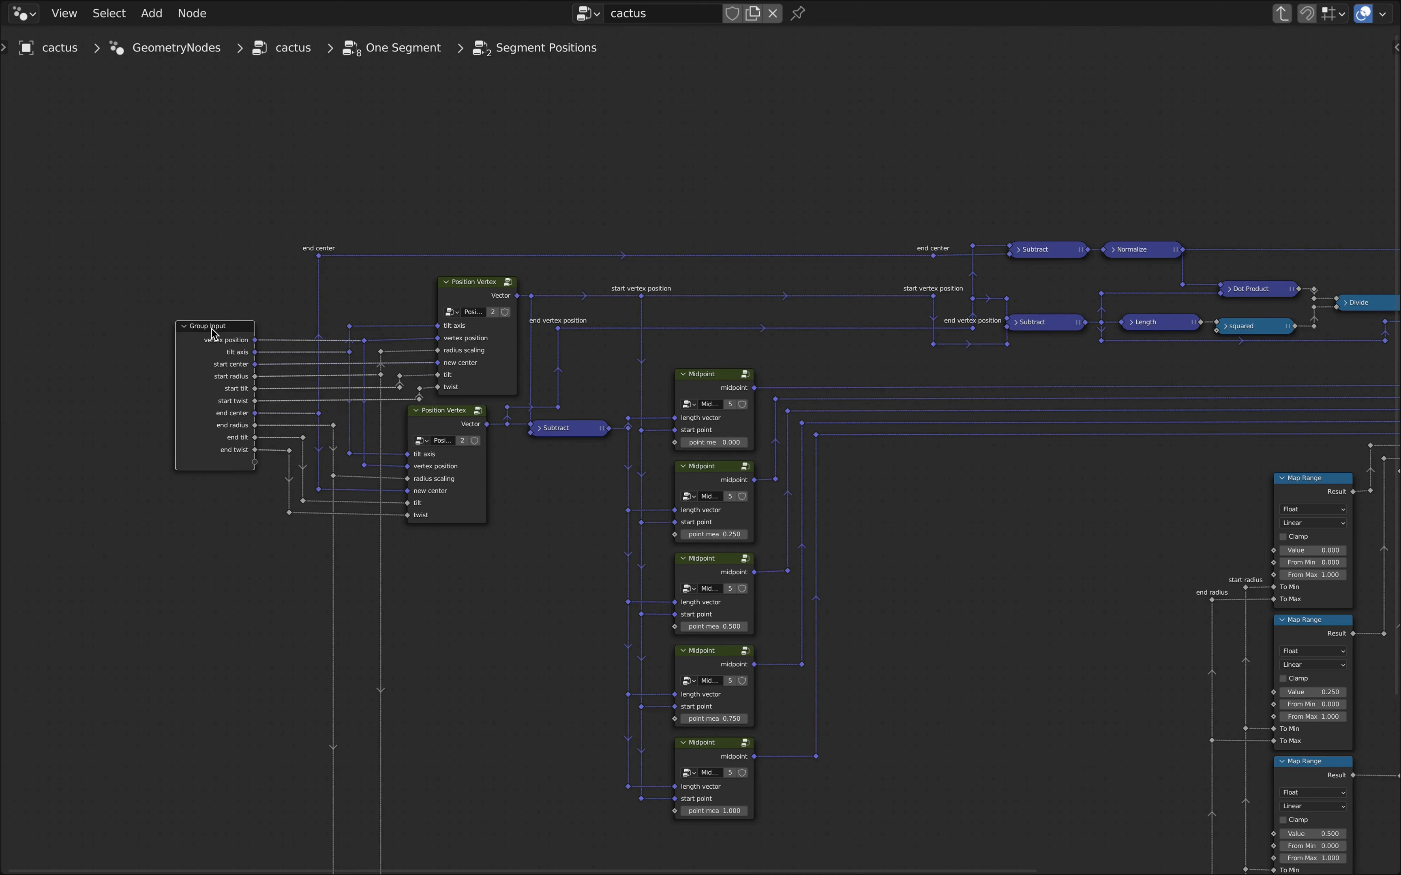
pyautogui.press('Tab')
pyautogui.scroll(-4, 441, 486)
pyautogui.moveTo(515, 546); pyautogui.dragTo(678, 357, button='middle')
pyautogui.scroll(-7, 672, 374)
pyautogui.moveTo(328, 468); pyautogui.dragTo(974, 433, button='middle')
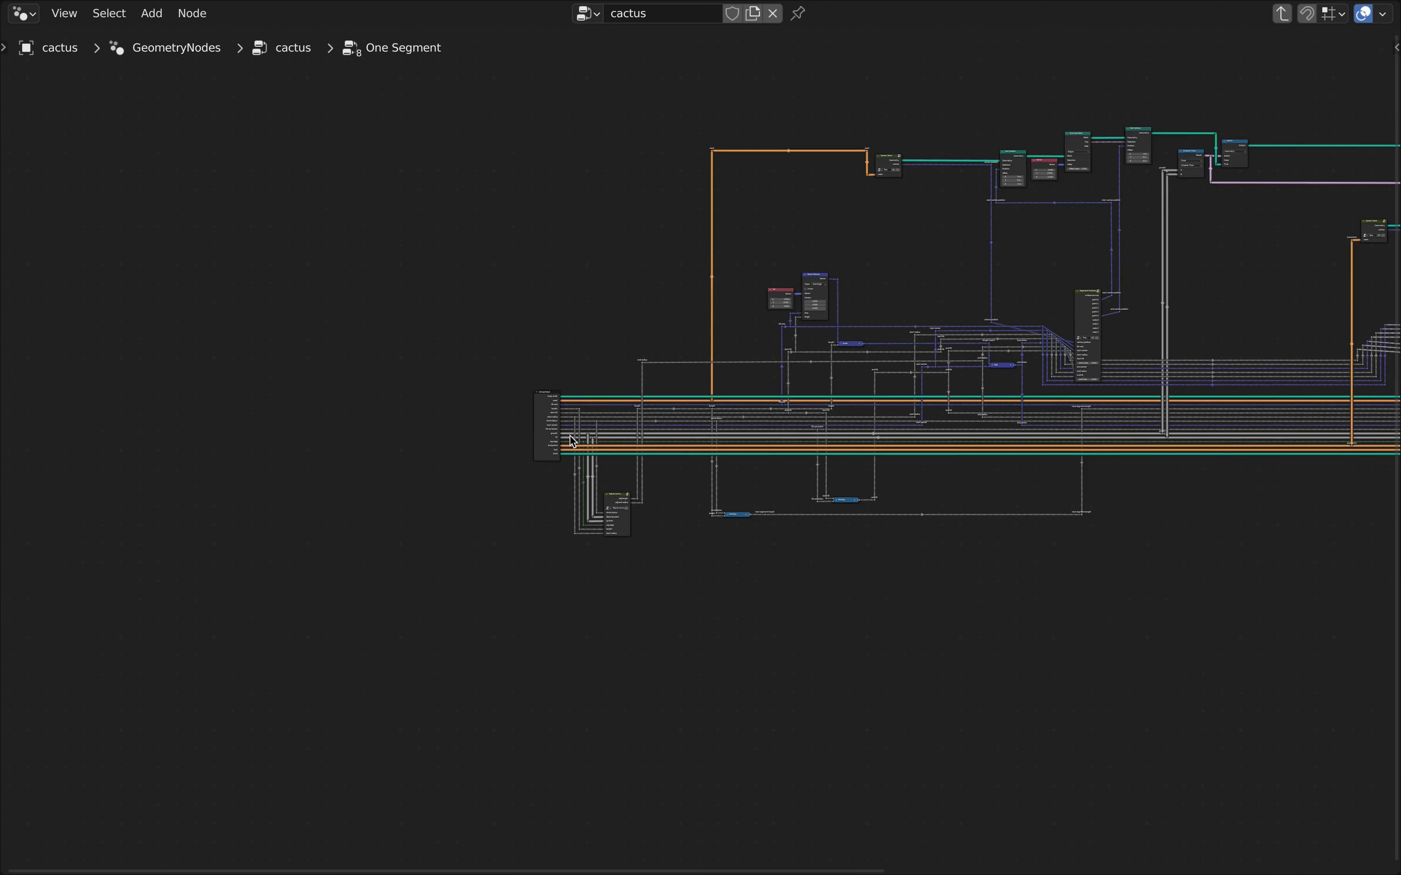
# Step: Add a Float group input named "start twist" to the One Segment group
pyautogui.scroll(5, 605, 445)
pyautogui.scroll(1, 605, 445)
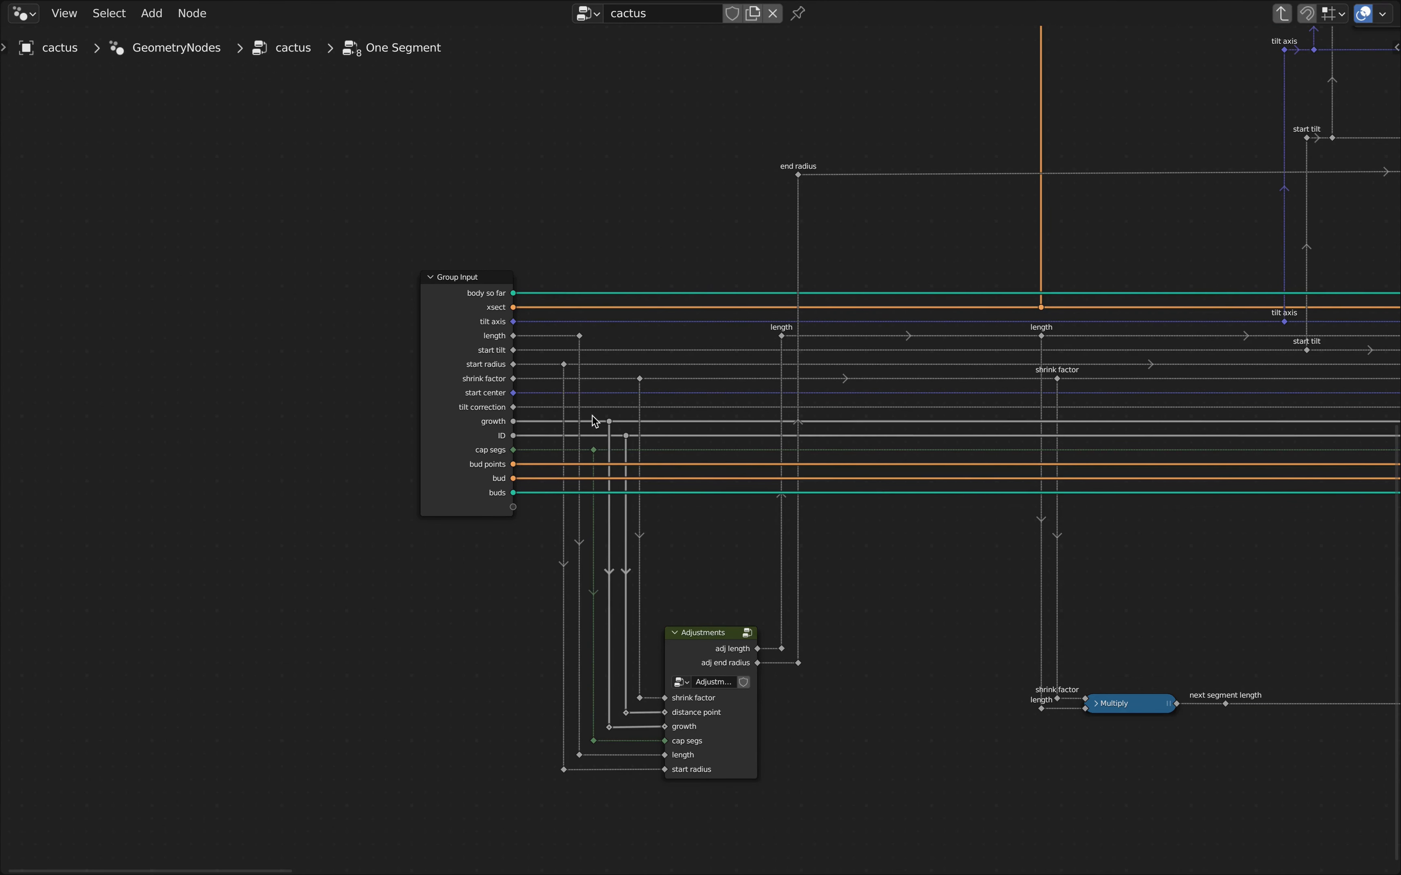
pyautogui.click(478, 277)
pyautogui.press('n')
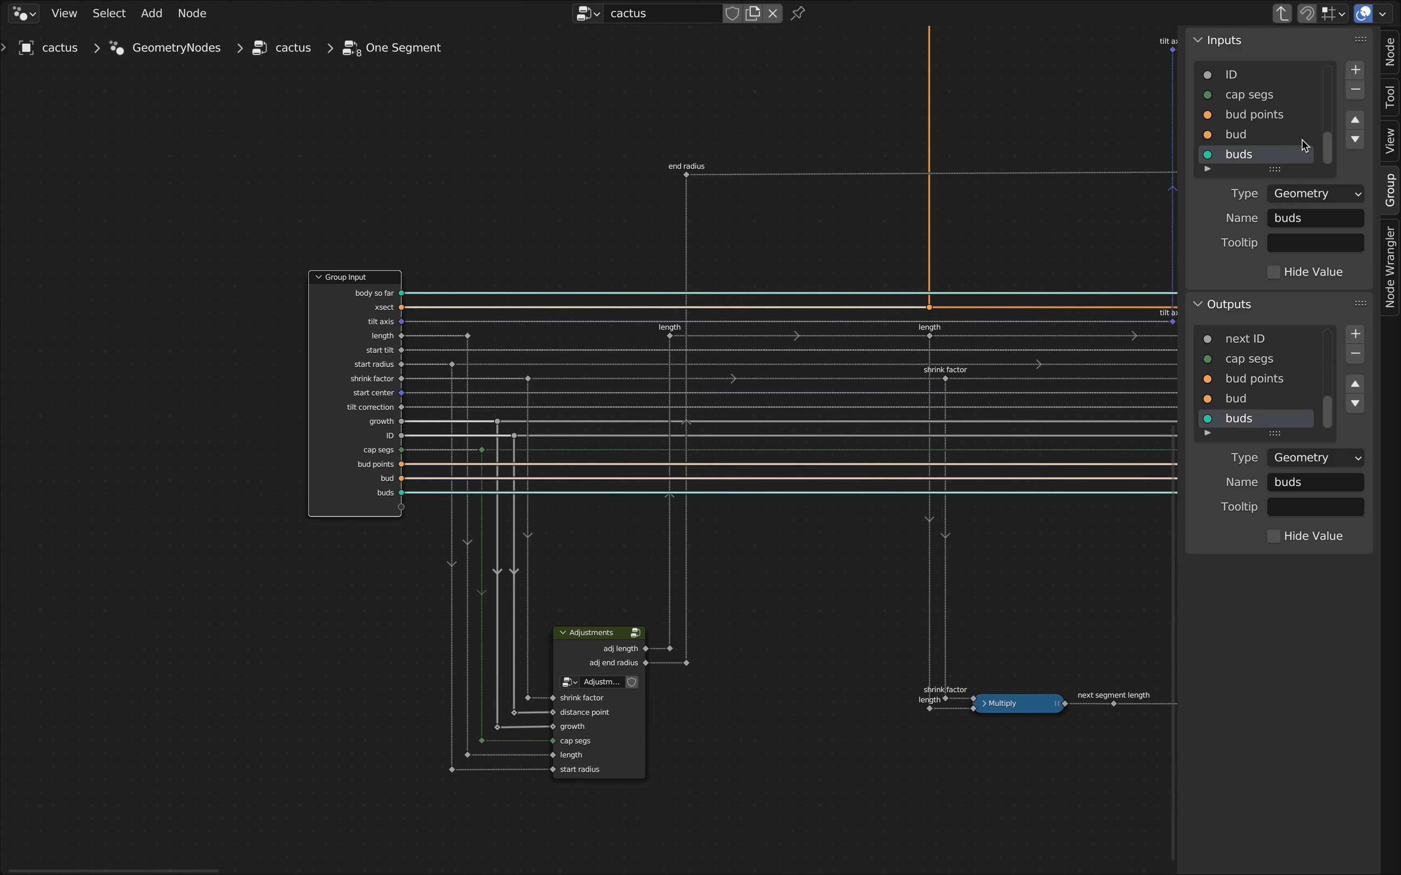
pyautogui.click(1355, 70)
pyautogui.click(1329, 195)
pyautogui.click(1320, 392)
pyautogui.doubleClick(1312, 217)
pyautogui.write('start twist')
# Step: Add another Float group input named "twist severity" to One Segment
pyautogui.click(1355, 70)
pyautogui.doubleClick(1341, 218)
pyautogui.write('twist severity')
pyautogui.press('Return')
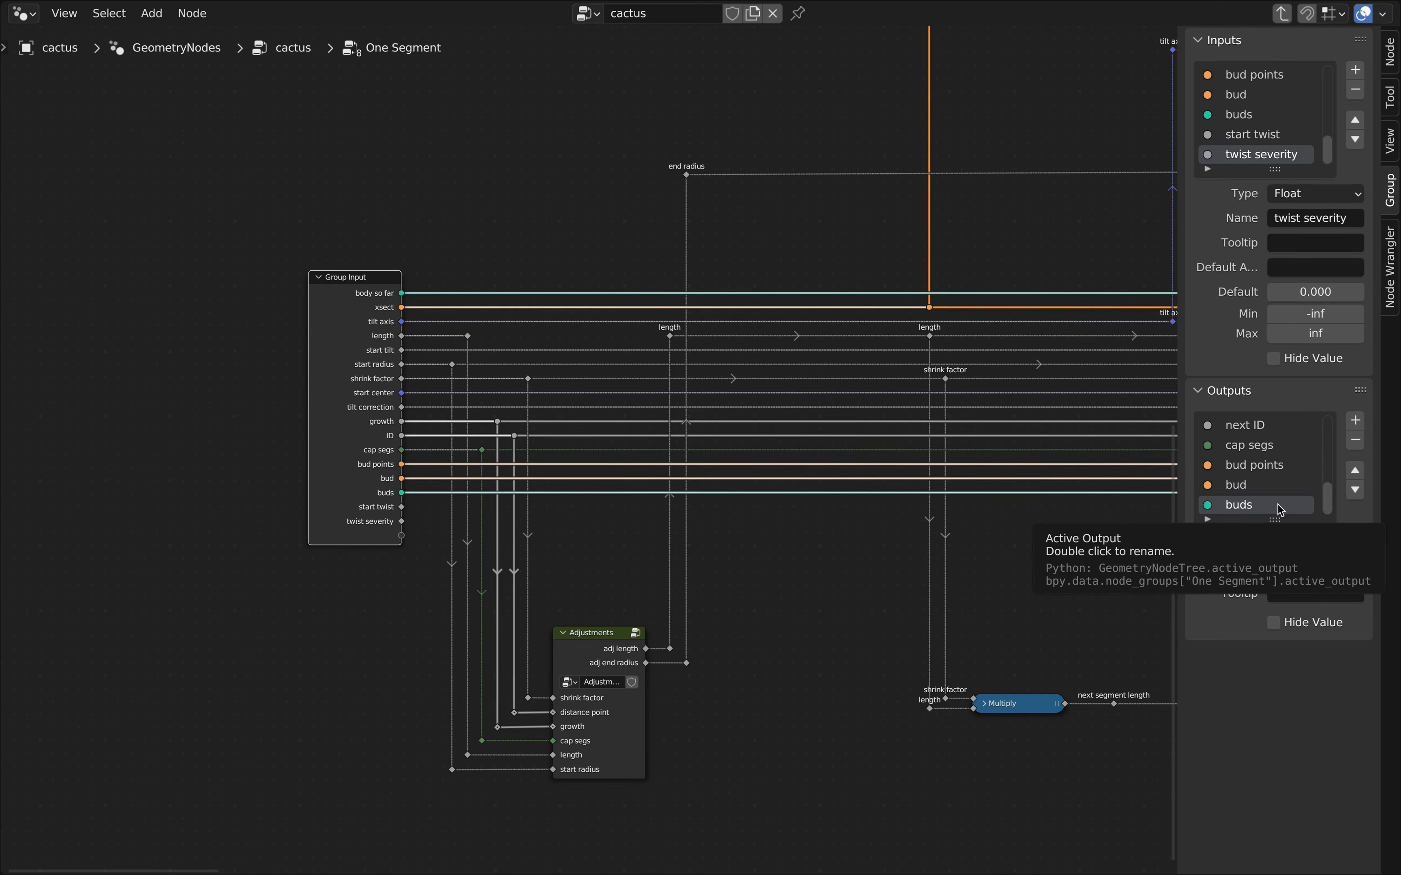
# Step: Add a Float group output named "end twist" to One Segment
pyautogui.click(1355, 421)
pyautogui.click(1314, 544)
pyautogui.click(1306, 743)
pyautogui.doubleClick(1317, 571)
pyautogui.write('end twist')
pyautogui.press('Return')
# Step: Add a second Float group output named "twist severity" to One Segment
pyautogui.click(1355, 422)
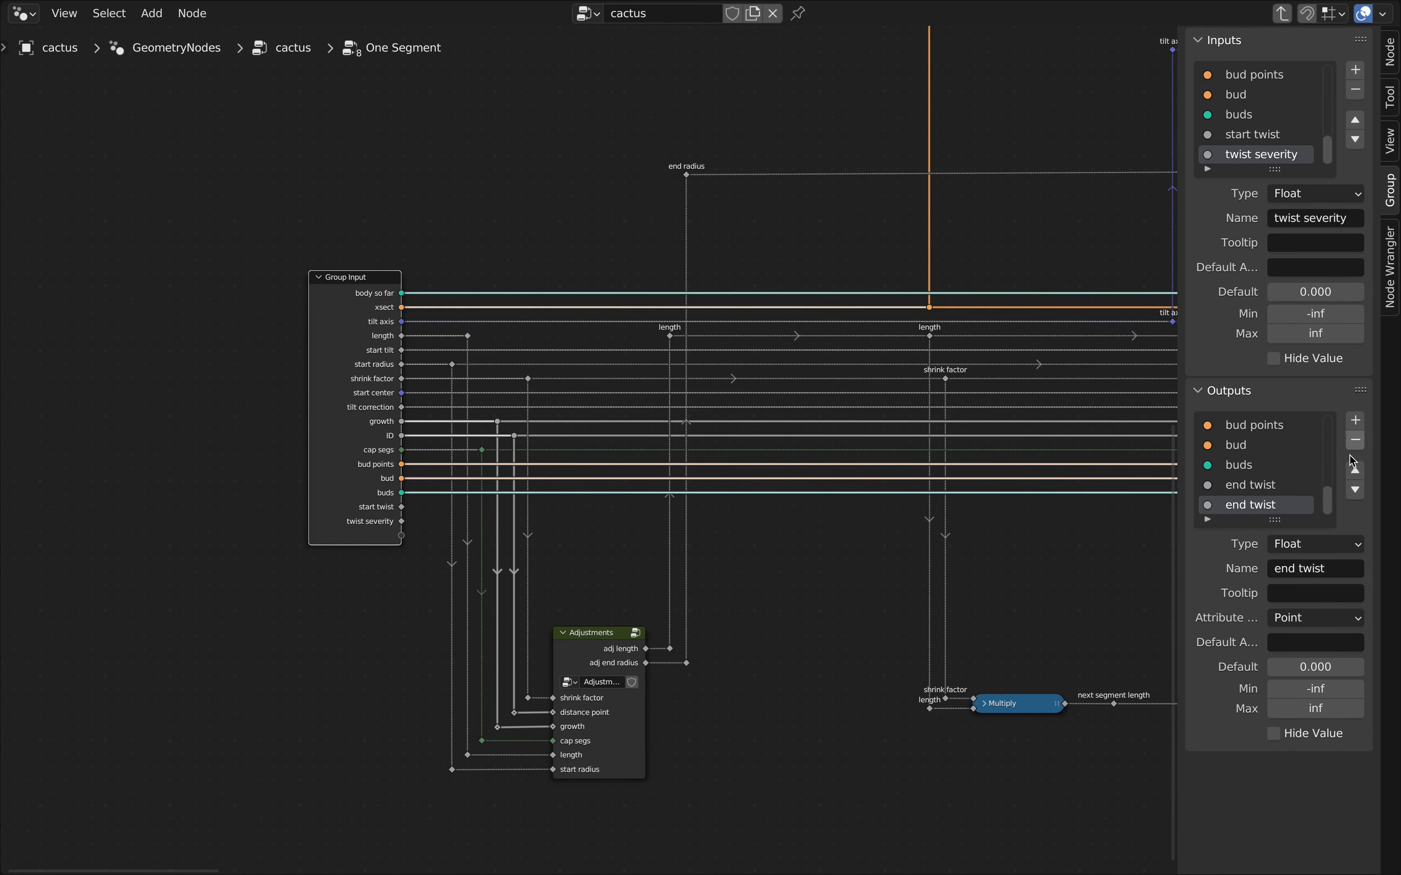
pyautogui.doubleClick(1329, 573)
pyautogui.write('twist severity')
pyautogui.press('Return')
pyautogui.press('n')
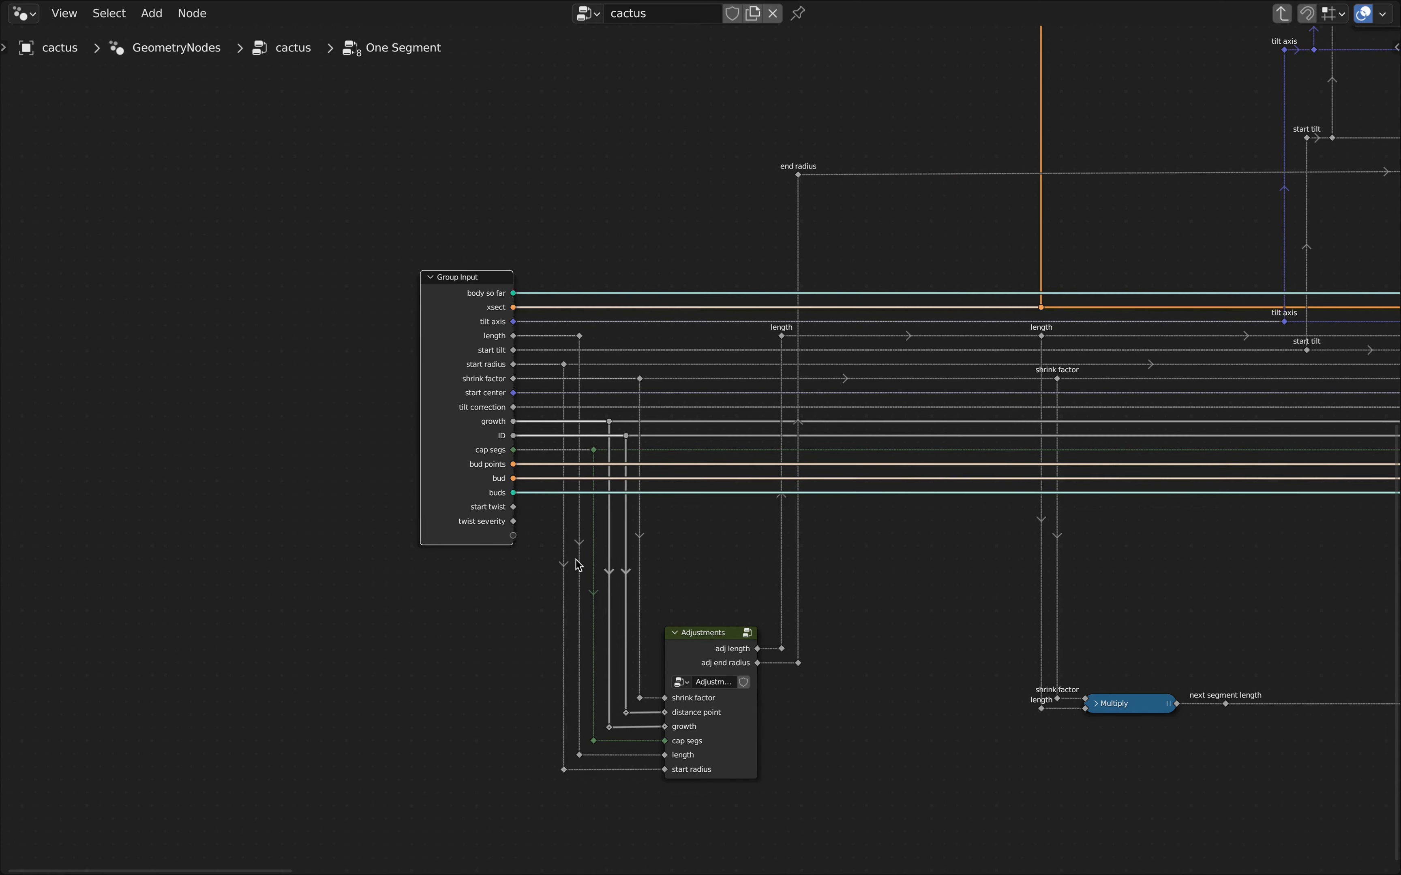
# Step: Connect the Group Input's twist severity straight through to the Group Output's twist severity
pyautogui.moveTo(868, 563); pyautogui.dragTo(634, 522, button='middle')
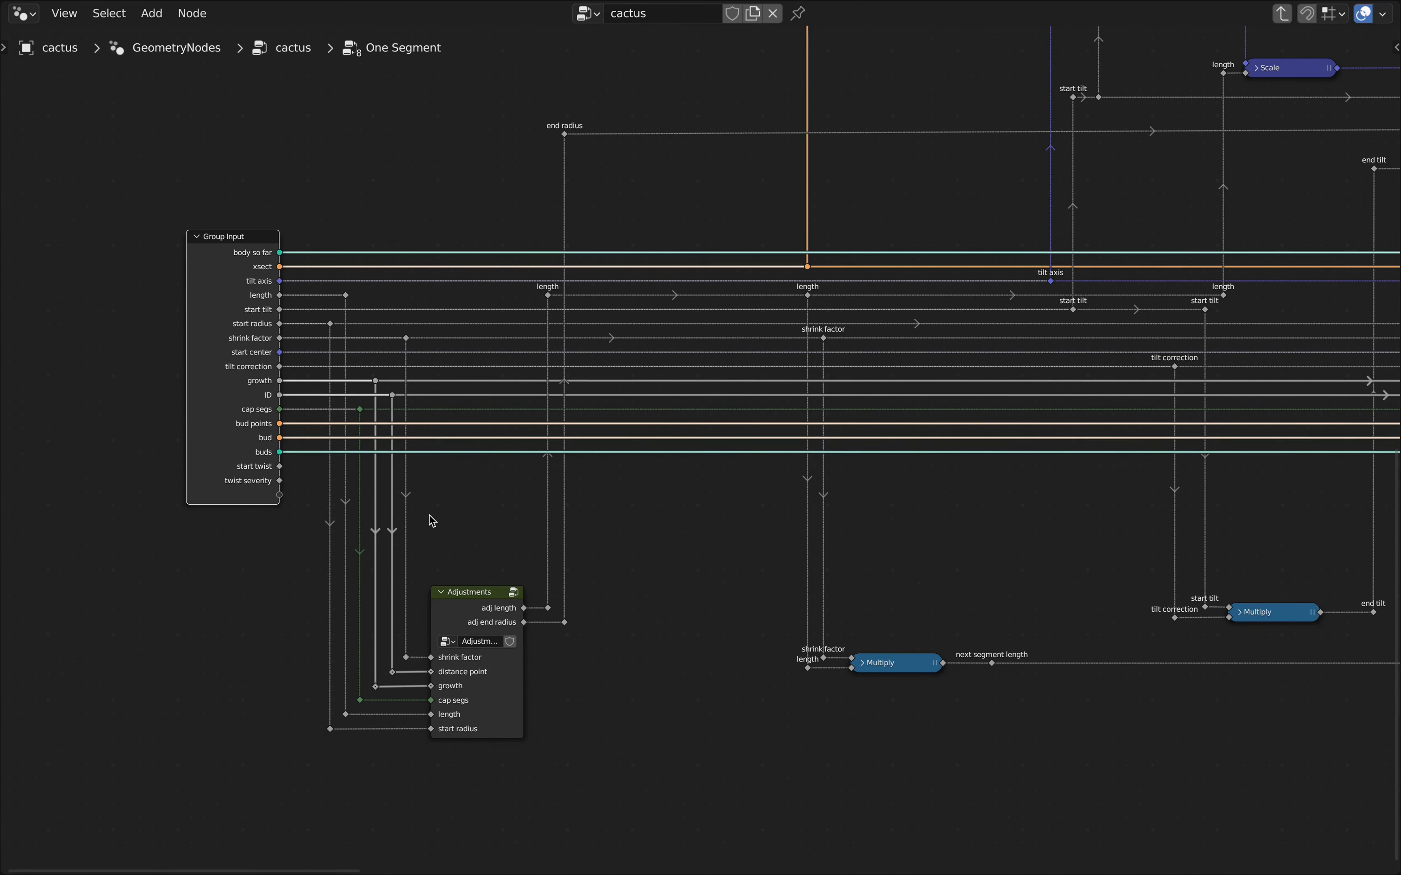
pyautogui.moveTo(280, 488); pyautogui.dragTo(791, 480)
pyautogui.scroll(-6, 1119, 488)
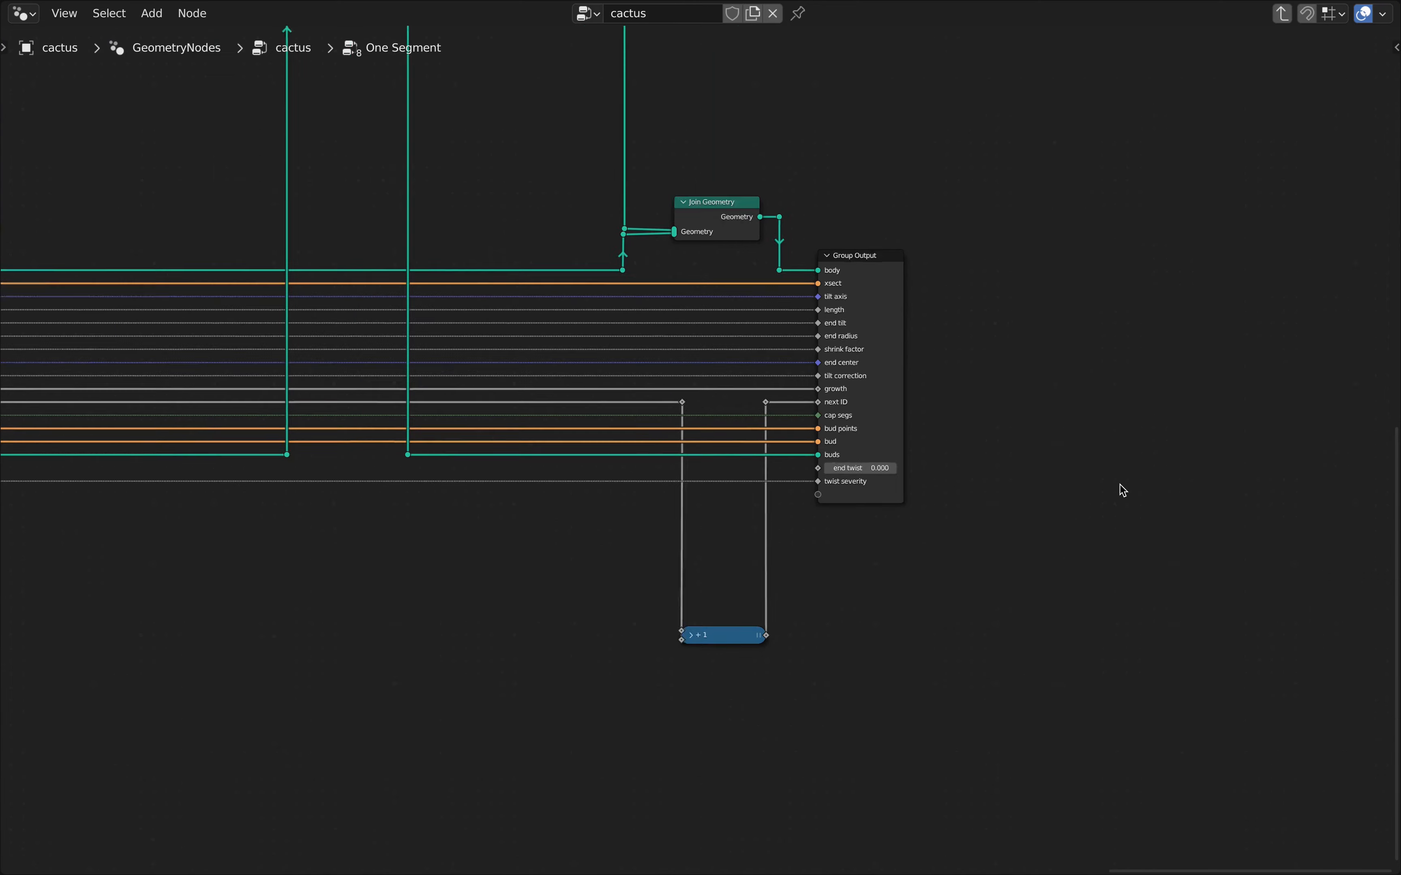
# Step: Move the Group Input node far away from the Adjustments node to make room for new nodes
pyautogui.moveTo(759, 570); pyautogui.dragTo(1177, 495, button='middle')
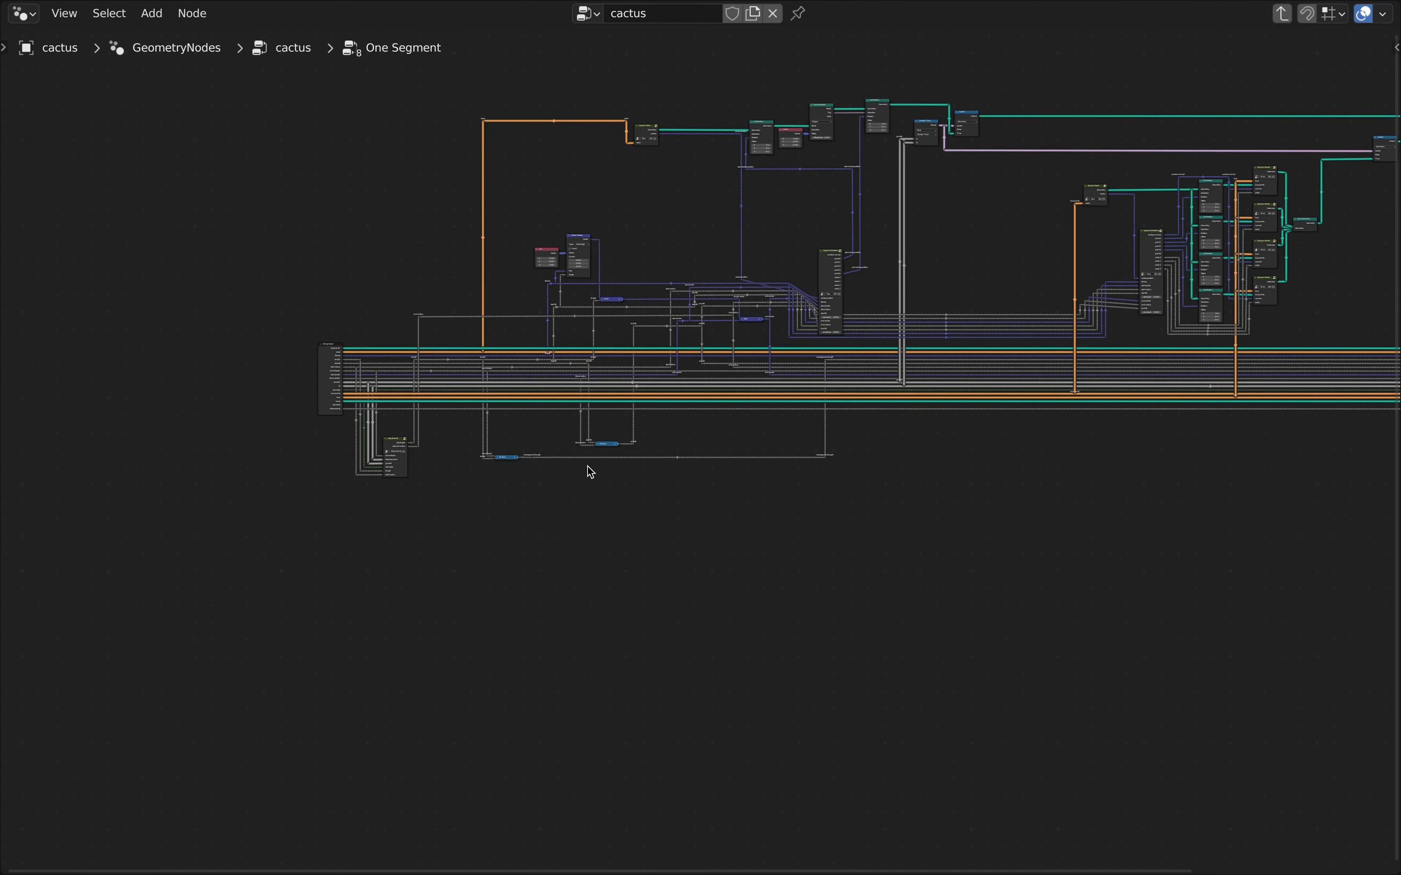
pyautogui.scroll(4, 348, 417)
pyautogui.moveTo(386, 434); pyautogui.dragTo(900, 320, button='middle')
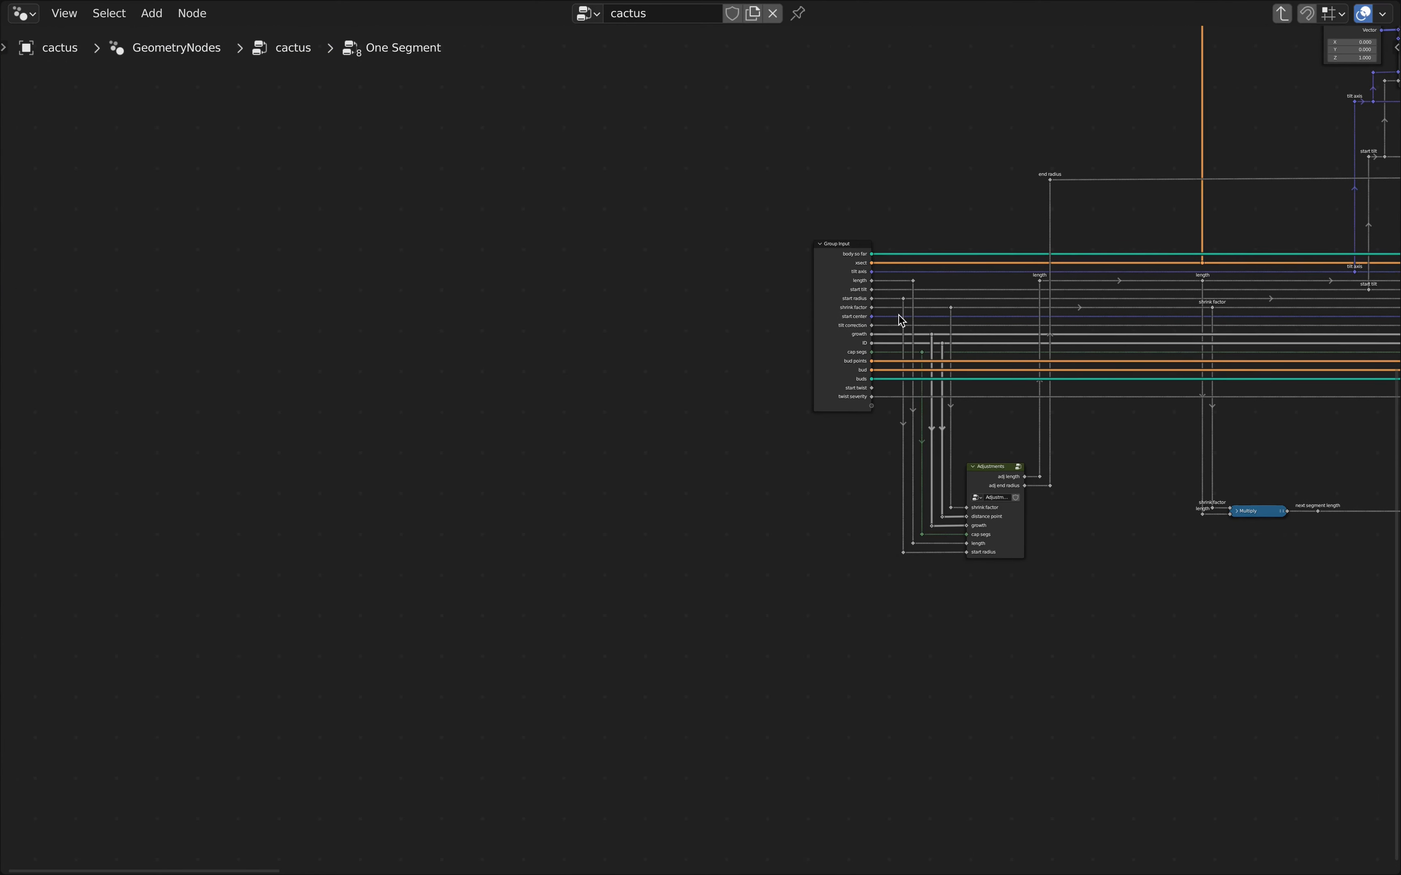
pyautogui.click(846, 249)
pyautogui.press('g')
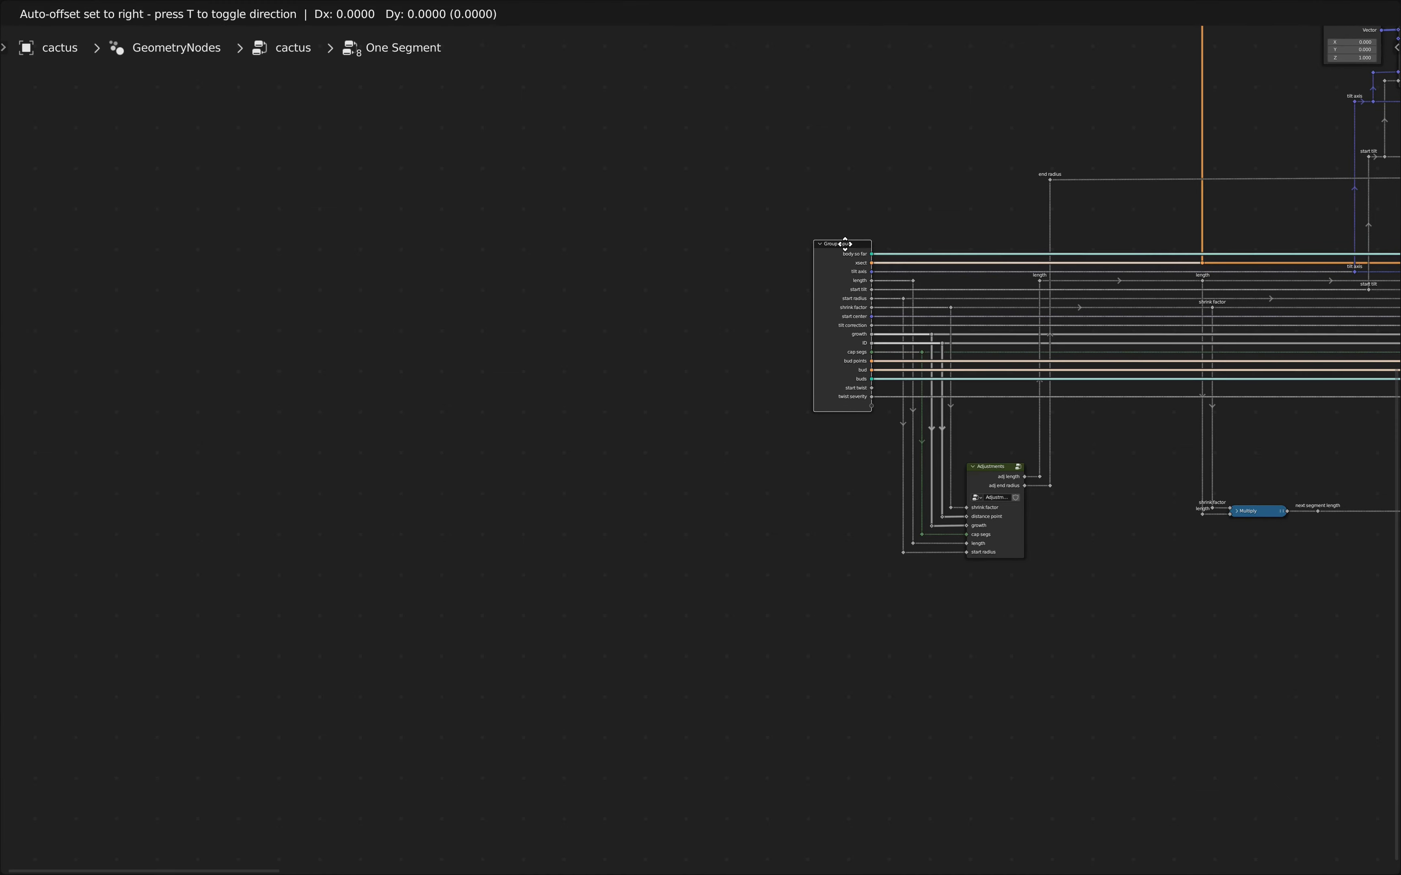
pyautogui.click(418, 249)
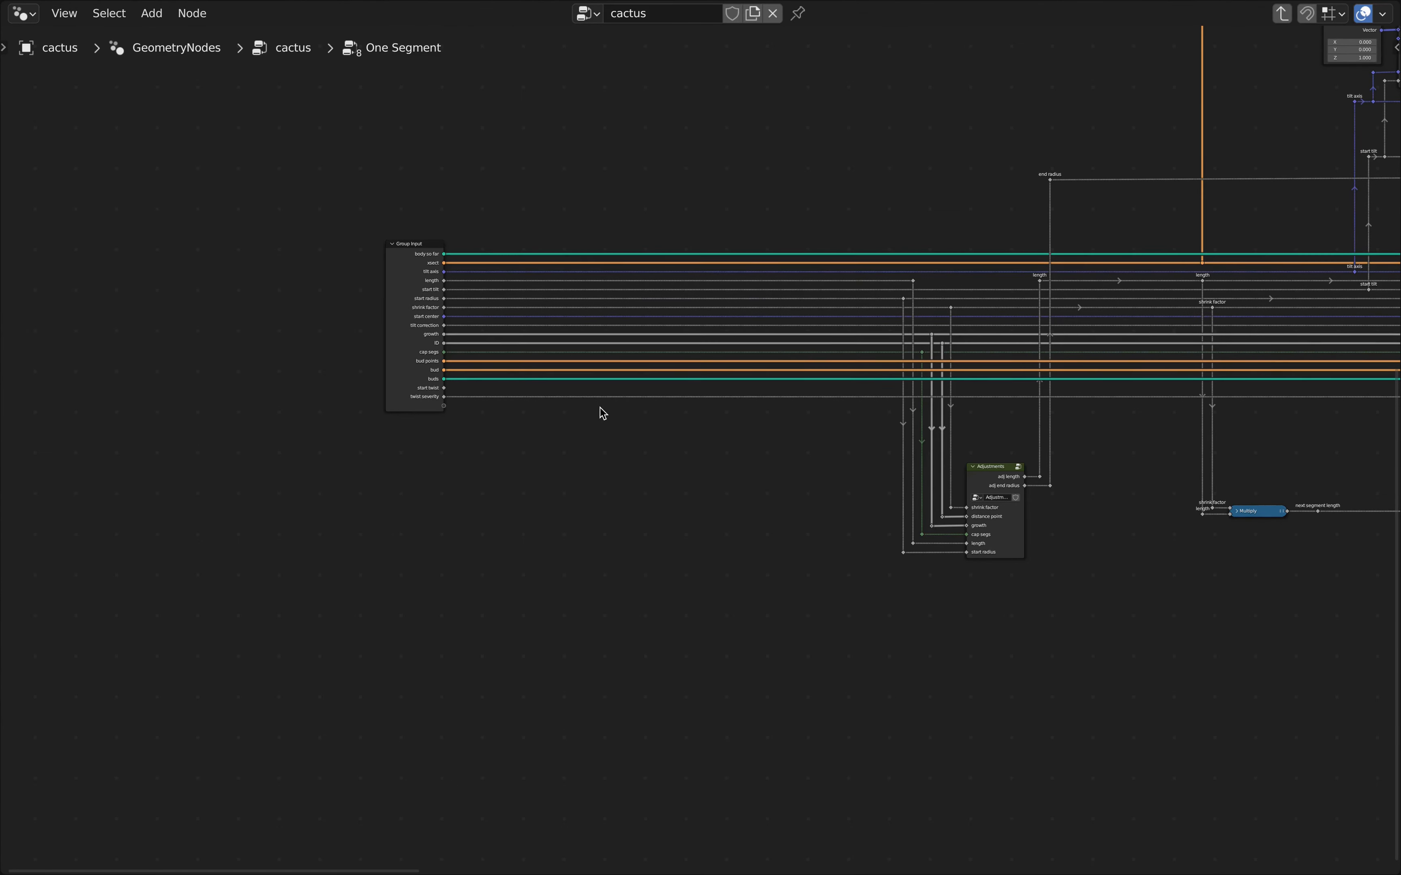
# Step: Add a Math node set to Add below the twist severity link and collapse it
pyautogui.scroll(3, 584, 417)
pyautogui.scroll(5, 655, 481)
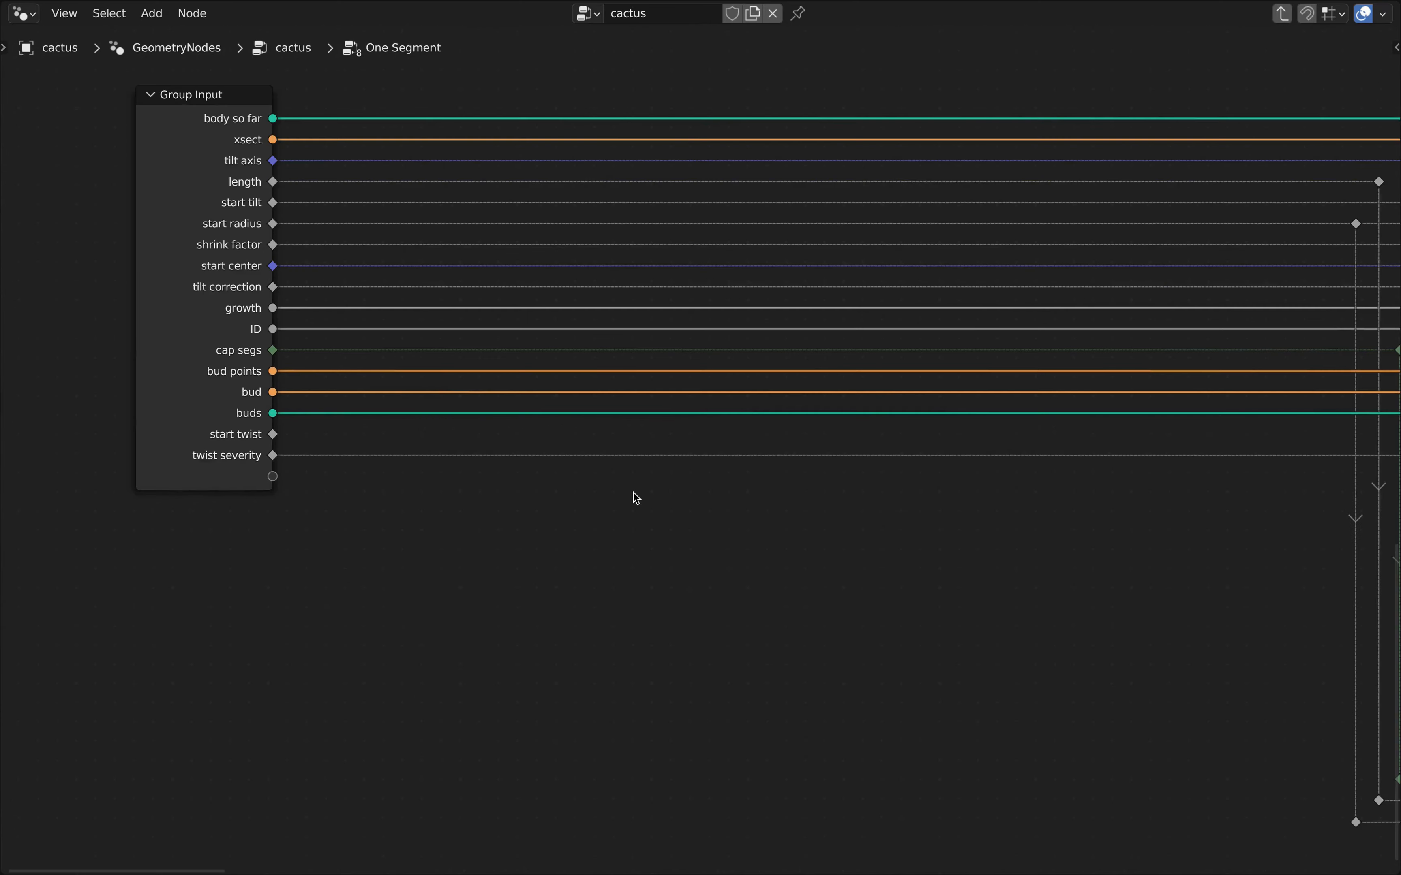
pyautogui.moveTo(671, 557); pyautogui.dragTo(801, 482, button='middle')
pyautogui.press('q')
pyautogui.click(709, 513)
pyautogui.click(651, 474)
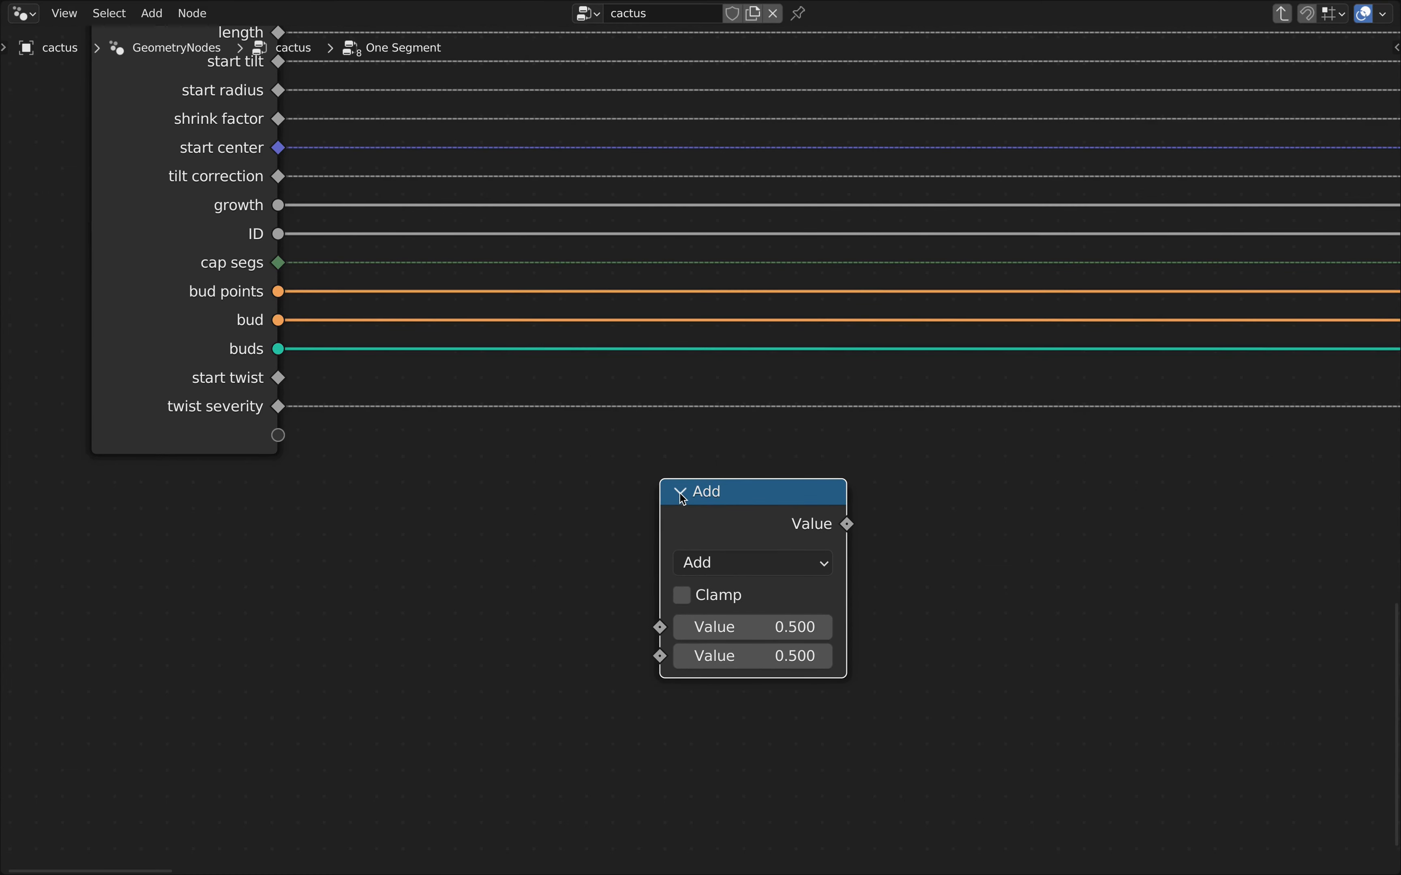
pyautogui.click(682, 493)
# Step: Feed start twist and twist severity into the Add node, routing both links at right angles with reroutes
pyautogui.moveTo(278, 378); pyautogui.dragTo(662, 500)
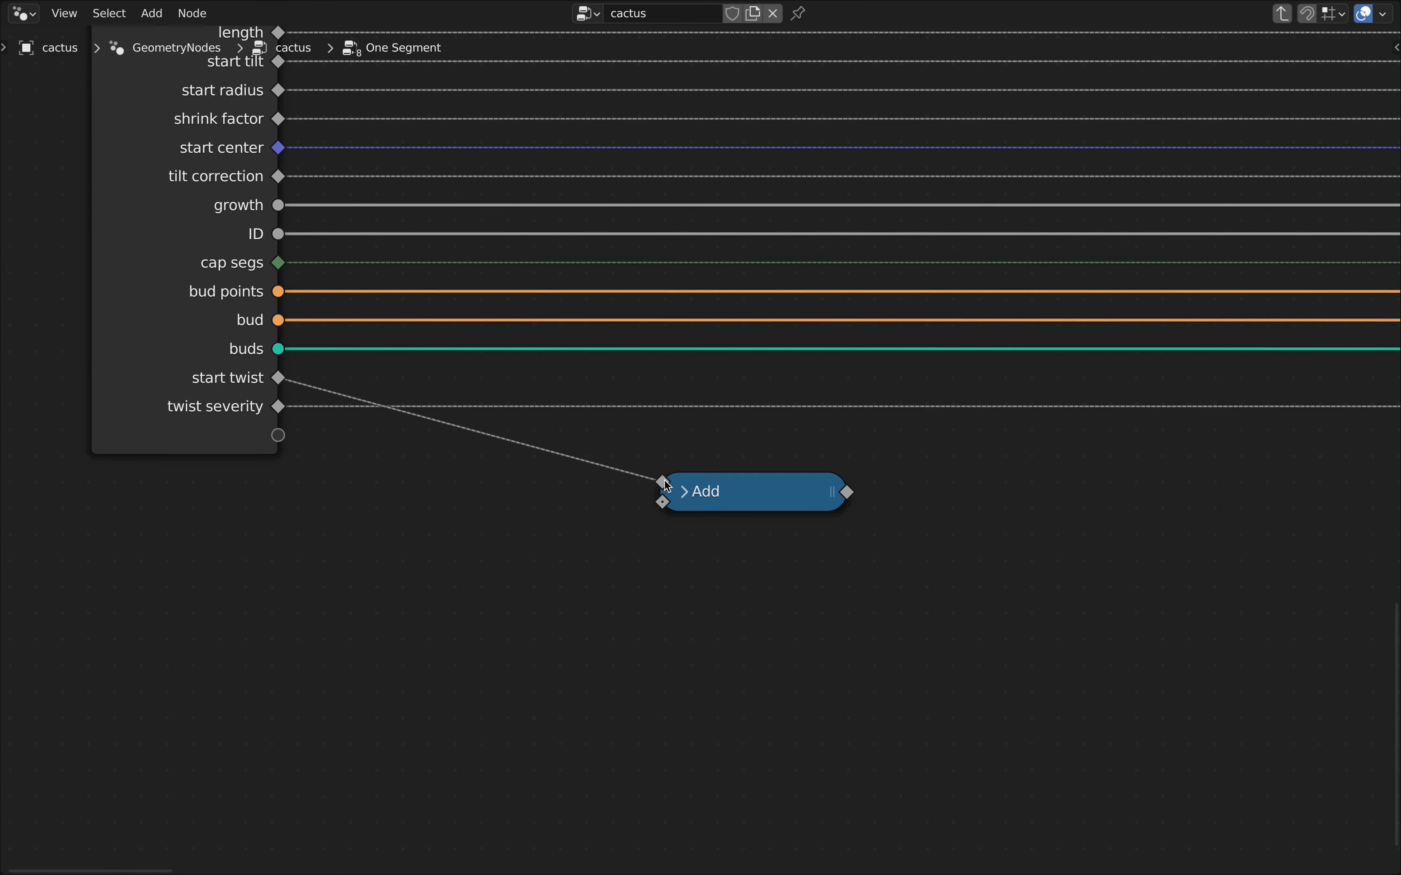
pyautogui.moveTo(663, 407); pyautogui.dragTo(663, 481)
pyautogui.keyDown('shift'); pyautogui.moveTo(625, 480); pyautogui.dragTo(631, 500, button='right'); pyautogui.keyUp('shift')
pyautogui.press('g')
pyautogui.click(648, 500)
pyautogui.keyDown('shift'); pyautogui.moveTo(551, 463); pyautogui.dragTo(563, 487, button='right'); pyautogui.keyUp('shift')
pyautogui.press('g')
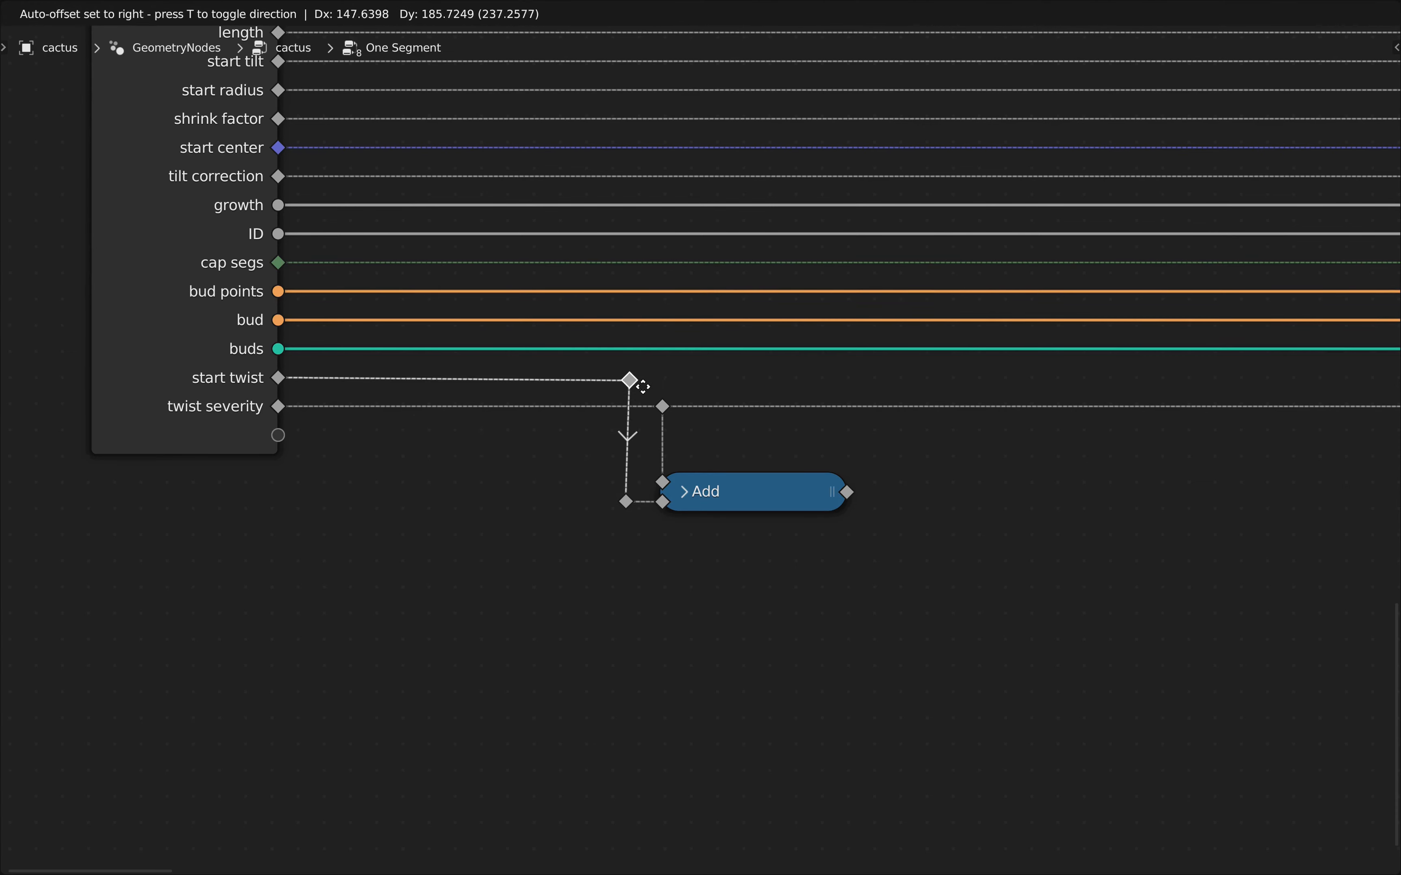
pyautogui.click(640, 382)
pyautogui.click(644, 526)
# Step: Place a reroute on the Add node's output and label it "end twist"
pyautogui.hscroll(5, 697, 545)
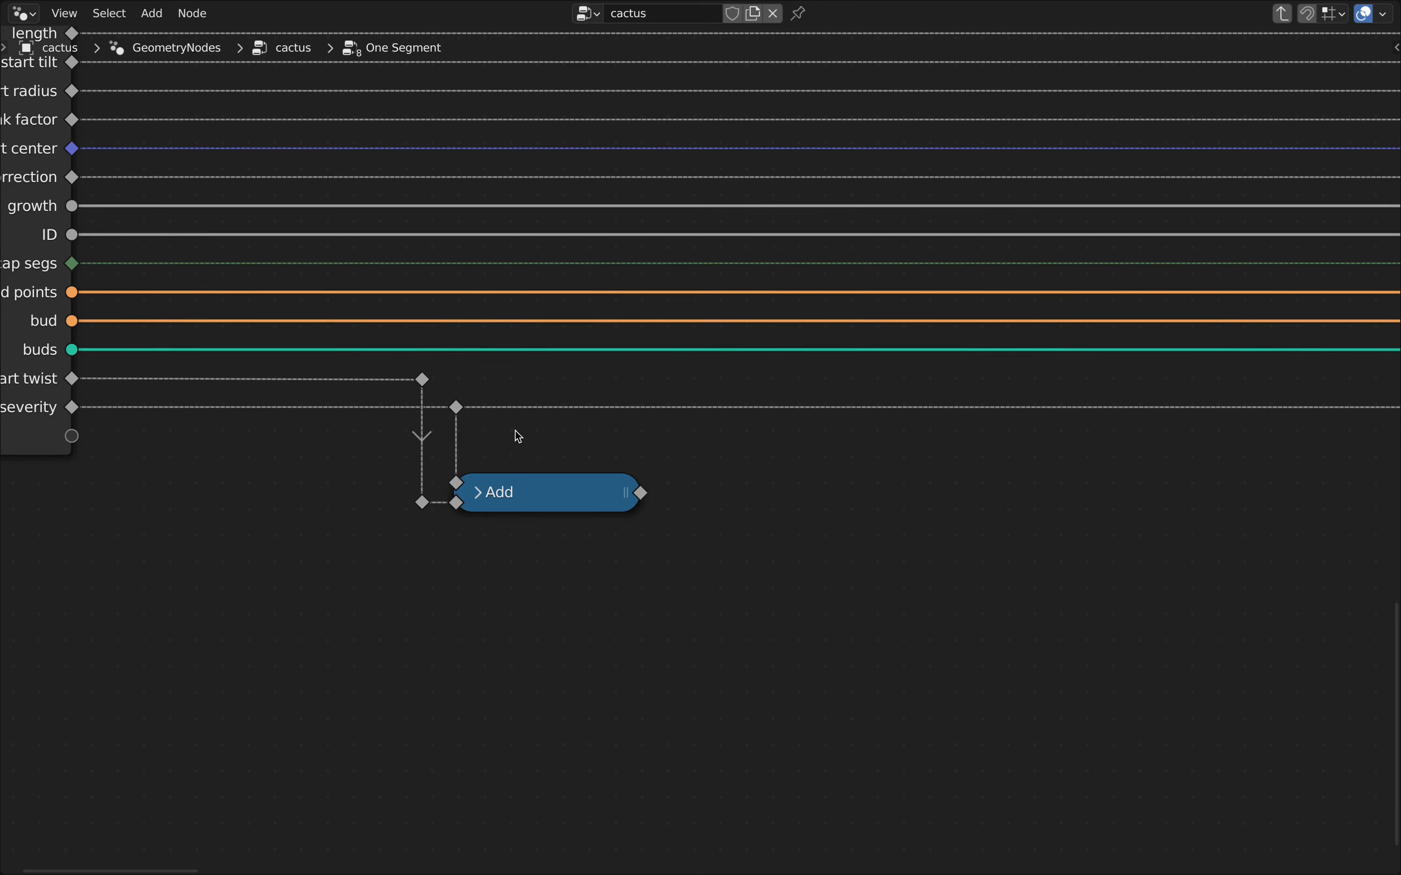
pyautogui.rightClick(685, 492)
pyautogui.click(668, 512)
pyautogui.write('end twist')
pyautogui.press('Return')
# Step: Duplicate the end twist reroute up to the start twist level and link the original to the copy
pyautogui.scroll(-3, 776, 518)
pyautogui.moveTo(778, 509); pyautogui.dragTo(562, 506, button='middle')
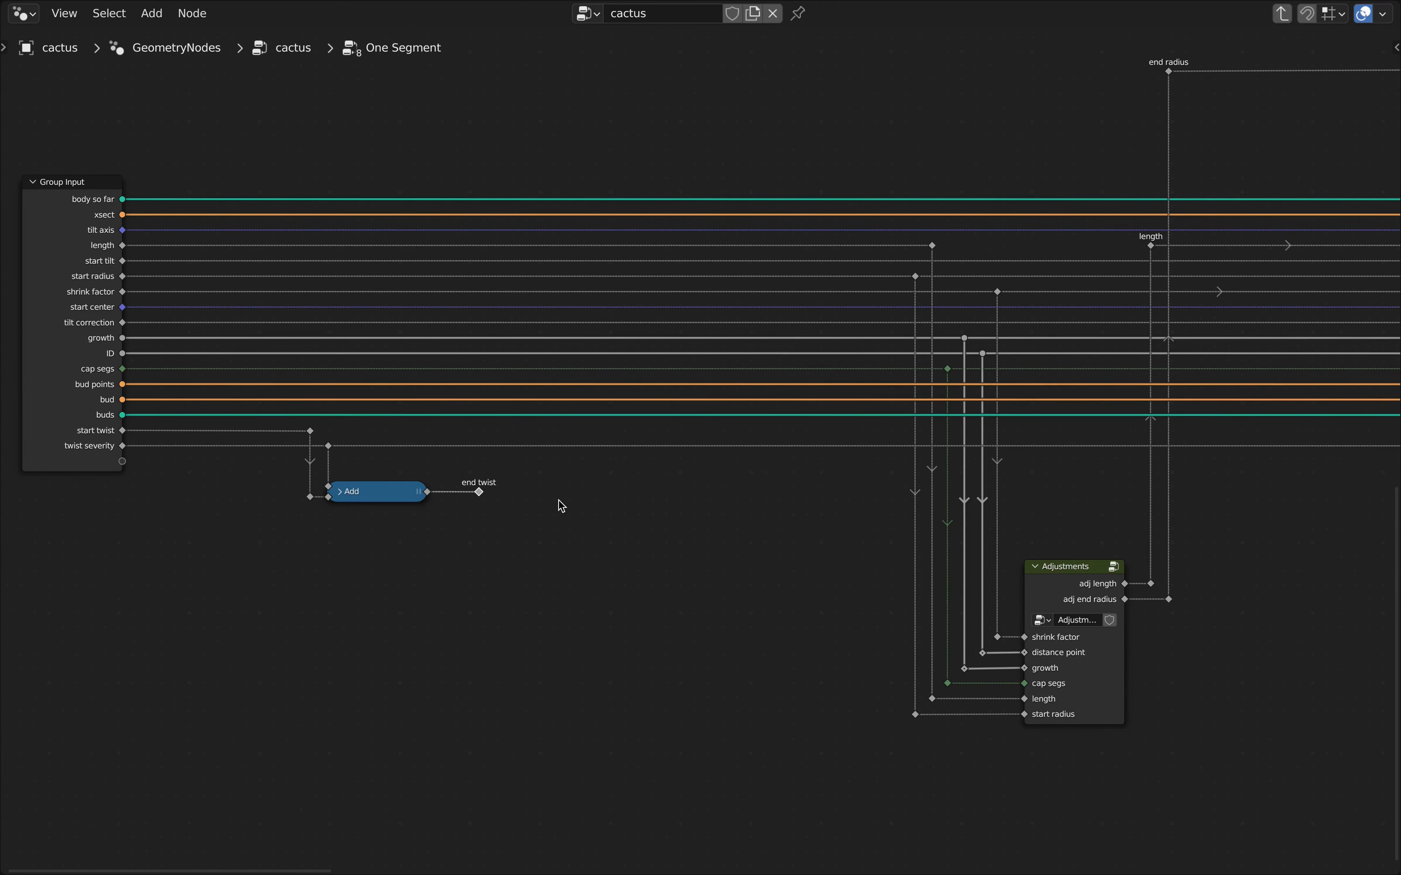
pyautogui.scroll(2, 357, 450)
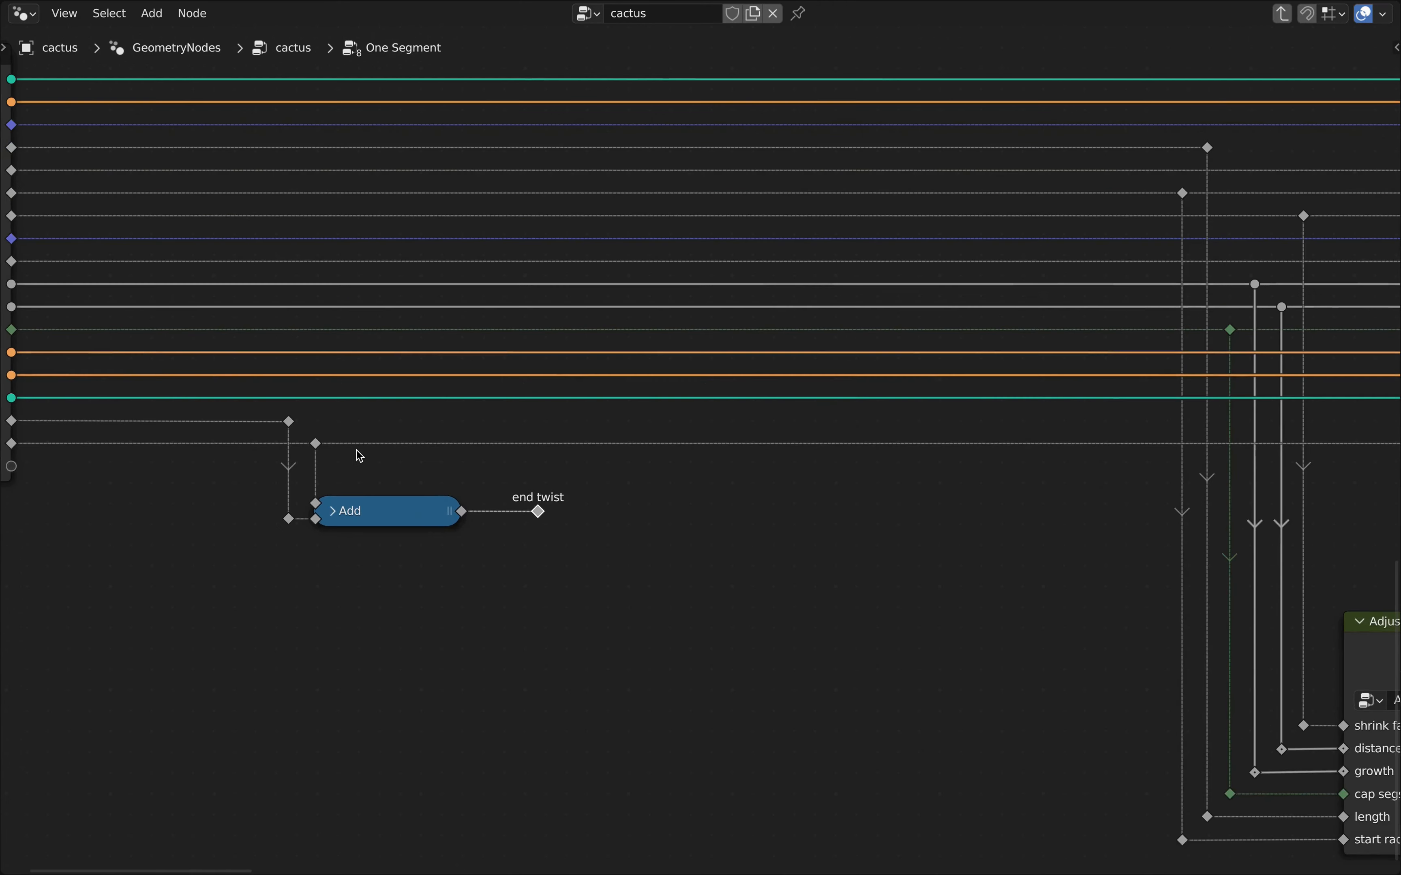
pyautogui.moveTo(357, 450); pyautogui.dragTo(676, 469, button='middle')
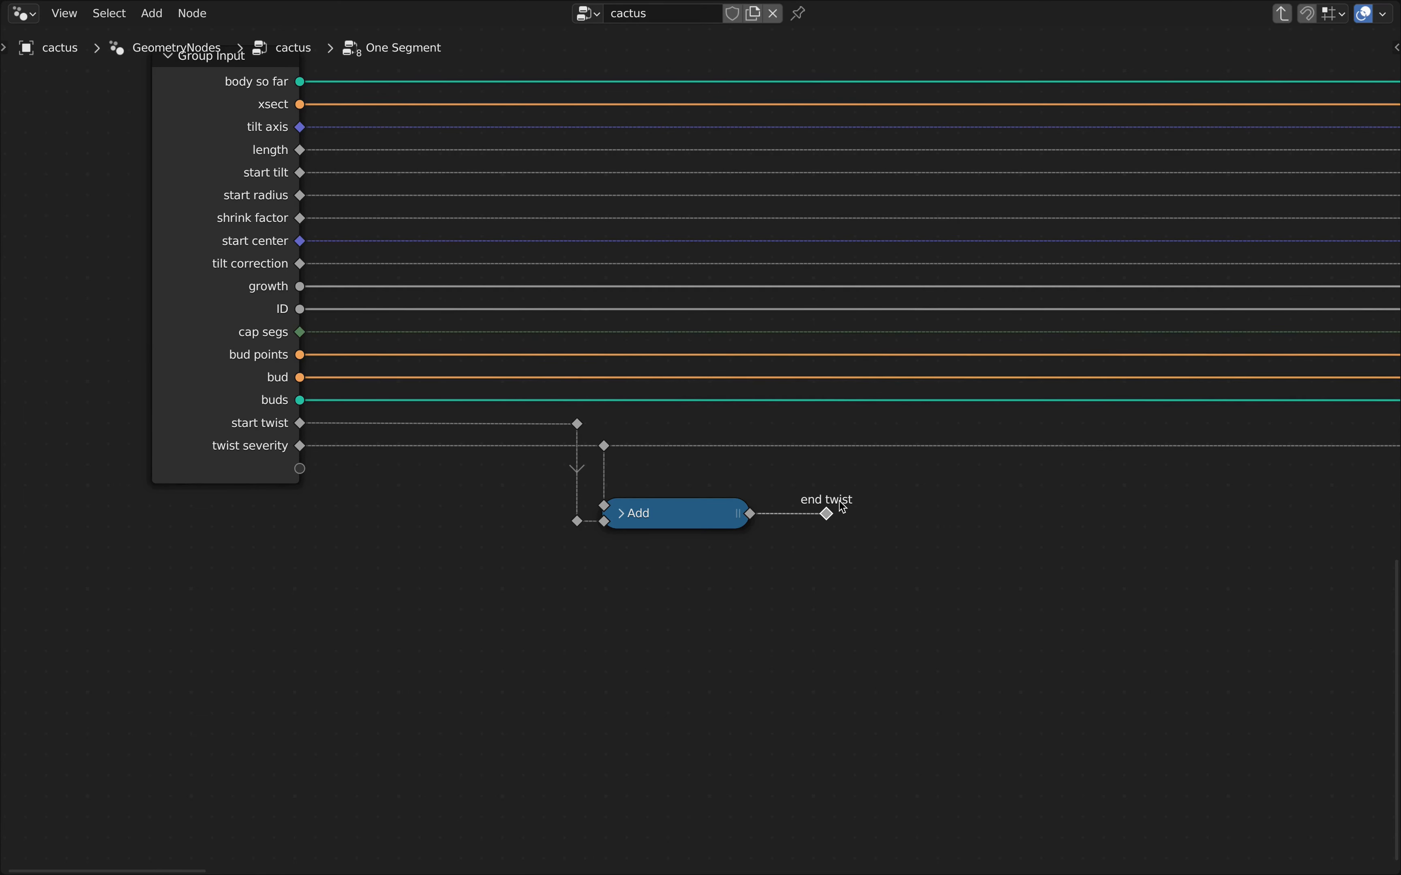
pyautogui.hotkey('shift', 'd')
pyautogui.click(893, 454)
pyautogui.moveTo(826, 514); pyautogui.dragTo(826, 427)
# Step: Duplicate the upper end twist reroute, link it to the copy and move the copy horizontally along the main links
pyautogui.scroll(-4, 847, 455)
pyautogui.moveTo(886, 458); pyautogui.dragTo(364, 449, button='middle')
pyautogui.scroll(-5, 511, 447)
pyautogui.hotkey('shift', 'd')
pyautogui.moveTo(330, 440); pyautogui.dragTo(407, 441)
pyautogui.scroll(-5, 498, 445)
pyautogui.press('g')
pyautogui.press('x')
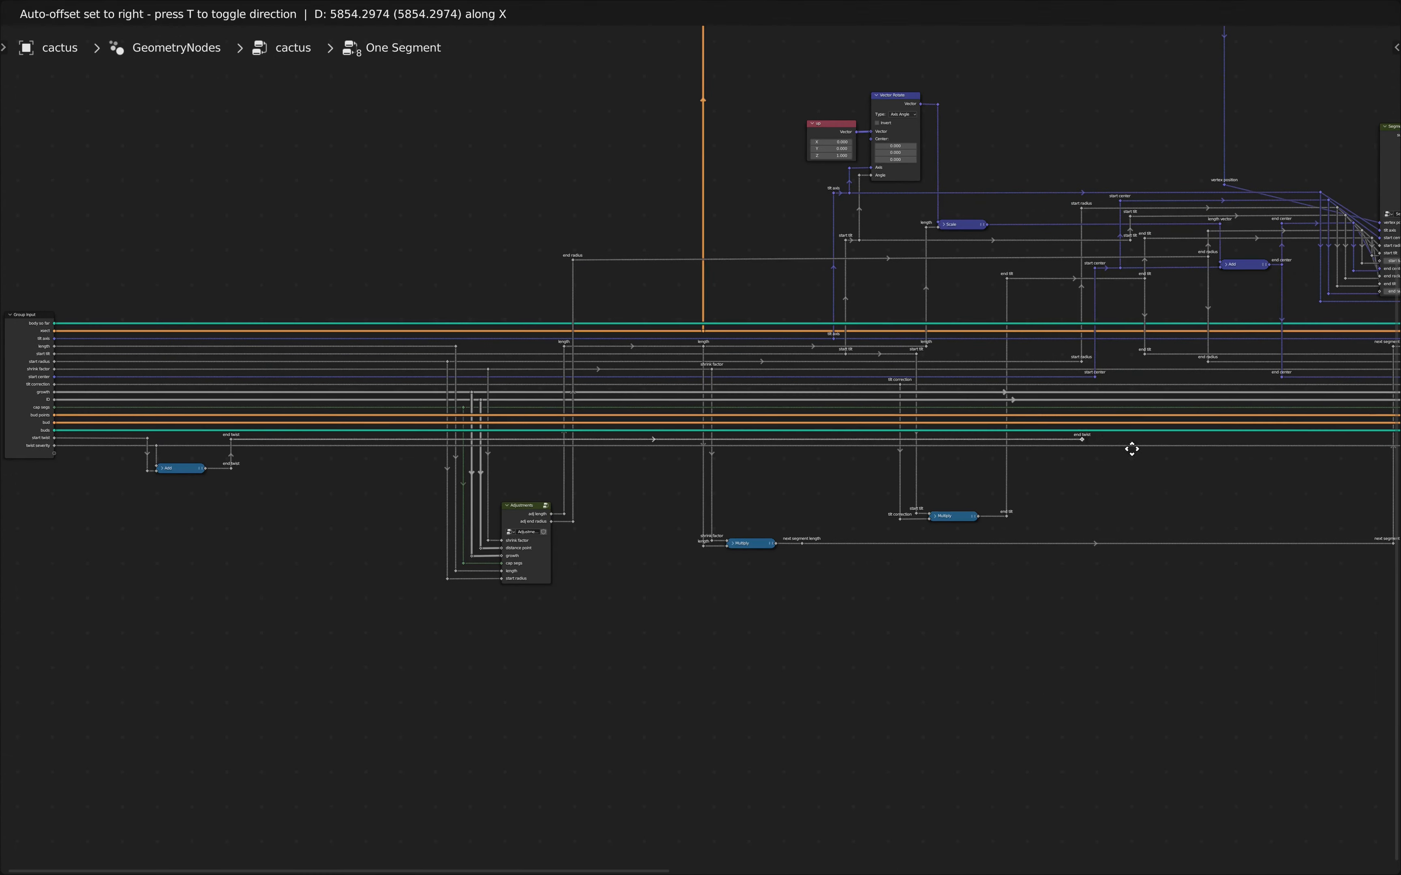
pyautogui.click(1106, 451)
# Step: Keep moving the copied end twist reroute along the X axis until it sits just before the Group Output node
pyautogui.moveTo(1128, 454); pyautogui.dragTo(261, 451, button='middle')
pyautogui.press('g')
pyautogui.press('x')
pyautogui.click(1383, 463)
pyautogui.scroll(-5, 1291, 478)
pyautogui.moveTo(1274, 489); pyautogui.dragTo(377, 509, button='middle')
pyautogui.press('g')
pyautogui.press('x')
pyautogui.click(858, 477)
pyautogui.scroll(12, 860, 476)
# Step: Connect the copied reroute to the Group Output's end twist input and dissolve the reroute, keeping the link
pyautogui.moveTo(796, 466); pyautogui.dragTo(952, 463)
pyautogui.hotkey('ctrl', 'x')
pyautogui.scroll(-6, 806, 483)
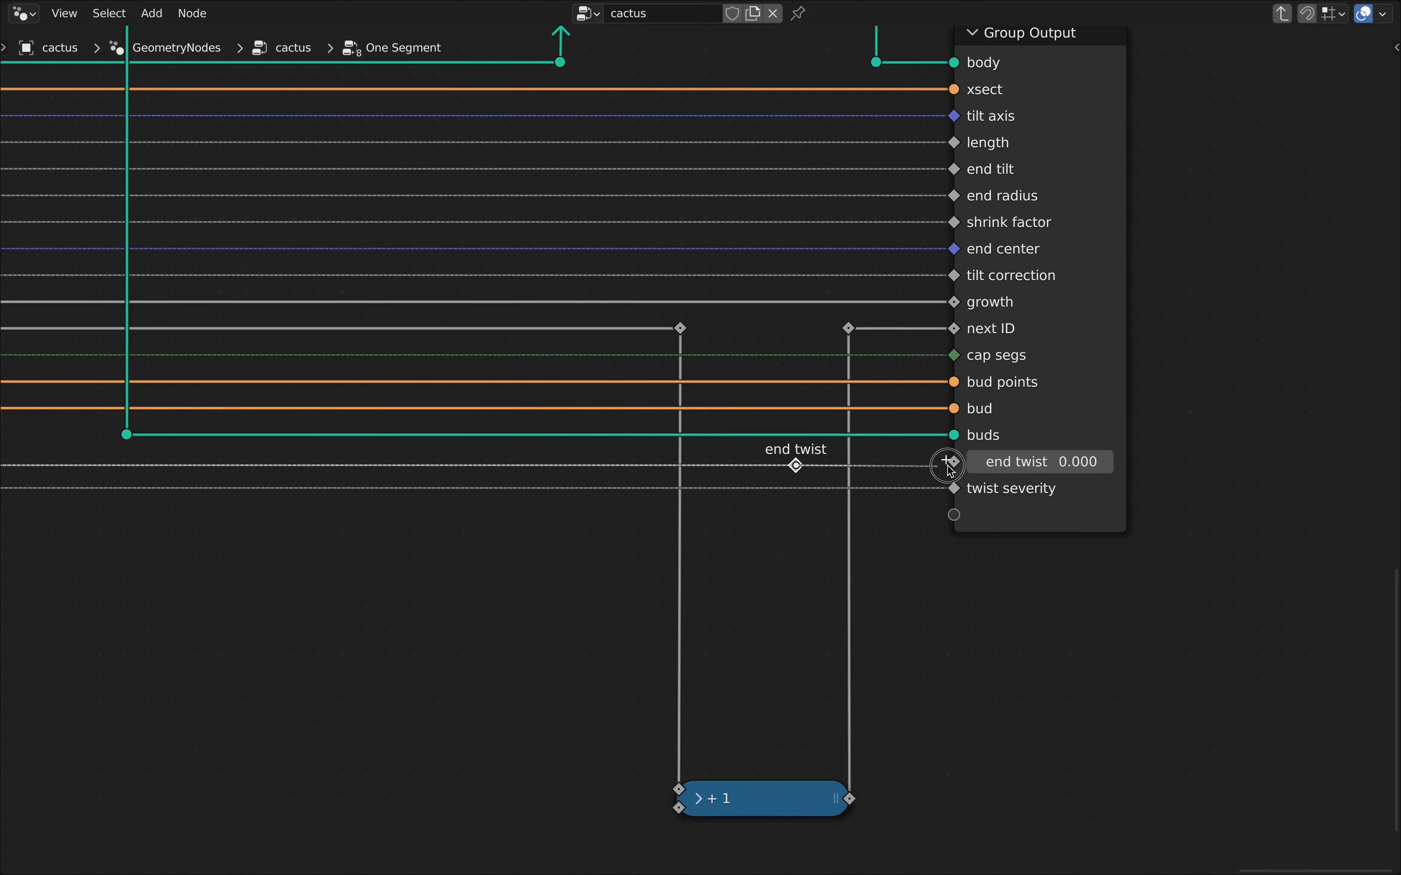
# Step: Close the gap before Adjustments by moving the Group Input, Add node and their reroutes horizontally toward it
pyautogui.moveTo(646, 540); pyautogui.dragTo(1160, 477, button='middle')
pyautogui.scroll(-5, 752, 474)
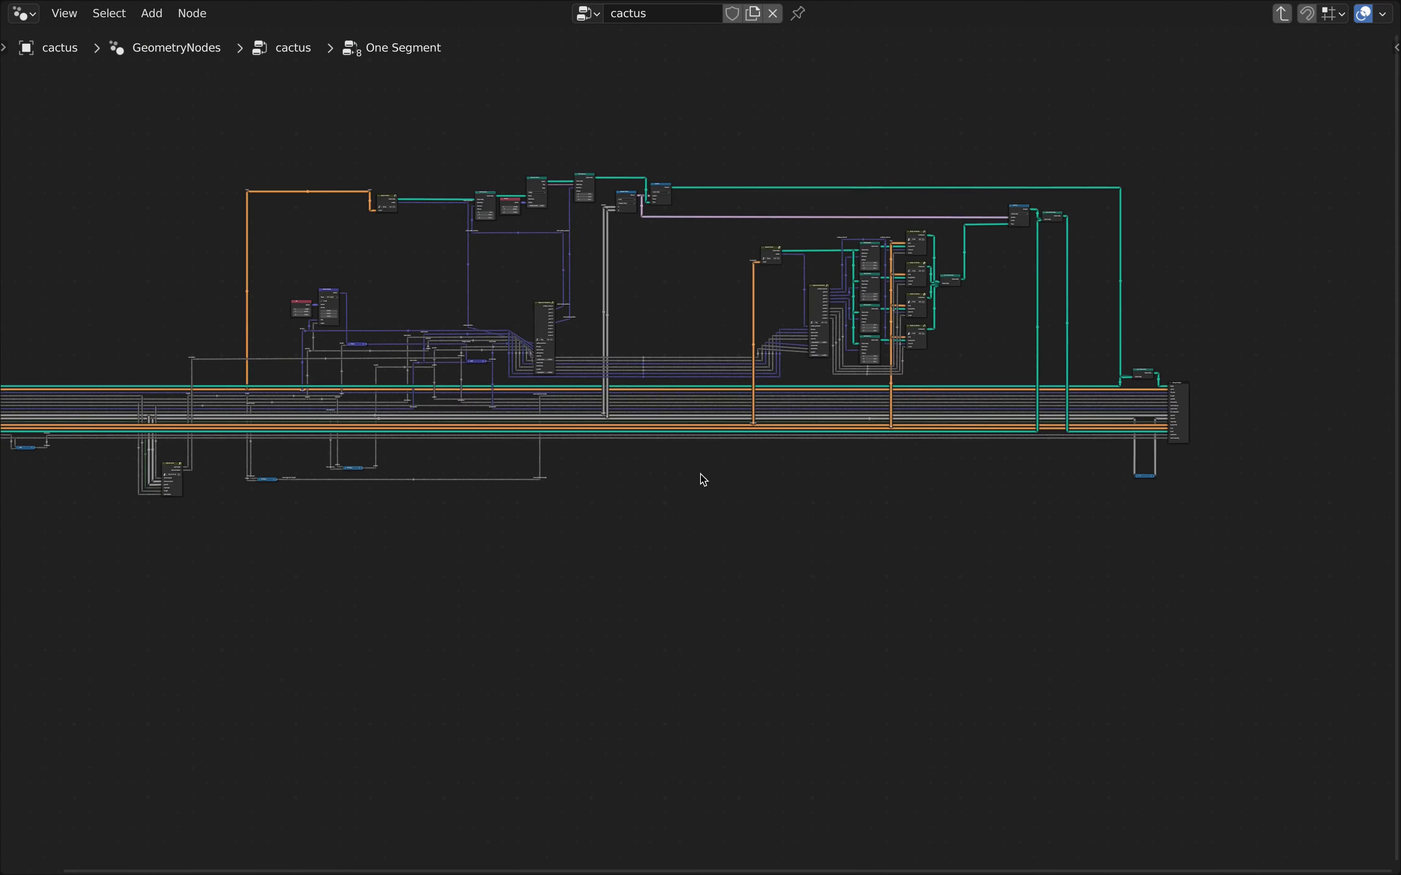
pyautogui.moveTo(701, 479); pyautogui.dragTo(1034, 457, button='middle')
pyautogui.scroll(19, 389, 425)
pyautogui.scroll(-1, 412, 417)
pyautogui.moveTo(486, 426); pyautogui.dragTo(807, 435, button='middle')
pyautogui.scroll(-3, 808, 479)
pyautogui.moveTo(838, 520); pyautogui.dragTo(215, 125)
pyautogui.press('g')
pyautogui.press('x')
pyautogui.click(492, 293)
pyautogui.click(646, 353)
# Step: Examine the twist inputs of both Segment Positions nodes and the start twist and end twist links that could feed them
pyautogui.moveTo(857, 441); pyautogui.dragTo(524, 448, button='middle')
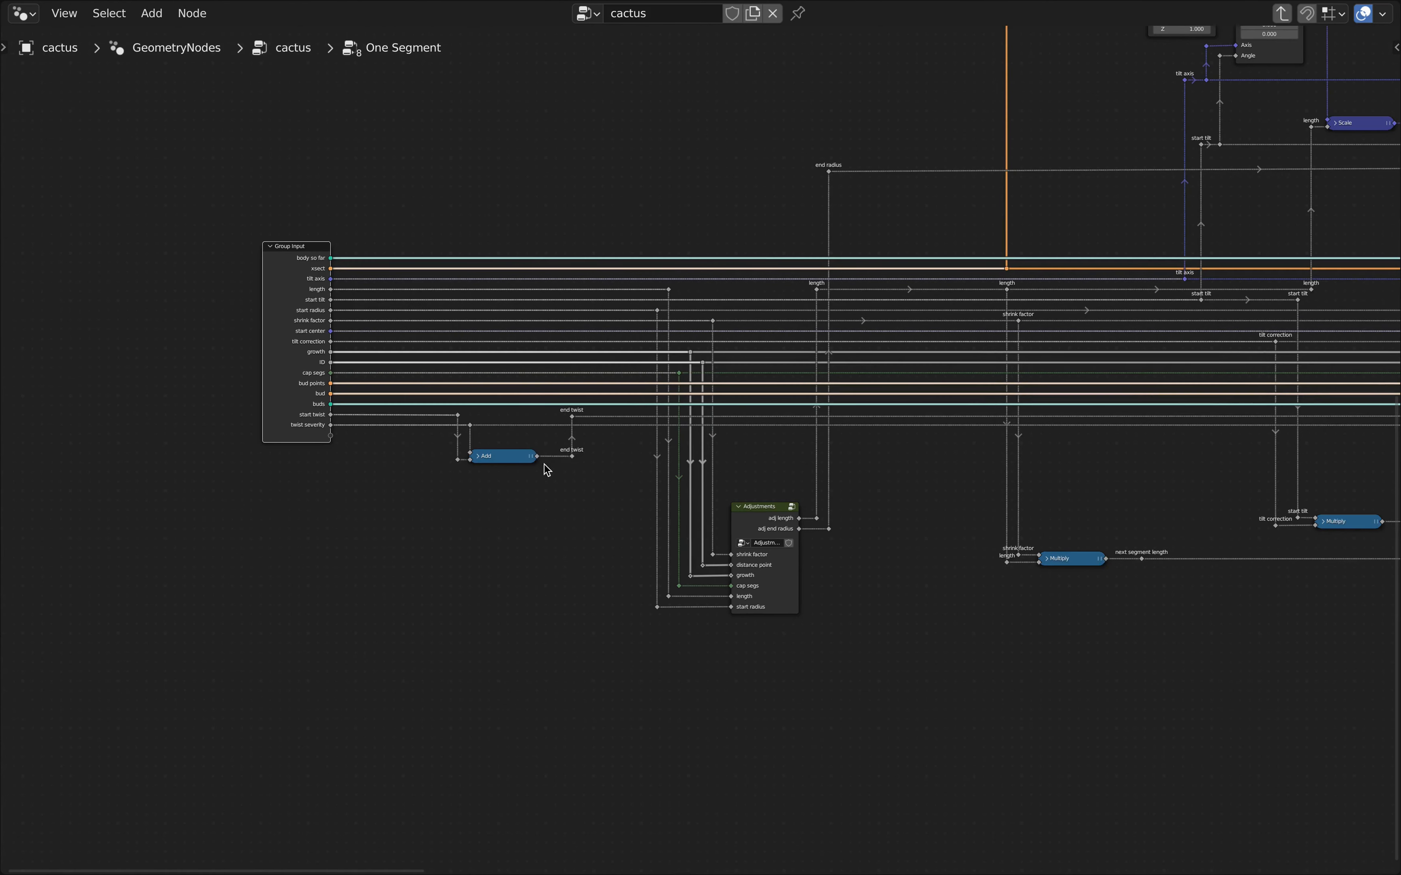
pyautogui.scroll(2, 606, 442)
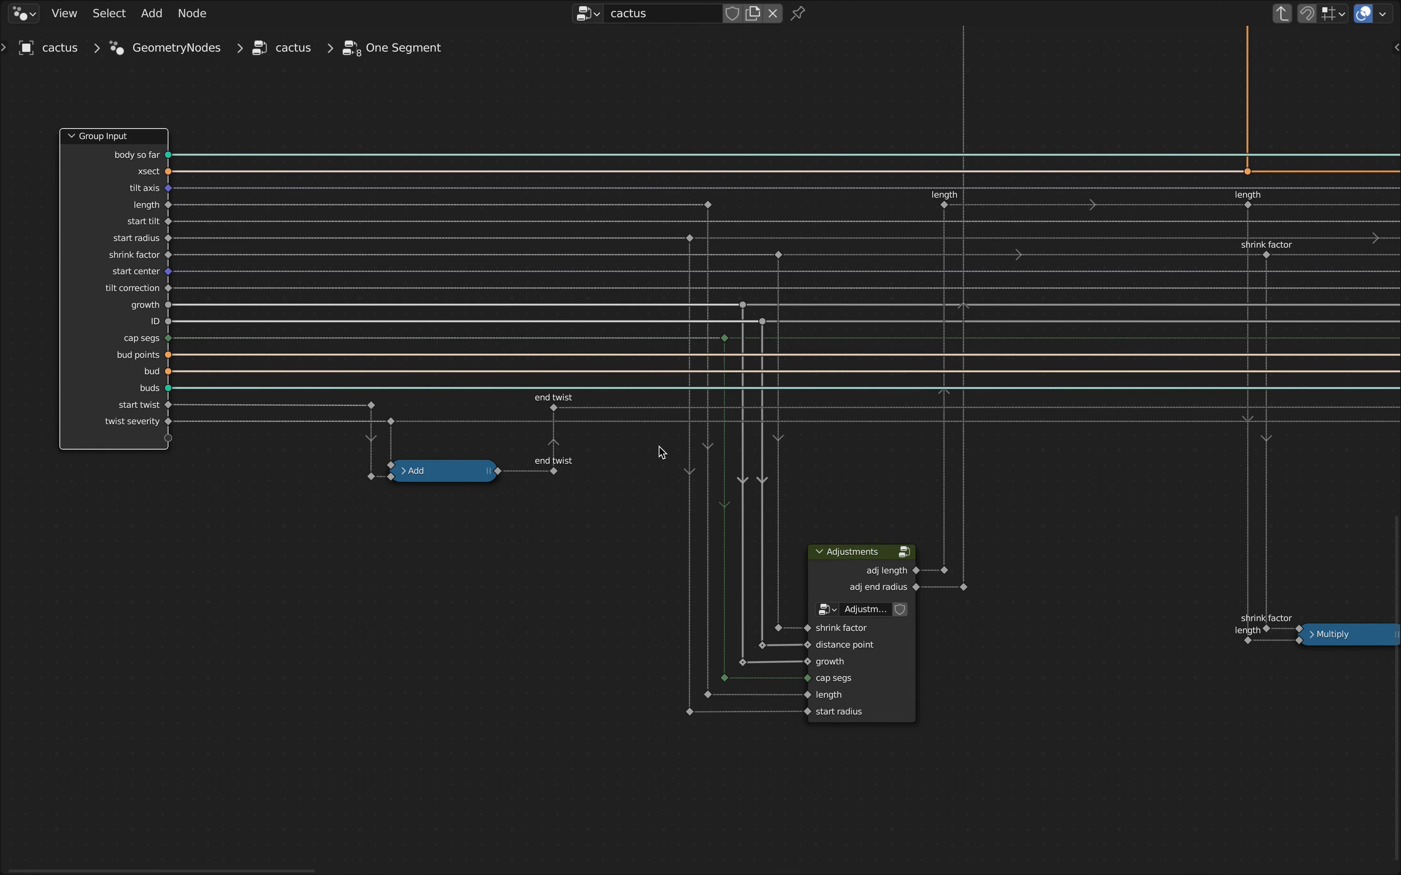
pyautogui.scroll(-4, 659, 449)
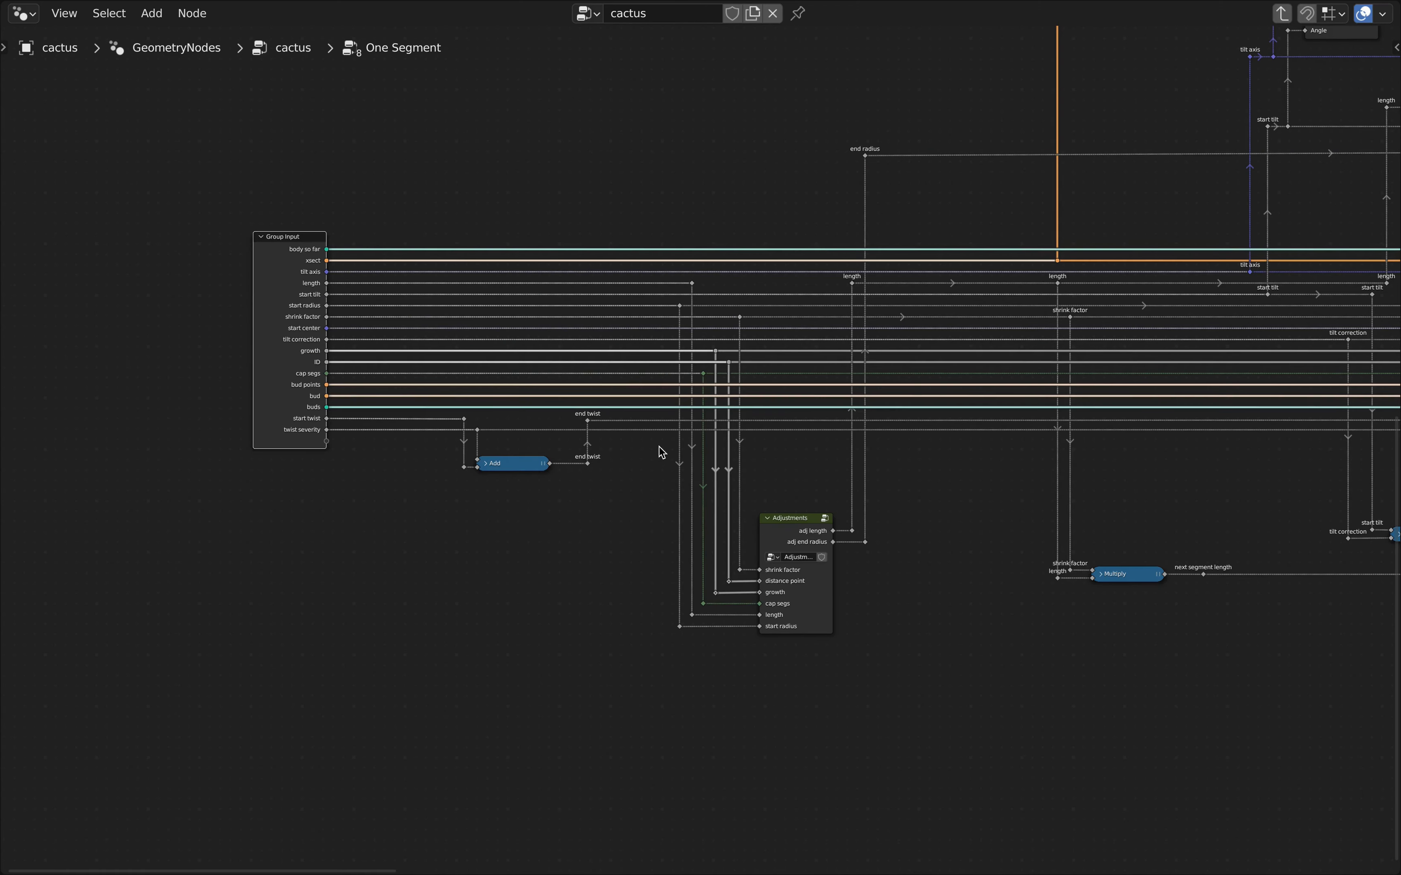
pyautogui.moveTo(989, 447); pyautogui.dragTo(471, 452, button='middle')
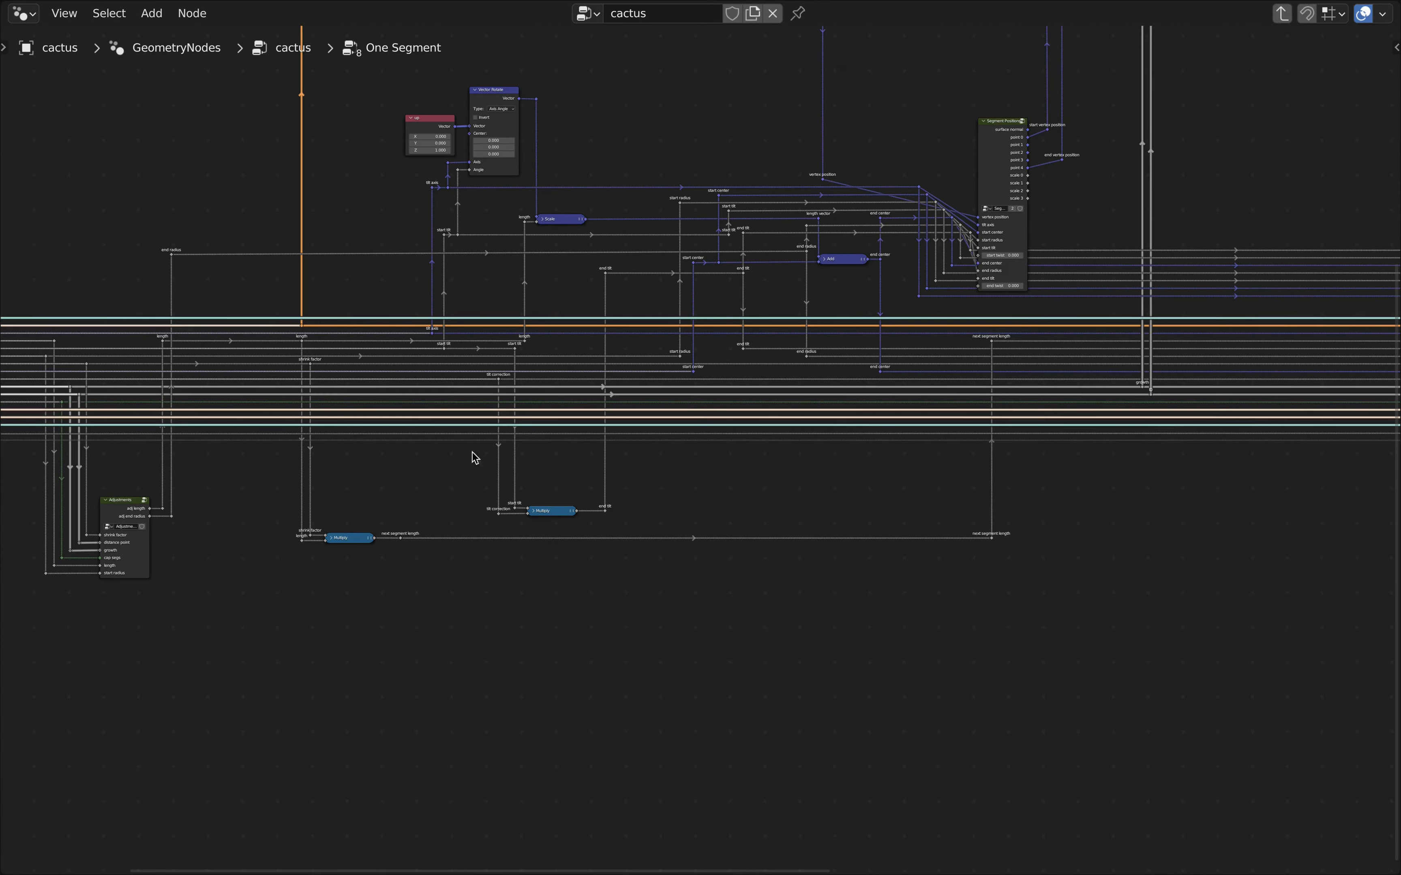
pyautogui.scroll(-2, 865, 324)
pyautogui.moveTo(883, 326); pyautogui.dragTo(641, 338, button='middle')
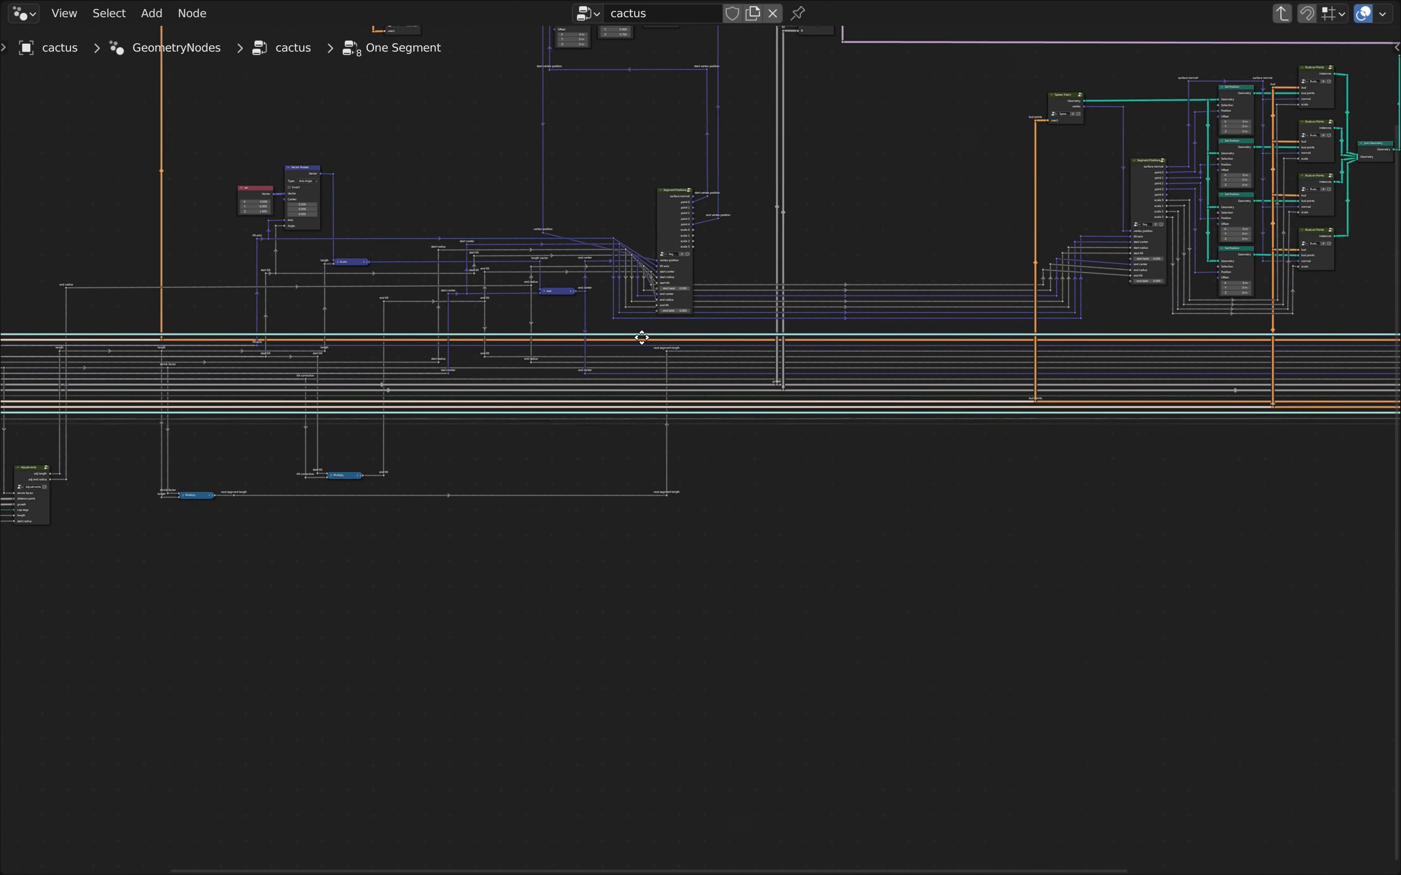
pyautogui.click(658, 197)
pyautogui.click(1137, 167)
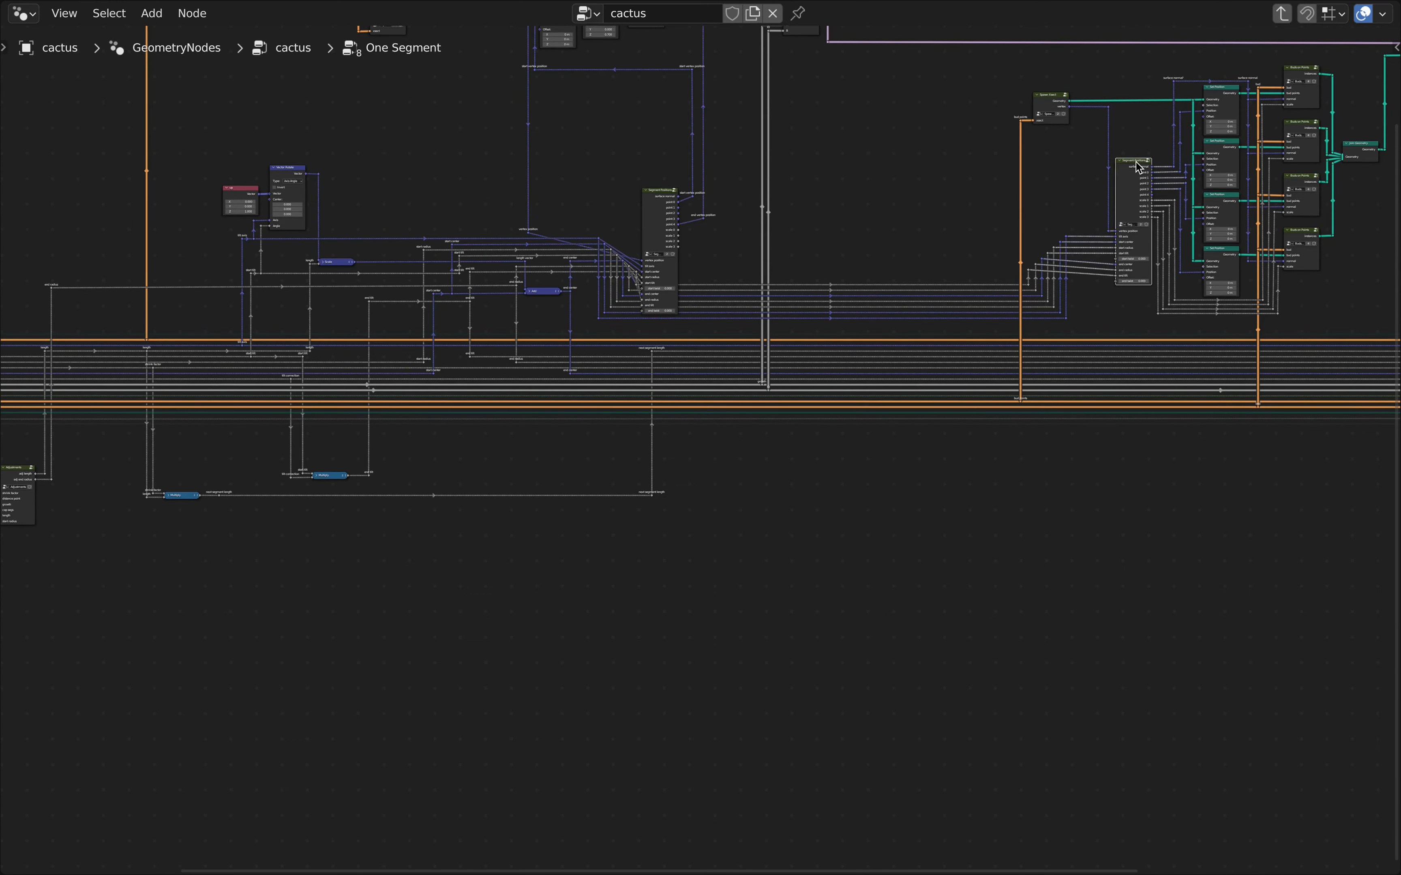
pyautogui.scroll(2, 336, 356)
pyautogui.moveTo(337, 356); pyautogui.dragTo(835, 361, button='middle')
pyautogui.scroll(3, 834, 361)
pyautogui.moveTo(168, 465); pyautogui.dragTo(529, 475, button='middle')
pyautogui.scroll(8, 529, 475)
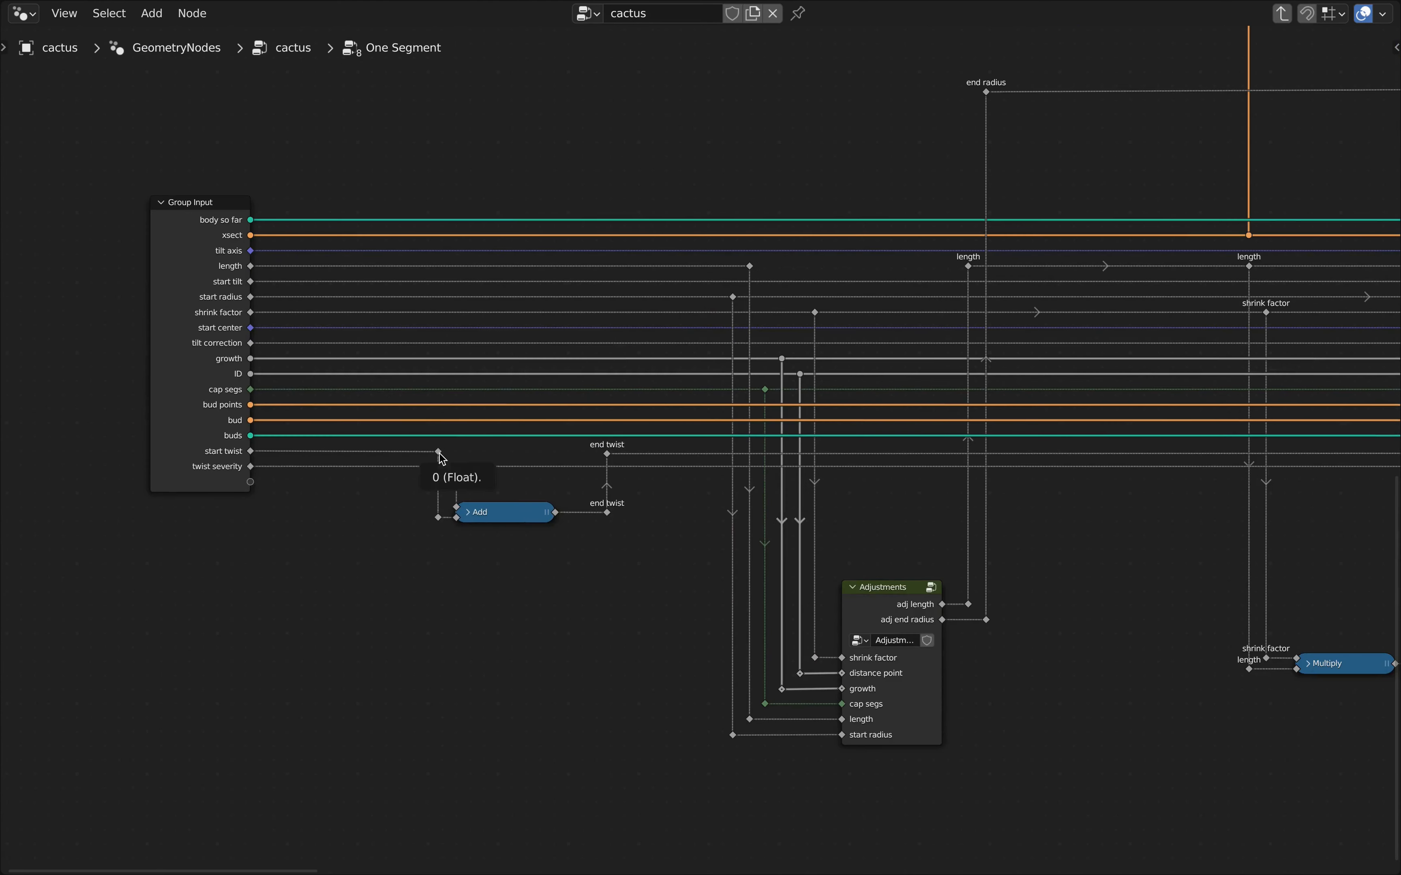
# Step: Branch the start twist link up above the group input rows through a reroute labelled "start twist"
pyautogui.rightClick(438, 150)
pyautogui.click(438, 147)
pyautogui.write('start twist')
pyautogui.press('Return')
pyautogui.scroll(-2, 516, 187)
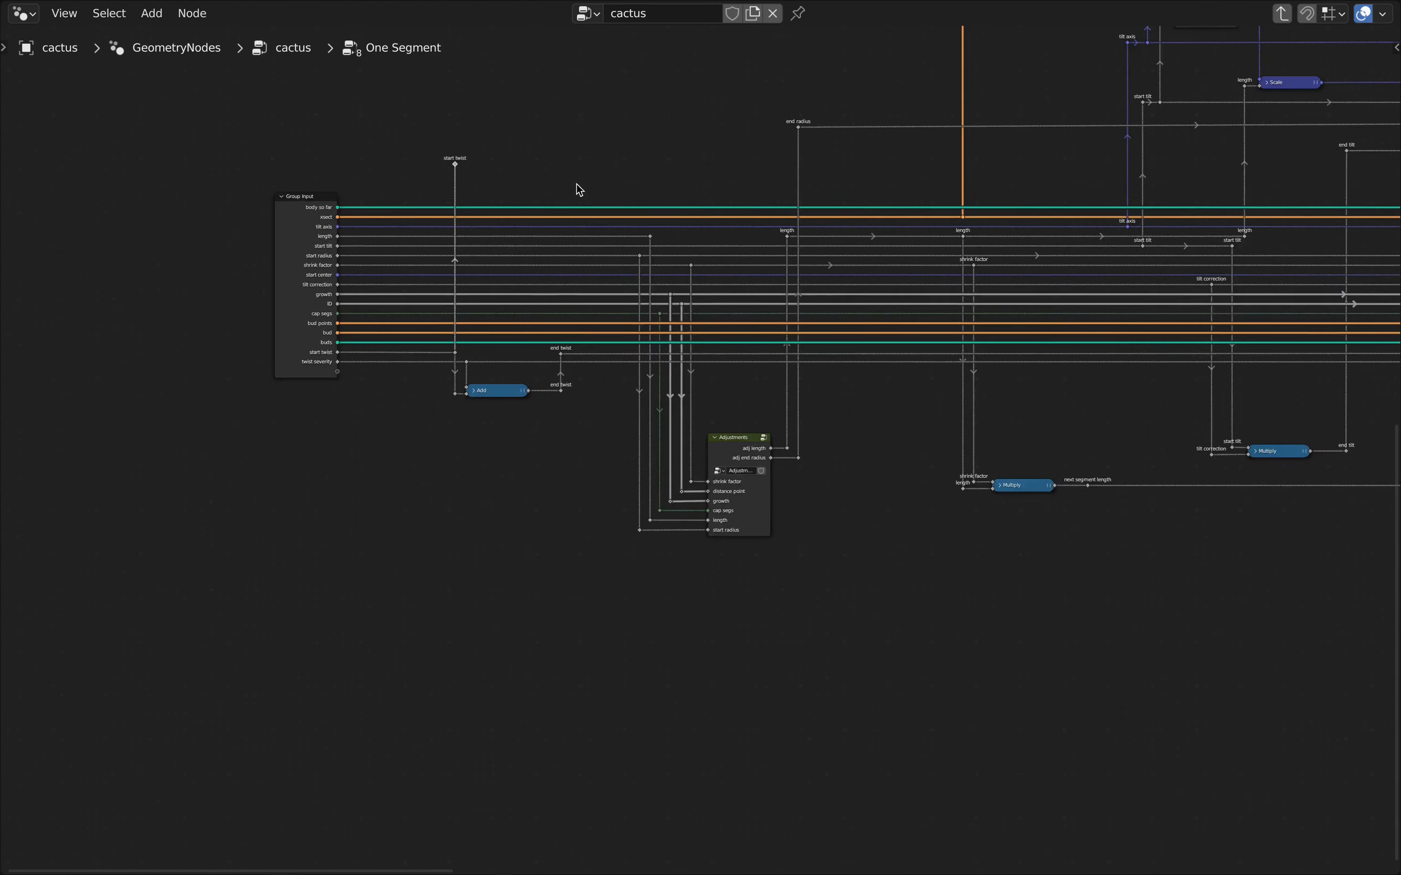
pyautogui.moveTo(516, 188); pyautogui.dragTo(315, 242, button='middle')
# Step: Move the start twist reroute along the X axis until it sits just before the first Segment Positions node
pyautogui.moveTo(447, 225); pyautogui.dragTo(448, 226)
pyautogui.scroll(-6, 447, 232)
pyautogui.press('g')
pyautogui.press('x')
pyautogui.click(919, 241)
pyautogui.scroll(8, 920, 241)
pyautogui.moveTo(919, 241); pyautogui.dragTo(619, 275, button='middle')
pyautogui.press('g')
pyautogui.press('x')
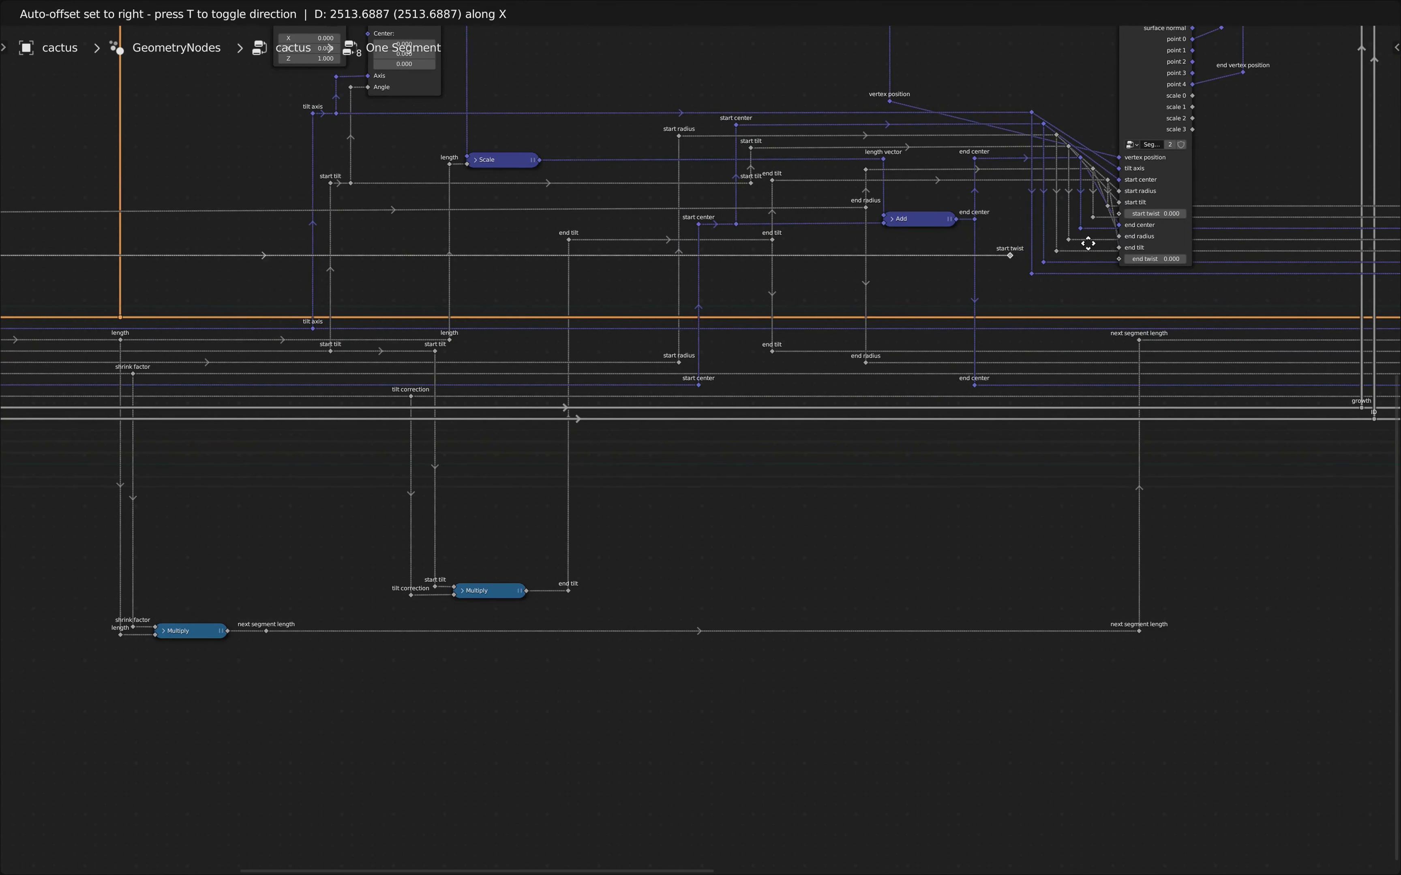
pyautogui.click(1177, 240)
# Step: Link the start twist reroute to the first Segment Positions node's start twist input and dissolve the reroute, keeping the link
pyautogui.press('g')
pyautogui.press('y')
pyautogui.click(870, 211)
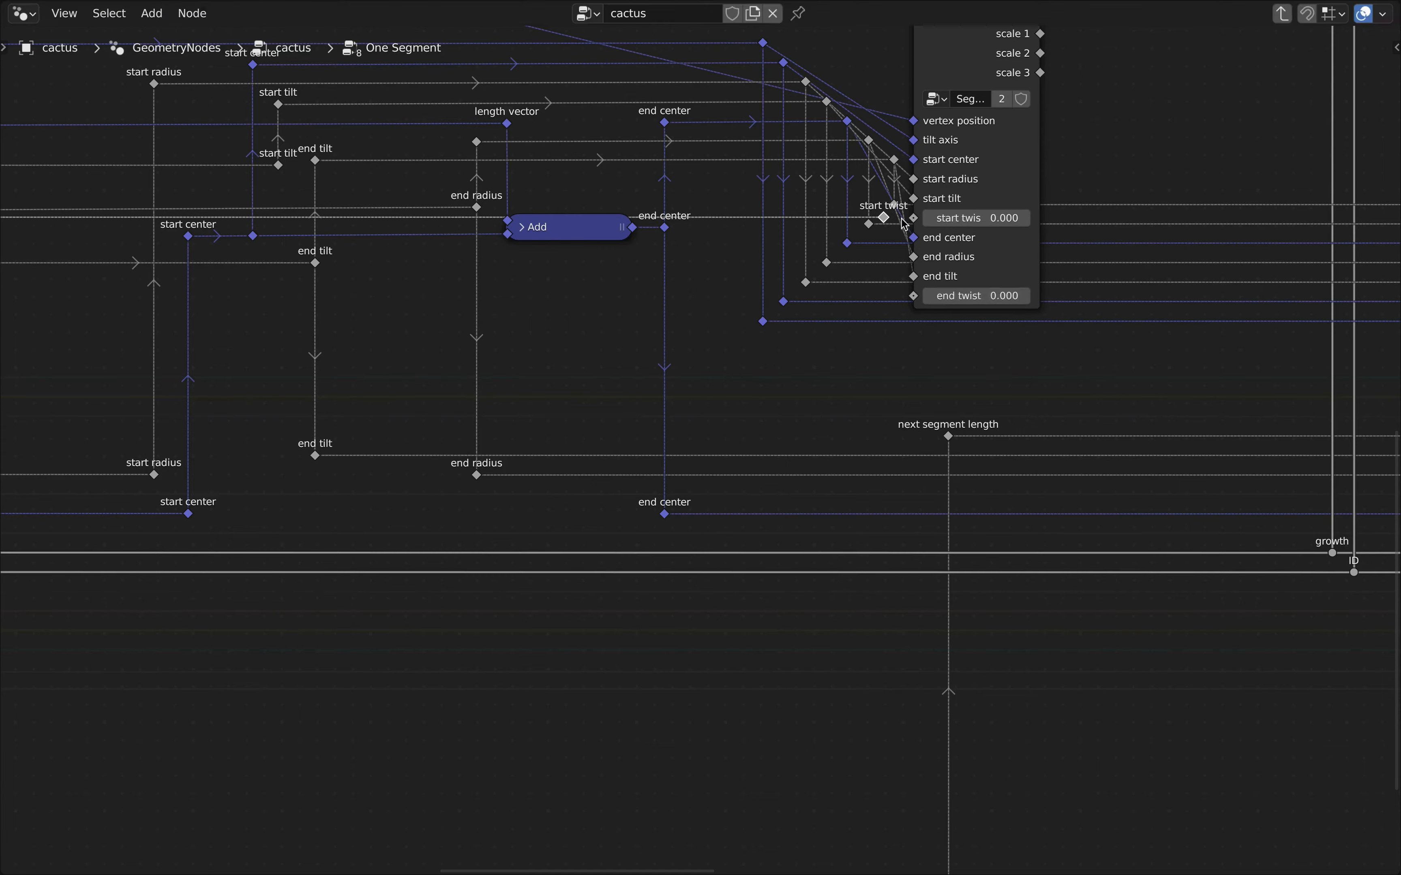
pyautogui.scroll(4, 871, 211)
pyautogui.scroll(-7, 871, 214)
pyautogui.scroll(-1, 871, 217)
pyautogui.scroll(-2, 863, 353)
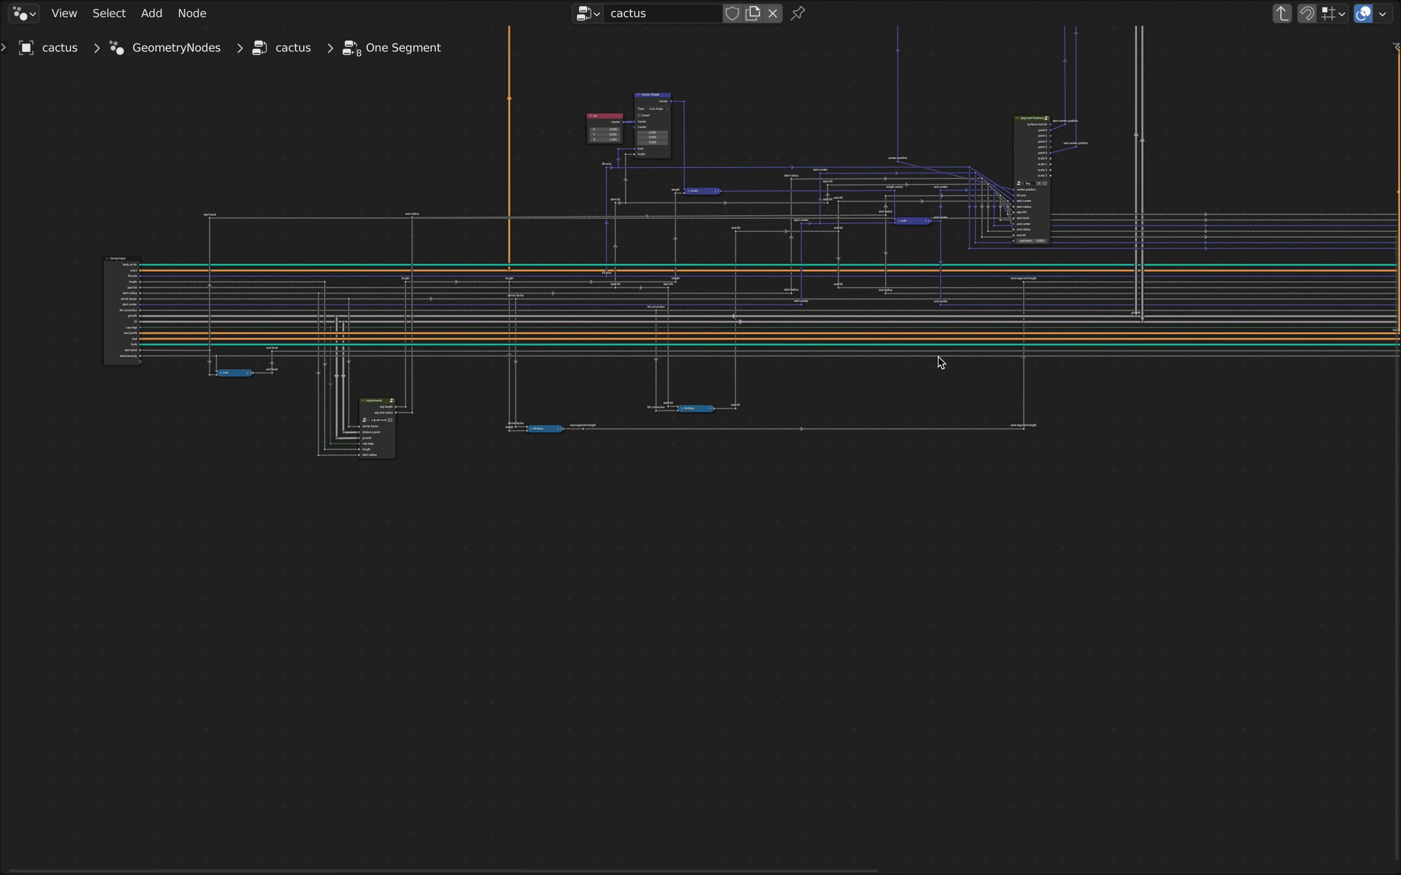
# Step: Add a reroute on the end twist link below the first Segment Positions node
pyautogui.scroll(3, 1001, 352)
pyautogui.rightClick(1001, 351)
pyautogui.press('Escape')
pyautogui.keyDown('shift'); pyautogui.moveTo(997, 341); pyautogui.dragTo(999, 354, button='right'); pyautogui.keyUp('shift')
pyautogui.moveTo(1034, 346); pyautogui.dragTo(1001, 377, button='middle')
pyautogui.scroll(-1, 1001, 377)
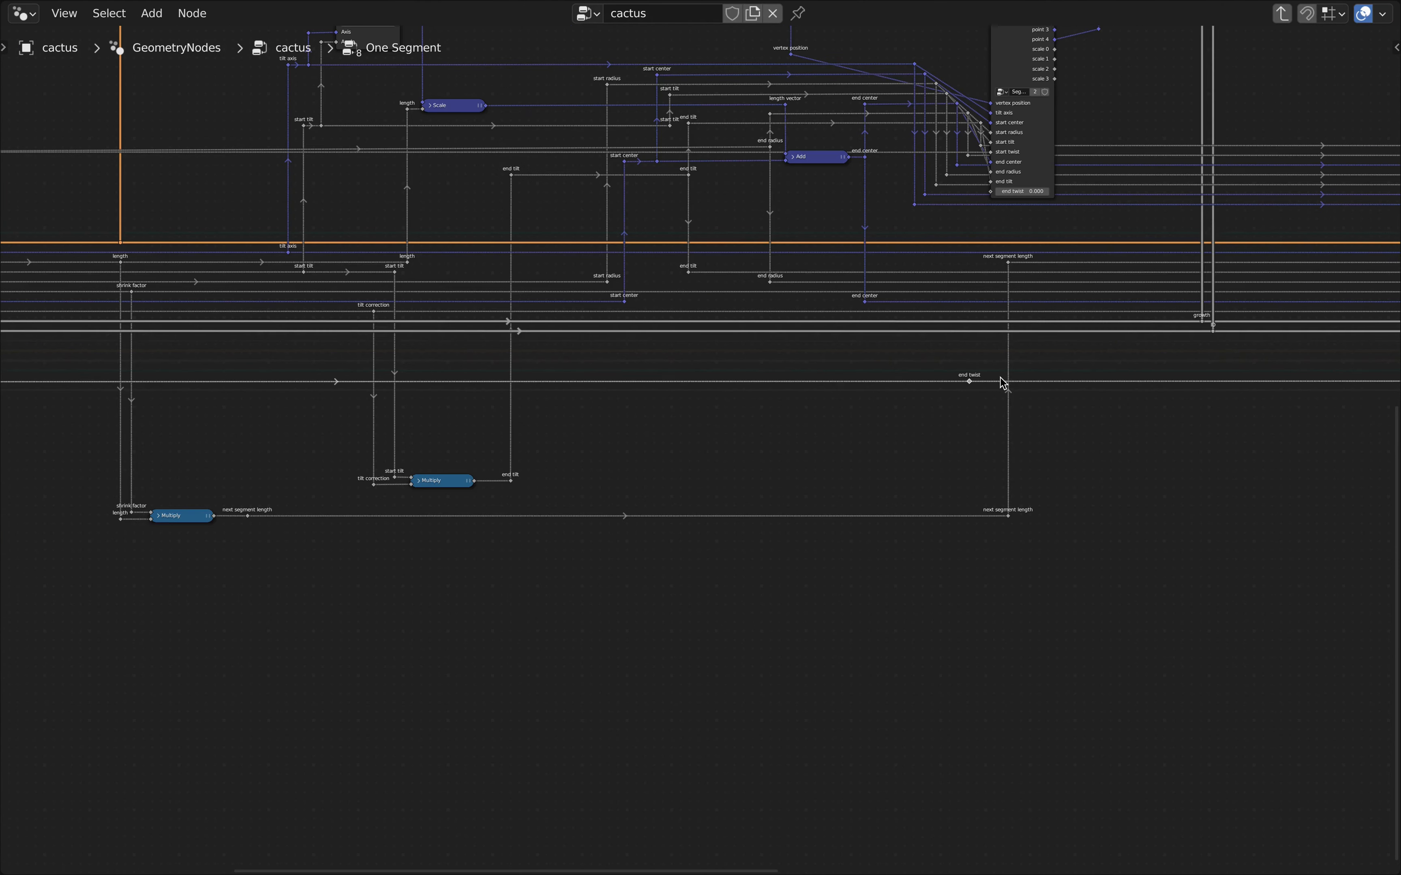
# Step: Raise the first Segment Positions node with its vertex position output reroutes until its inputs line up with the incoming reroutes
pyautogui.scroll(-3, 891, 380)
pyautogui.scroll(4, 920, 261)
pyautogui.click(921, 266)
pyautogui.press('g')
pyautogui.press('y')
pyautogui.click(984, 295)
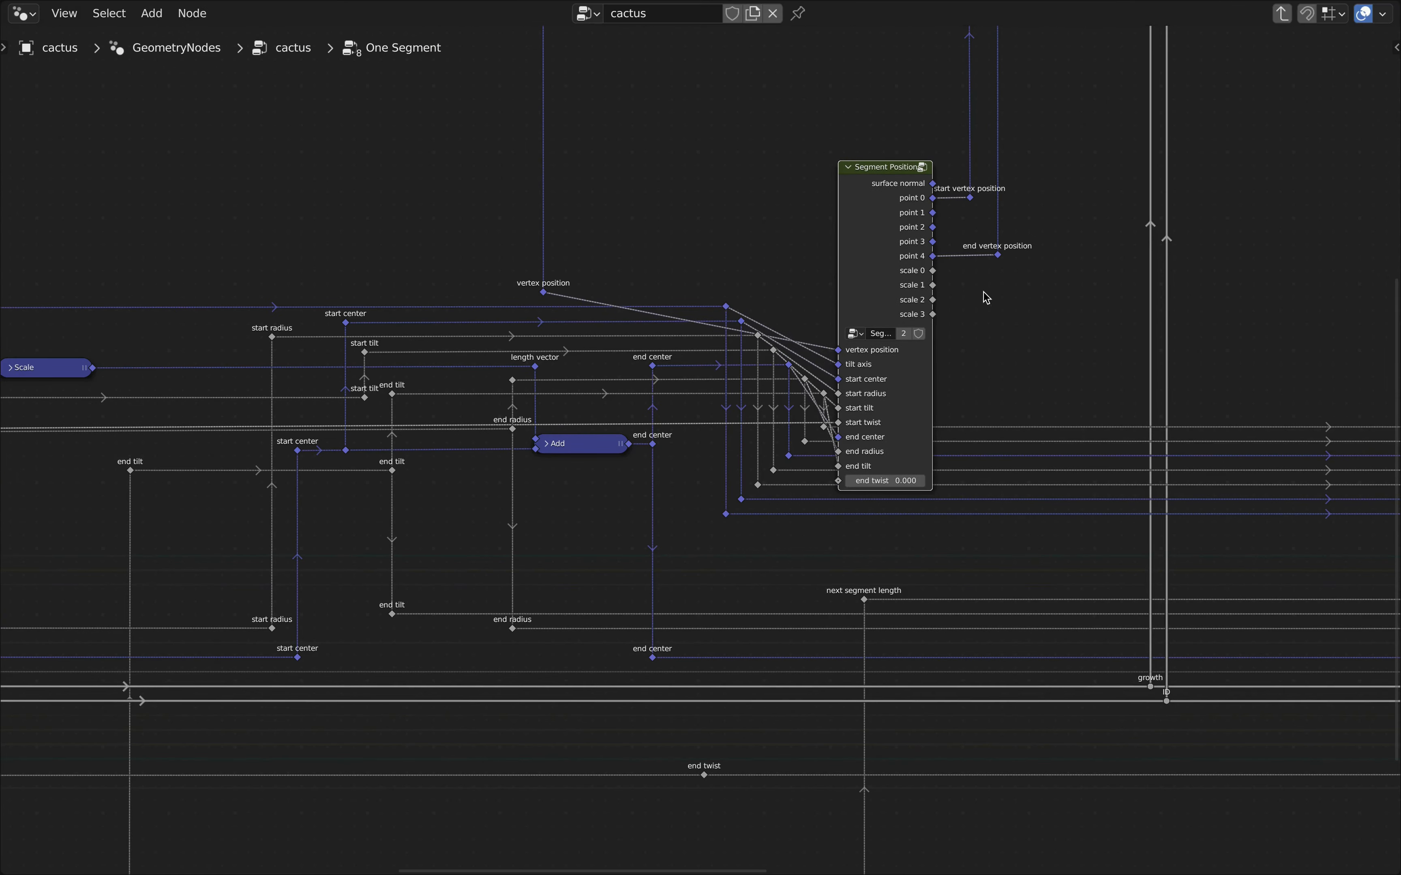
pyautogui.hotkey('shift', 'l')
pyautogui.press('g')
pyautogui.press('y')
pyautogui.scroll(-4, 994, 324)
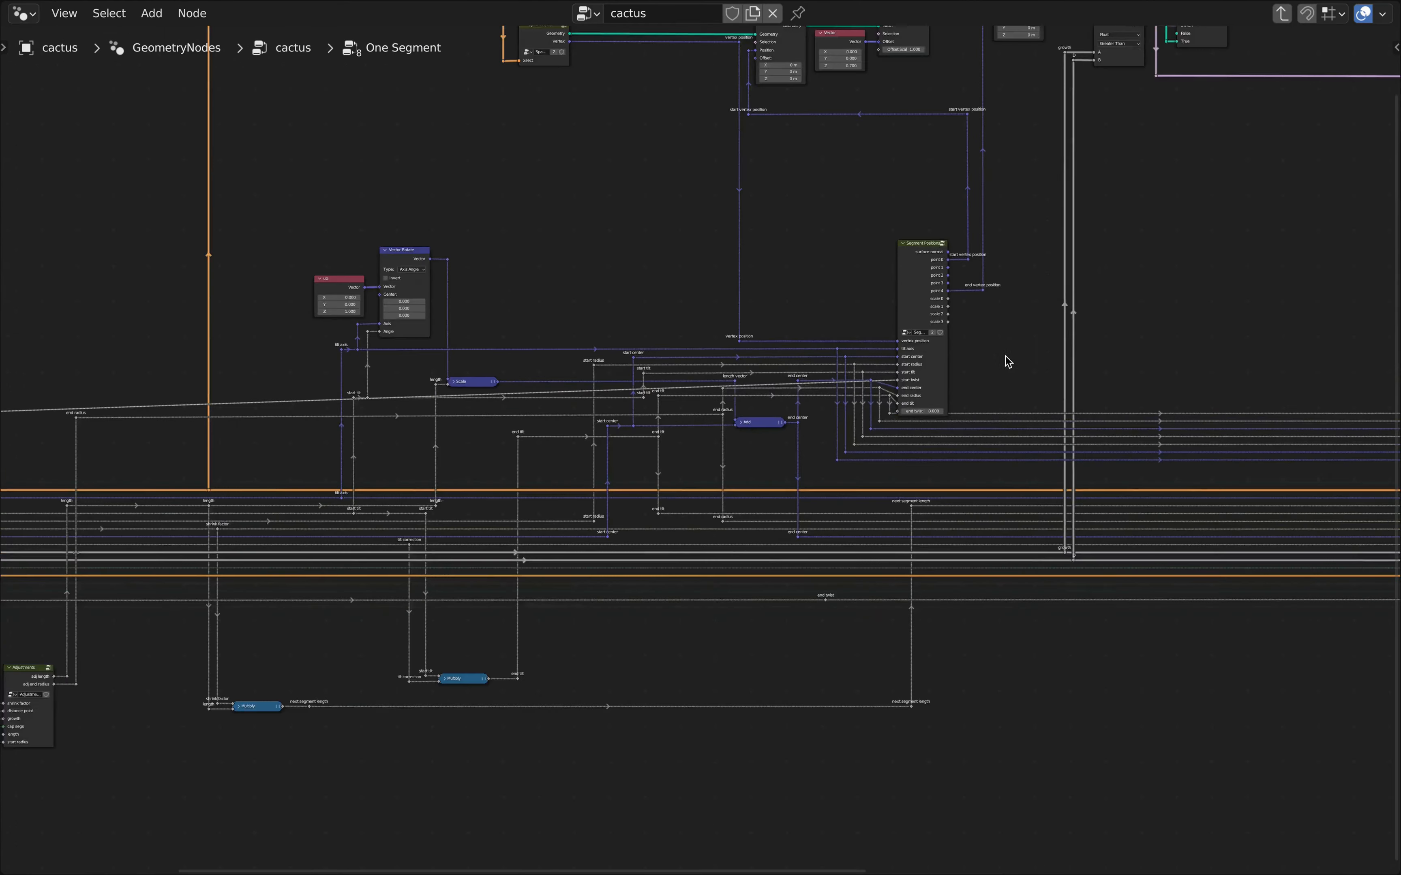
pyautogui.scroll(2, 1004, 342)
pyautogui.click(1002, 346)
# Step: Move the nodes and reroutes above the main input rows up along the Y axis to widen the gap
pyautogui.scroll(-8, 999, 354)
pyautogui.moveTo(1135, 370); pyautogui.dragTo(821, 327, button='middle')
pyautogui.moveTo(1236, 353); pyautogui.dragTo(173, 110)
pyautogui.press('g')
pyautogui.press('y')
pyautogui.click(767, 252)
# Step: Lower the horizontal run of links between the two Segment Positions nodes so it clears the first node
pyautogui.scroll(10, 615, 294)
pyautogui.moveTo(642, 293); pyautogui.dragTo(787, 408)
pyautogui.moveTo(1175, 377); pyautogui.dragTo(555, 377, button='middle')
pyautogui.keyDown('shift'); pyautogui.moveTo(918, 298); pyautogui.dragTo(1048, 426); pyautogui.keyUp('shift')
pyautogui.press('g')
pyautogui.press('y')
pyautogui.click(1043, 514)
pyautogui.moveTo(970, 254); pyautogui.dragTo(926, 300)
pyautogui.press('g')
pyautogui.press('y')
pyautogui.click(1063, 341)
# Step: Level the end center, end radius and end tilt reroutes vertically with the first Segment Positions node's inputs
pyautogui.scroll(-7, 1061, 338)
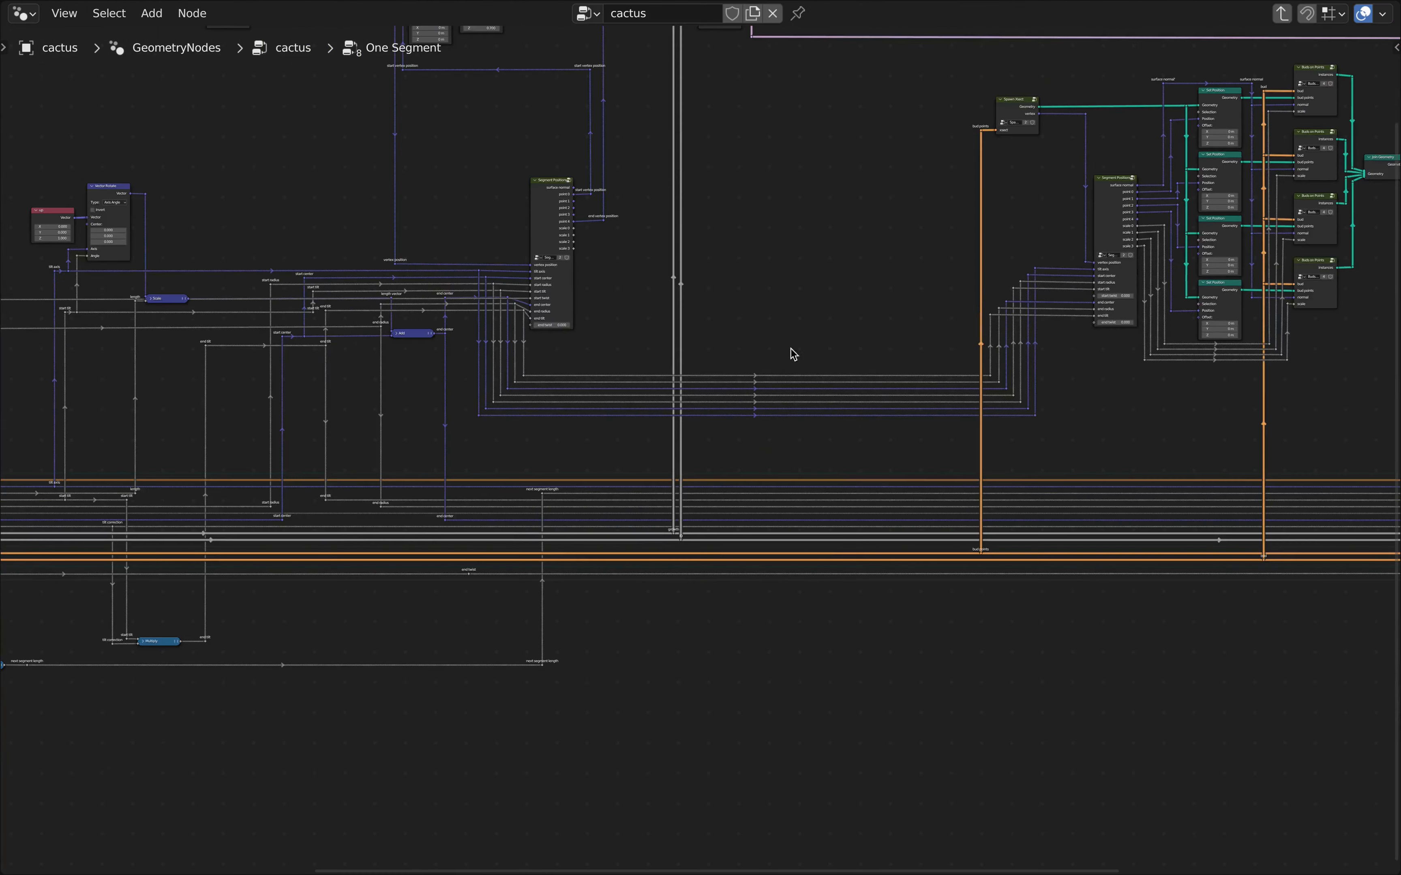
pyautogui.moveTo(524, 308); pyautogui.dragTo(972, 350, button='middle')
pyautogui.scroll(16, 972, 350)
pyautogui.moveTo(977, 355); pyautogui.dragTo(885, 272)
pyautogui.press('g')
pyautogui.press('y')
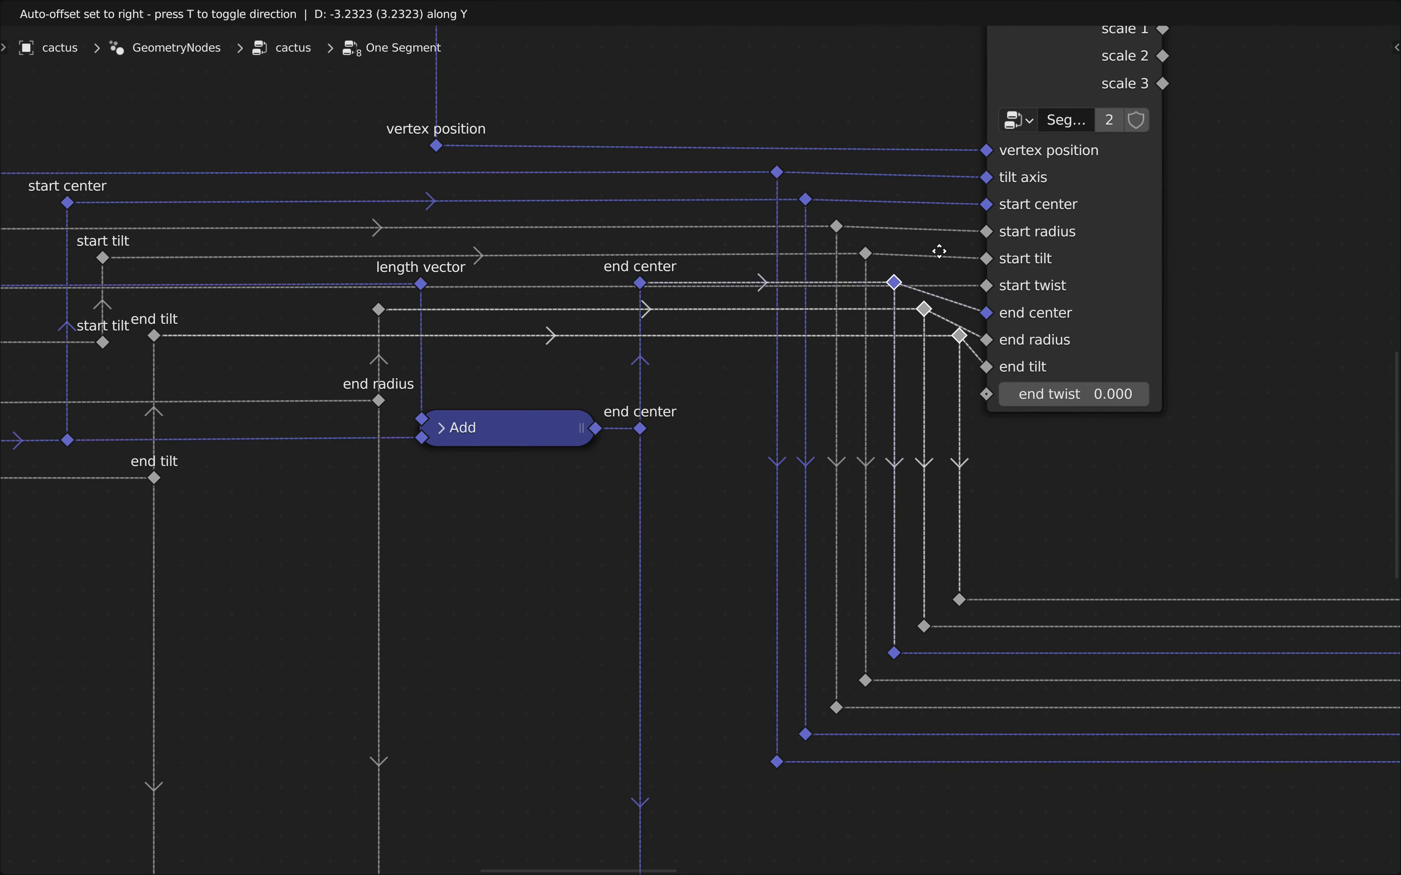
pyautogui.click(944, 257)
# Step: Adjust the height of the first Segment Positions node along the Y axis to match its end reroutes
pyautogui.scroll(-7, 909, 492)
pyautogui.moveTo(932, 79); pyautogui.dragTo(1126, 366)
pyautogui.press('g')
pyautogui.press('y')
pyautogui.click(1129, 350)
# Step: Level the tilt axis, start center, start radius, start tilt and vertex position reroutes with the first Segment Positions node's inputs
pyautogui.scroll(3, 891, 368)
pyautogui.moveTo(894, 366); pyautogui.dragTo(791, 281)
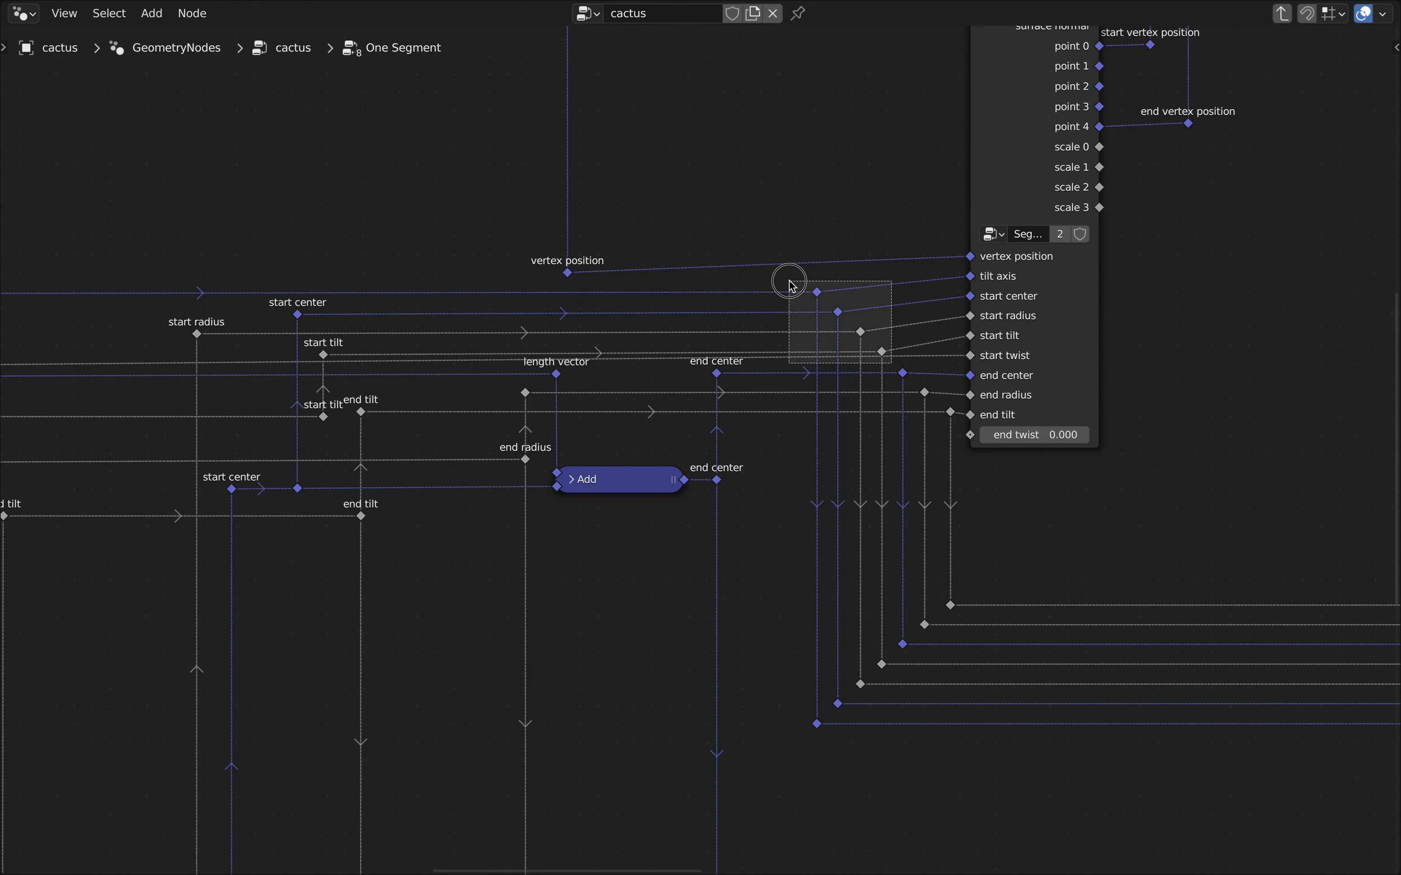
pyautogui.press('g')
pyautogui.press('y')
pyautogui.click(870, 290)
pyautogui.moveTo(603, 295); pyautogui.dragTo(543, 252)
pyautogui.press('g')
pyautogui.press('y')
pyautogui.click(600, 275)
# Step: Raise the labelled start center, start radius and start tilt reroutes so their links run straight toward Segment Positions
pyautogui.scroll(-2, 591, 283)
pyautogui.moveTo(391, 365); pyautogui.dragTo(716, 356, button='middle')
pyautogui.moveTo(716, 356); pyautogui.dragTo(561, 287)
pyautogui.press('g')
pyautogui.press('y')
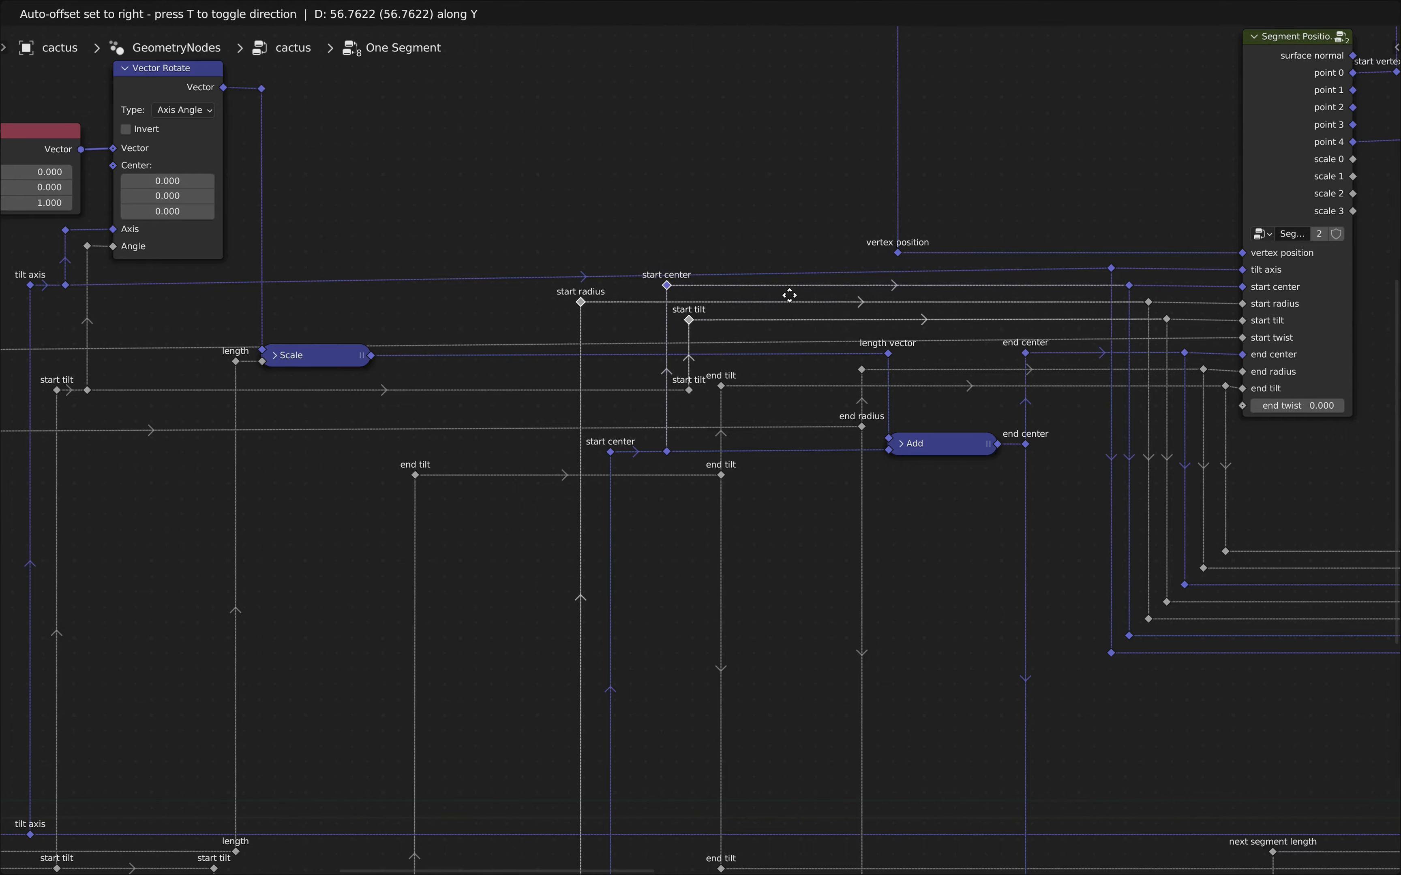
pyautogui.click(787, 299)
# Step: Raise the up vector, Vector Rotate node and their reroutes along the Y axis to straighten the tilt axis link
pyautogui.moveTo(475, 311); pyautogui.dragTo(700, 131)
pyautogui.moveTo(965, 222); pyautogui.dragTo(725, 243, button='middle')
pyautogui.press('g')
pyautogui.press('y')
pyautogui.click(725, 230)
pyautogui.scroll(-9, 426, 377)
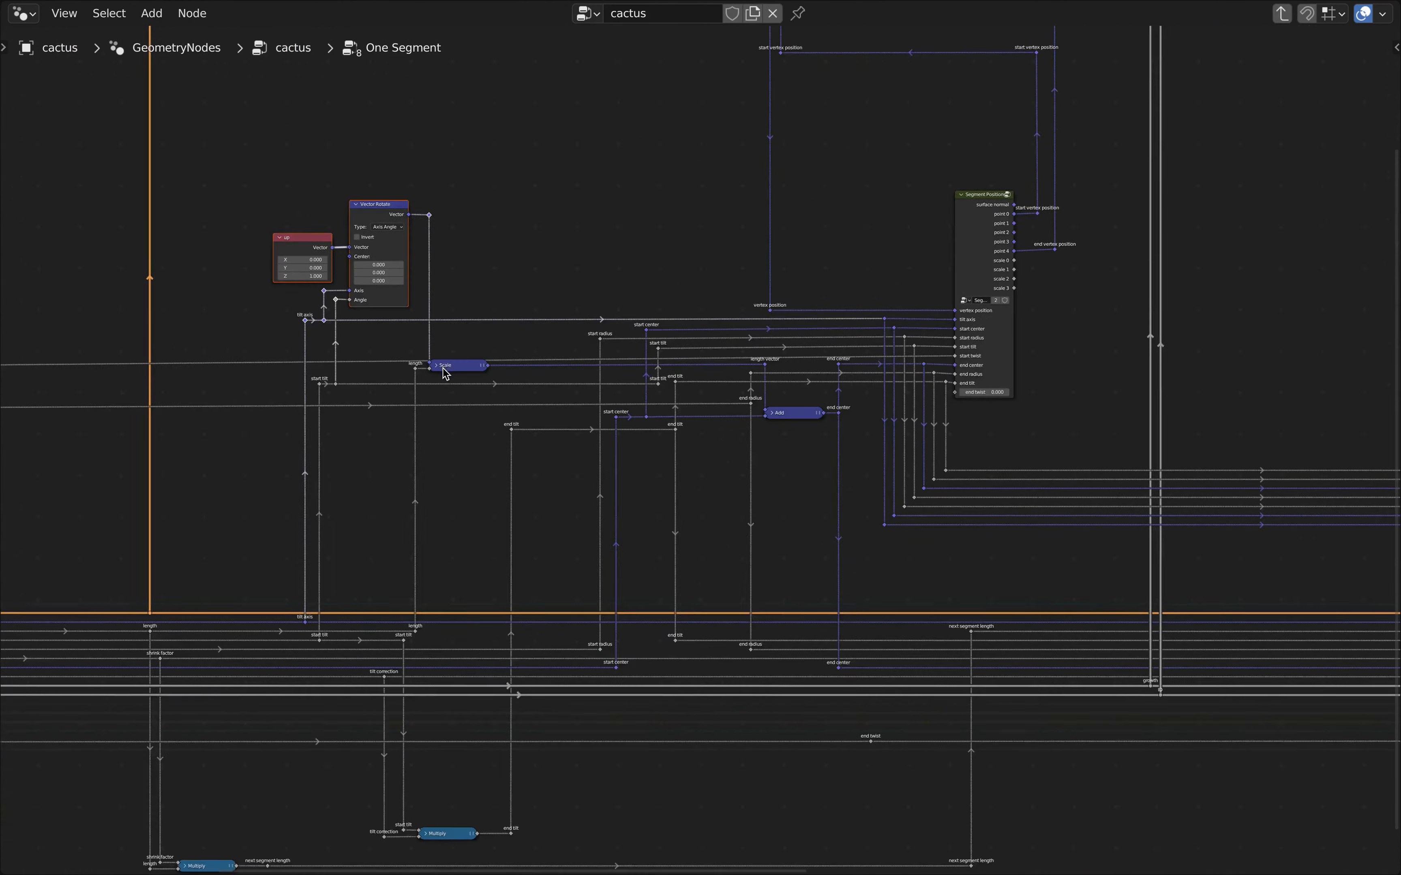
# Step: Move the start twist reroute near the Group Input along the Y axis to straighten its link to Segment Positions
pyautogui.moveTo(444, 373); pyautogui.dragTo(817, 360, button='middle')
pyautogui.moveTo(330, 370); pyautogui.dragTo(252, 331)
pyautogui.scroll(8, 1068, 355)
pyautogui.press('g')
pyautogui.press('y')
pyautogui.click(1069, 366)
# Step: Shift the tilt axis through start tilt columns away from end center and branch a start twist reroute down the freed gap
pyautogui.scroll(8, 1192, 382)
pyautogui.moveTo(1192, 382); pyautogui.dragTo(793, 320, button='middle')
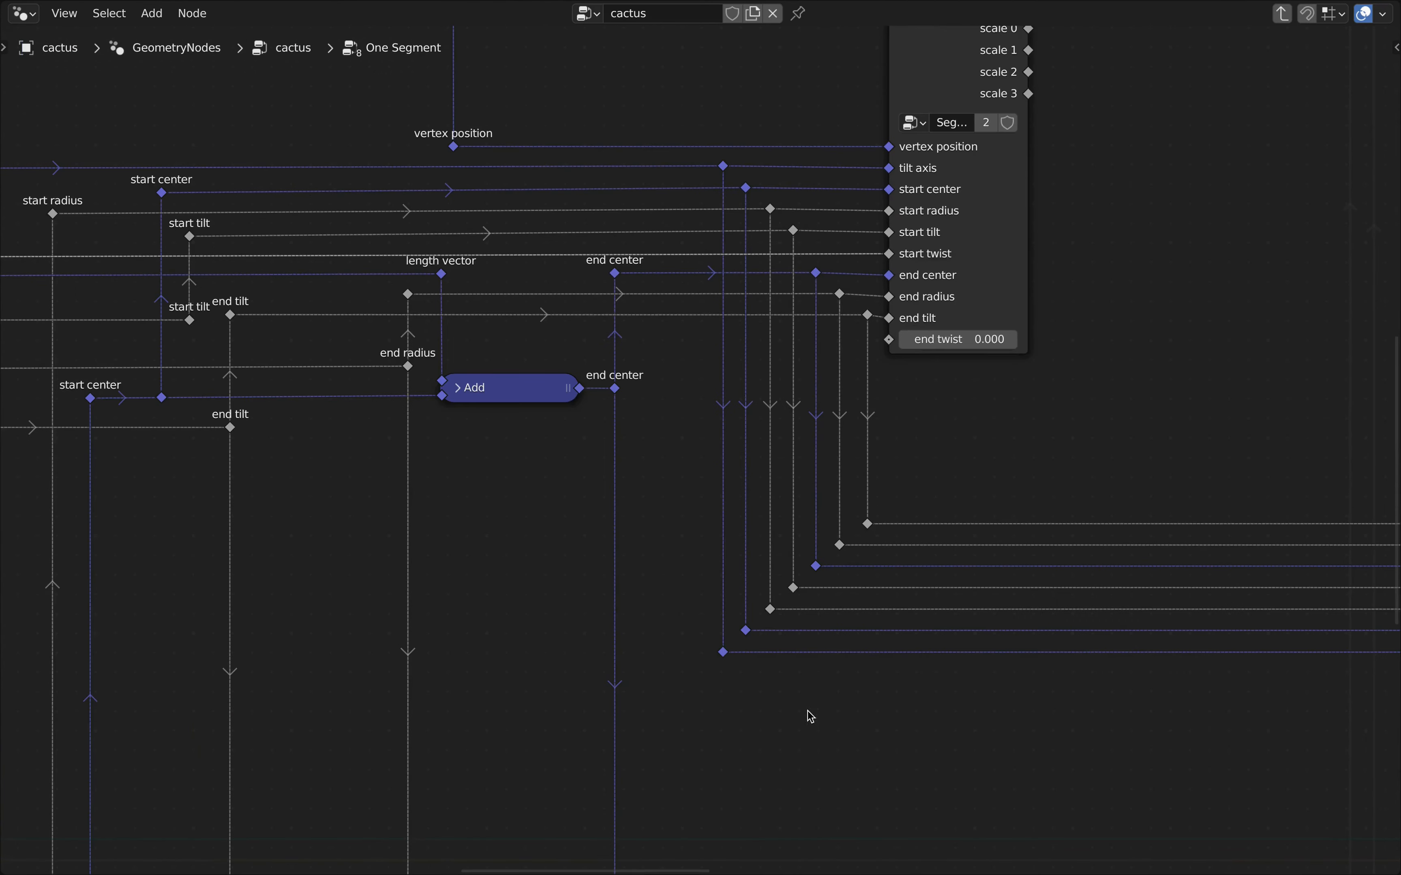
pyautogui.moveTo(809, 716); pyautogui.dragTo(691, 124)
pyautogui.press('g')
pyautogui.press('x')
pyautogui.click(788, 193)
pyautogui.press('g')
pyautogui.press('y')
pyautogui.click(791, 572)
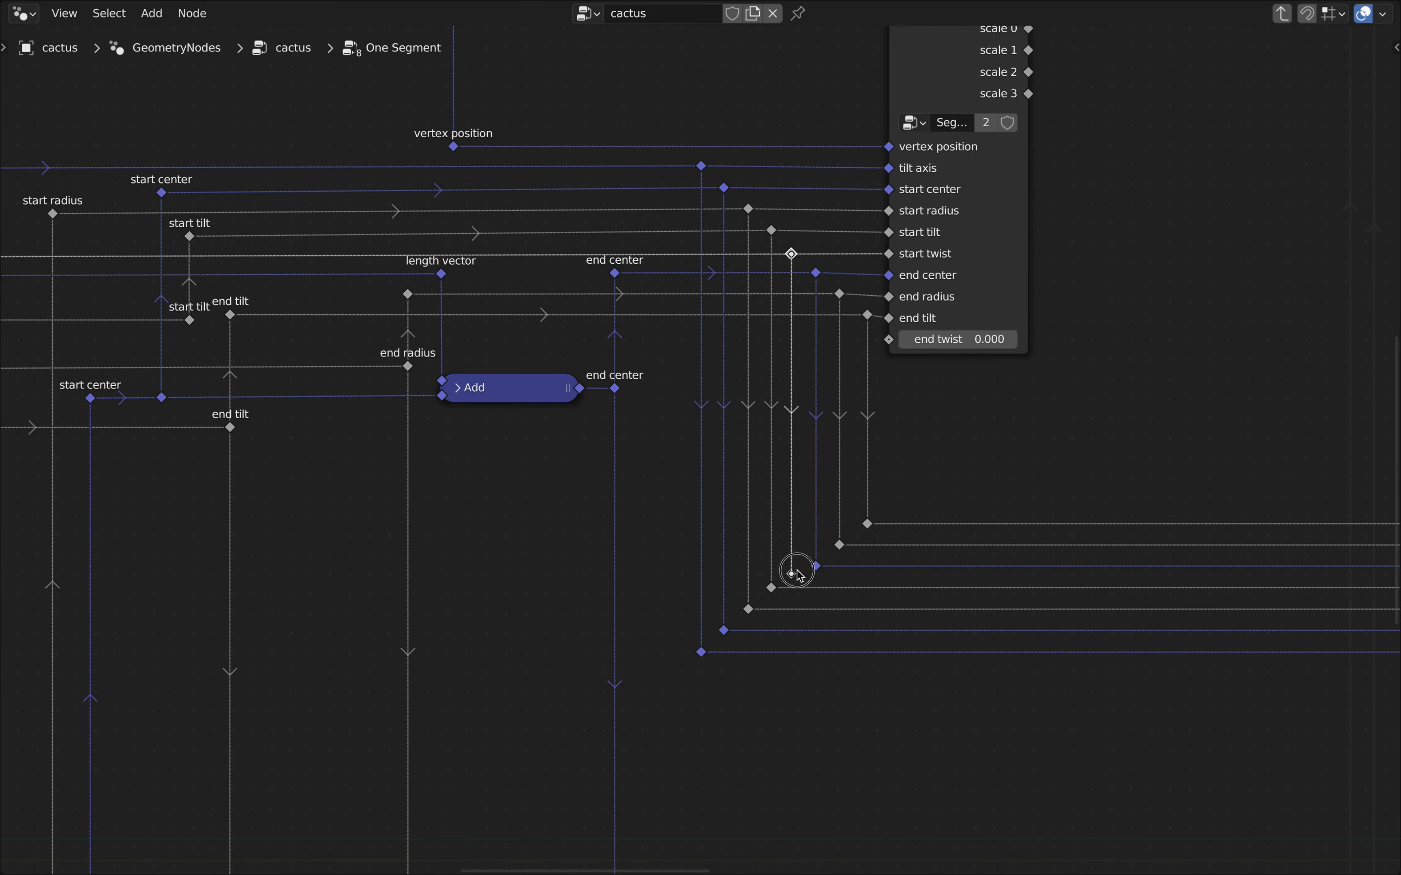
# Step: Lower the start tilt, start radius, start center and tilt axis rows below end center to make room for start twist
pyautogui.scroll(-4, 994, 515)
pyautogui.moveTo(993, 515); pyautogui.dragTo(564, 512, button='middle')
pyautogui.keyDown('shift'); pyautogui.moveTo(1260, 560); pyautogui.dragTo(1167, 497); pyautogui.keyUp('shift')
pyautogui.scroll(-3, 1166, 498)
pyautogui.press('g')
pyautogui.press('y')
pyautogui.click(970, 467)
# Step: Level the branched start twist reroute in the gap between the end center and start tilt rows
pyautogui.scroll(5, 539, 482)
pyautogui.moveTo(519, 502); pyautogui.dragTo(823, 511)
pyautogui.press('g')
pyautogui.press('y')
pyautogui.click(602, 511)
# Step: Duplicate the branched start twist reroute and move the copy along the X axis to the columns before the second Segment Positions node
pyautogui.hotkey('shift', 'd')
pyautogui.press('x')
pyautogui.press('g')
pyautogui.press('x')
pyautogui.moveTo(1175, 514); pyautogui.dragTo(480, 515, button='middle')
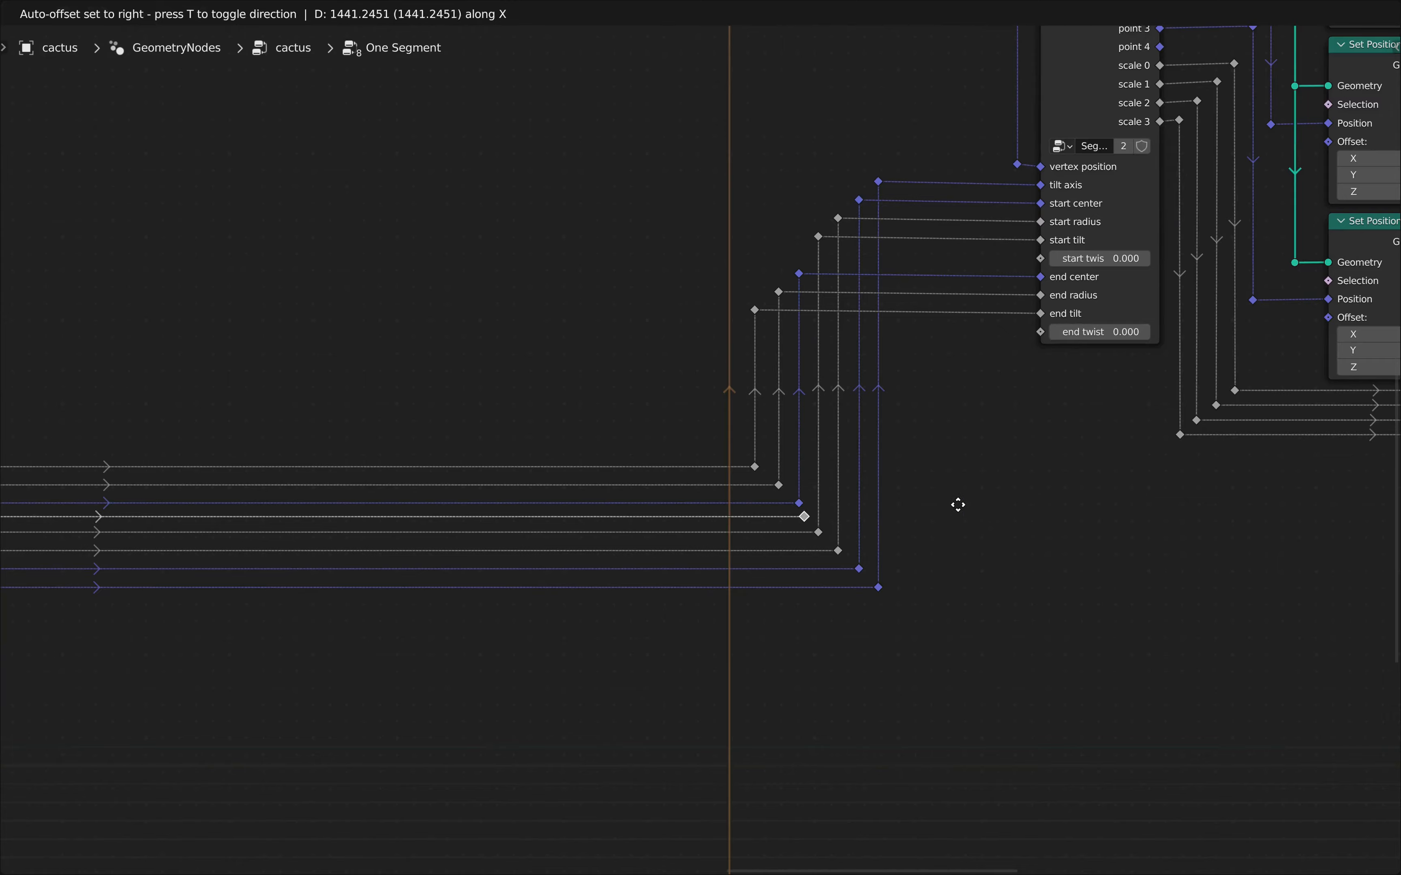
pyautogui.click(955, 504)
# Step: Shift the second node's end center, end radius and end tilt columns along X and center the start twist reroute in the gap
pyautogui.moveTo(811, 507); pyautogui.dragTo(674, 83)
pyautogui.press('g')
pyautogui.press('x')
pyautogui.click(965, 463)
pyautogui.moveTo(964, 467); pyautogui.dragTo(965, 527, button='middle')
pyautogui.click(792, 582)
pyautogui.press('g')
pyautogui.press('x')
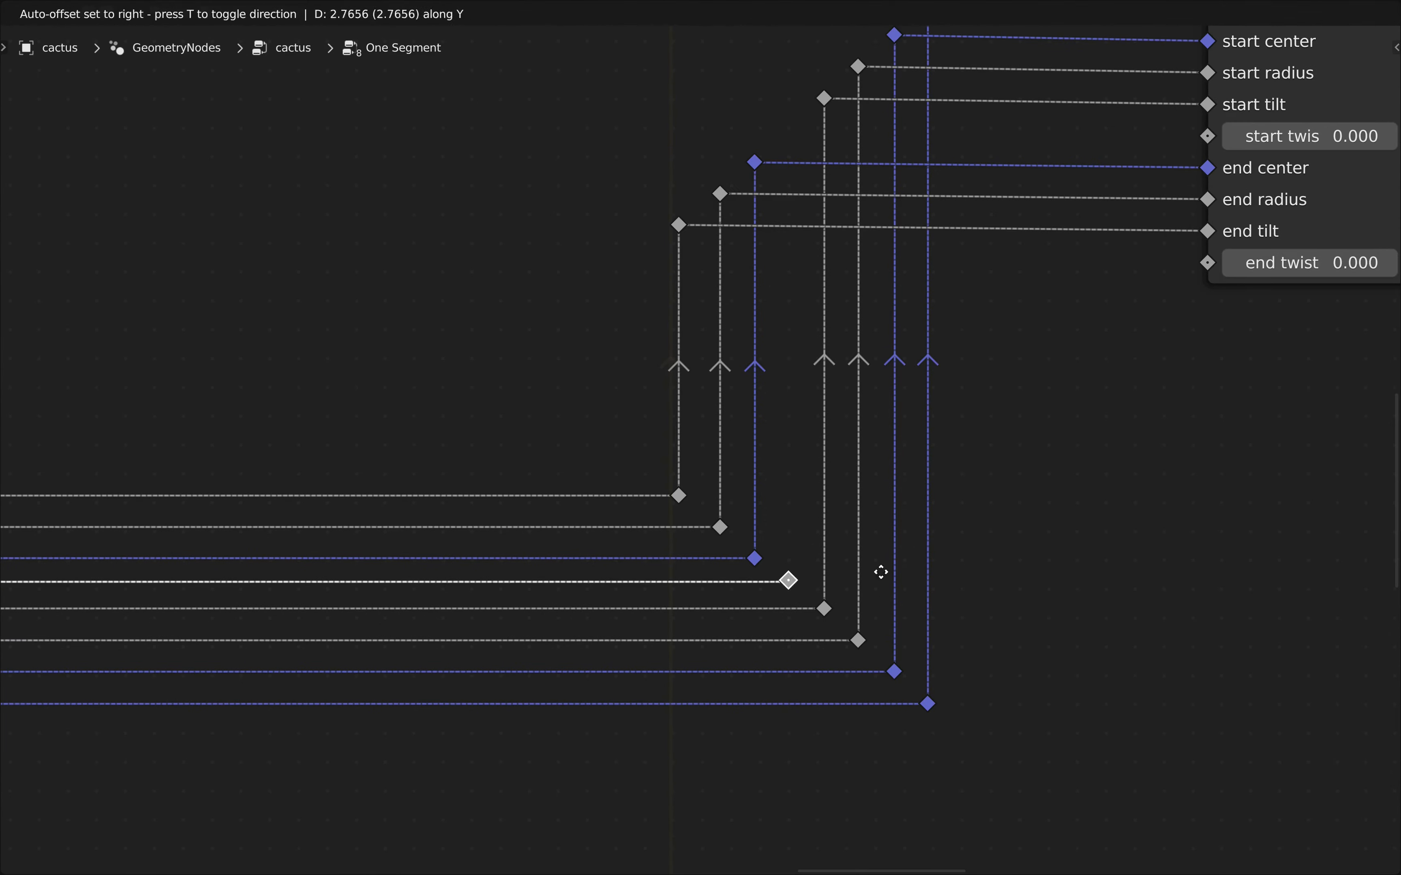
pyautogui.click(882, 572)
# Step: Extend the start twist reroute up and link it to the second Segment Positions node's start twist input
pyautogui.press('g')
pyautogui.press('y')
pyautogui.click(958, 414)
pyautogui.moveTo(823, 378); pyautogui.dragTo(1130, 381)
pyautogui.scroll(-8, 984, 515)
pyautogui.scroll(9, 863, 353)
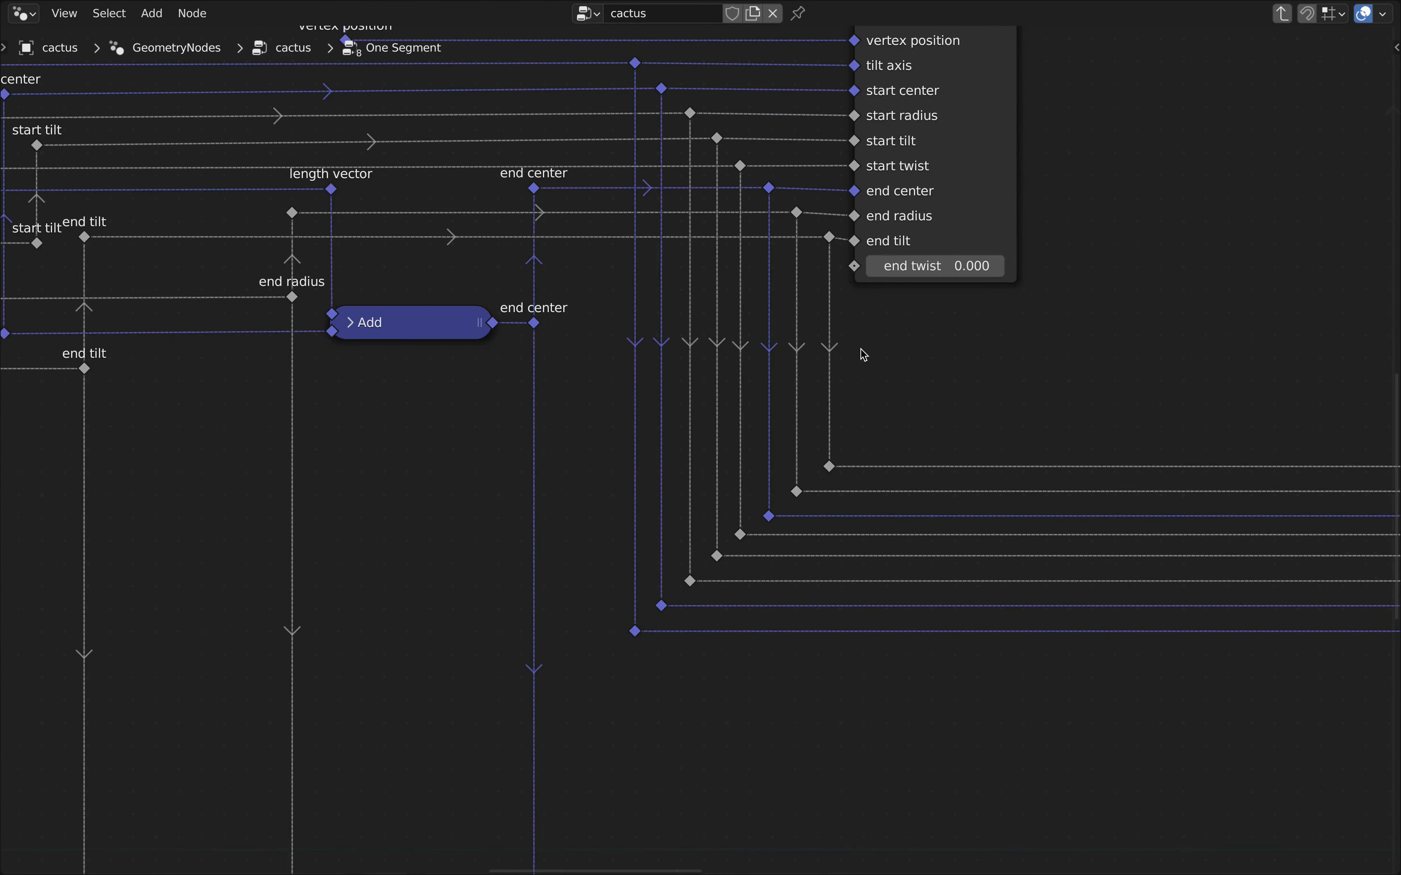
# Step: Straighten the end tilt column beside the first Segment Positions node by scaling its two reroutes to 0 along X
pyautogui.click(828, 230)
pyautogui.press('g')
pyautogui.press('x')
pyautogui.click(822, 231)
pyautogui.keyDown('shift'); pyautogui.click(827, 477); pyautogui.keyUp('shift')
pyautogui.press('s')
pyautogui.press('x')
pyautogui.press('0')
pyautogui.press('Return')
# Step: Shift all reroute columns beside the first Segment Positions node away from it along X to make room for end twist
pyautogui.scroll(-7, 860, 391)
pyautogui.moveTo(847, 559); pyautogui.dragTo(694, 167)
pyautogui.press('g')
pyautogui.press('x')
pyautogui.click(837, 314)
pyautogui.scroll(7, 836, 314)
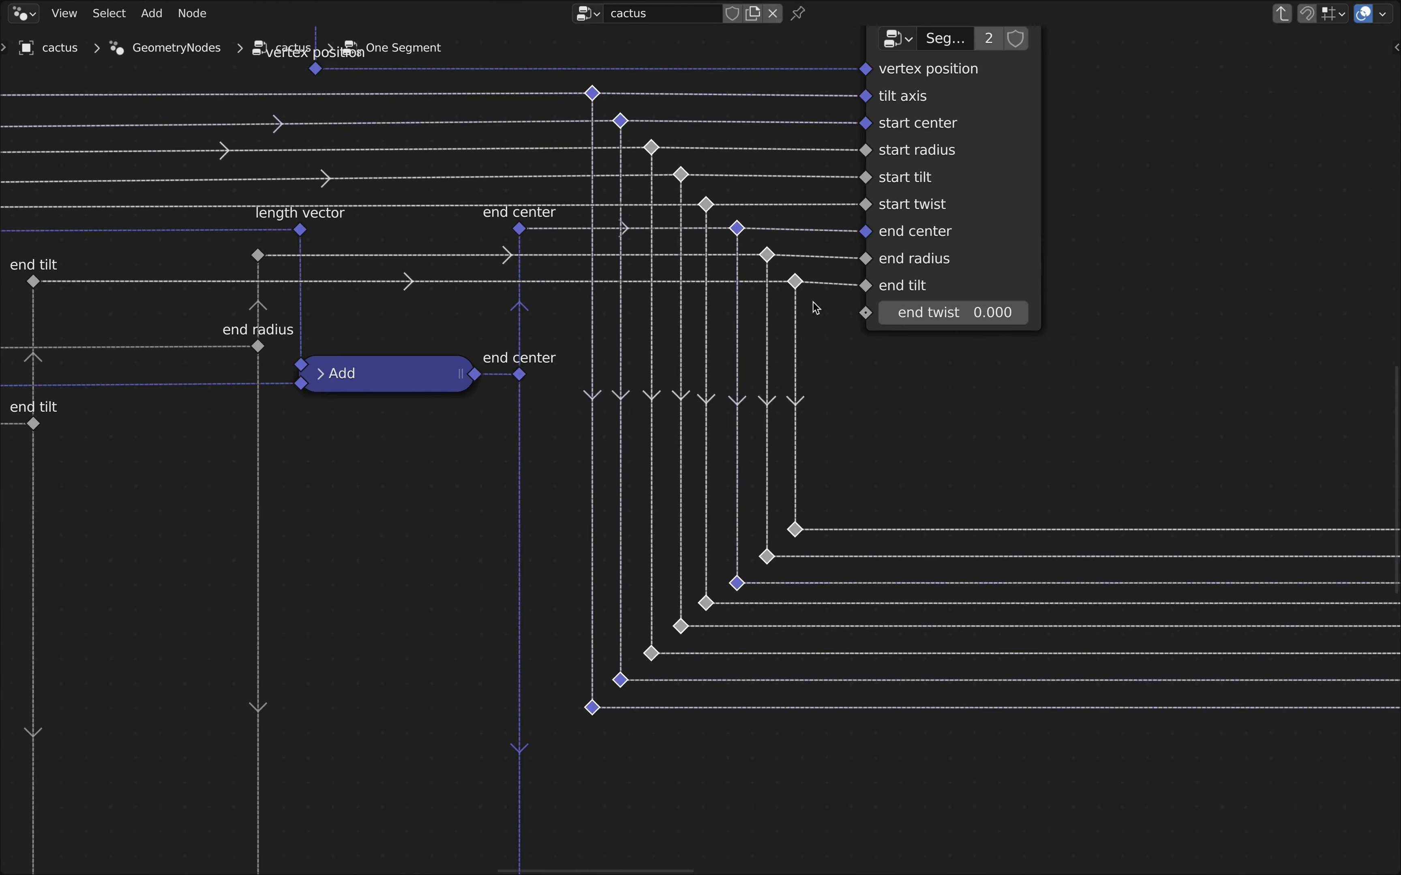
# Step: Move the end twist reroute along X beside the first Segment Positions node, duplicate it upward along Y and link the two
pyautogui.moveTo(961, 287); pyautogui.dragTo(987, 271, button='middle')
pyautogui.click(869, 754)
pyautogui.press('g')
pyautogui.press('x')
pyautogui.click(988, 775)
pyautogui.hotkey('shift', 'd')
pyautogui.press('y')
pyautogui.click(984, 523)
pyautogui.moveTo(965, 753); pyautogui.dragTo(960, 516)
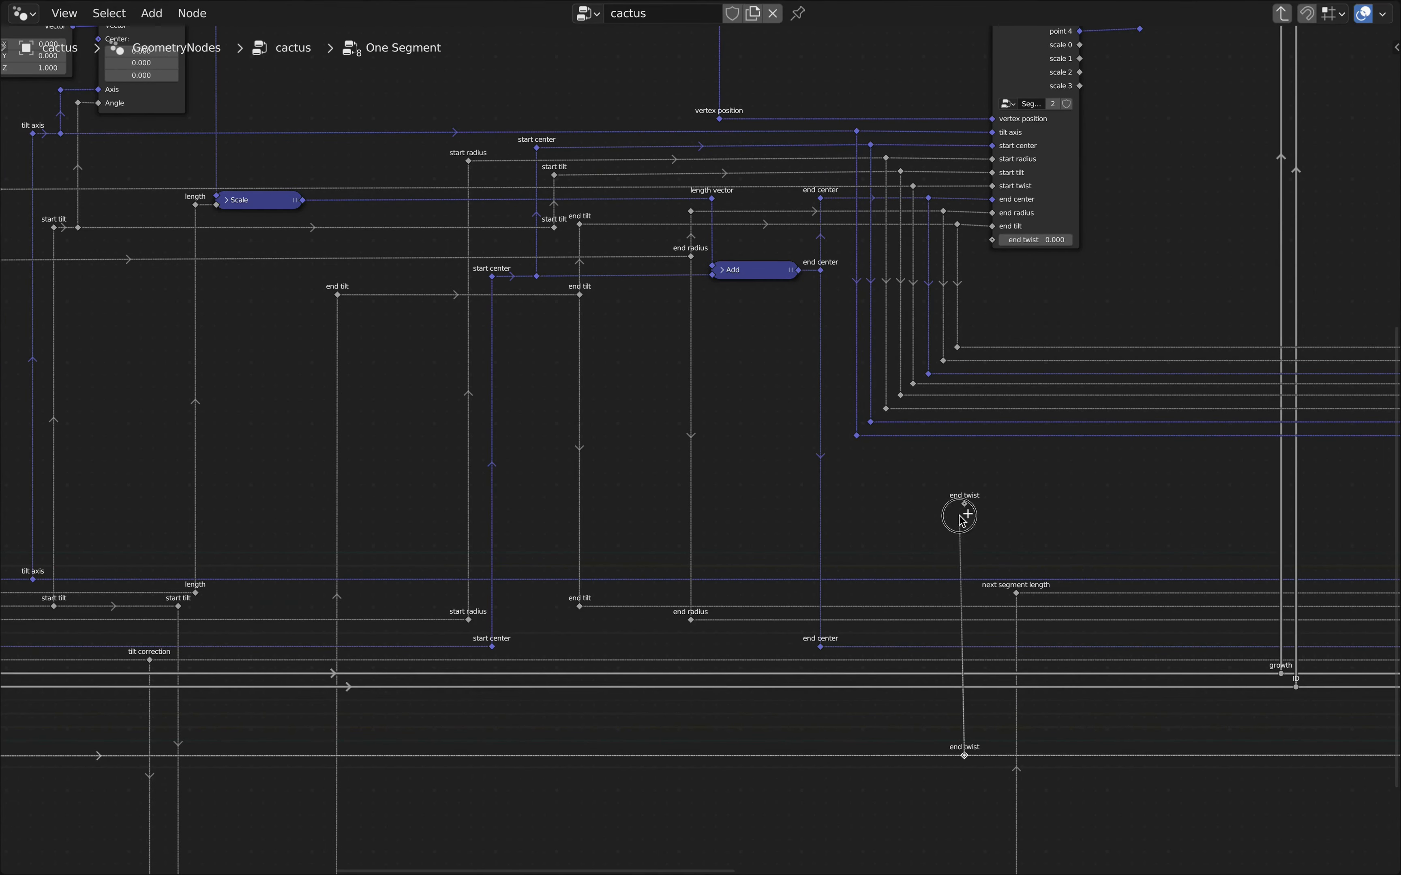
# Step: Align the two end twist reroutes with the first Segment Positions node and link the upper one to its end twist input
pyautogui.scroll(8, 987, 515)
pyautogui.press('g')
pyautogui.press('y')
pyautogui.click(731, 128)
pyautogui.scroll(-5, 744, 337)
pyautogui.keyDown('shift'); pyautogui.click(681, 829); pyautogui.keyUp('shift')
pyautogui.press('g')
pyautogui.press('x')
pyautogui.click(769, 359)
pyautogui.scroll(7, 722, 206)
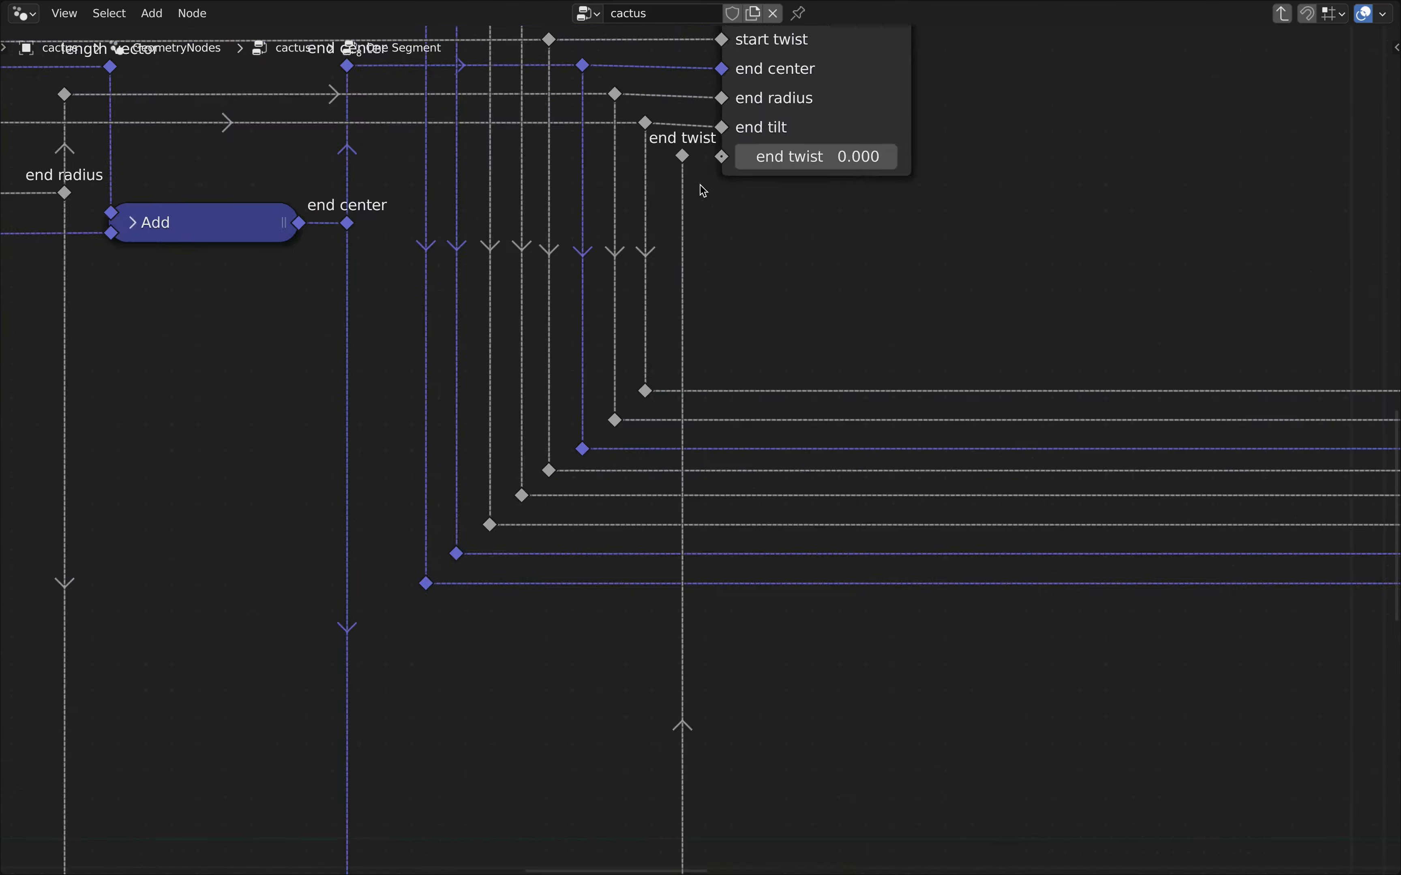
pyautogui.moveTo(682, 155); pyautogui.dragTo(725, 157)
# Step: Insert a reroute on the vertical end twist link, duplicate it along X towards the second Segment Positions node and connect the pair
pyautogui.keyDown('shift'); pyautogui.moveTo(672, 365); pyautogui.dragTo(694, 365, button='right'); pyautogui.keyUp('shift')
pyautogui.hotkey('shift', 'd')
pyautogui.press('x')
pyautogui.click(1000, 365)
pyautogui.moveTo(682, 364); pyautogui.dragTo(990, 363)
pyautogui.scroll(-8, 990, 363)
pyautogui.moveTo(989, 359); pyautogui.dragTo(311, 363, button='middle')
pyautogui.scroll(-6, 1275, 374)
pyautogui.moveTo(1275, 373); pyautogui.dragTo(666, 441, button='middle')
# Step: Position the end twist reroute beside the second Segment Positions node, duplicate it upward along Y and link it to the end twist input
pyautogui.moveTo(721, 132); pyautogui.dragTo(636, 200)
pyautogui.keyDown('shift'); pyautogui.click(648, 645); pyautogui.keyUp('shift')
pyautogui.press('g')
pyautogui.press('x')
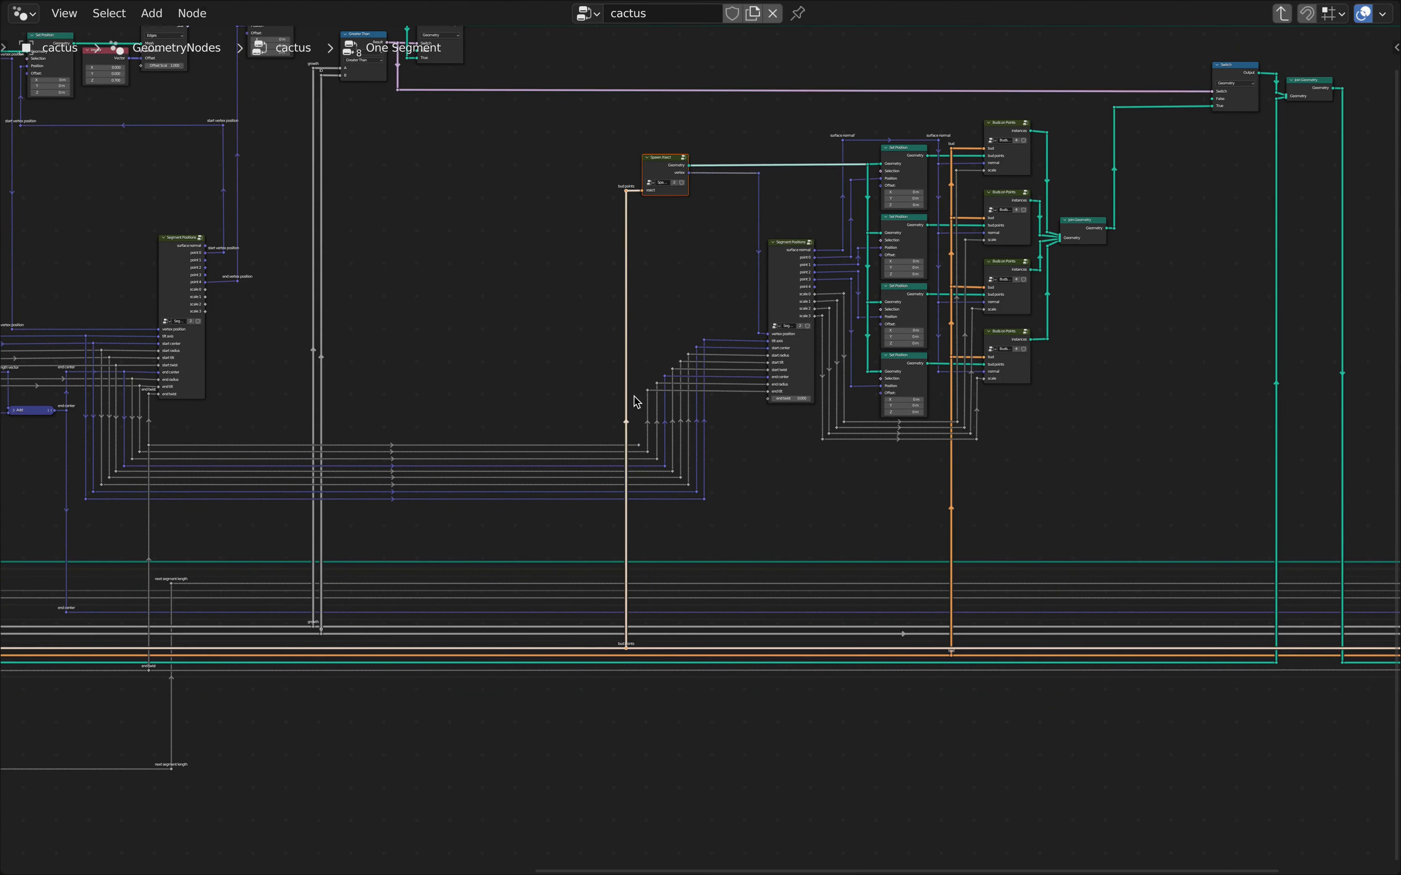
pyautogui.scroll(8, 642, 424)
pyautogui.click(637, 484)
pyautogui.hotkey('shift', 'd')
pyautogui.press('y')
pyautogui.click(769, 324)
pyautogui.moveTo(638, 485); pyautogui.dragTo(1051, 337)
# Step: Shift the reroute columns beside the second Segment Positions node along X
pyautogui.scroll(-10, 945, 466)
pyautogui.moveTo(825, 195); pyautogui.dragTo(952, 666)
pyautogui.press('g')
pyautogui.press('x')
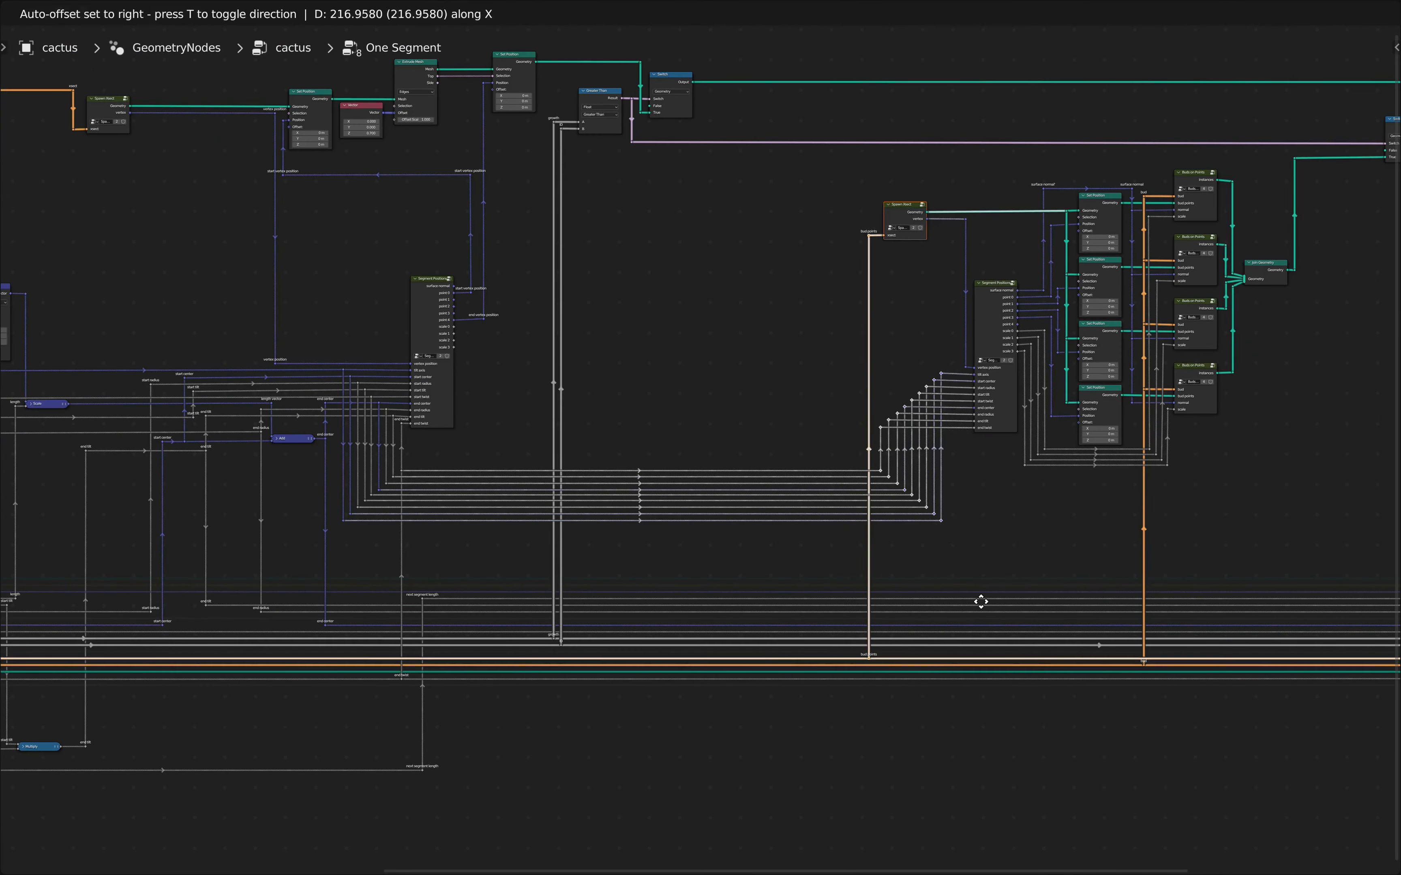
pyautogui.click(996, 585)
# Step: Leave the One Segment group and select the Group Input node in the parent cactus group
pyautogui.scroll(-2, 1005, 545)
pyautogui.scroll(-5, 854, 427)
pyautogui.moveTo(755, 387); pyautogui.dragTo(1041, 402, button='middle')
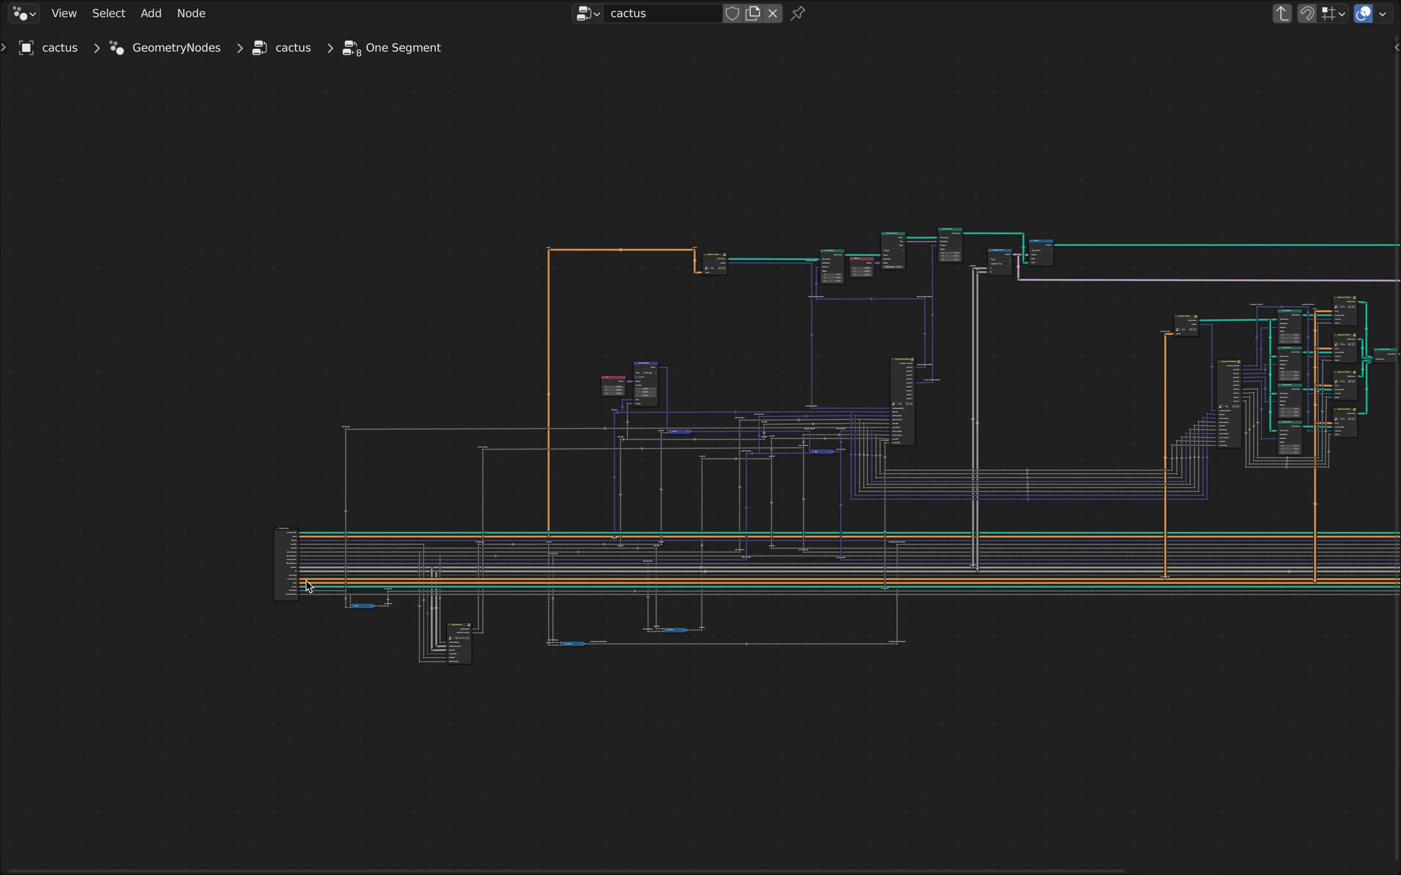
pyautogui.scroll(12, 282, 599)
pyautogui.scroll(4, 282, 598)
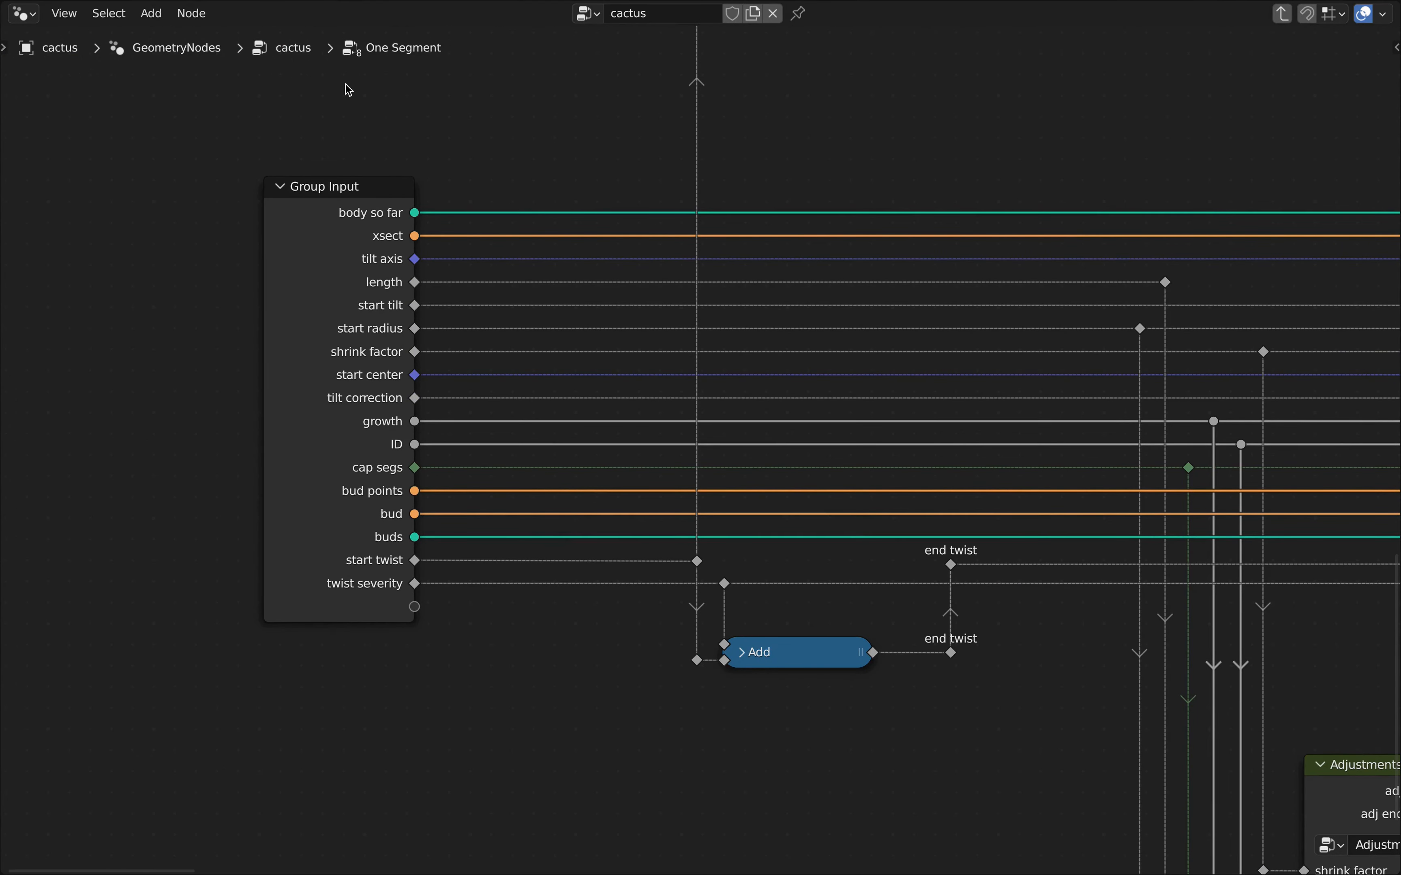
pyautogui.click(360, 190)
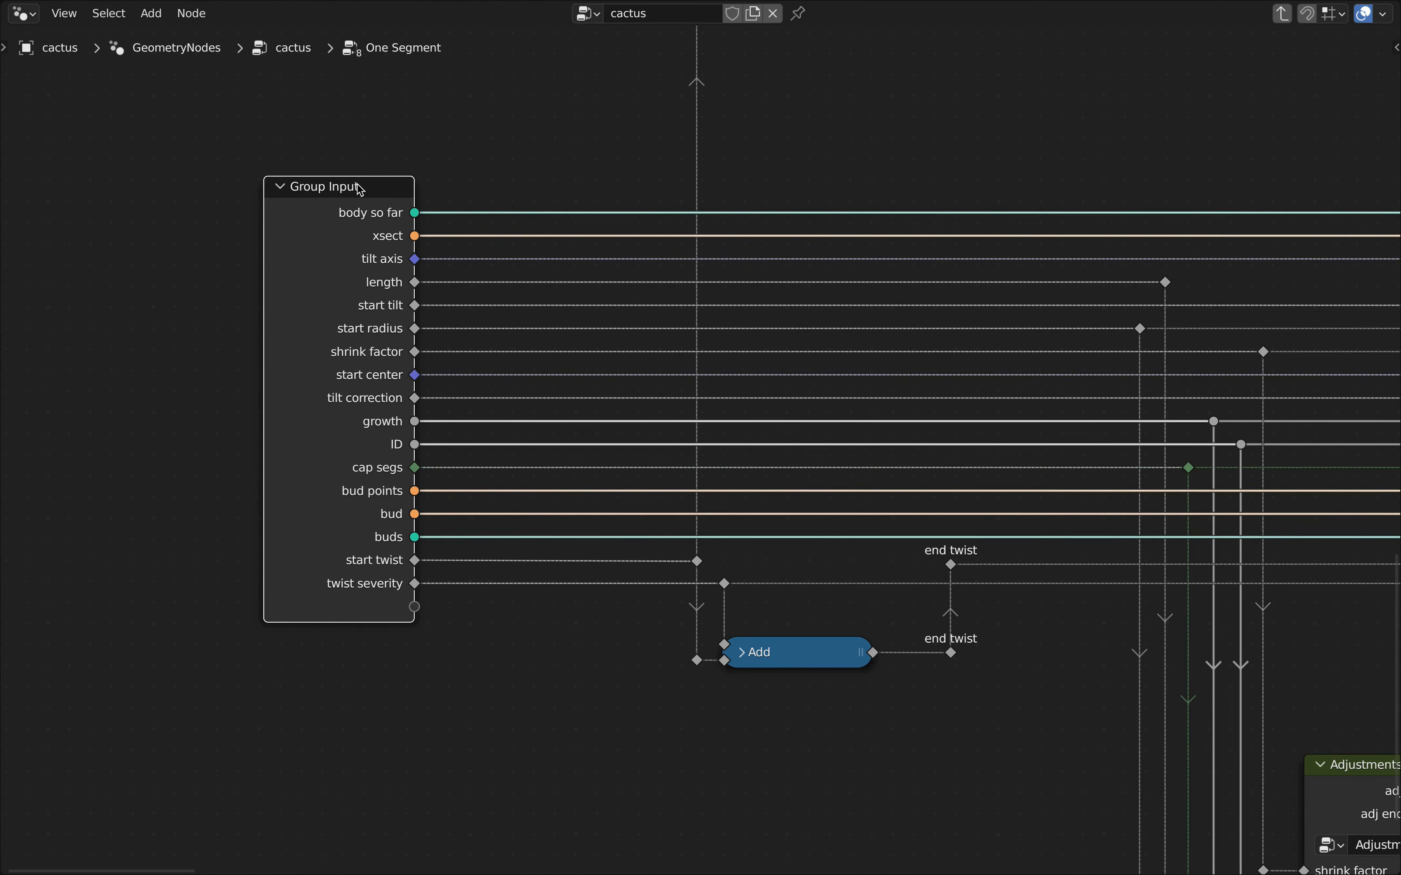
pyautogui.press('Tab')
pyautogui.scroll(-9, 602, 452)
pyautogui.moveTo(578, 537); pyautogui.dragTo(556, 269, button='middle')
pyautogui.scroll(8, 557, 246)
pyautogui.click(449, 246)
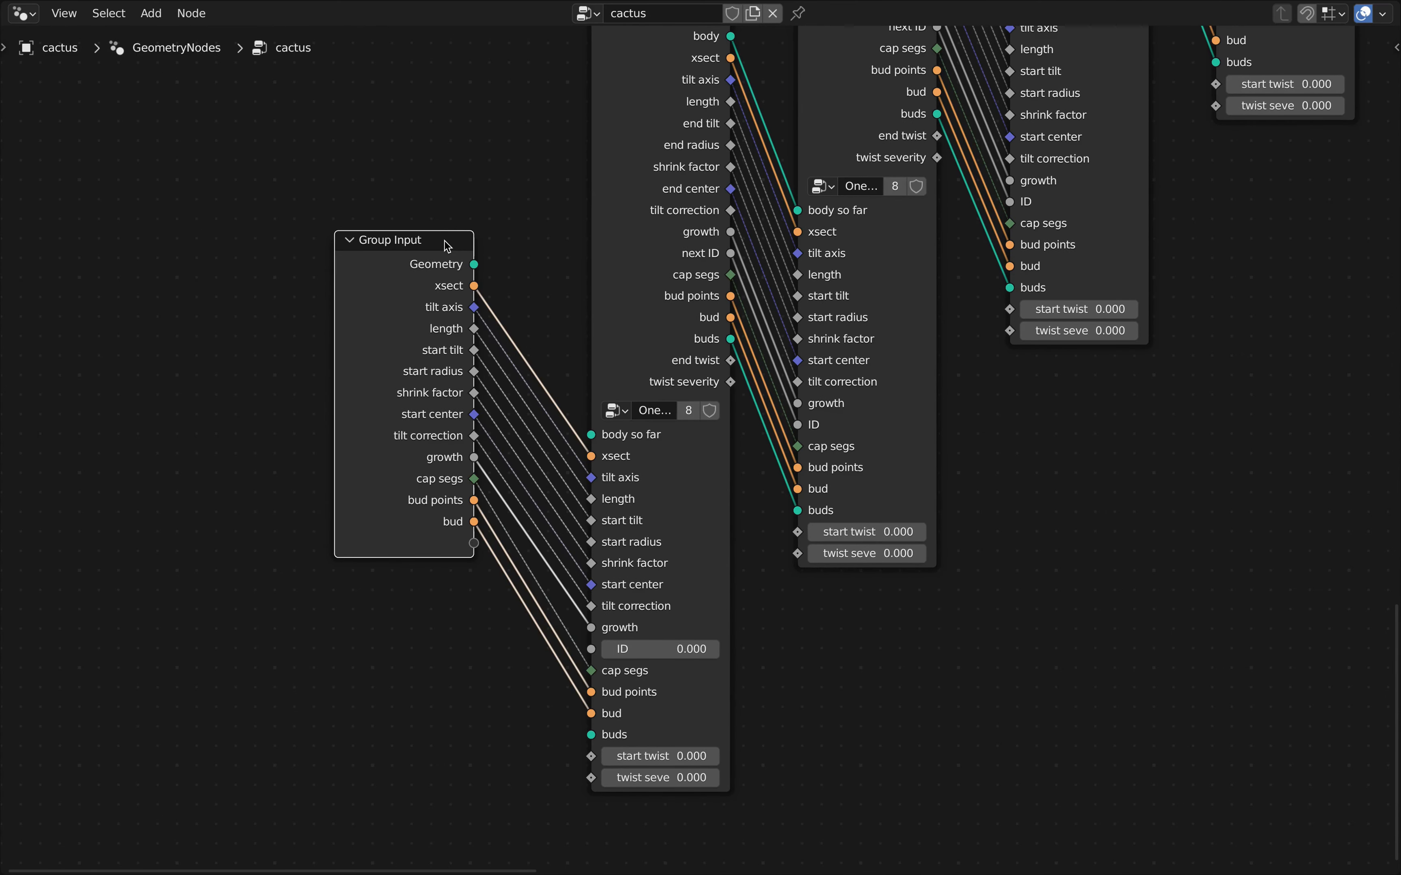
# Step: Add a Float input named "twist severity" to the cactus node group
pyautogui.press('n')
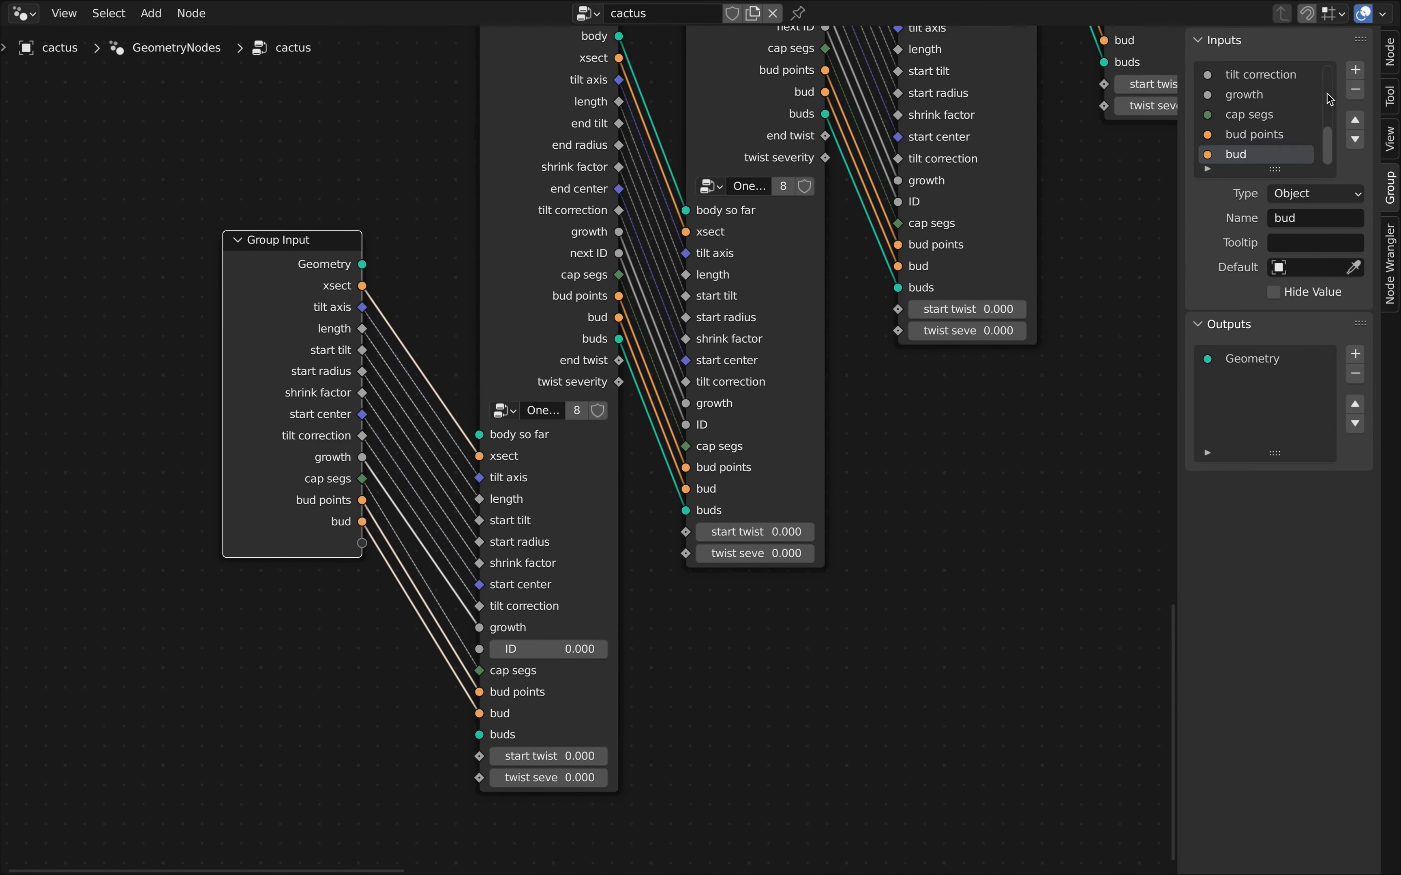
pyautogui.click(1362, 72)
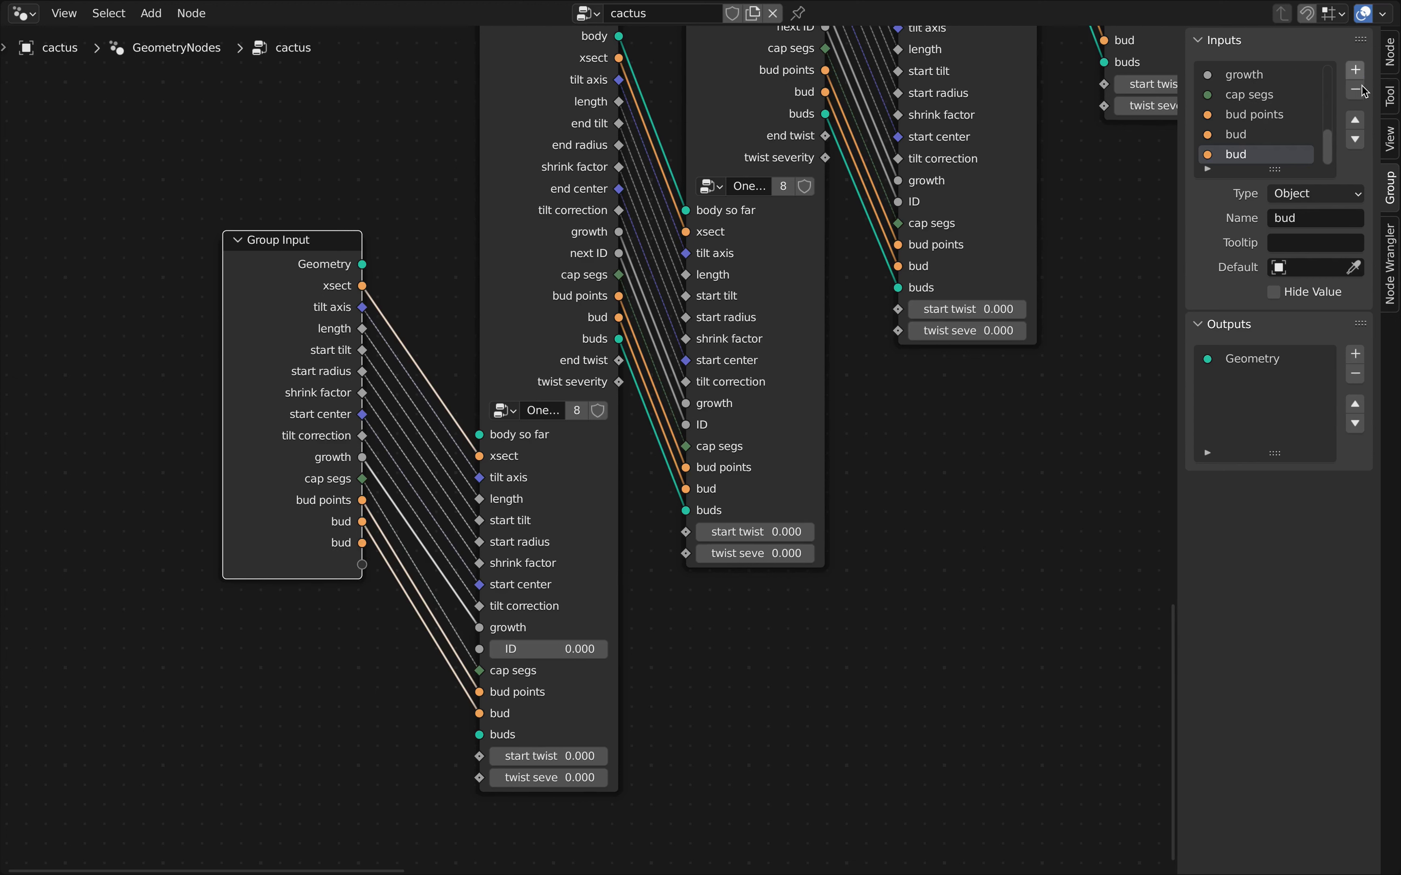
pyautogui.click(1331, 197)
pyautogui.click(1305, 392)
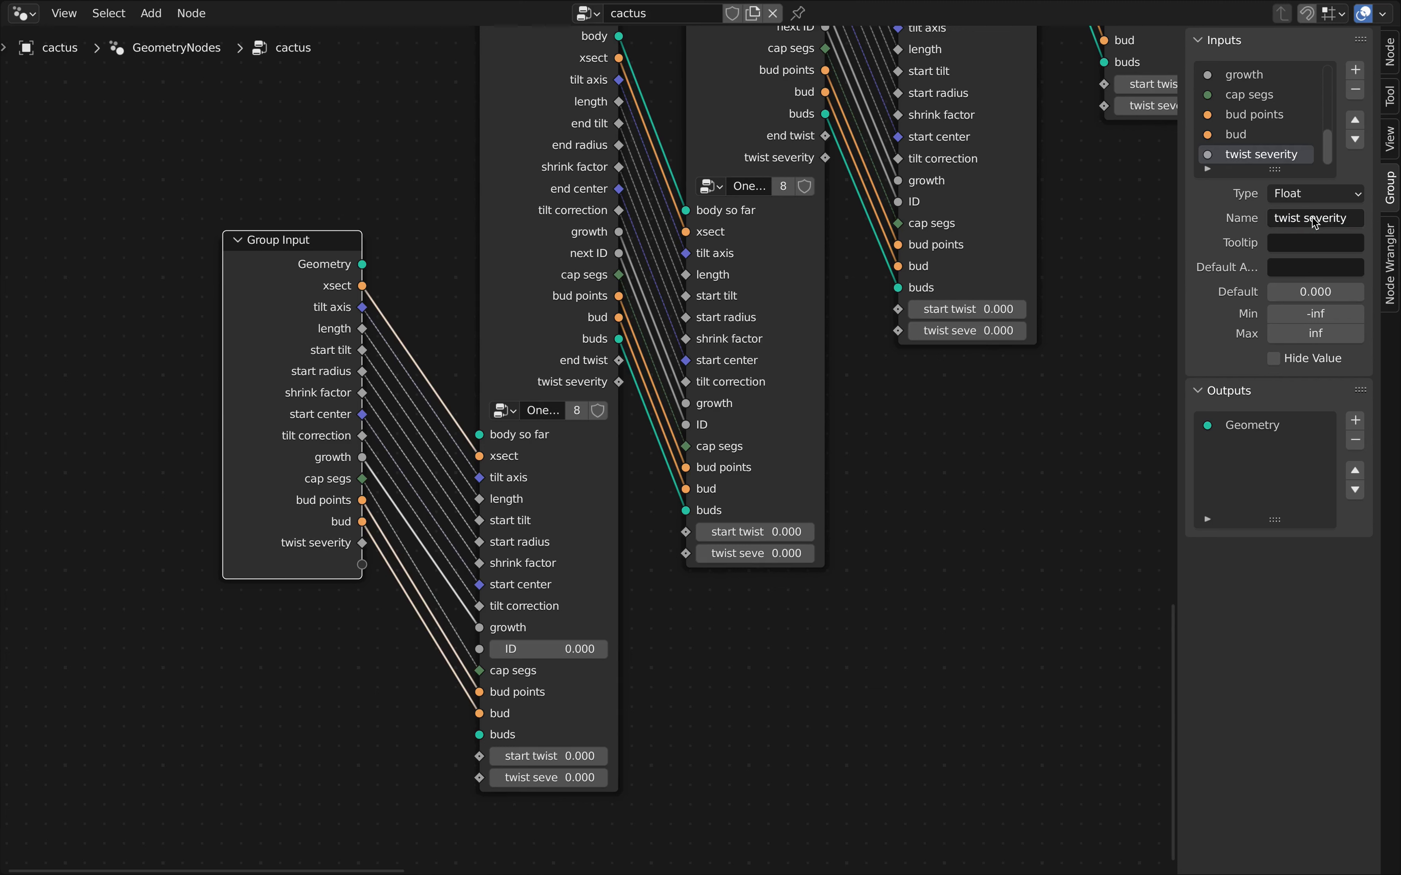
pyautogui.press('n')
# Step: Lower the Group Input node level with the first One Segment node's inputs and link twist severity between them
pyautogui.scroll(-5, 1011, 482)
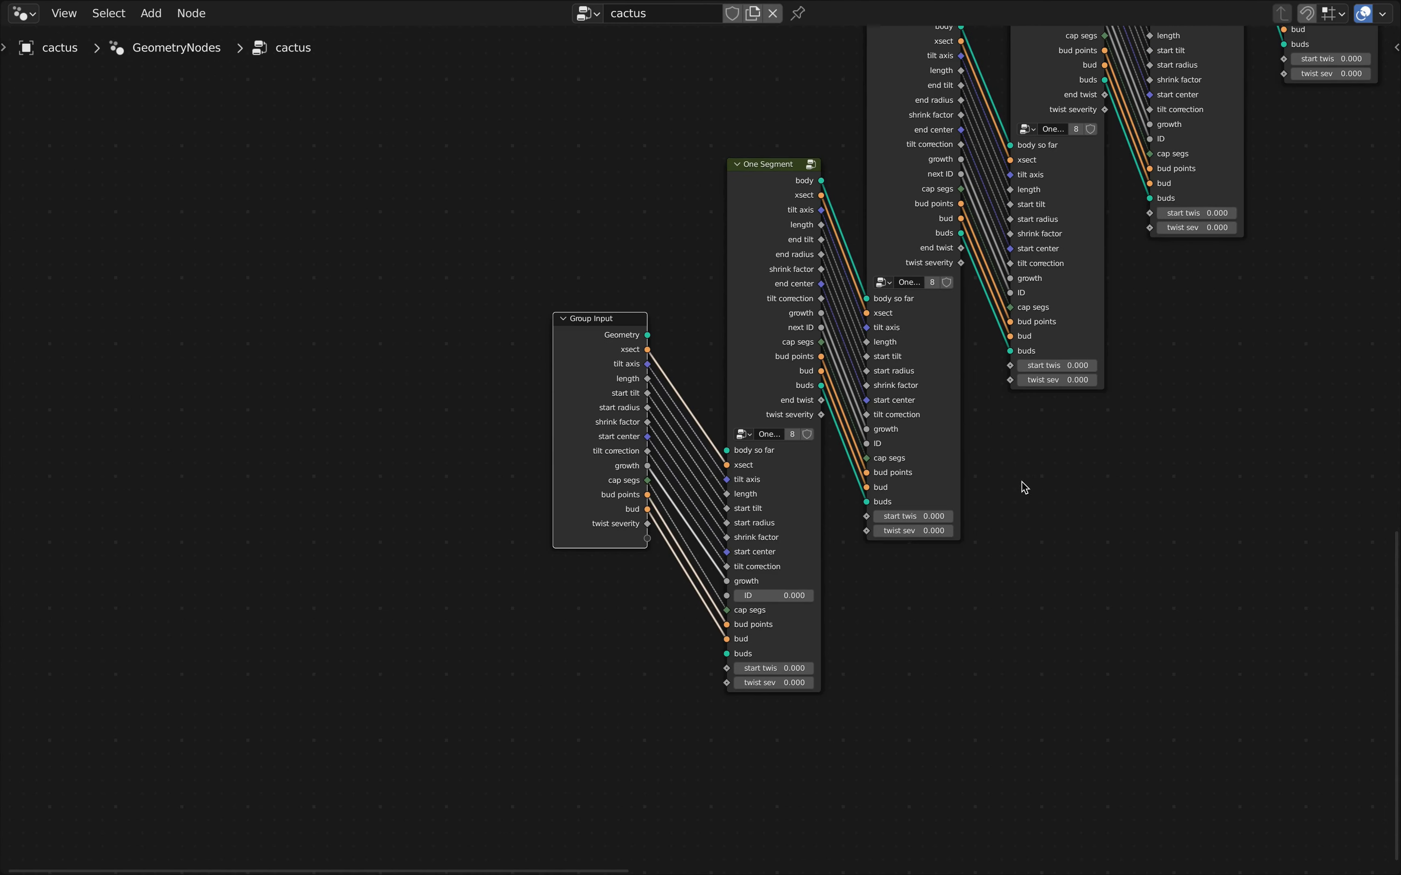
pyautogui.moveTo(1088, 474); pyautogui.dragTo(922, 434, button='middle')
pyautogui.scroll(5, 686, 490)
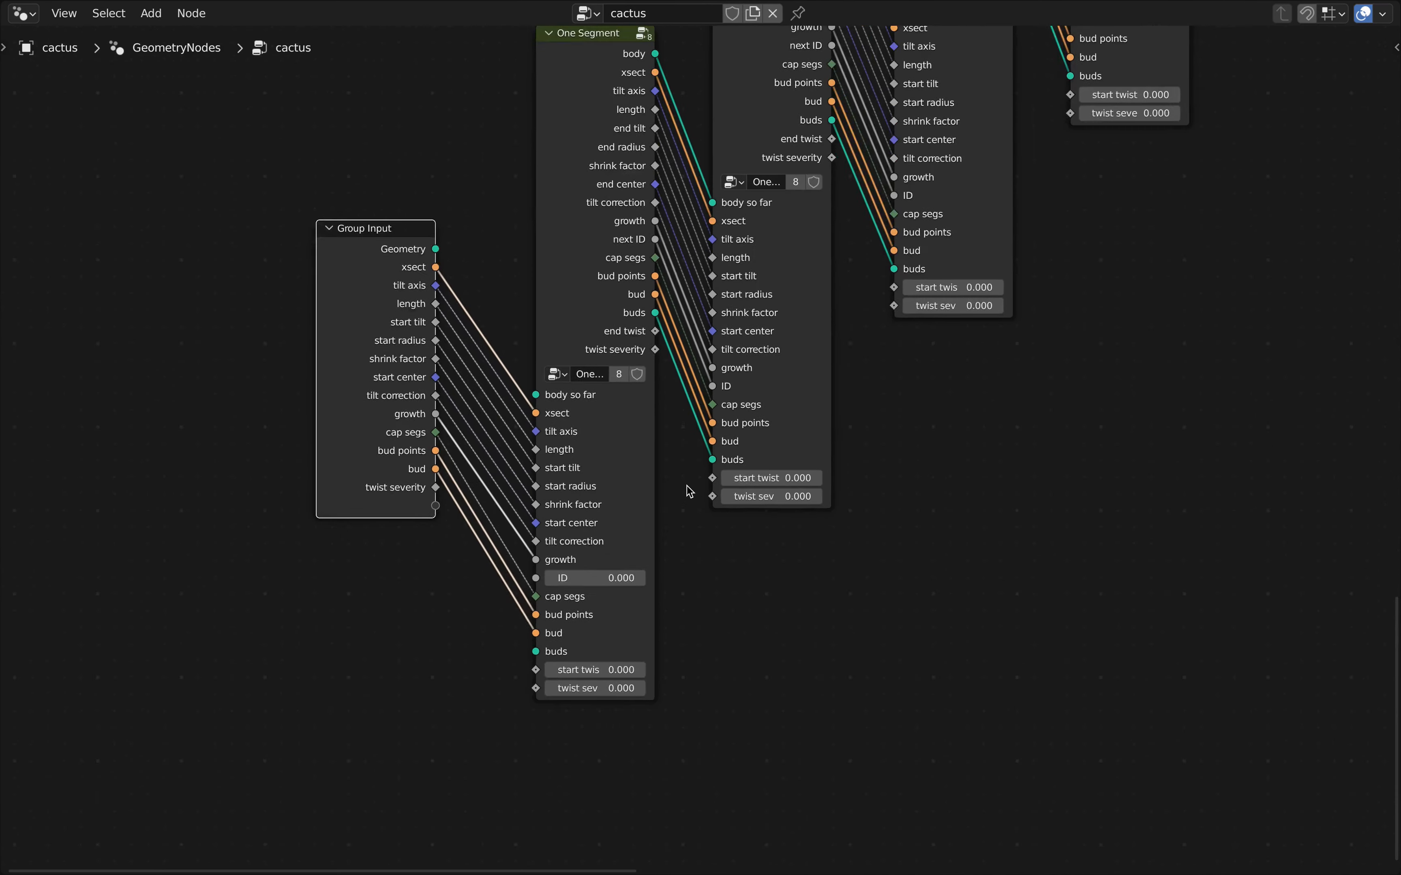
pyautogui.press('y')
pyautogui.moveTo(346, 191); pyautogui.dragTo(366, 364)
pyautogui.scroll(5, 391, 658)
pyautogui.moveTo(391, 658); pyautogui.dragTo(240, 512, button='middle')
pyautogui.moveTo(242, 512); pyautogui.dragTo(416, 607)
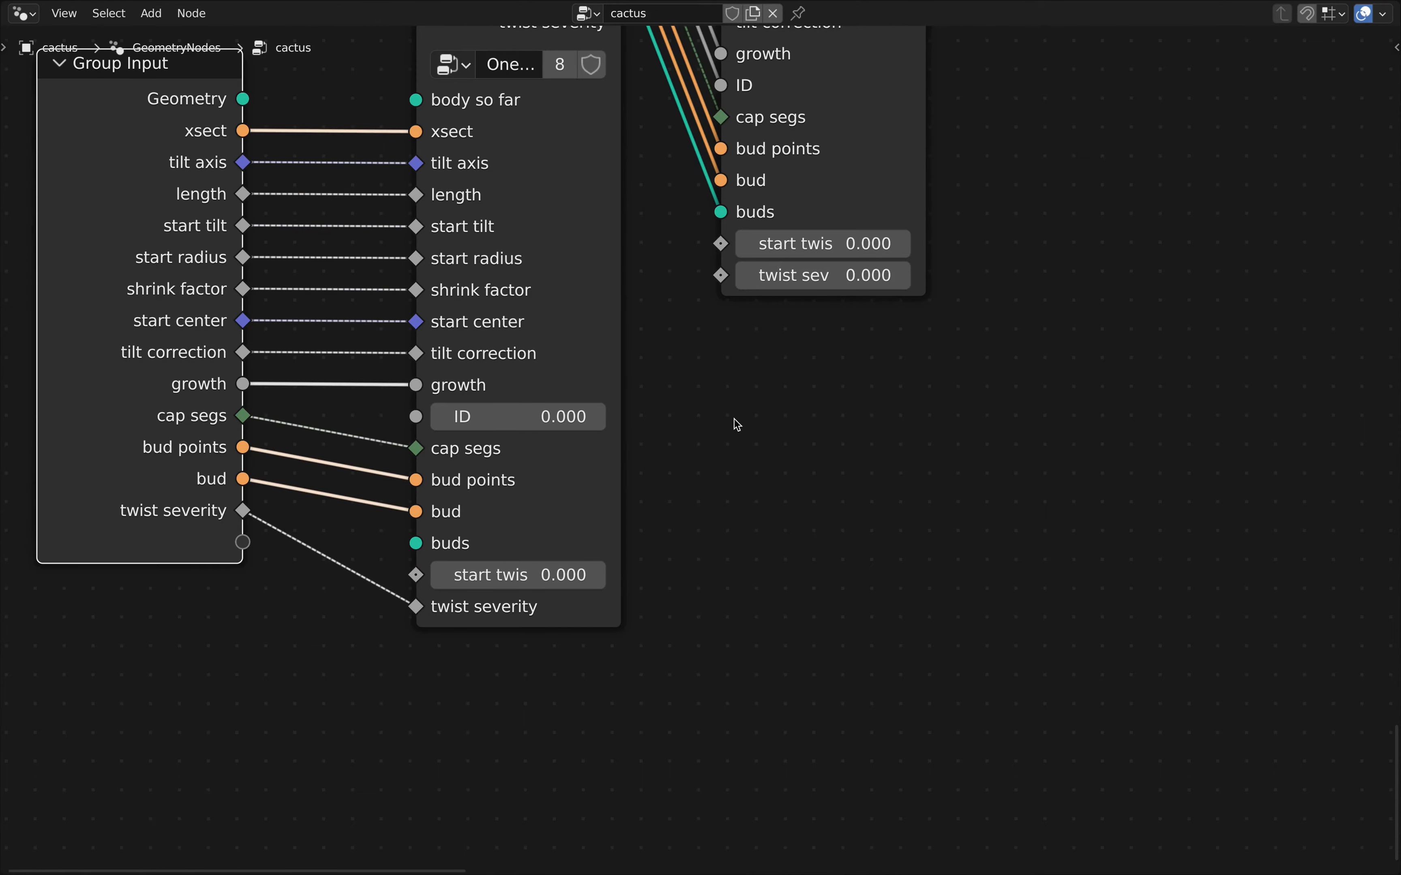
# Step: Lower the Group Input and first One Segment node, then link end twist and twist severity to the second One Segment node
pyautogui.scroll(-7, 734, 423)
pyautogui.moveTo(734, 422); pyautogui.dragTo(534, 429, button='middle')
pyautogui.moveTo(535, 429); pyautogui.dragTo(231, 371)
pyautogui.press('g')
pyautogui.click(500, 538)
pyautogui.moveTo(468, 326); pyautogui.dragTo(526, 326)
pyautogui.moveTo(468, 344); pyautogui.dragTo(526, 344)
# Step: Lower the chain through the second One Segment node along Y and link its end twist and twist severity to the third
pyautogui.moveTo(706, 289); pyautogui.dragTo(232, 417)
pyautogui.press('g')
pyautogui.press('y')
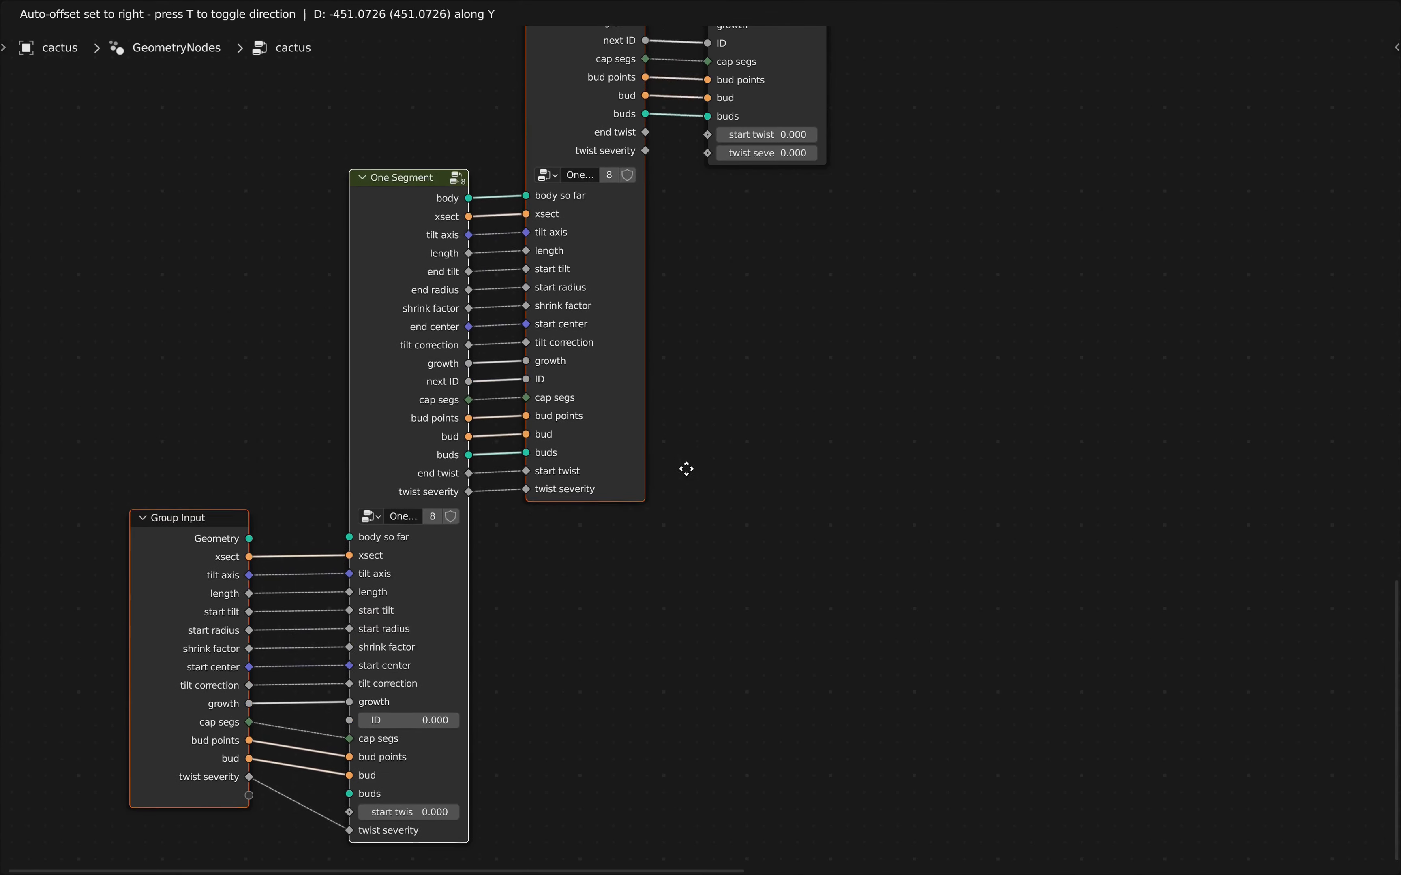
pyautogui.click(689, 473)
pyautogui.moveTo(645, 136); pyautogui.dragTo(708, 135)
pyautogui.moveTo(645, 155); pyautogui.dragTo(707, 154)
# Step: Lower the chain through the third One Segment node along Y and link its end twist and twist severity to the fourth
pyautogui.scroll(-5, 718, 208)
pyautogui.press('g')
pyautogui.press('y')
pyautogui.click(835, 454)
pyautogui.moveTo(775, 223); pyautogui.dragTo(807, 222)
pyautogui.moveTo(775, 233); pyautogui.dragTo(808, 233)
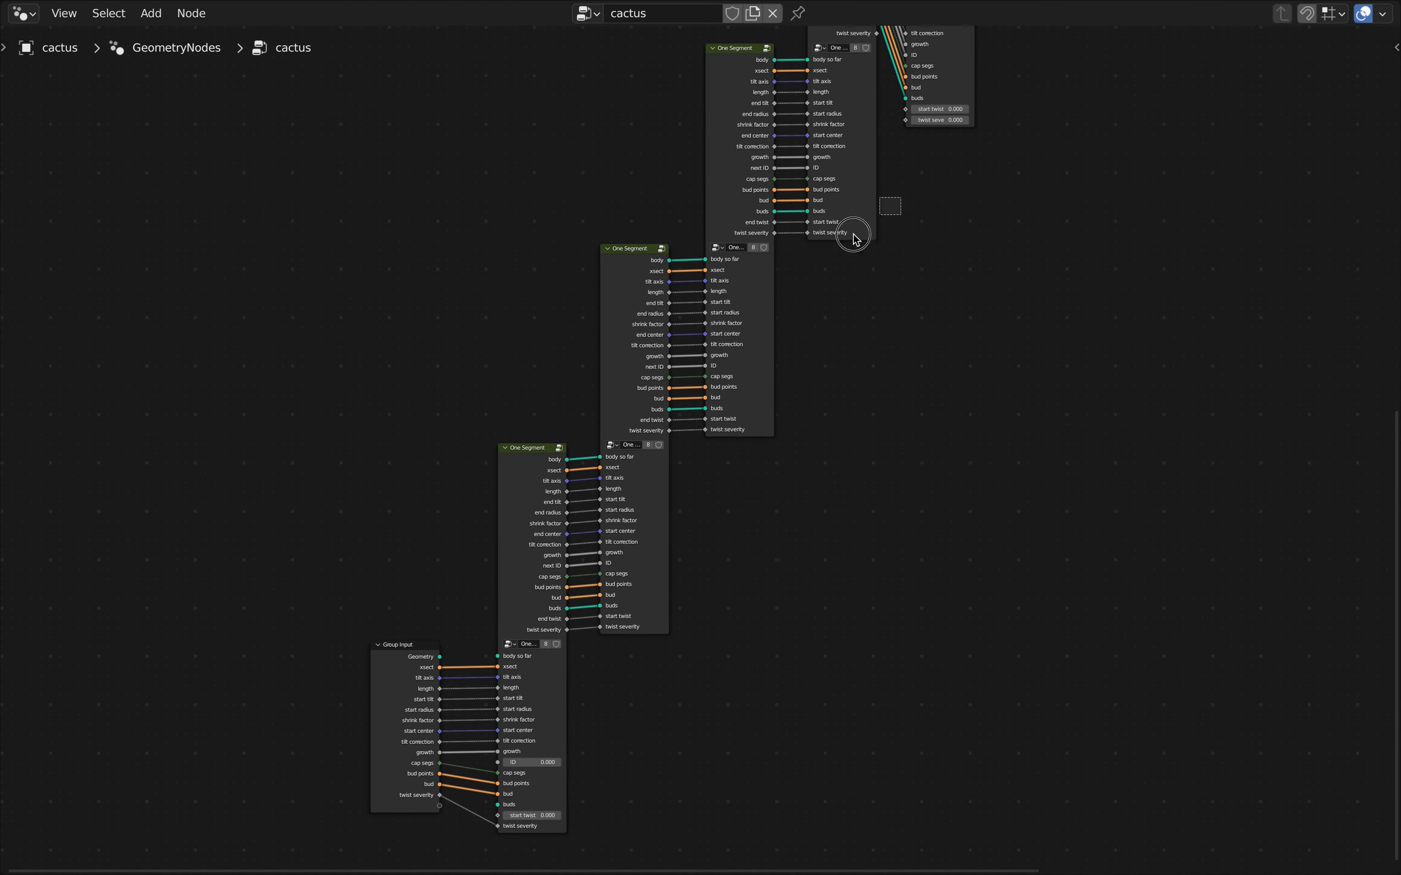
# Step: Lower the chain through the fourth One Segment node along Y and link its end twist and twist severity to the fifth
pyautogui.scroll(-2, 885, 428)
pyautogui.moveTo(885, 429); pyautogui.dragTo(553, 501, button='middle')
pyautogui.moveTo(87, 718); pyautogui.dragTo(625, 303)
pyautogui.press('g')
pyautogui.press('y')
pyautogui.click(625, 380)
pyautogui.scroll(4, 581, 266)
pyautogui.scroll(-6, 649, 273)
# Step: Lower the chain through the fifth One Segment node along Y and link its end twist and twist severity to the sixth
pyautogui.moveTo(243, 747); pyautogui.dragTo(654, 246)
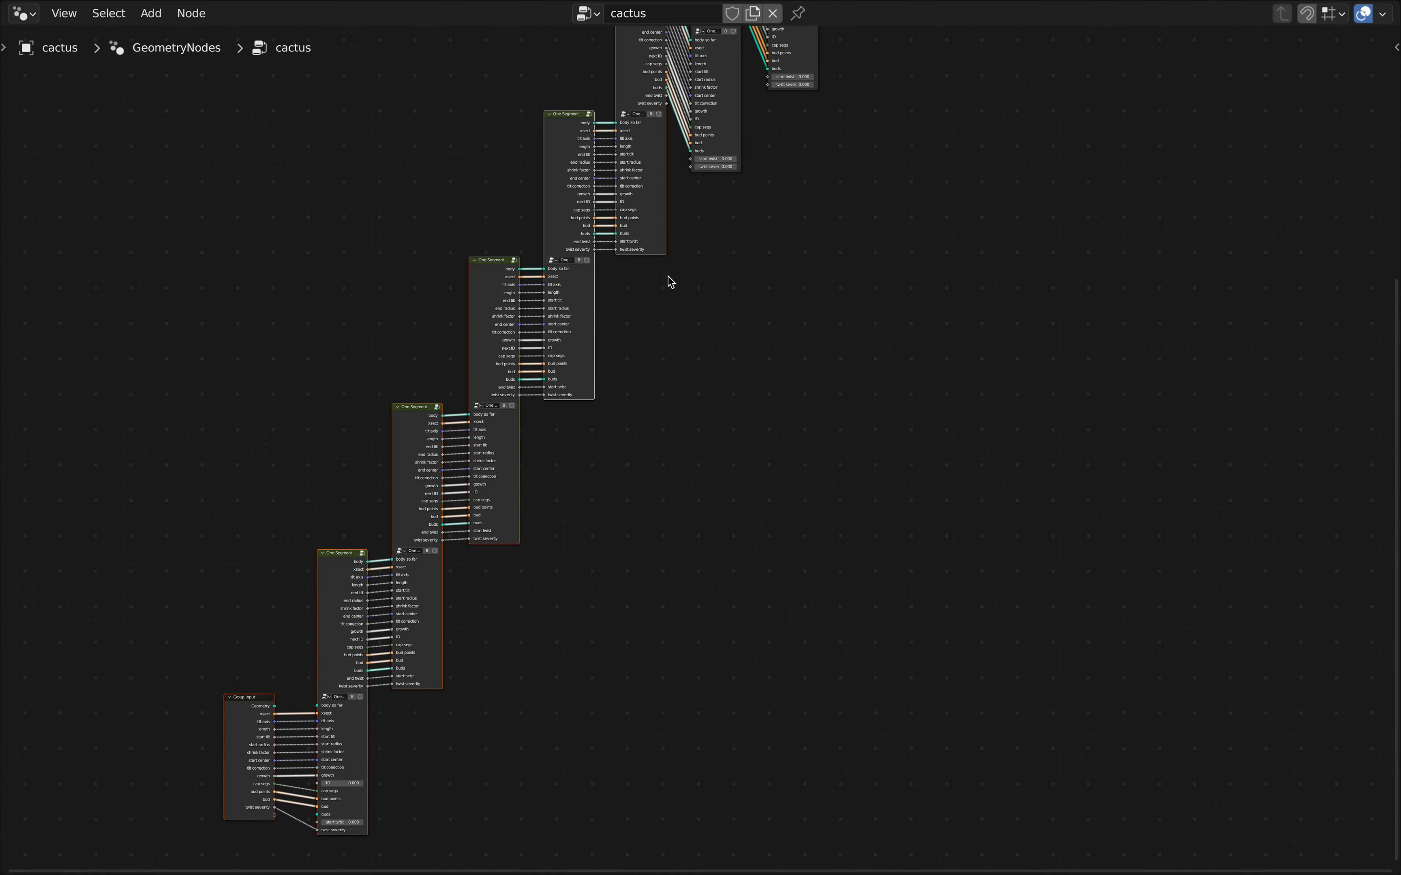
pyautogui.press('g')
pyautogui.press('y')
pyautogui.click(666, 342)
pyautogui.moveTo(627, 158); pyautogui.dragTo(695, 156)
pyautogui.moveTo(627, 180); pyautogui.dragTo(695, 178)
# Step: Lower the chain through the sixth One Segment node along Y and link its end twist and twist severity to the seventh
pyautogui.press('g')
pyautogui.press('y')
pyautogui.moveTo(330, 741); pyautogui.dragTo(765, 202)
pyautogui.click(723, 400)
pyautogui.scroll(4, 741, 151)
pyautogui.moveTo(715, 218); pyautogui.dragTo(765, 218)
# Step: Lower the chain through the seventh One Segment node along Y and link its end twist and twist severity to the eighth
pyautogui.scroll(-6, 766, 267)
pyautogui.press('g')
pyautogui.press('y')
pyautogui.moveTo(457, 747); pyautogui.dragTo(844, 207)
pyautogui.click(847, 351)
pyautogui.moveTo(791, 223); pyautogui.dragTo(844, 224)
# Step: Test the cactus modifier's twist by setting twist severity to 0.2 and varying the value
pyautogui.scroll(-8, 844, 238)
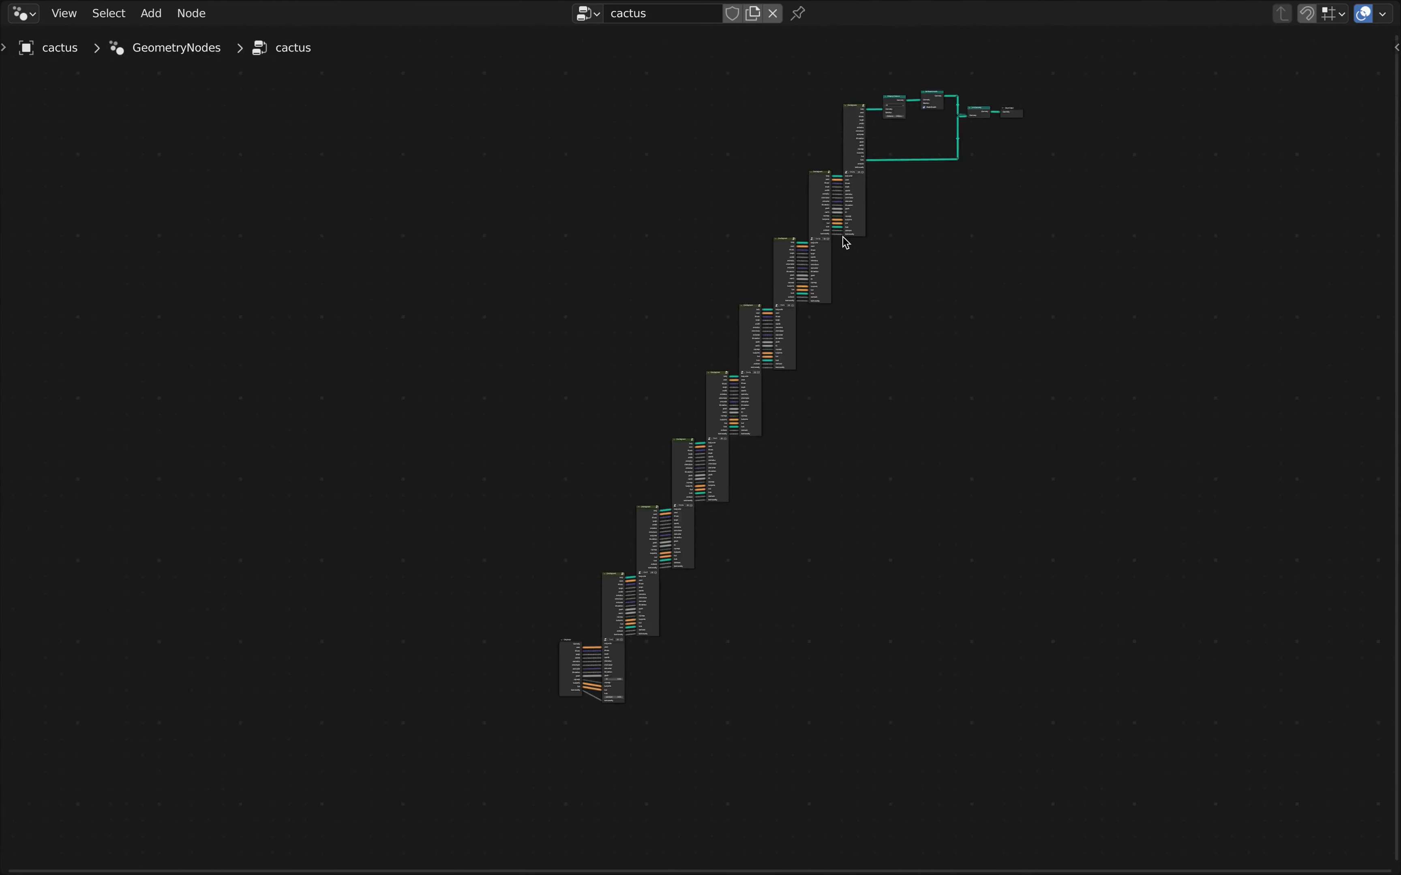
pyautogui.moveTo(618, 677); pyautogui.dragTo(683, 438, button='middle')
pyautogui.scroll(10, 683, 438)
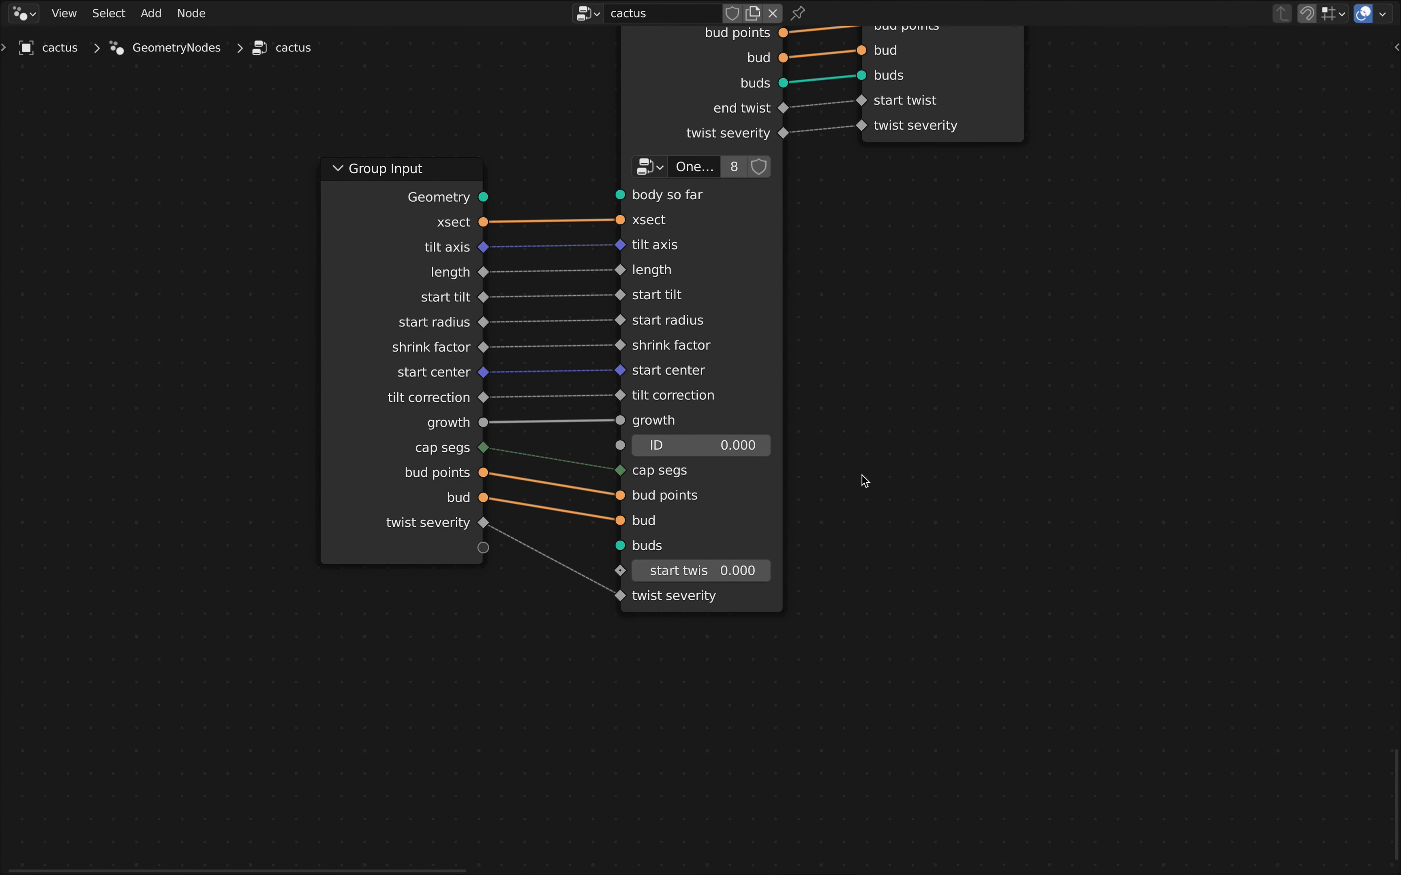
pyautogui.scroll(-2, 862, 475)
pyautogui.moveTo(862, 471); pyautogui.dragTo(777, 562, button='middle')
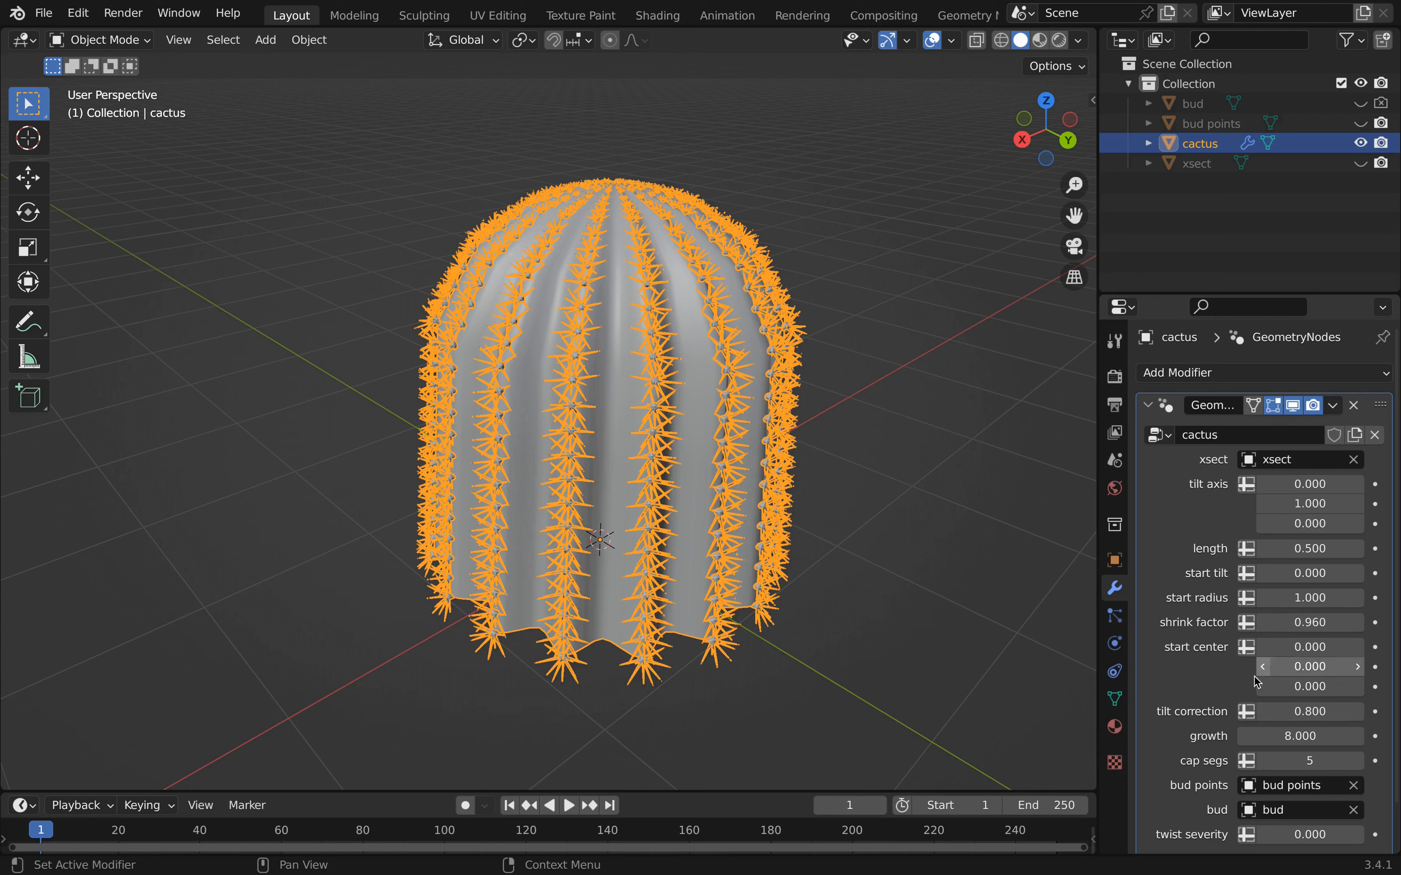
pyautogui.scroll(-2, 1232, 728)
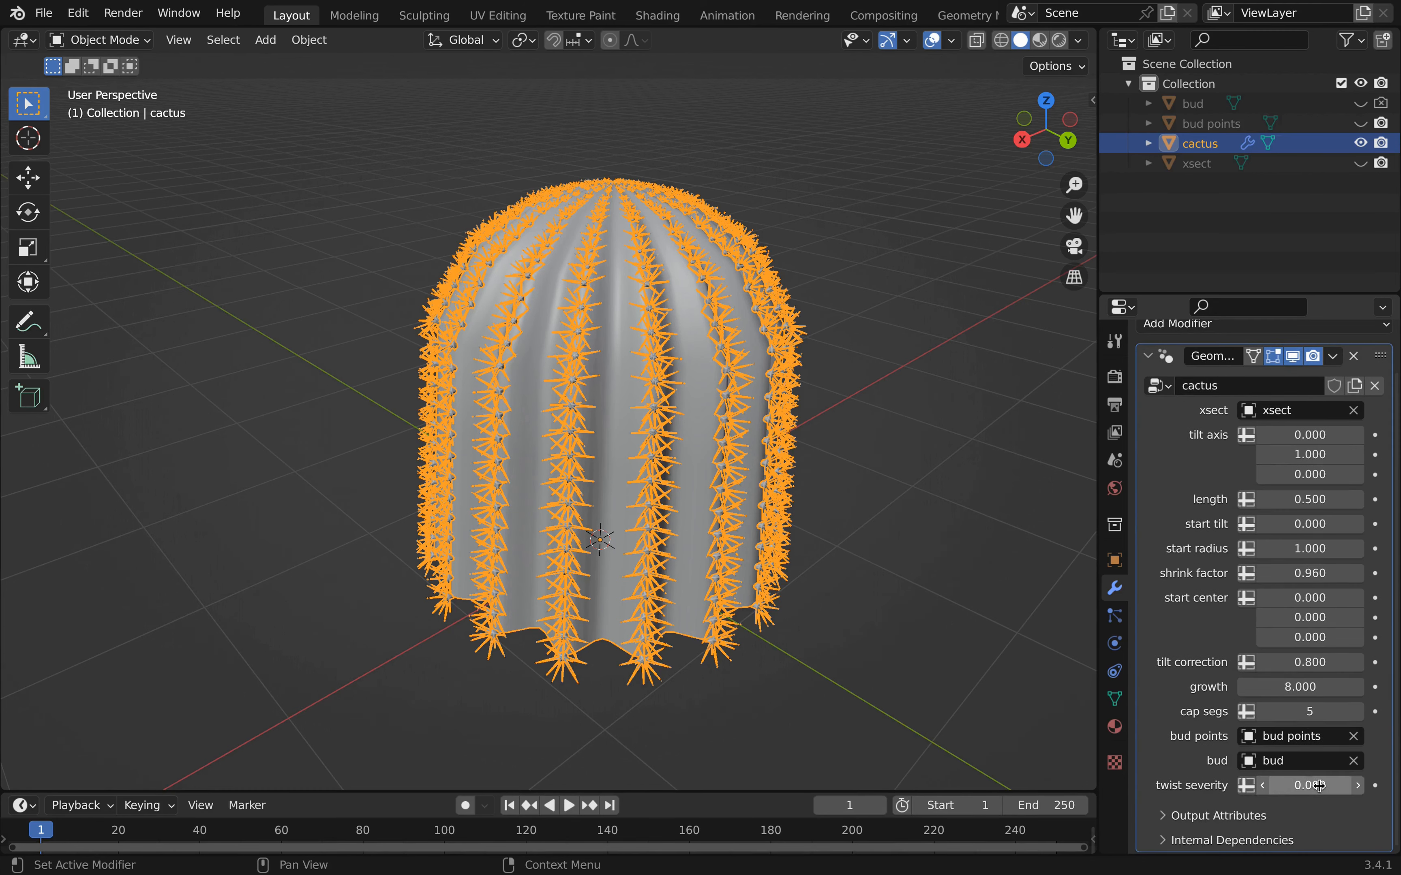
pyautogui.click(1316, 789)
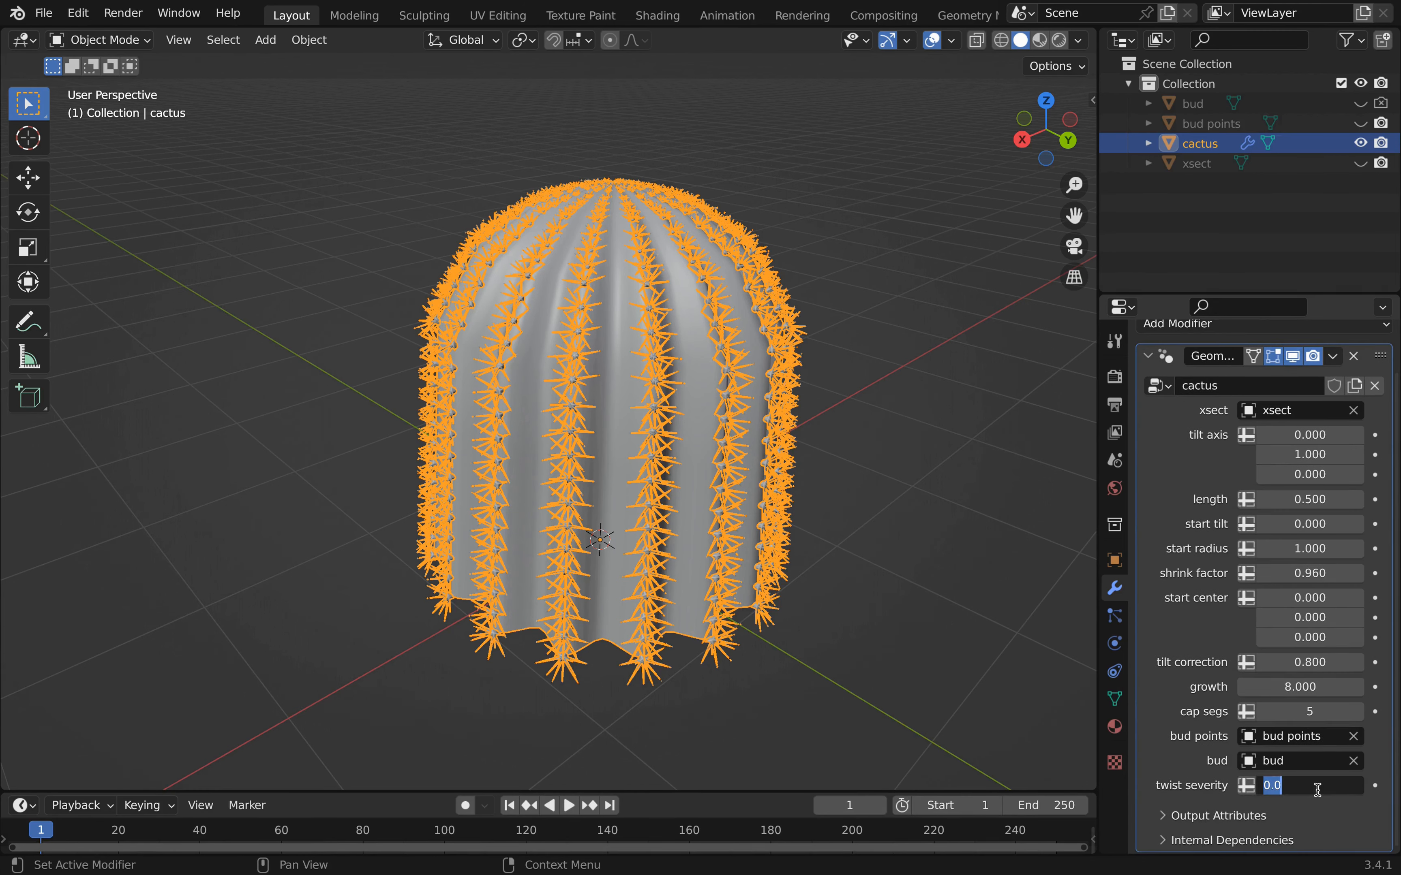
pyautogui.press('Return')
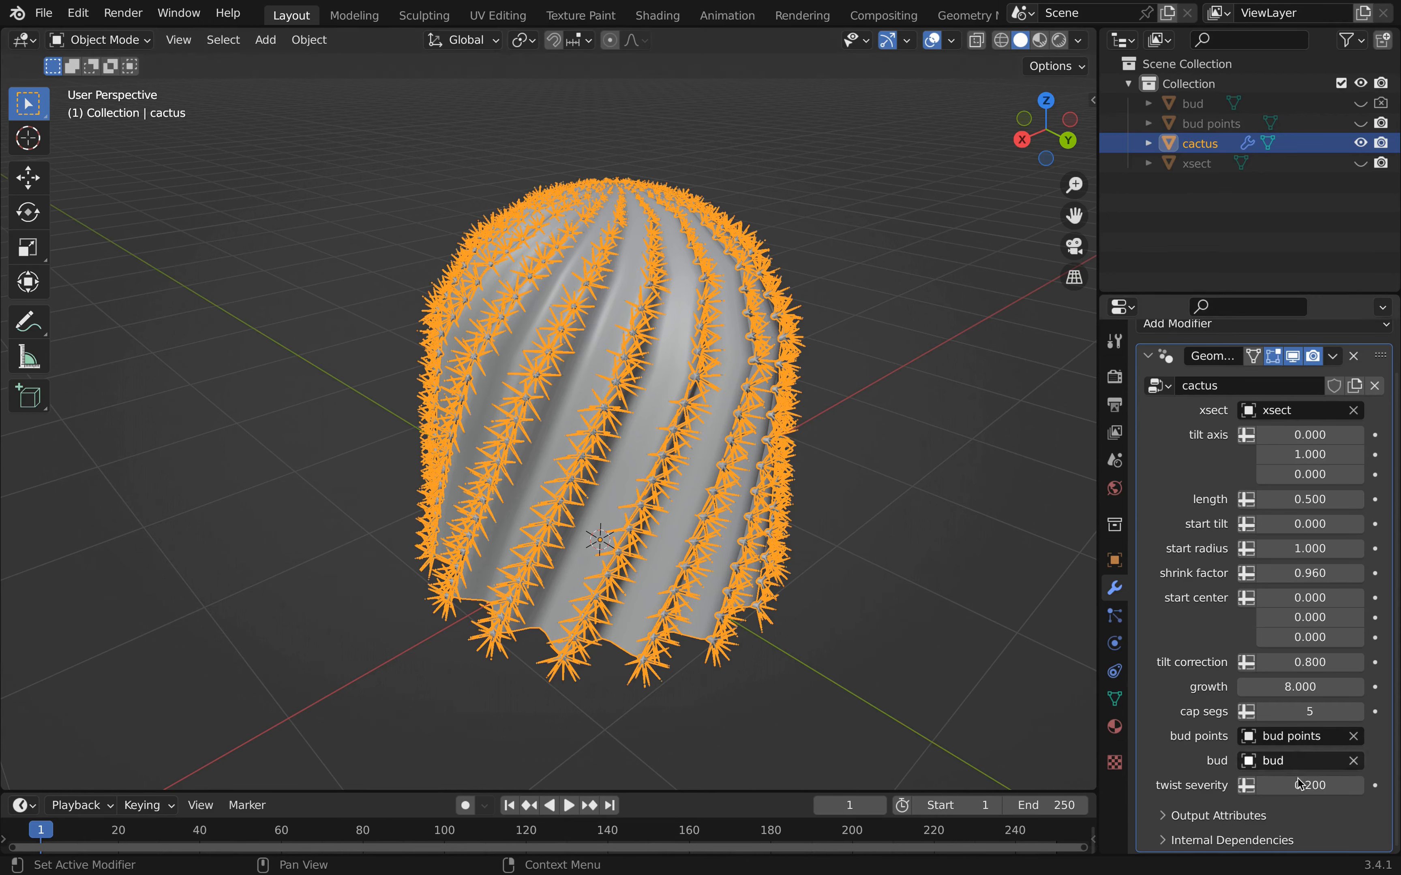
pyautogui.moveTo(1298, 786)
pyautogui.mouseDown()
pyautogui.moveTo(1332, 786)
pyautogui.moveTo(1253, 786)
pyautogui.moveTo(1300, 787)
pyautogui.moveTo(1257, 786)
pyautogui.moveTo(1300, 786)
pyautogui.moveTo(1280, 787)
pyautogui.mouseUp()
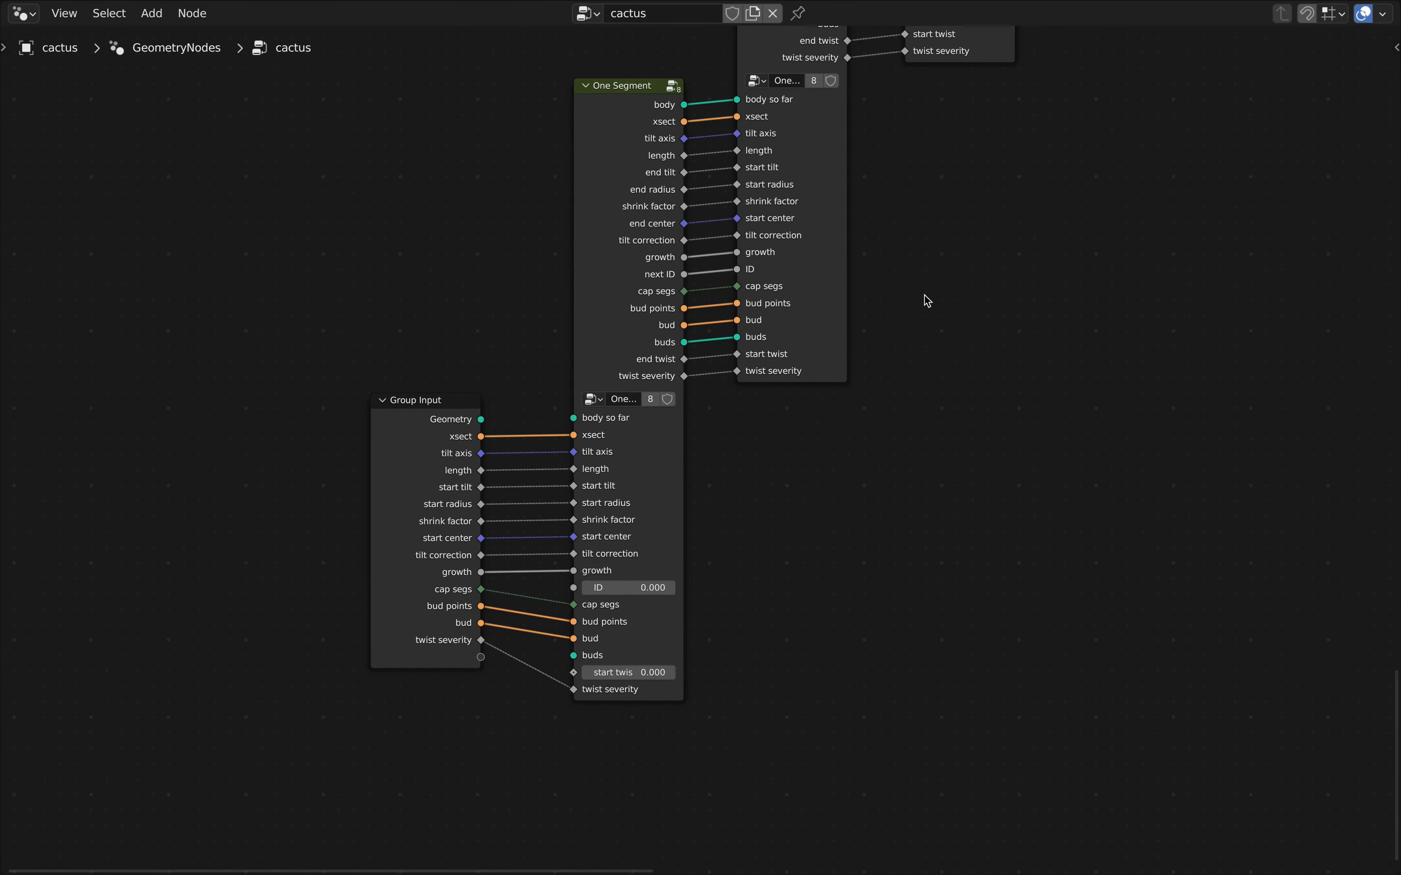
# Step: Open the first One Segment group for editing and go to its Group Input node
pyautogui.scroll(-6, 909, 327)
pyautogui.moveTo(928, 289); pyautogui.dragTo(913, 409, button='middle')
pyautogui.moveTo(785, 299); pyautogui.dragTo(768, 303, button='middle')
pyautogui.scroll(6, 709, 289)
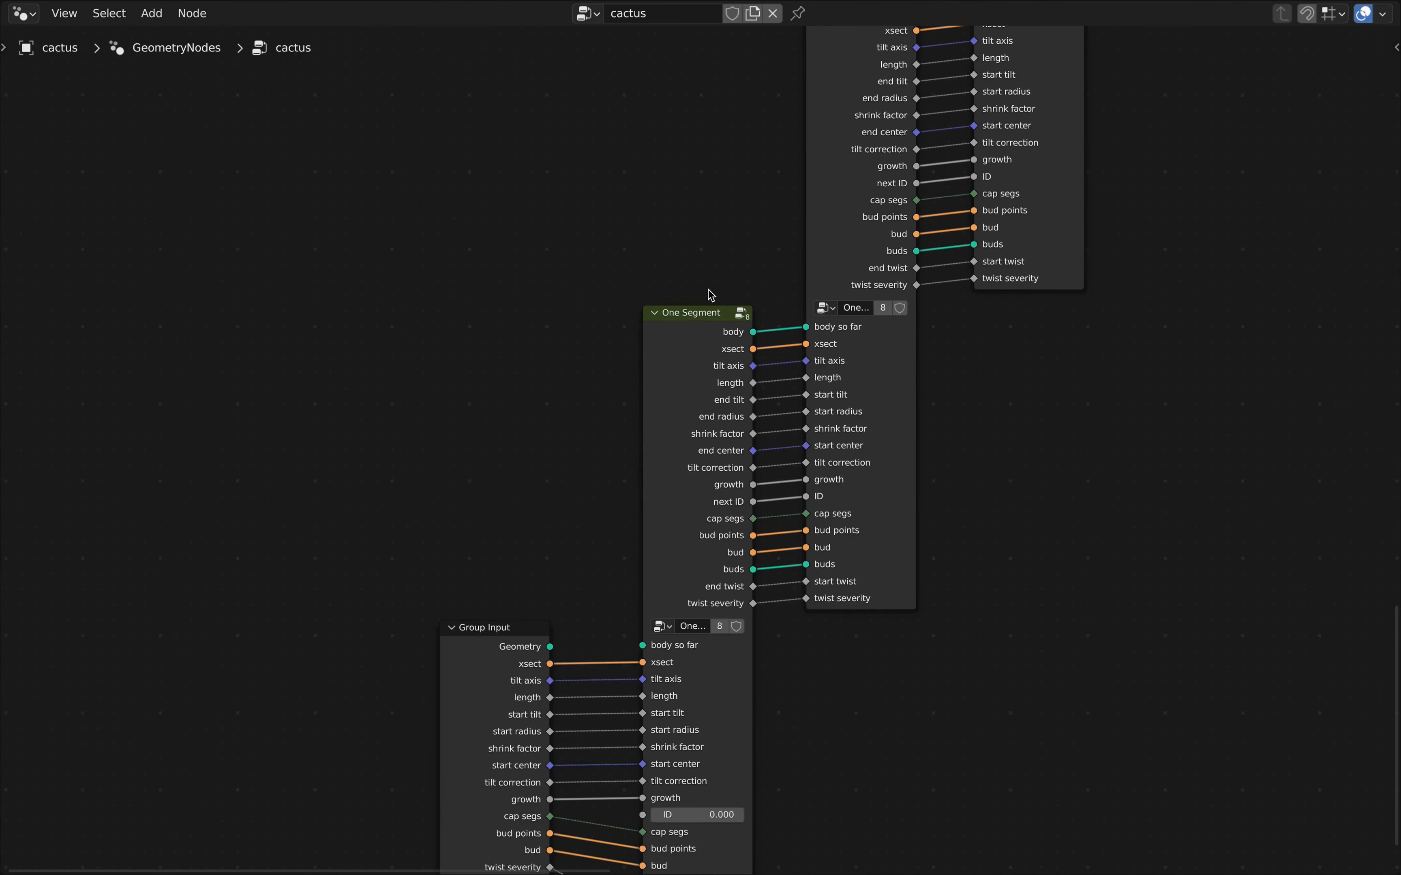
pyautogui.scroll(1, 712, 295)
pyautogui.click(696, 328)
pyautogui.press('Tab')
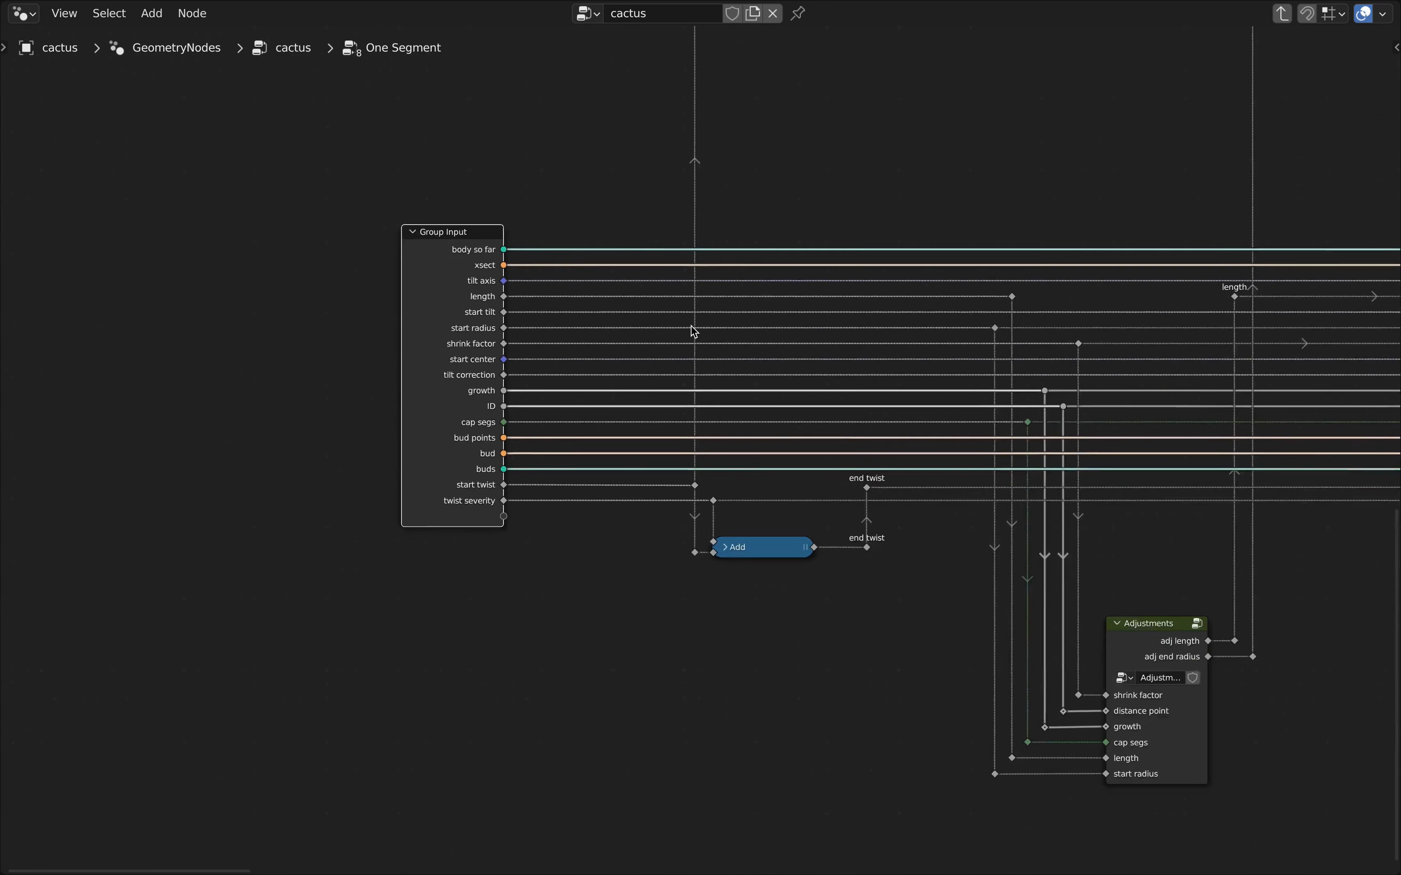
pyautogui.scroll(-12, 692, 327)
pyautogui.moveTo(817, 332); pyautogui.dragTo(602, 323, button='middle')
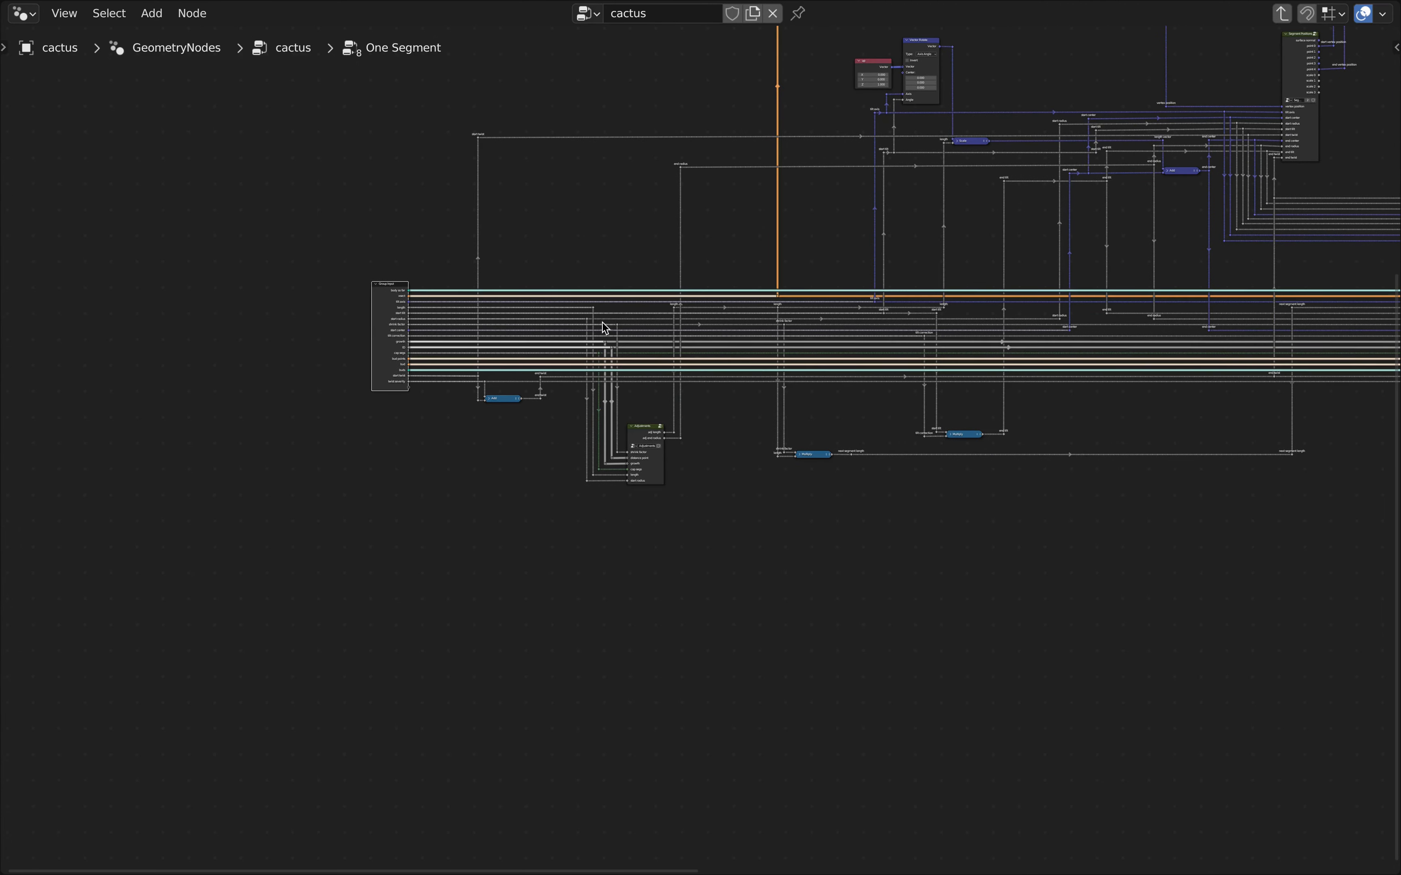
pyautogui.scroll(-2, 595, 255)
pyautogui.moveTo(613, 244); pyautogui.dragTo(736, 312, button='middle')
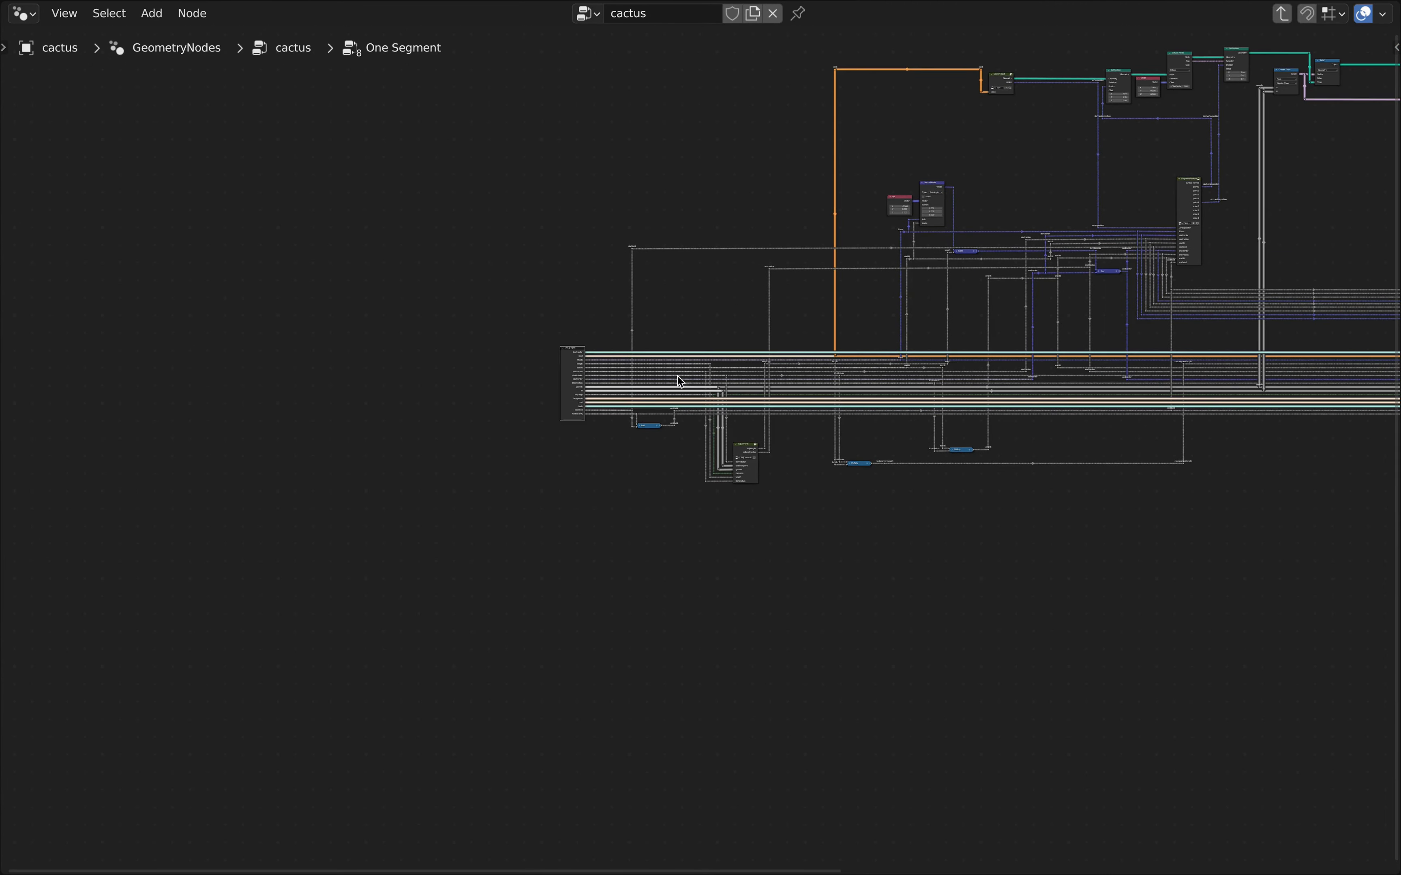
pyautogui.scroll(6, 677, 376)
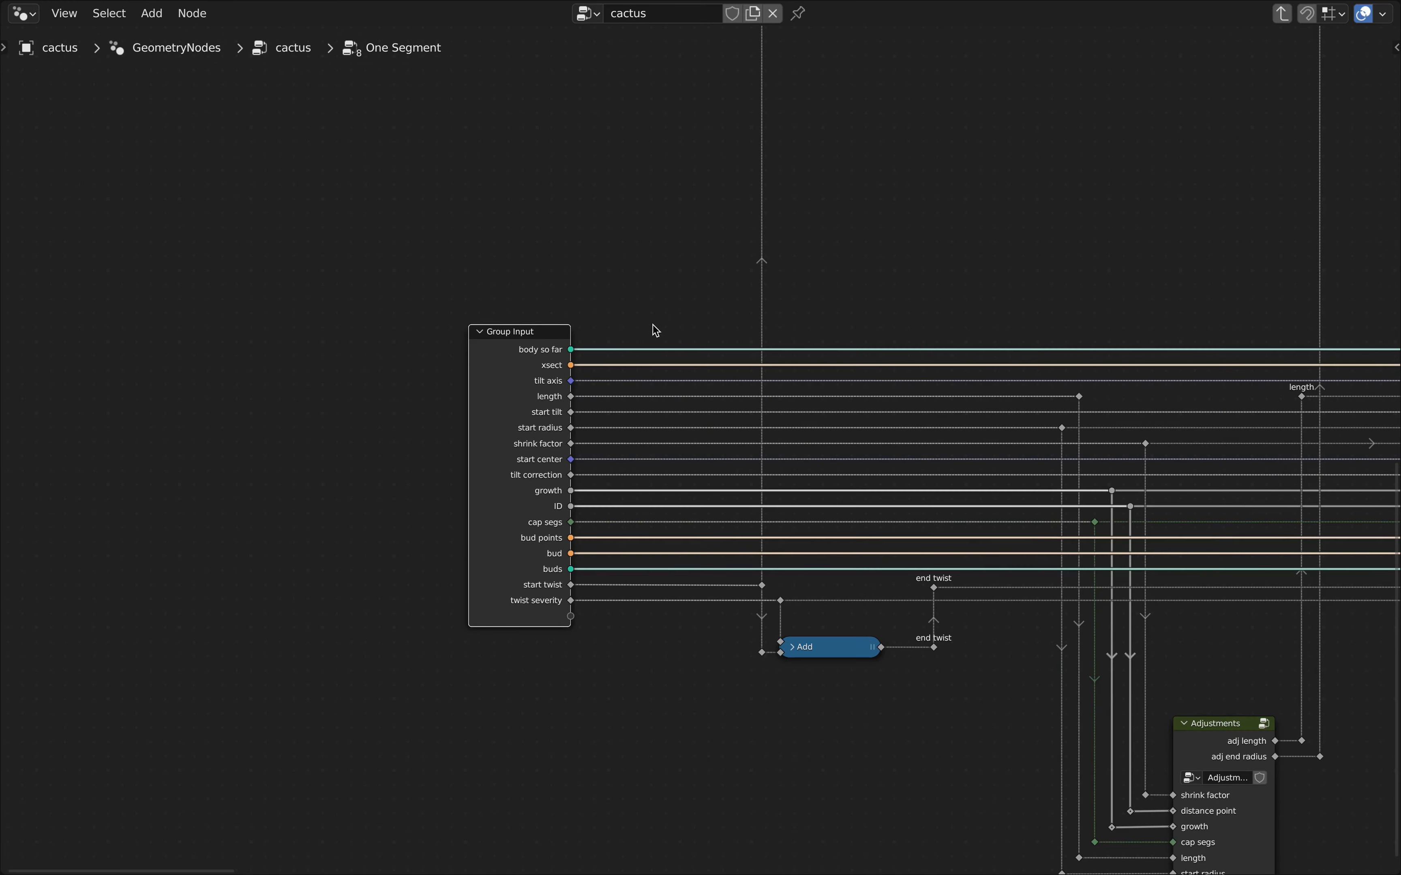
pyautogui.moveTo(653, 326); pyautogui.dragTo(764, 229, button='middle')
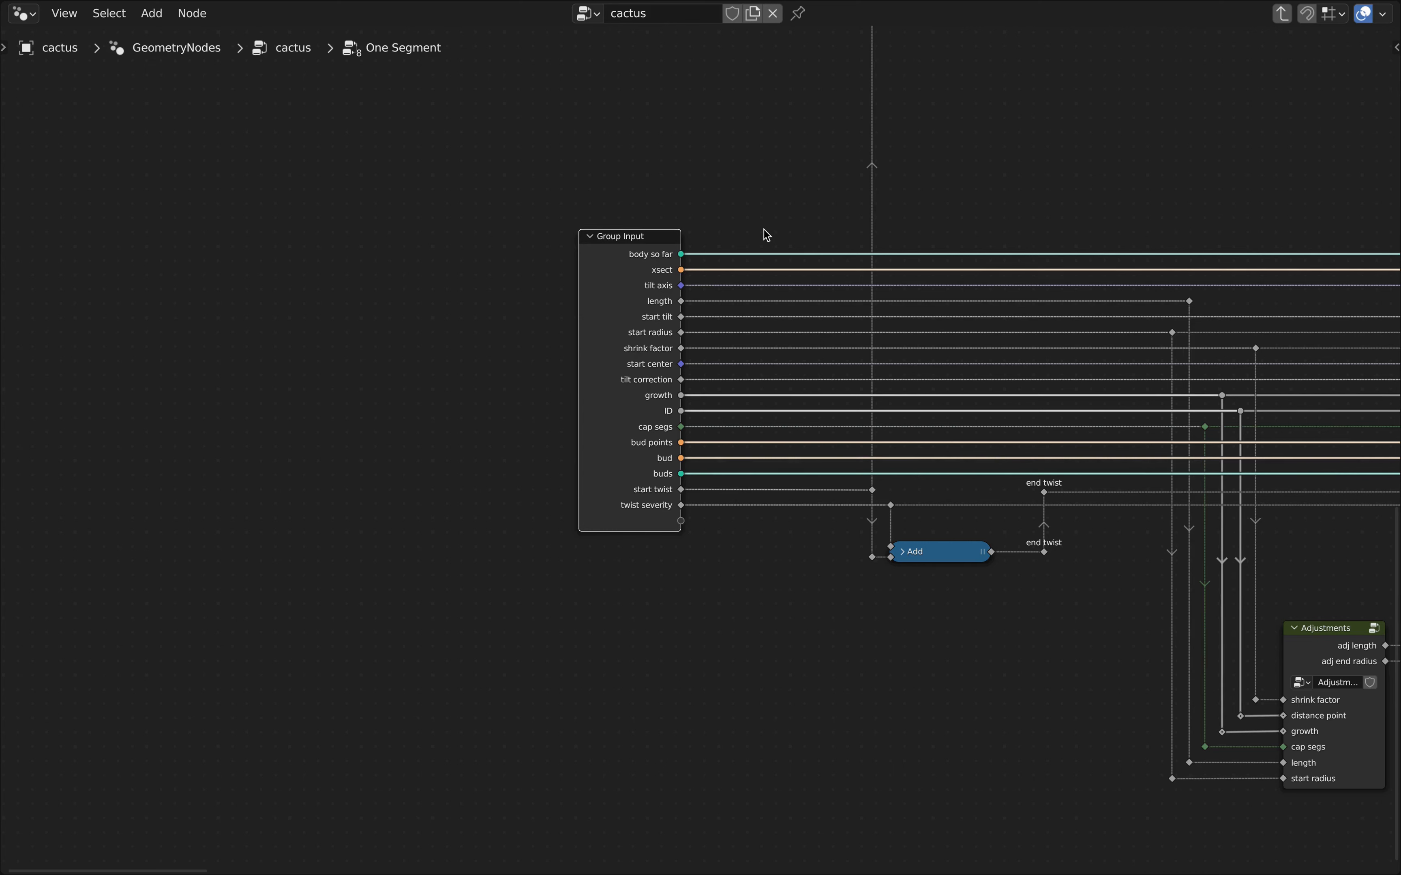
# Step: Move the Group Input node along X away from the twist Add node to make room beside it
pyautogui.click(722, 212)
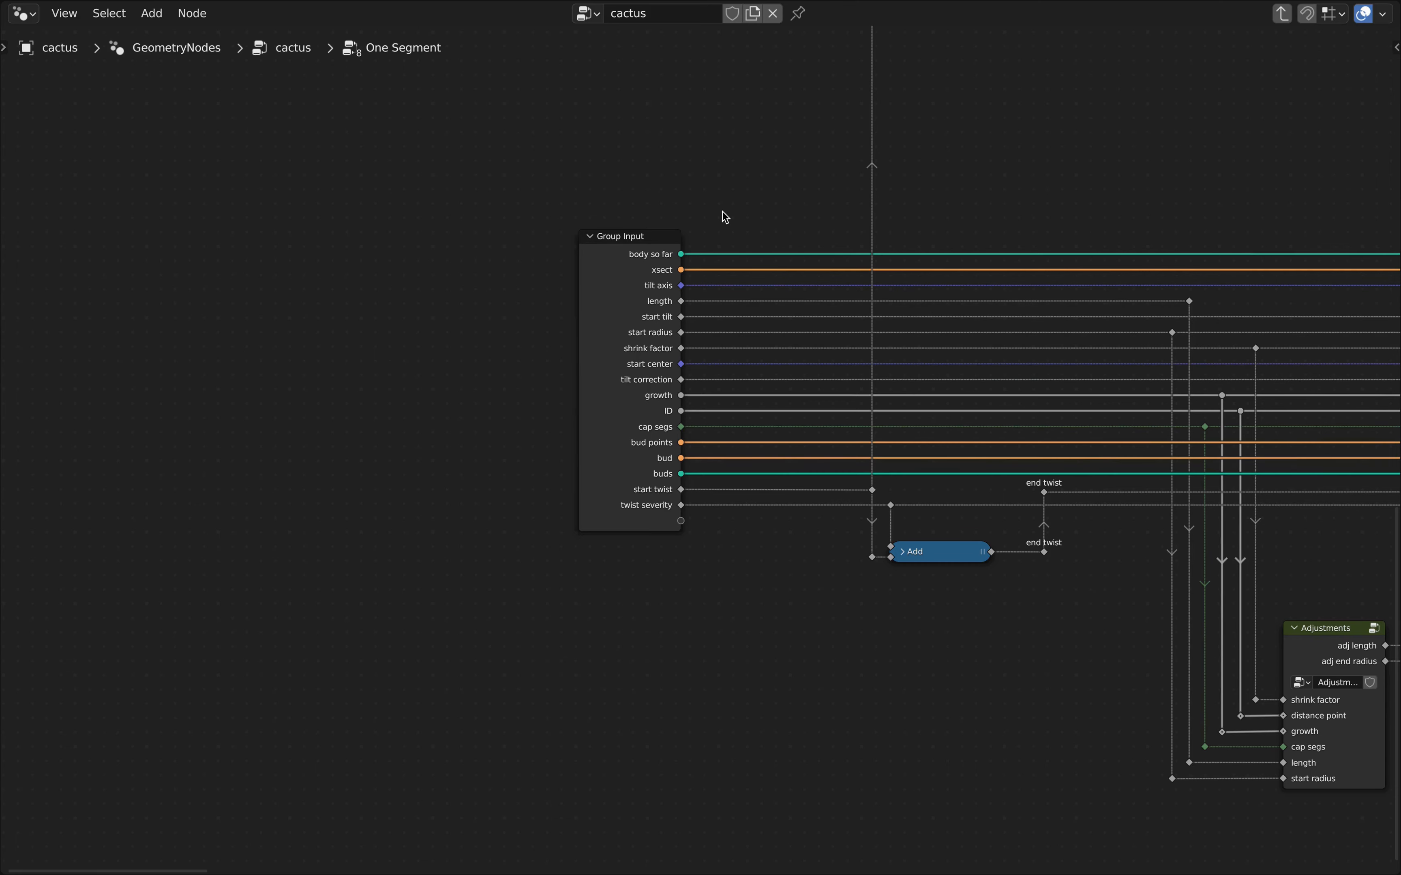
pyautogui.click(643, 235)
pyautogui.press('g')
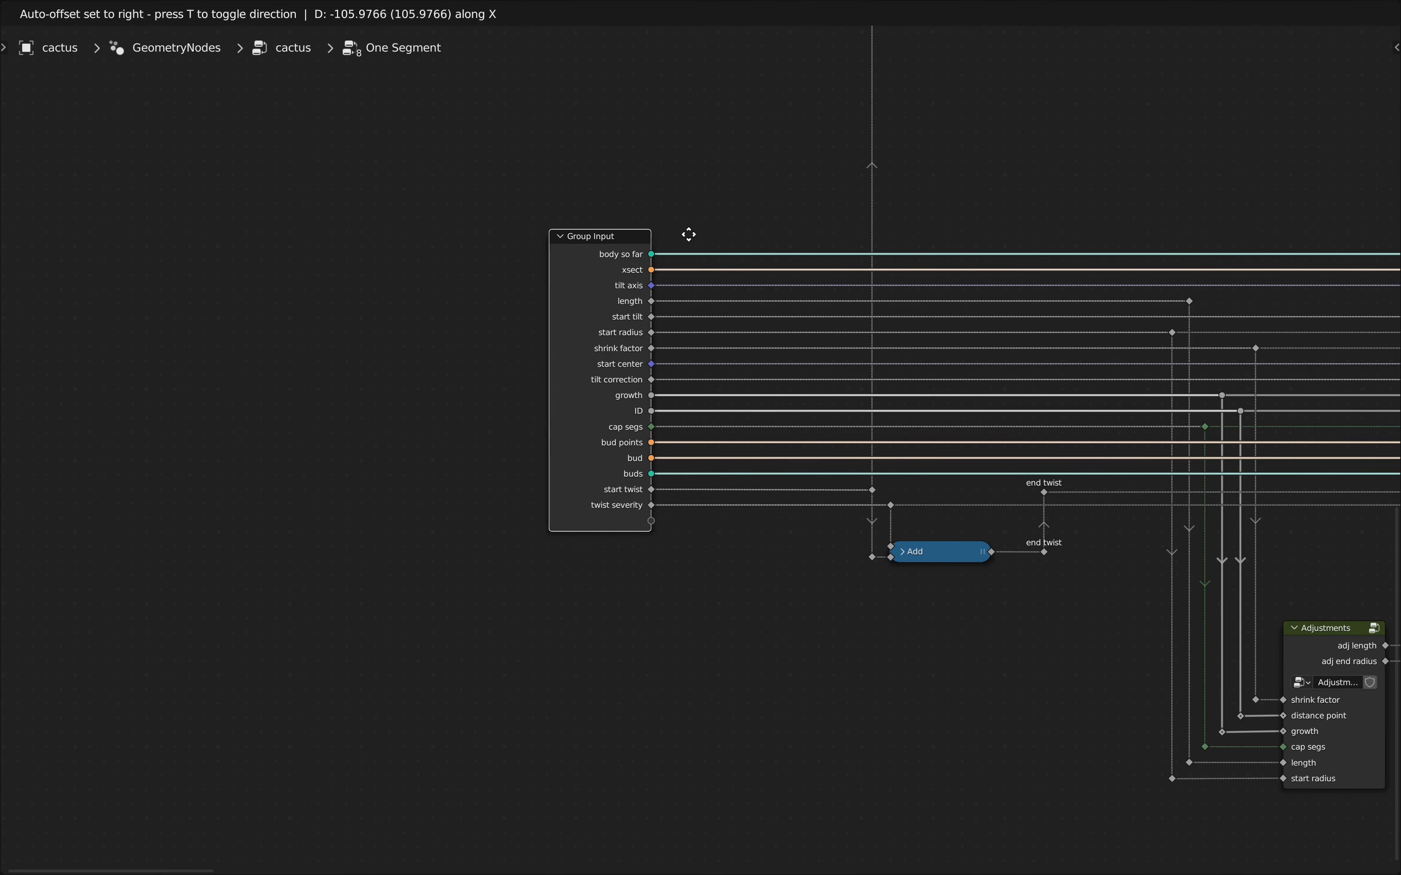
pyautogui.click(389, 230)
pyautogui.scroll(-2, 592, 228)
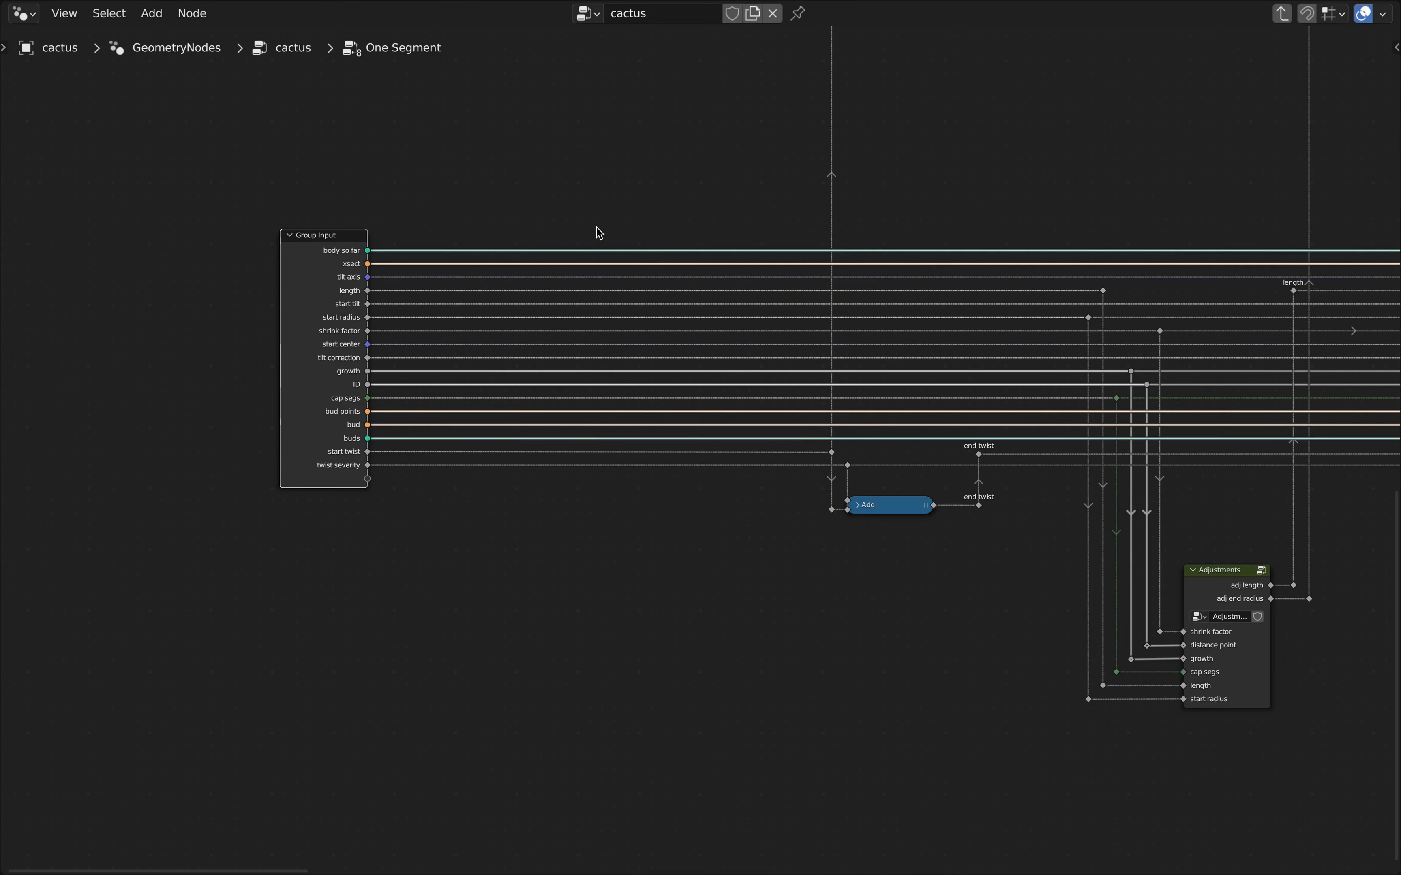
pyautogui.moveTo(674, 222); pyautogui.dragTo(752, 261, button='middle')
pyautogui.scroll(2, 754, 485)
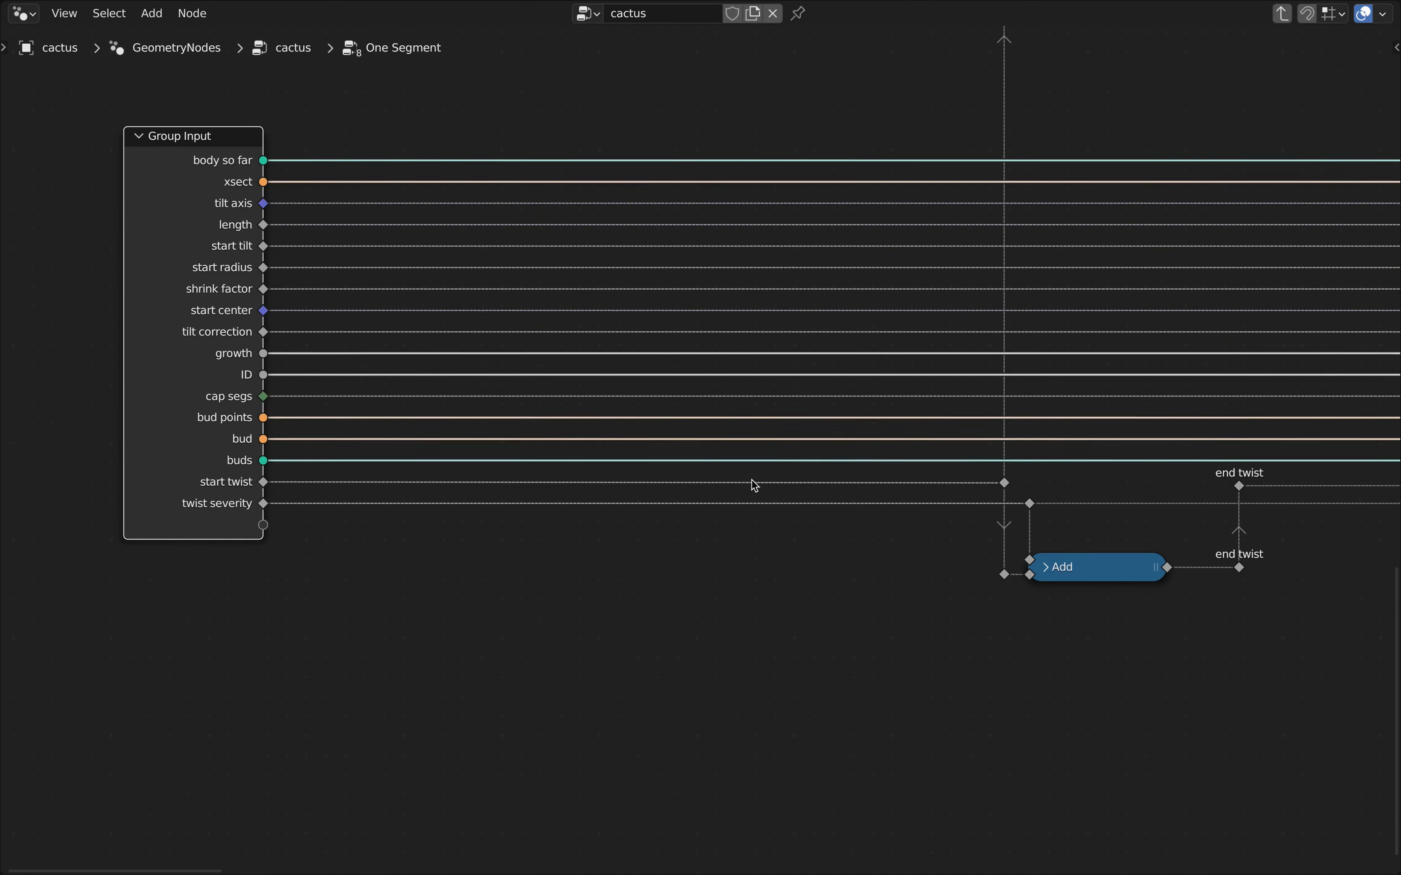
pyautogui.moveTo(815, 324); pyautogui.dragTo(849, 385, button='middle')
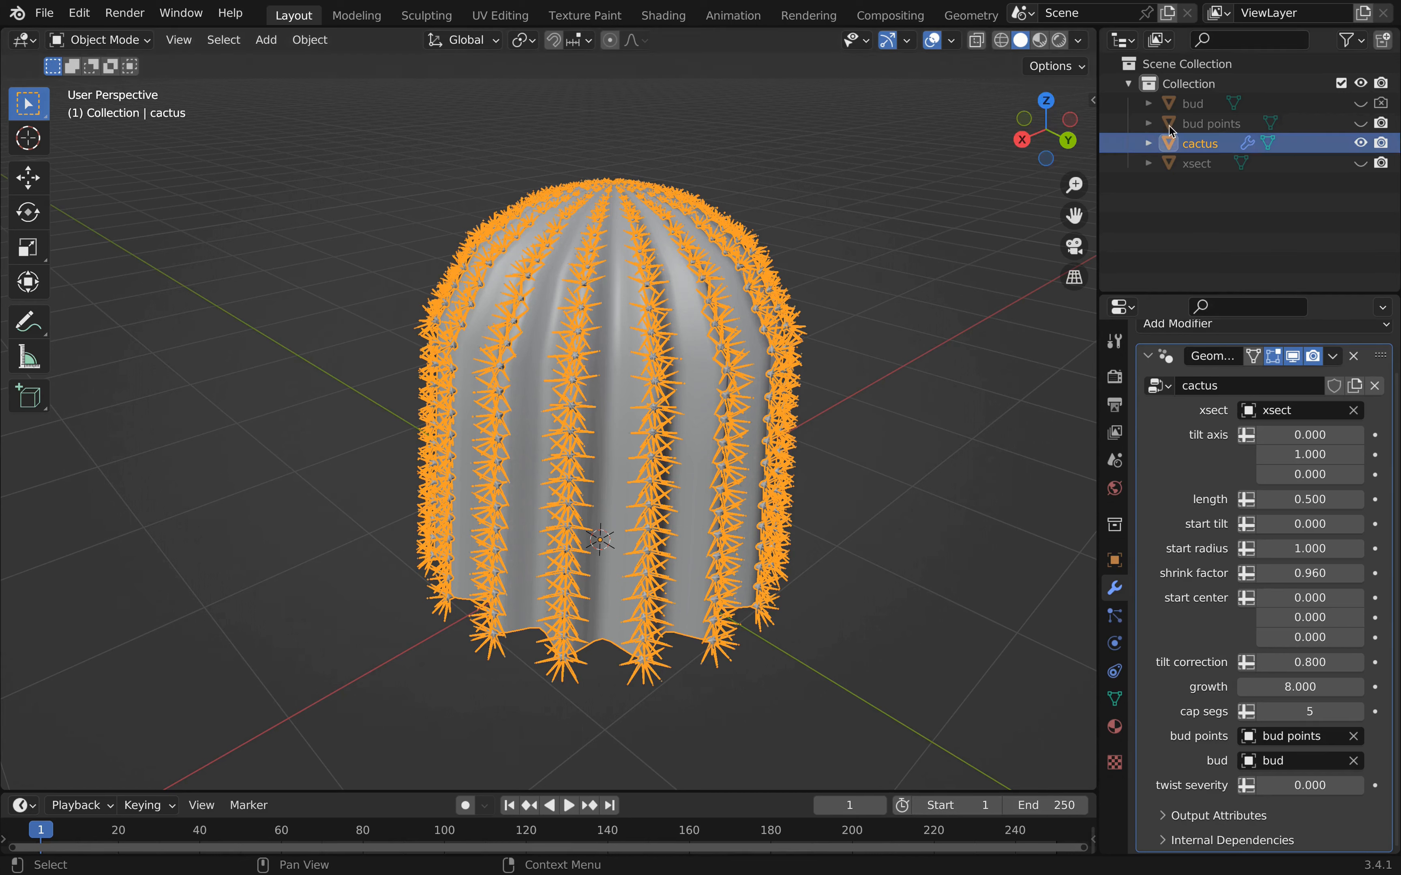
# Step: Add a sphere empty at the world origin and rename it "obj for RNG"
pyautogui.hotkey('shift', 'a')
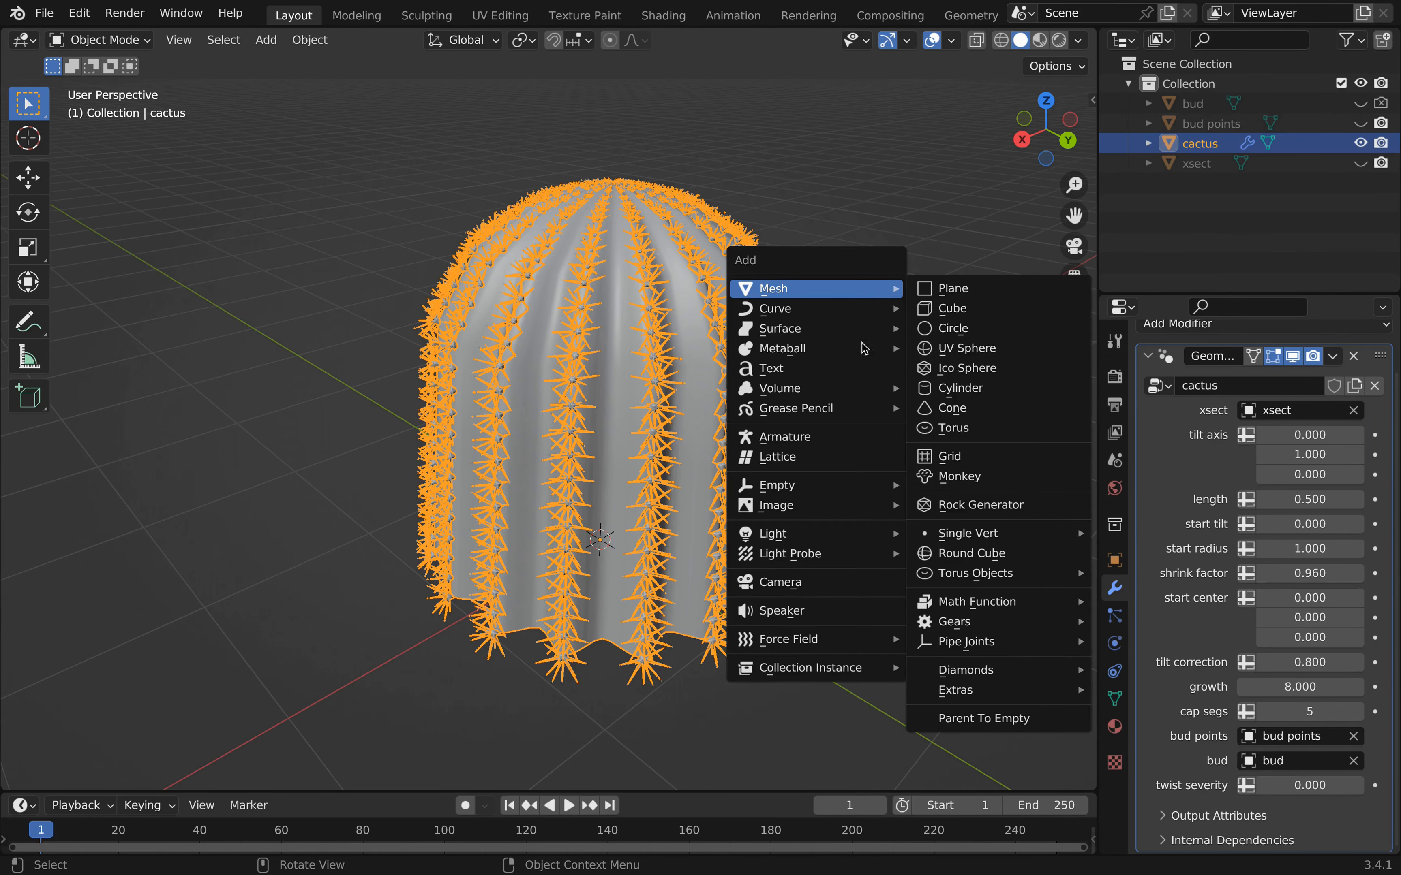
pyautogui.moveTo(843, 485)
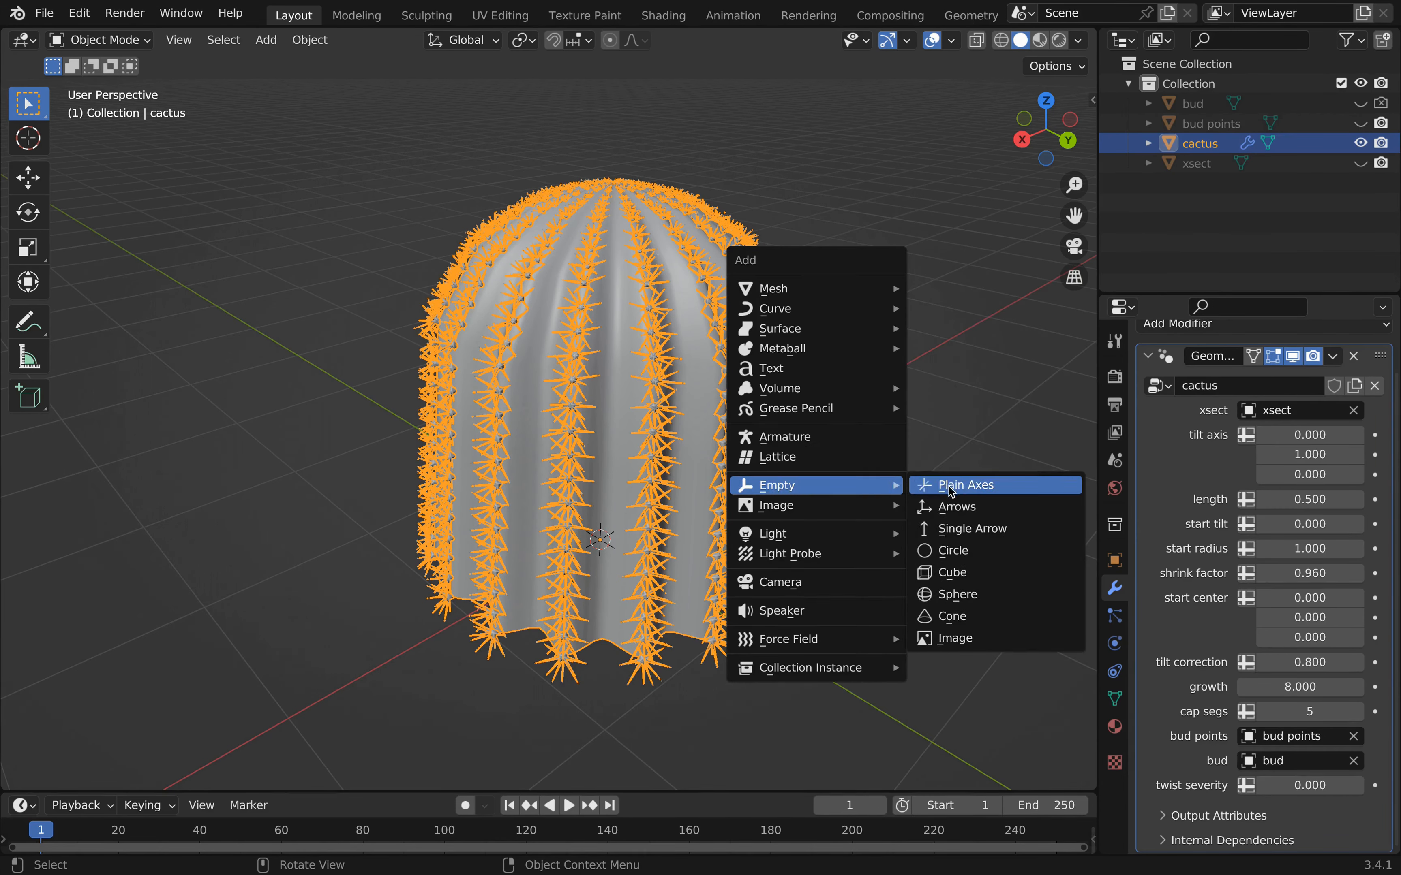
pyautogui.click(969, 595)
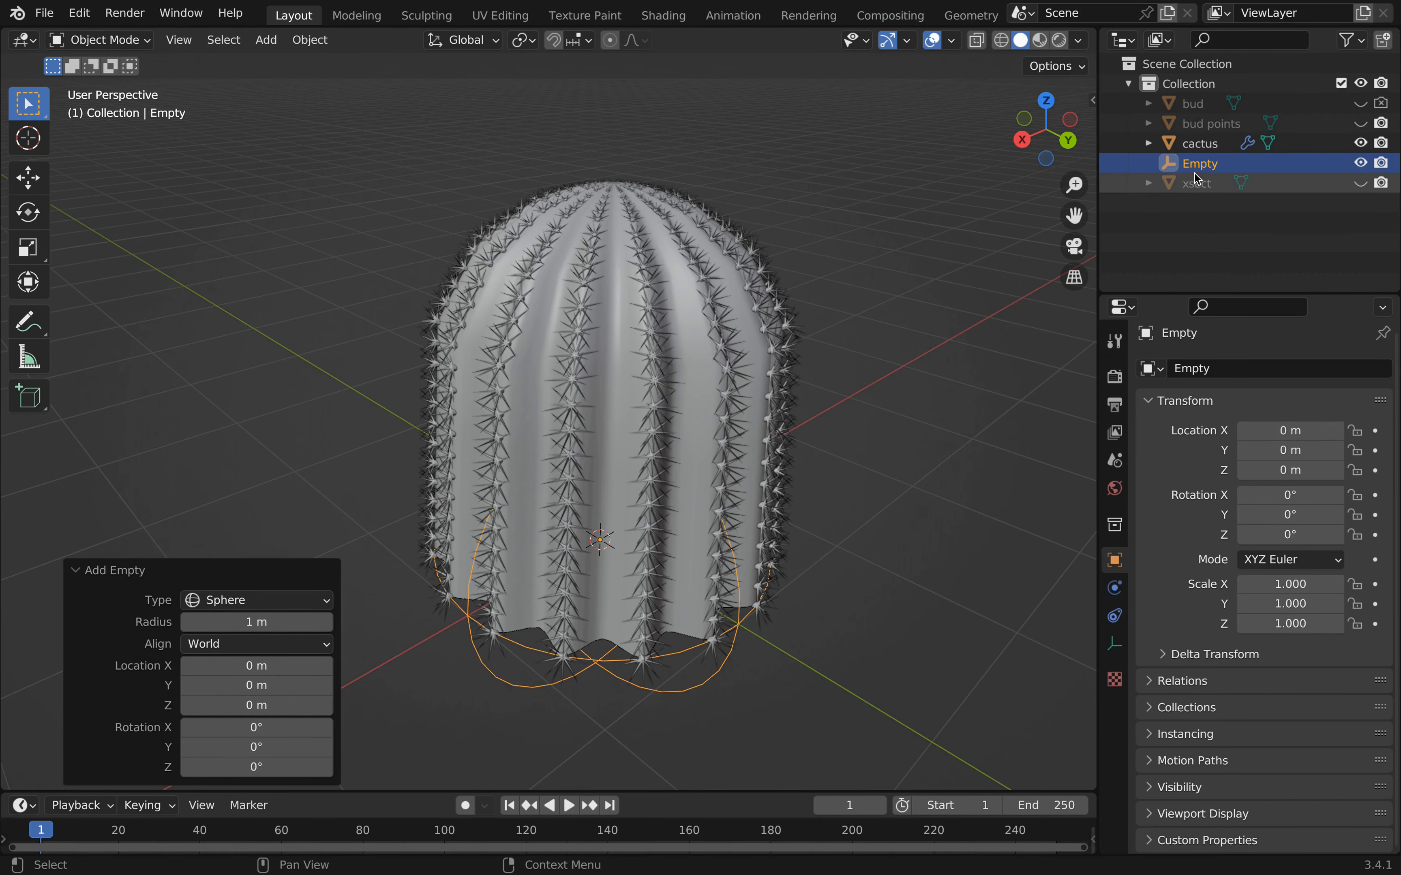
pyautogui.click(1207, 164)
pyautogui.doubleClick(1209, 162)
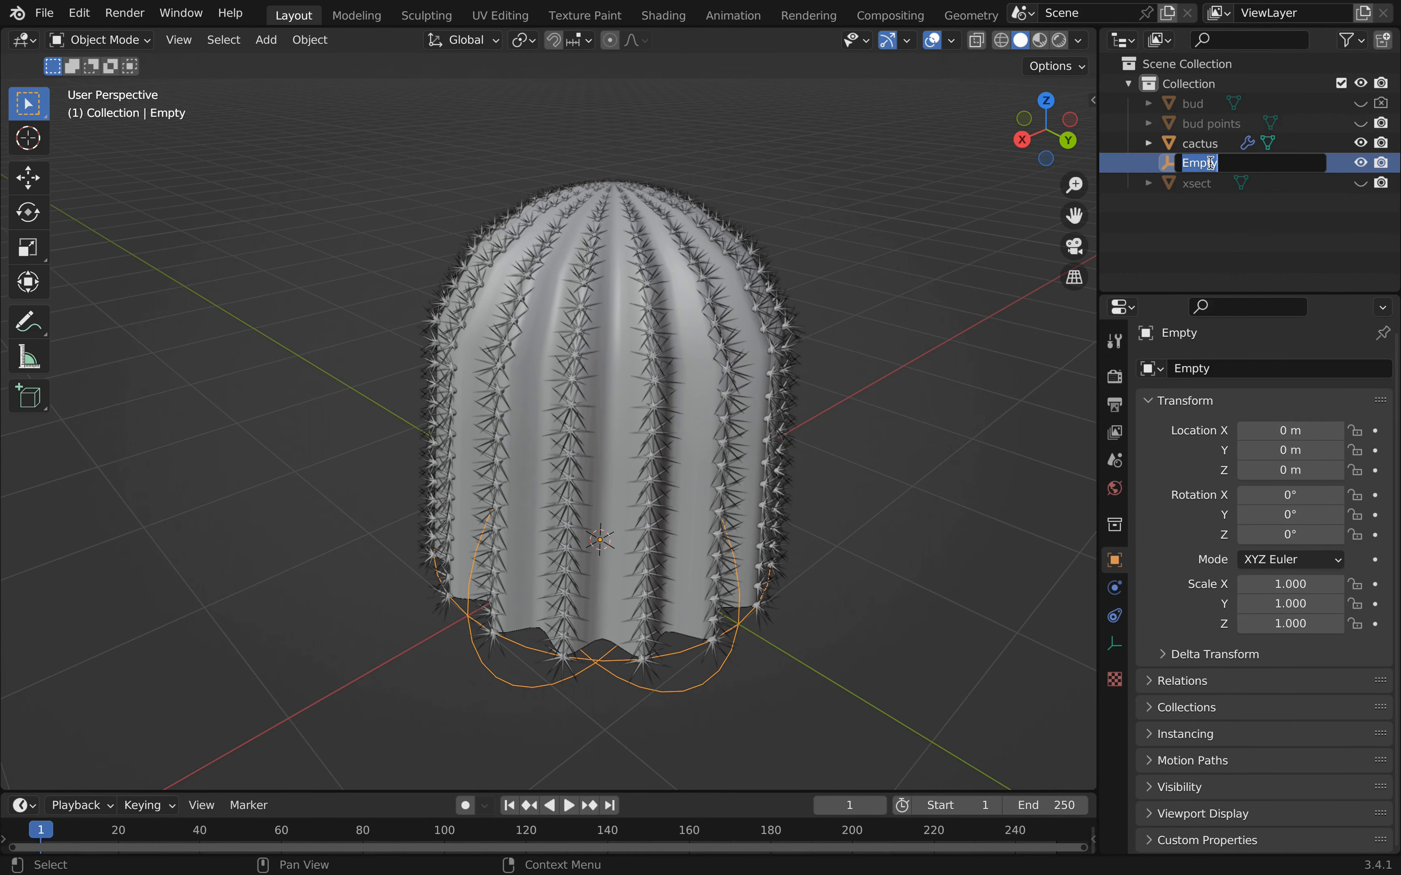
pyautogui.write('obj for RNG')
pyautogui.press('Return')
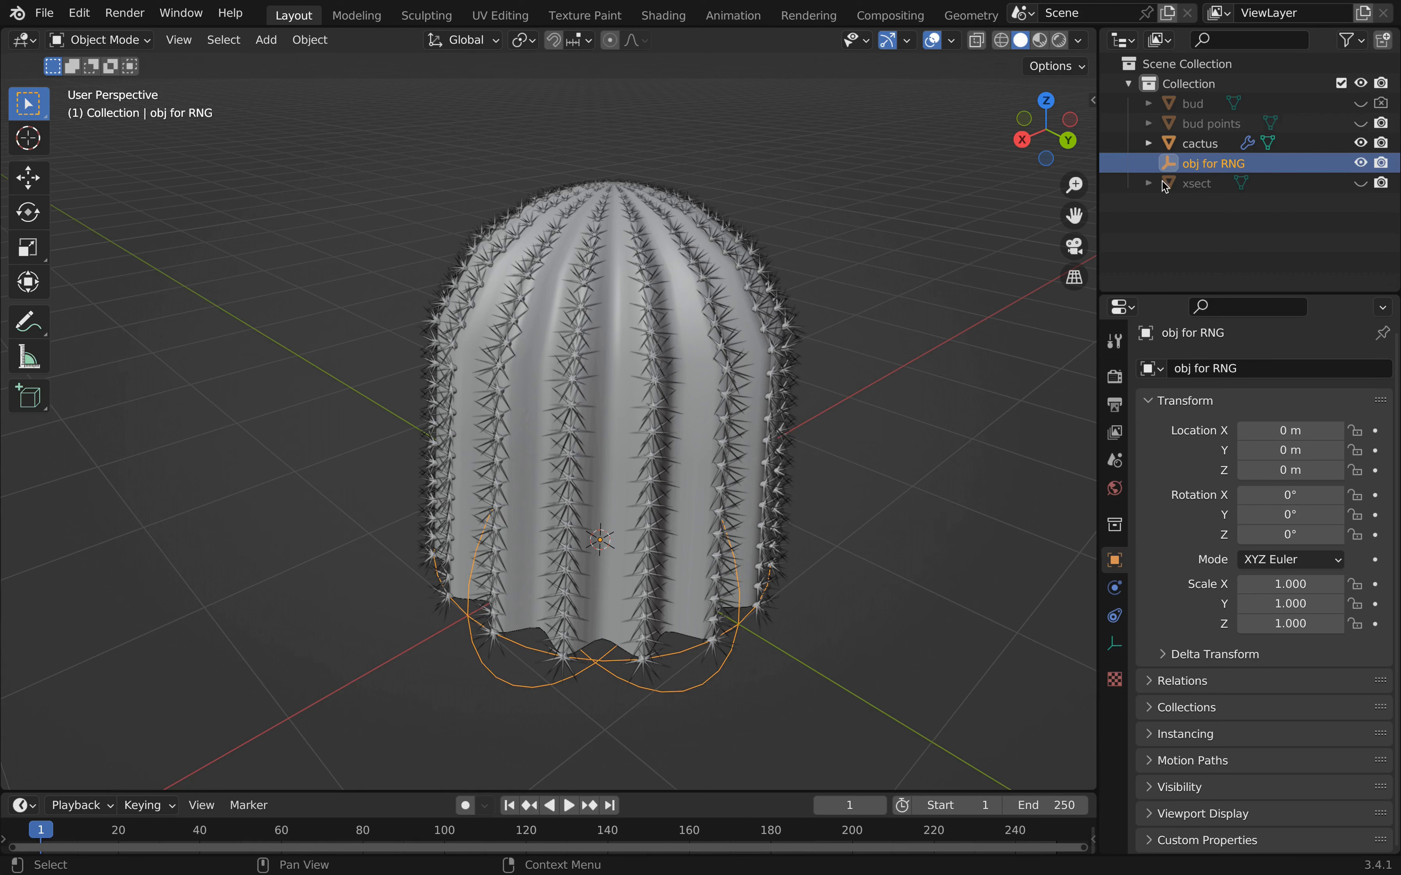
# Step: Select the cactus and open its first One Segment node group for editing at the Group Input node
pyautogui.click(701, 385)
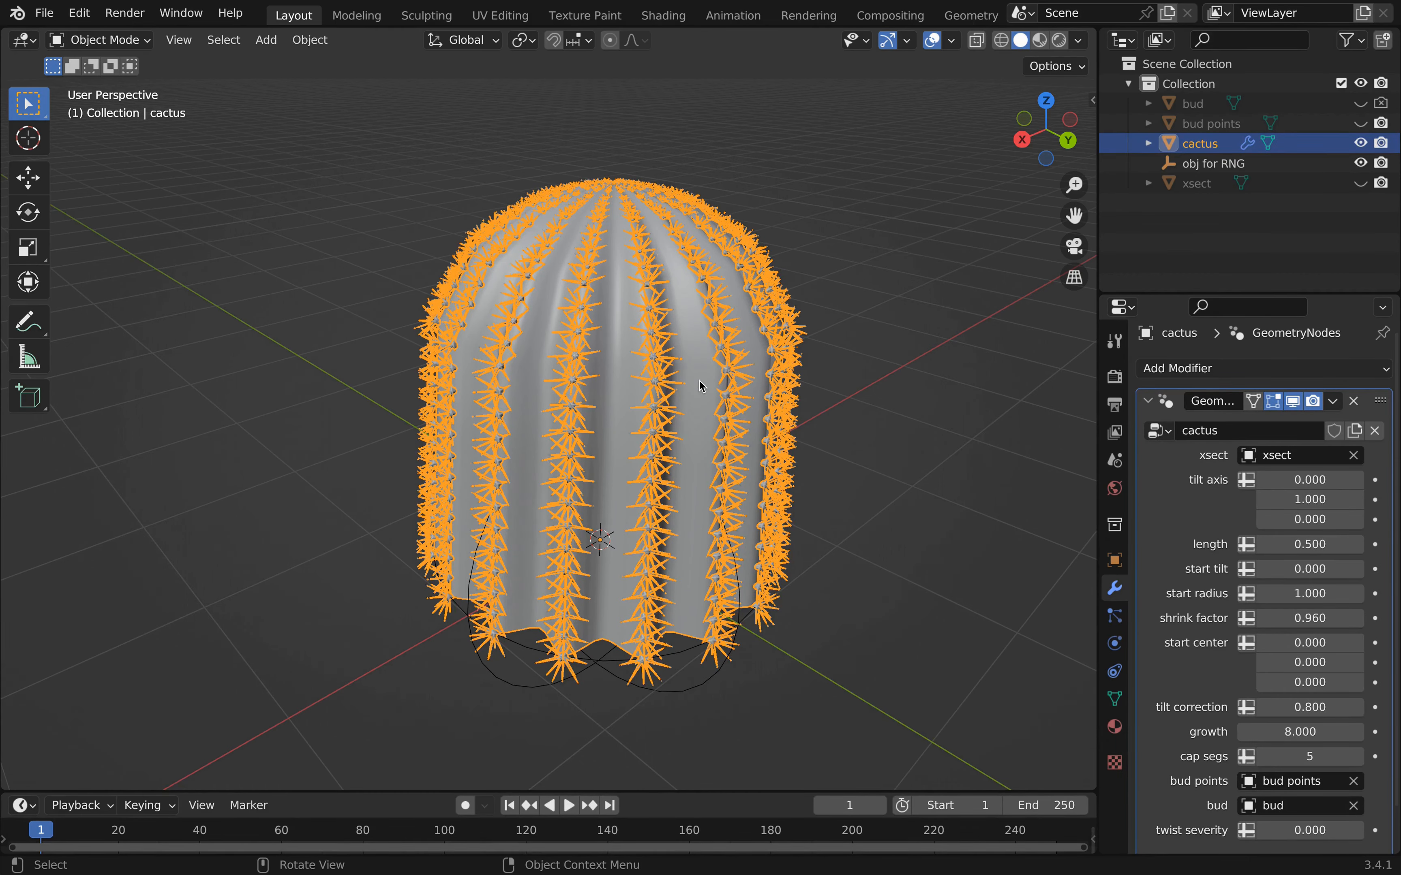
pyautogui.hotkey('ctrl', 'Right')
pyautogui.scroll(-6, 703, 386)
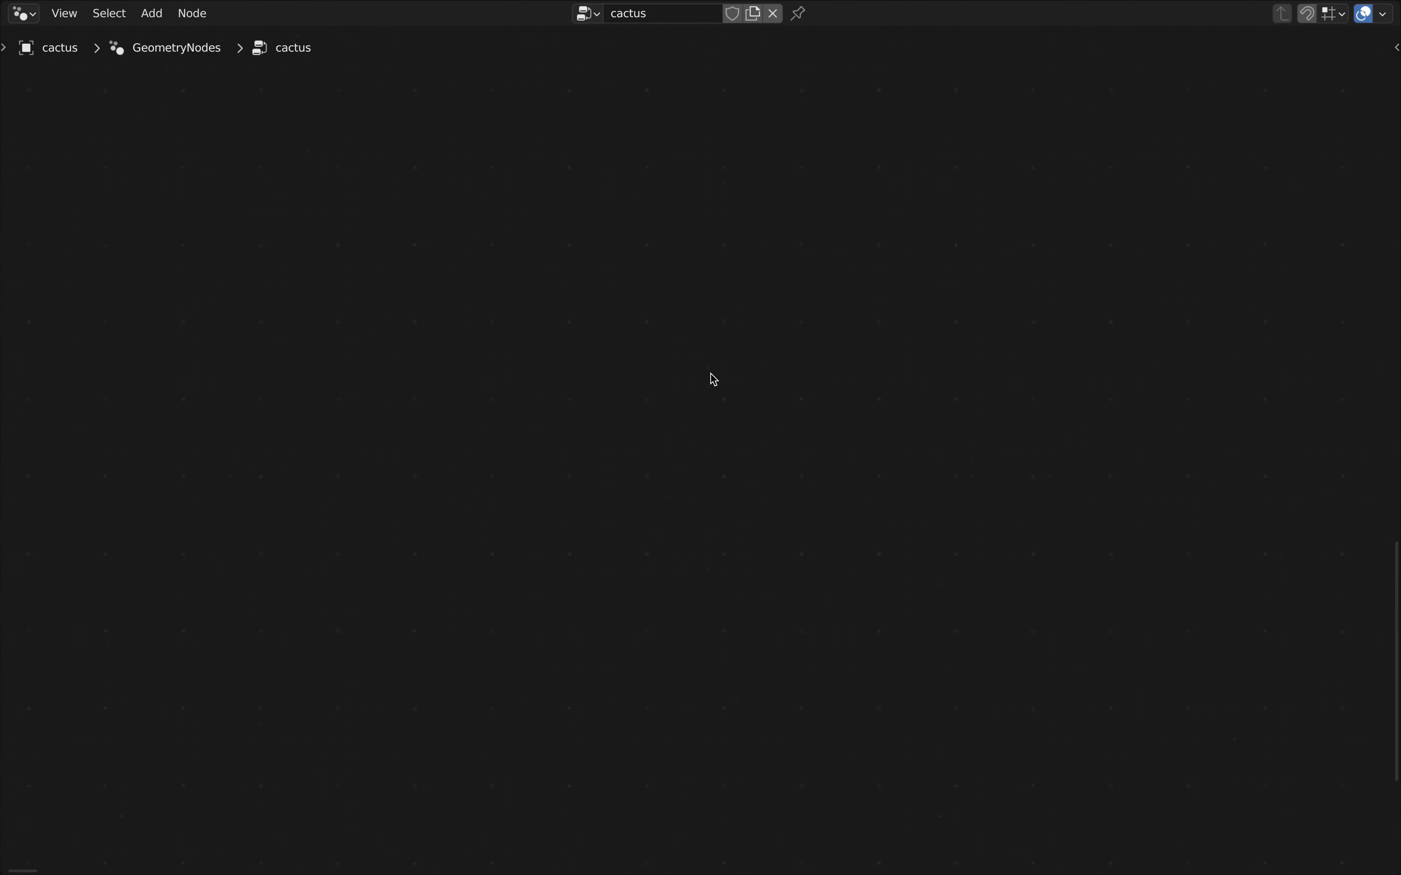
pyautogui.scroll(7, 1141, 469)
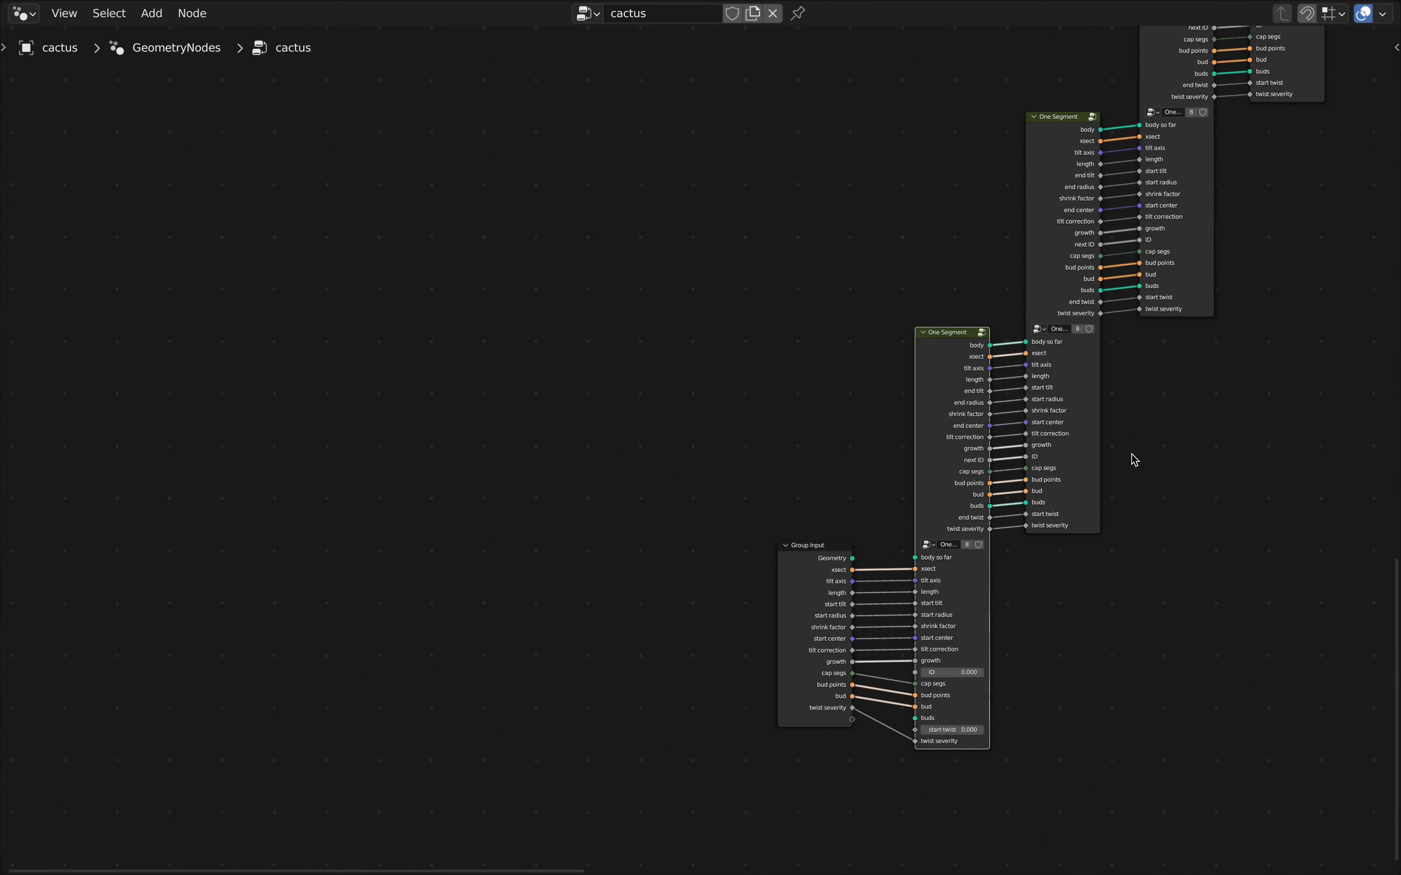
pyautogui.press('Tab')
pyautogui.scroll(-2, 925, 319)
pyautogui.scroll(4, 884, 378)
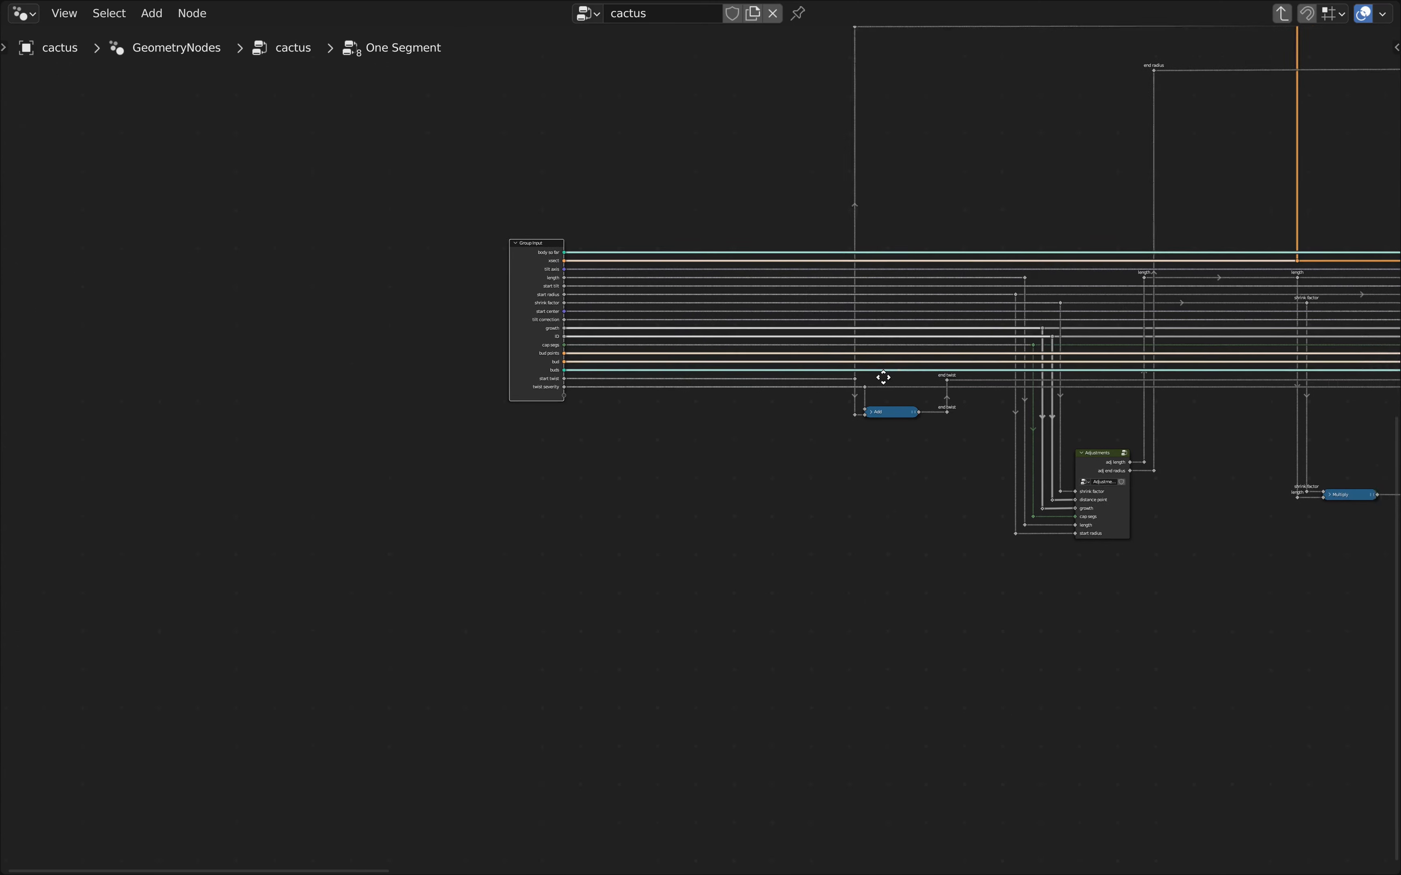
pyautogui.scroll(2, 700, 427)
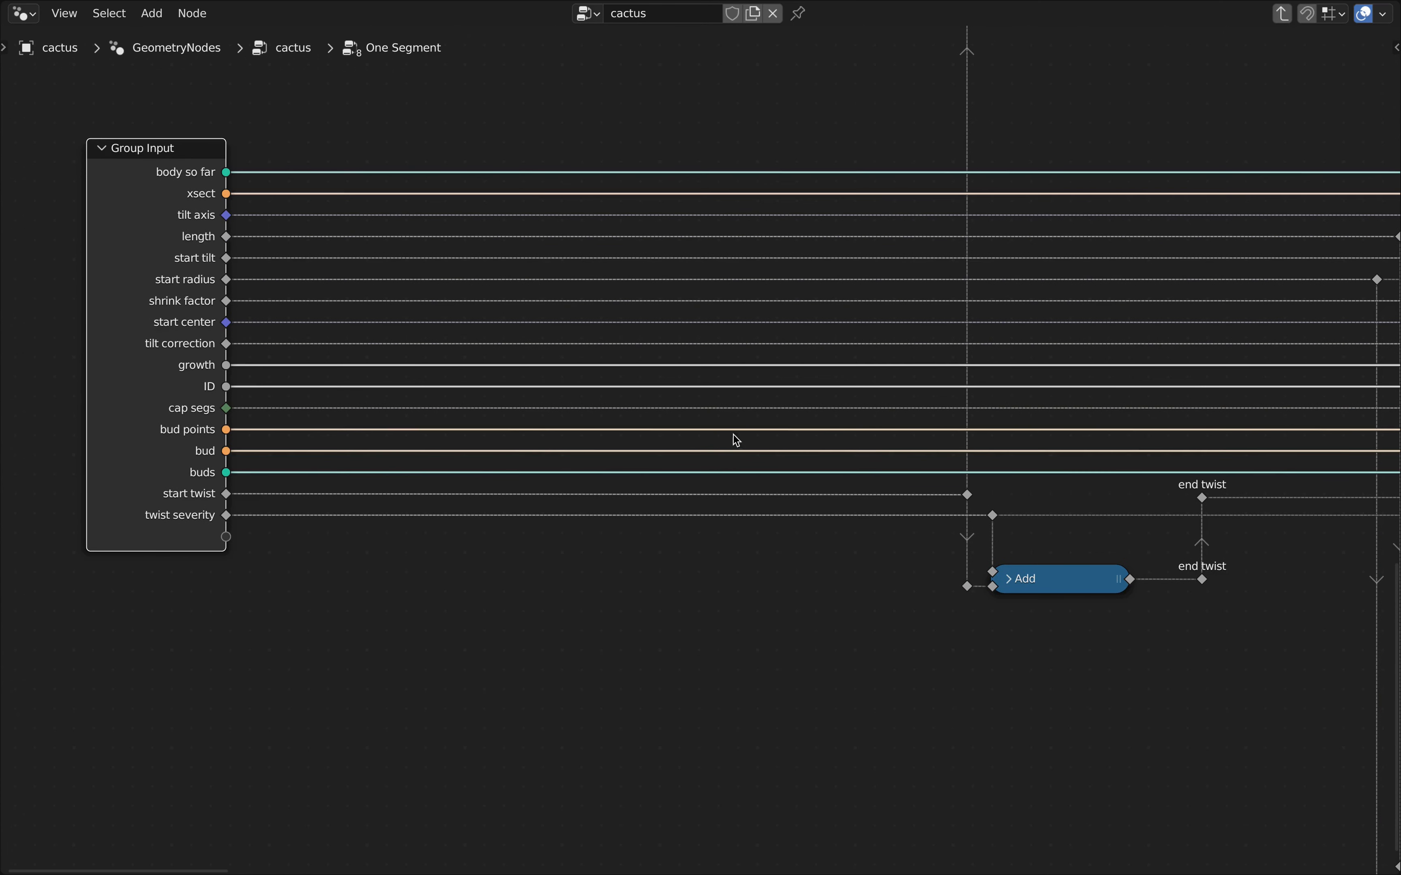
pyautogui.moveTo(734, 441); pyautogui.dragTo(747, 331, button='middle')
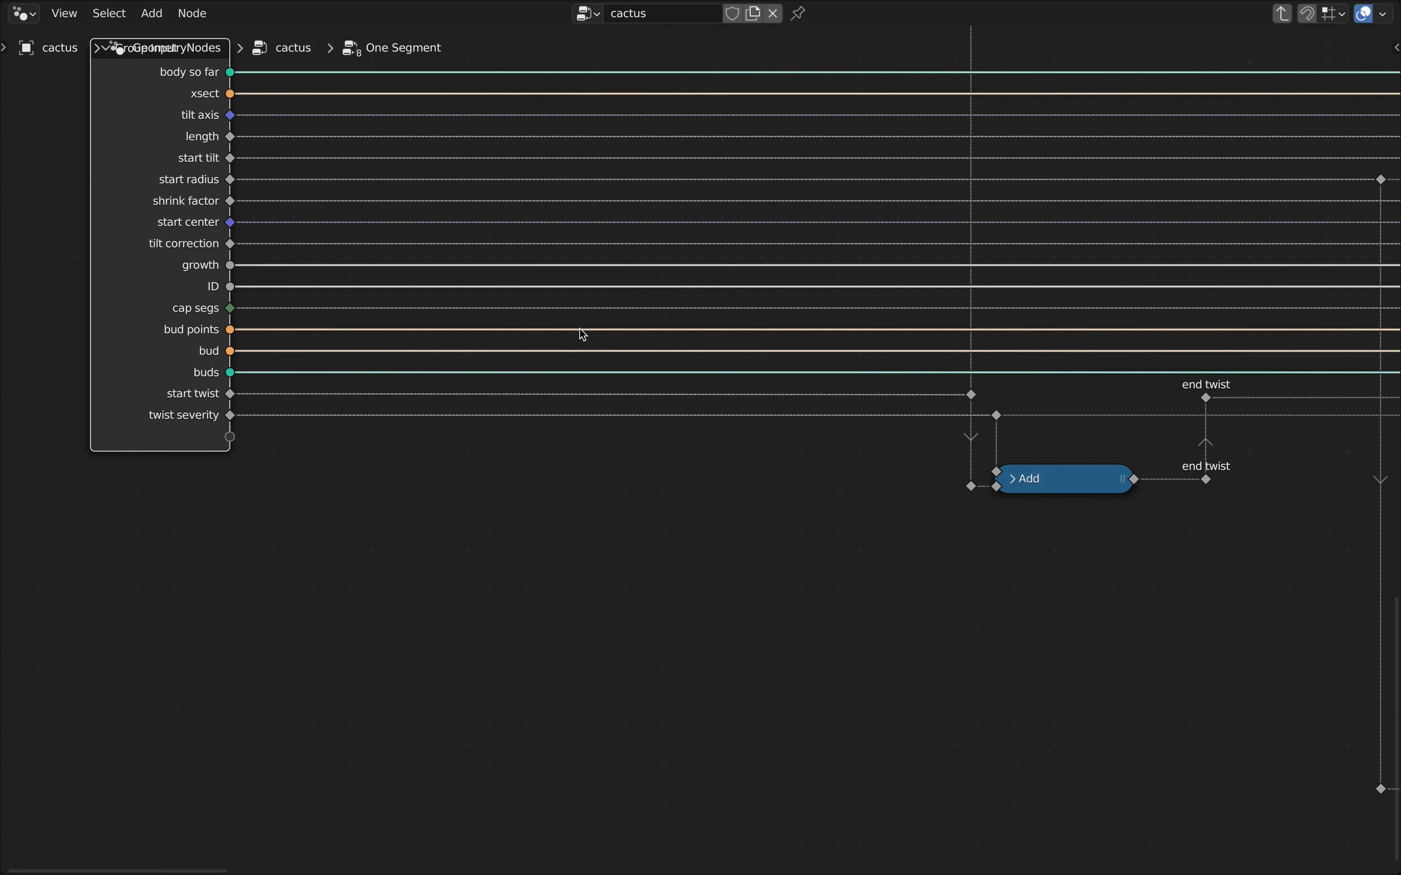
# Step: Add a reroute to the ID link, branch a second reroute straight below it, and label both "ID"
pyautogui.keyDown('shift'); pyautogui.moveTo(447, 281); pyautogui.dragTo(450, 305, button='right'); pyautogui.keyUp('shift')
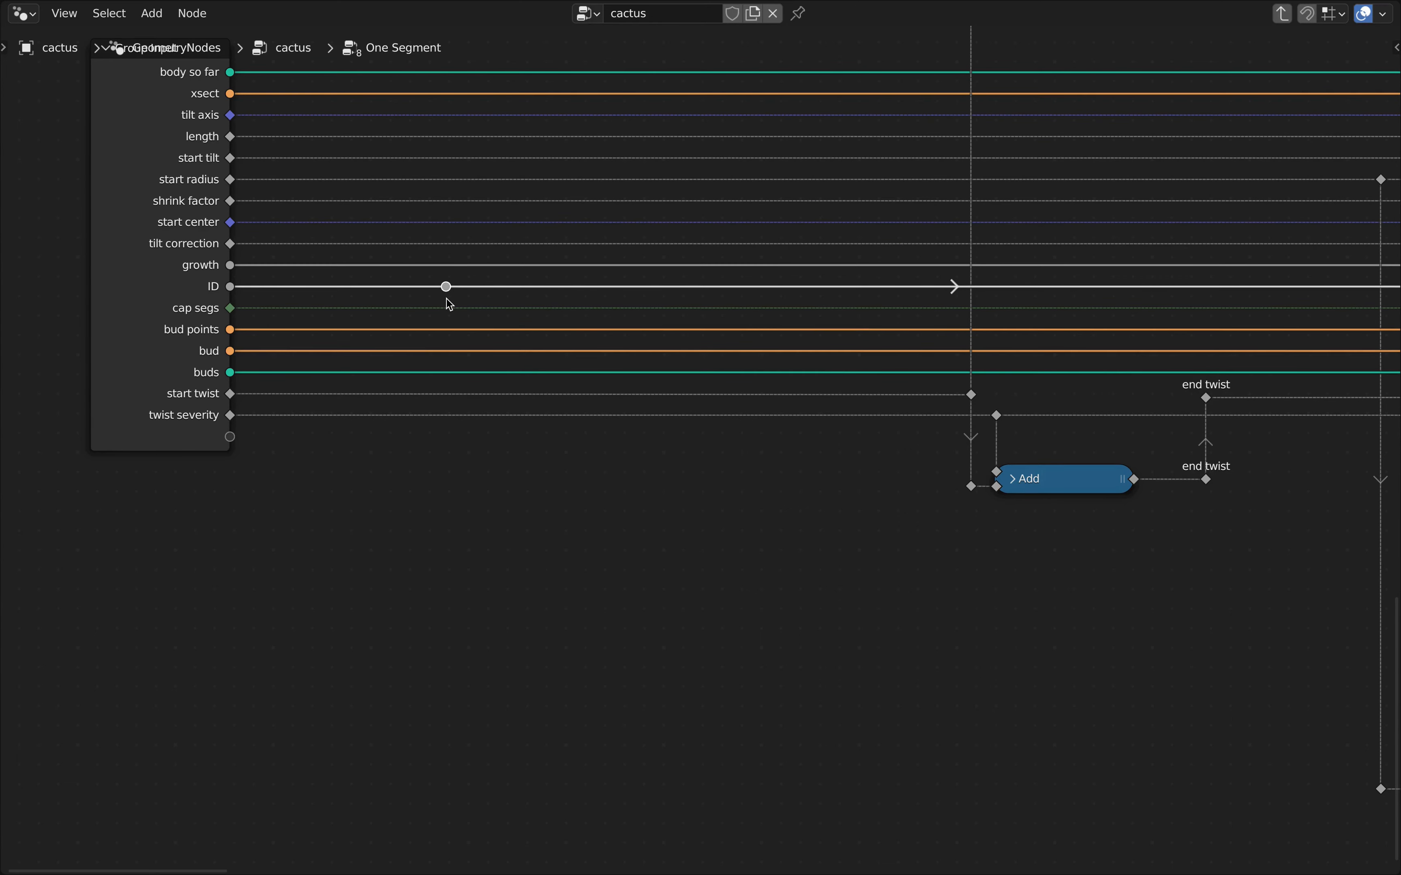
pyautogui.hotkey('shift', 'd')
pyautogui.press('y')
pyautogui.click(502, 648)
pyautogui.moveTo(447, 288); pyautogui.dragTo(447, 658)
pyautogui.rightClick(447, 658)
pyautogui.click(358, 612)
pyautogui.write('ID')
pyautogui.press('Return')
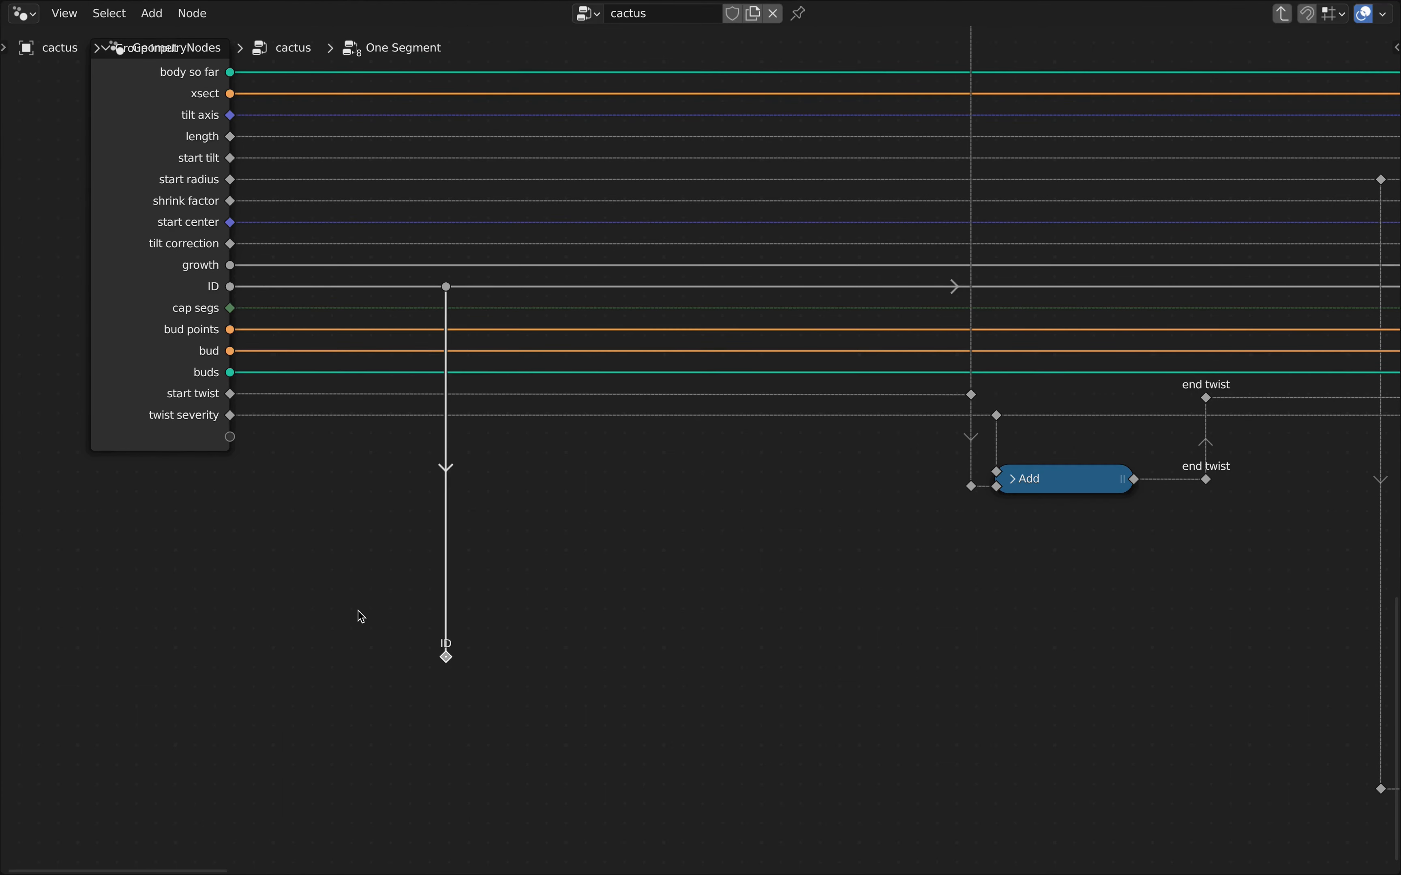
pyautogui.rightClick(446, 286)
pyautogui.click(447, 286)
pyautogui.write('ID')
# Step: Insert reroutes on the start twist and twist severity links and label them "start twist" and "twist severity"
pyautogui.scroll(-2, 501, 383)
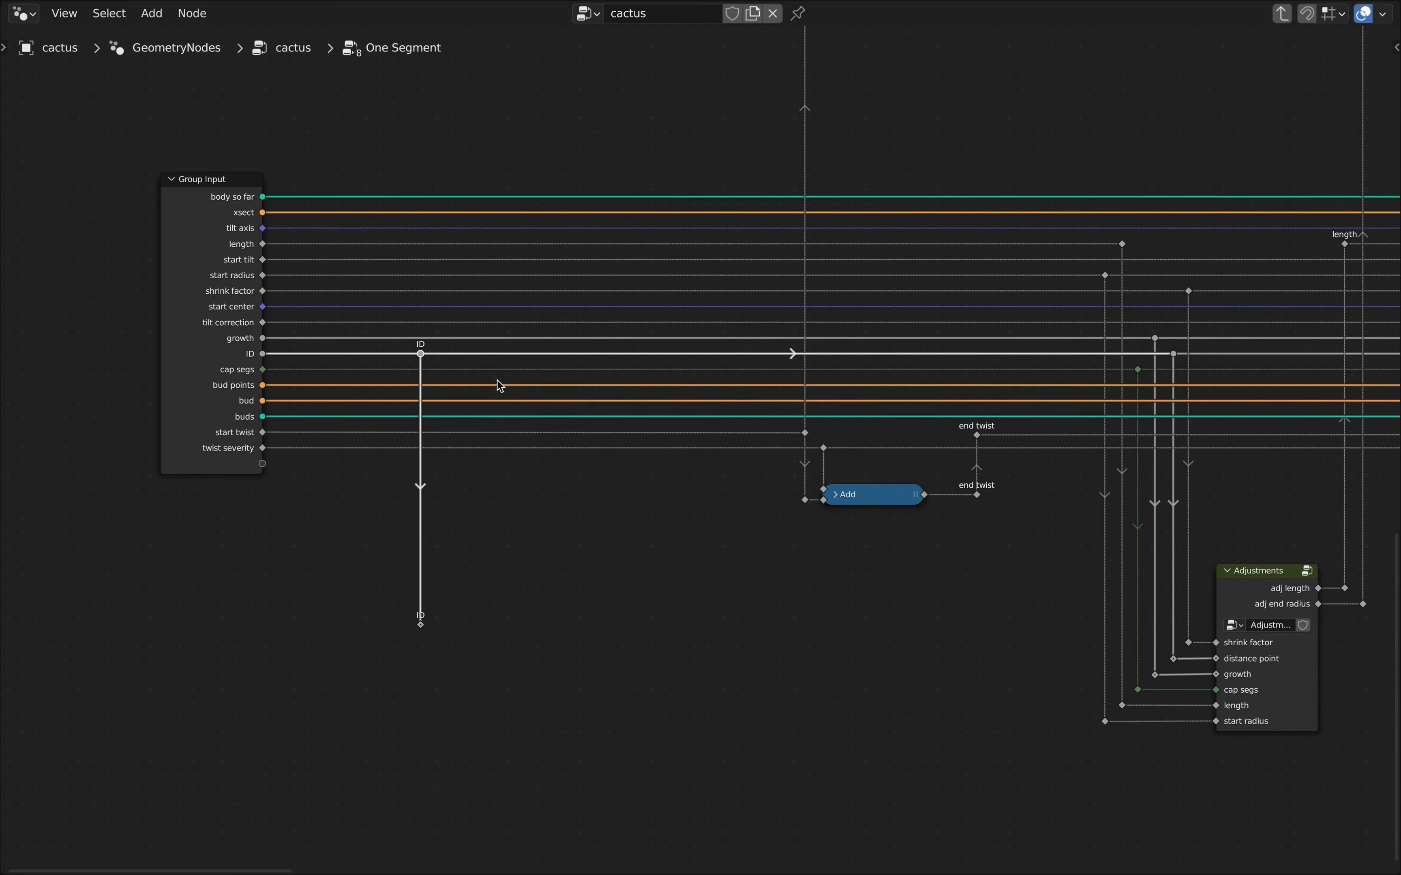
pyautogui.scroll(2, 460, 442)
pyautogui.scroll(1, 456, 436)
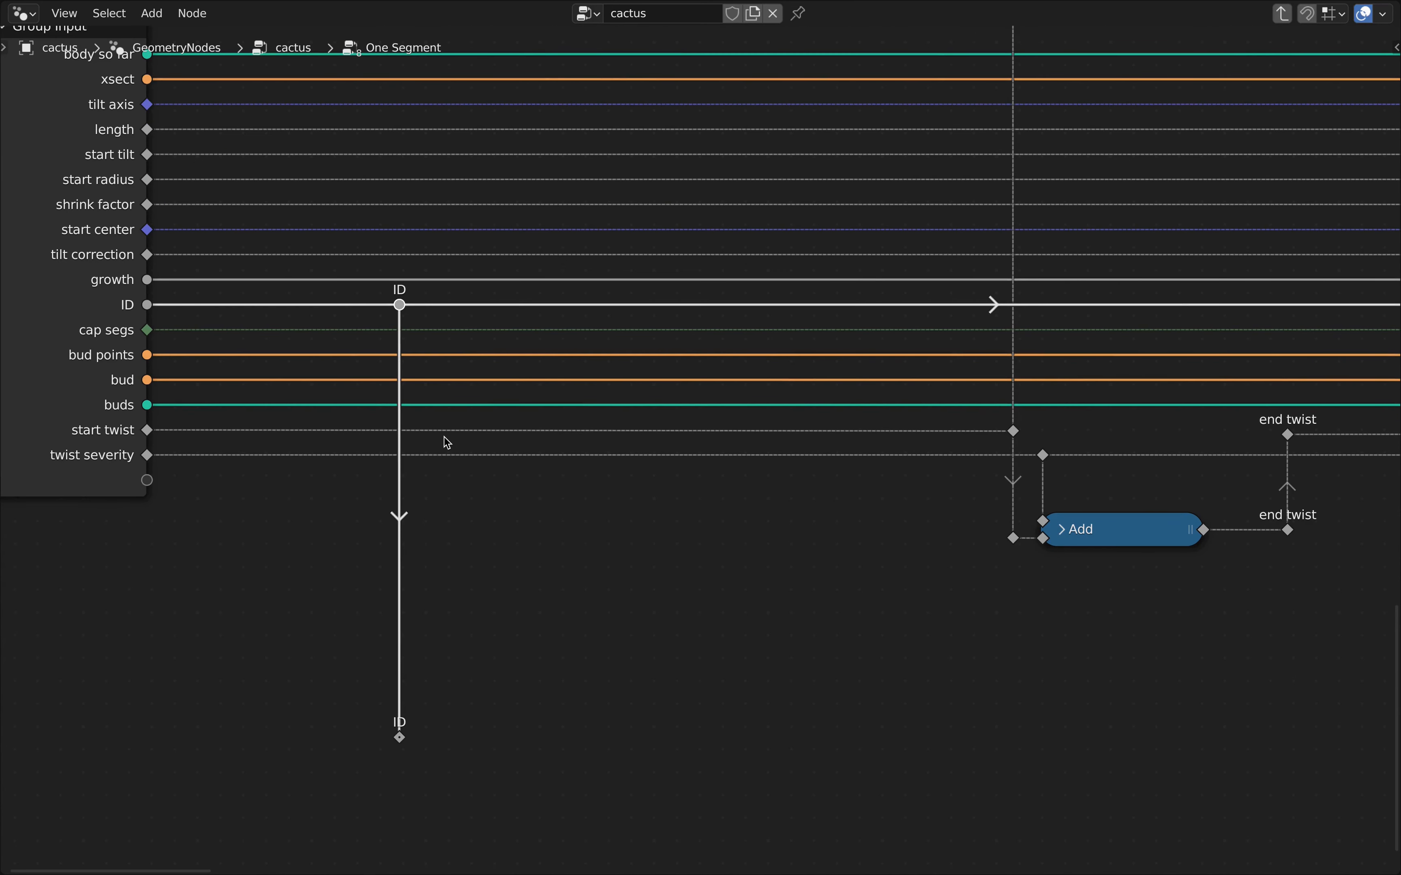
pyautogui.moveTo(536, 418)
pyautogui.keyDown('shift'); pyautogui.mouseDown(button='right')
pyautogui.moveTo(536, 445)
pyautogui.moveTo(506, 465)
pyautogui.mouseUp(button='right'); pyautogui.keyUp('shift')
pyautogui.click(523, 433)
pyautogui.press('F2')
pyautogui.write('start twist')
pyautogui.press('Return')
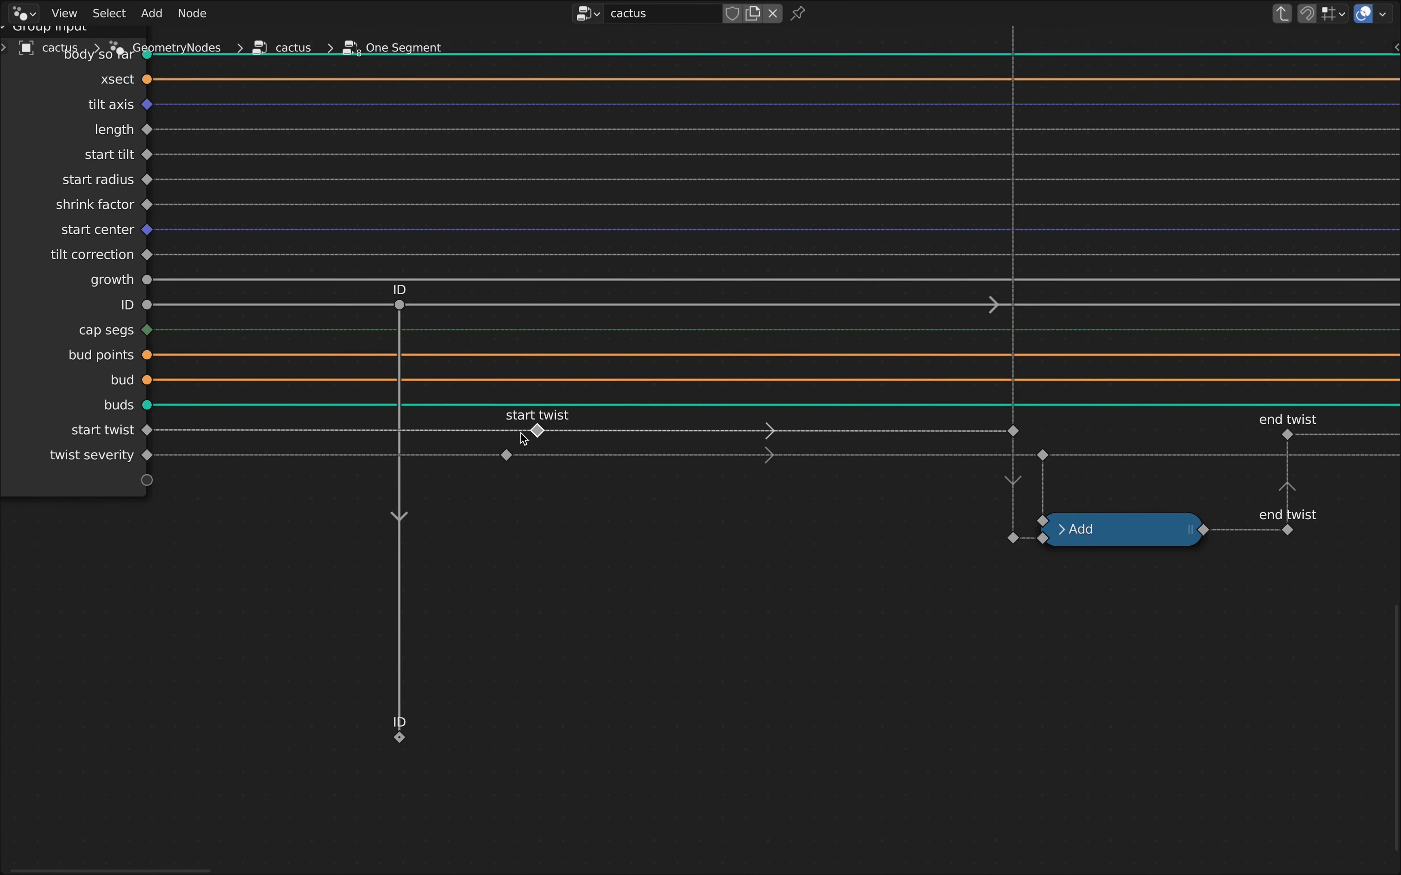
pyautogui.click(507, 455)
pyautogui.press('F2')
pyautogui.write('twist severity')
pyautogui.press('Return')
# Step: Branch start twist and twist severity down to new lower reroutes and align them along Y with the lower ID reroute
pyautogui.moveTo(538, 430); pyautogui.dragTo(537, 732)
pyautogui.moveTo(506, 455); pyautogui.dragTo(506, 757)
pyautogui.moveTo(376, 773); pyautogui.dragTo(563, 718)
pyautogui.press('s')
pyautogui.press('y')
pyautogui.press('0')
pyautogui.press('Return')
pyautogui.click(627, 733)
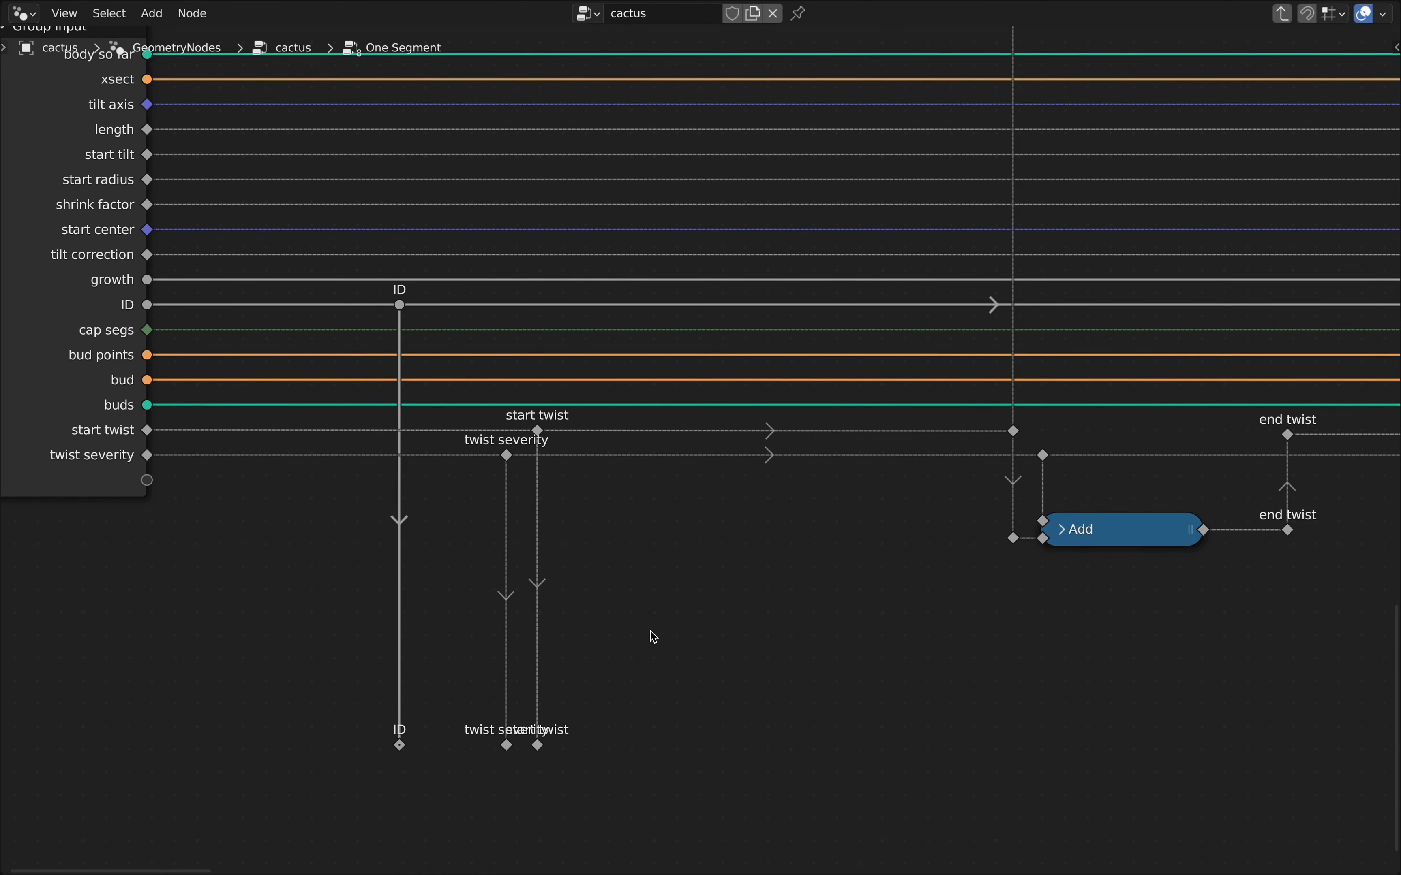
# Step: Add an Object-type input named "obj for RNG" to the One Segment group
pyautogui.scroll(-2, 650, 632)
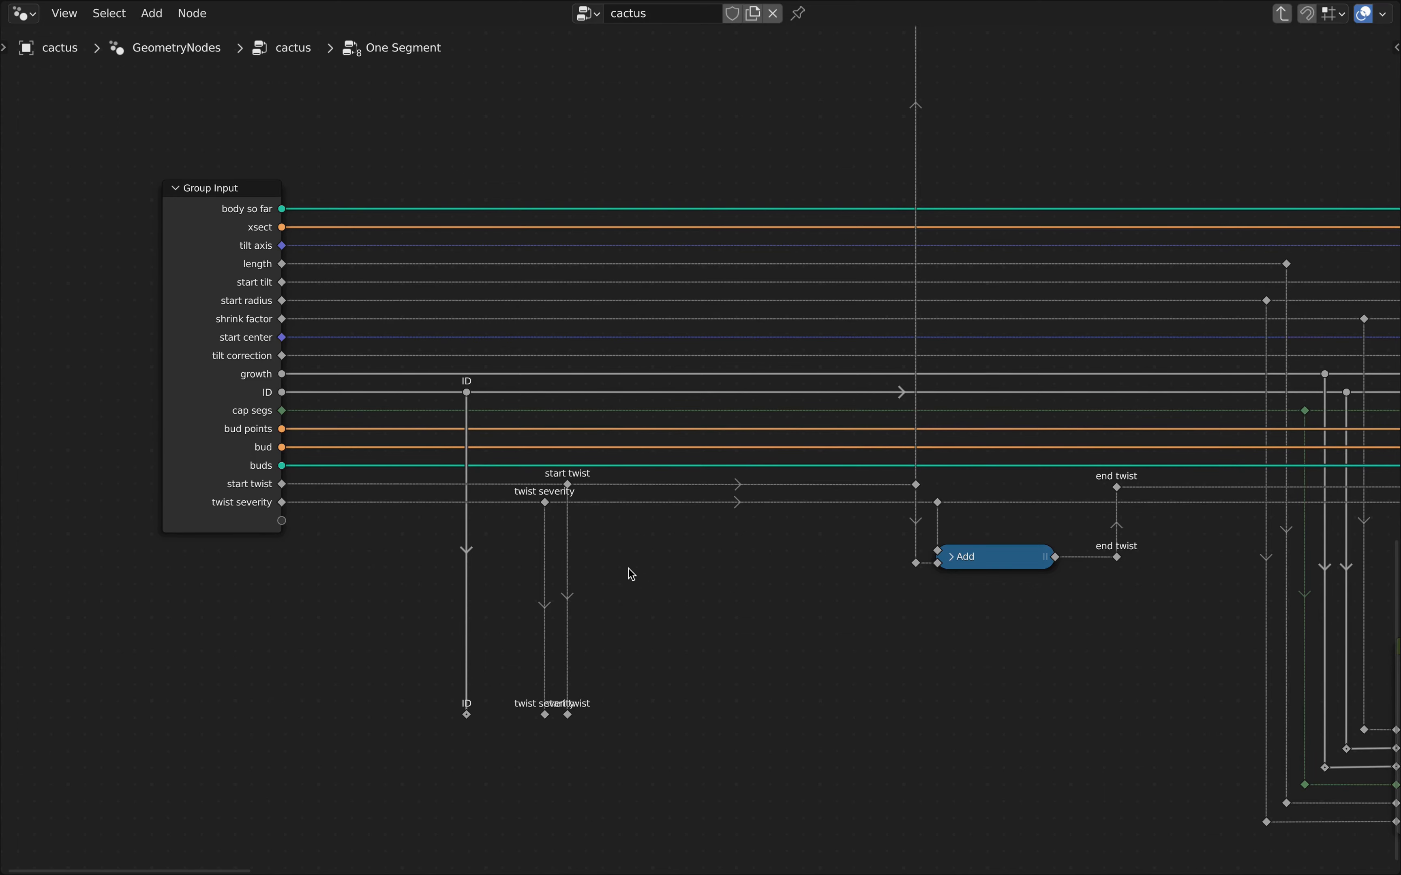
pyautogui.press('n')
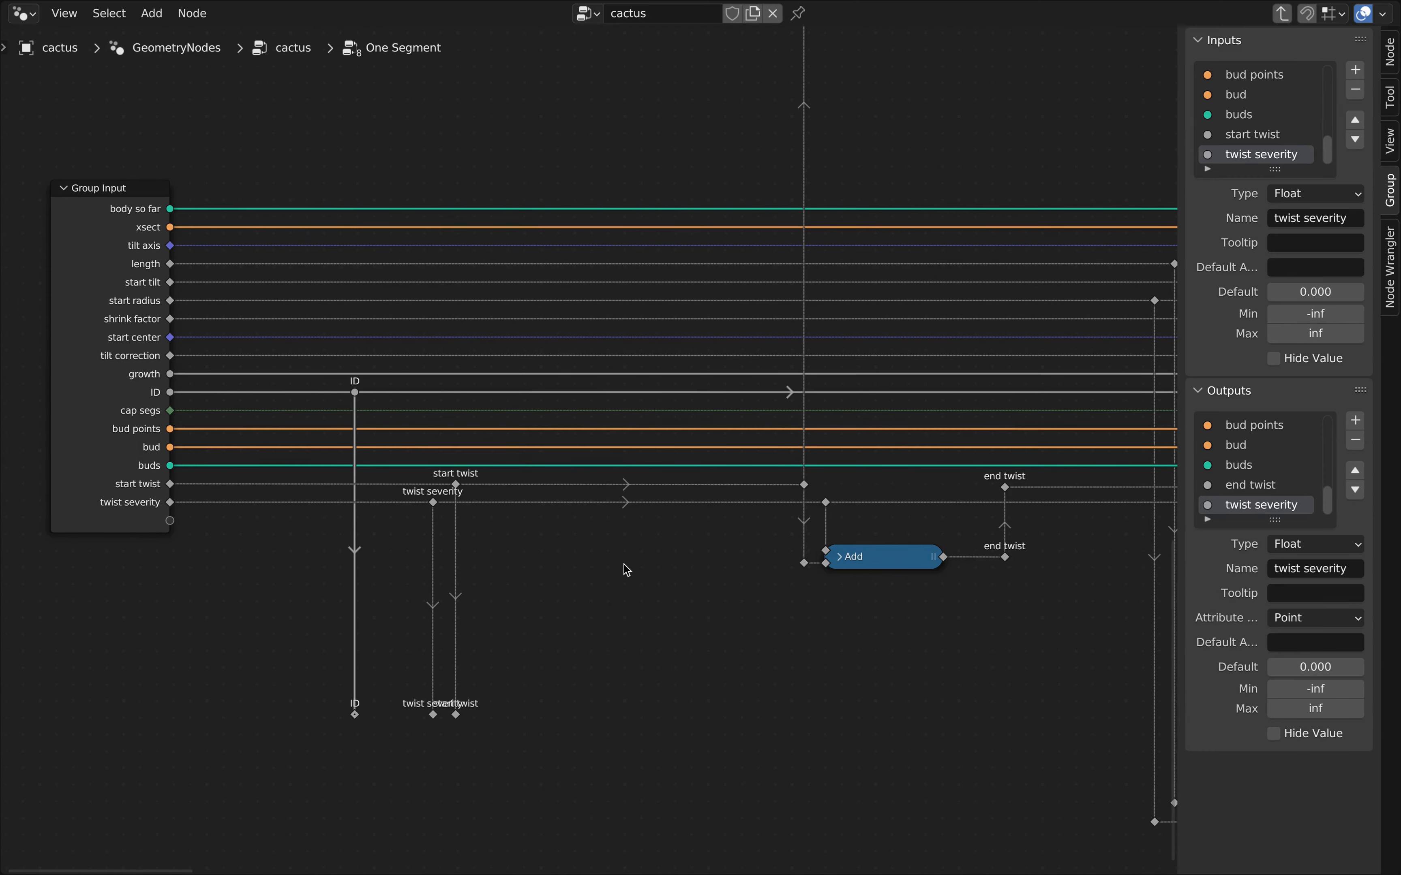
pyautogui.click(1355, 77)
pyautogui.click(1317, 194)
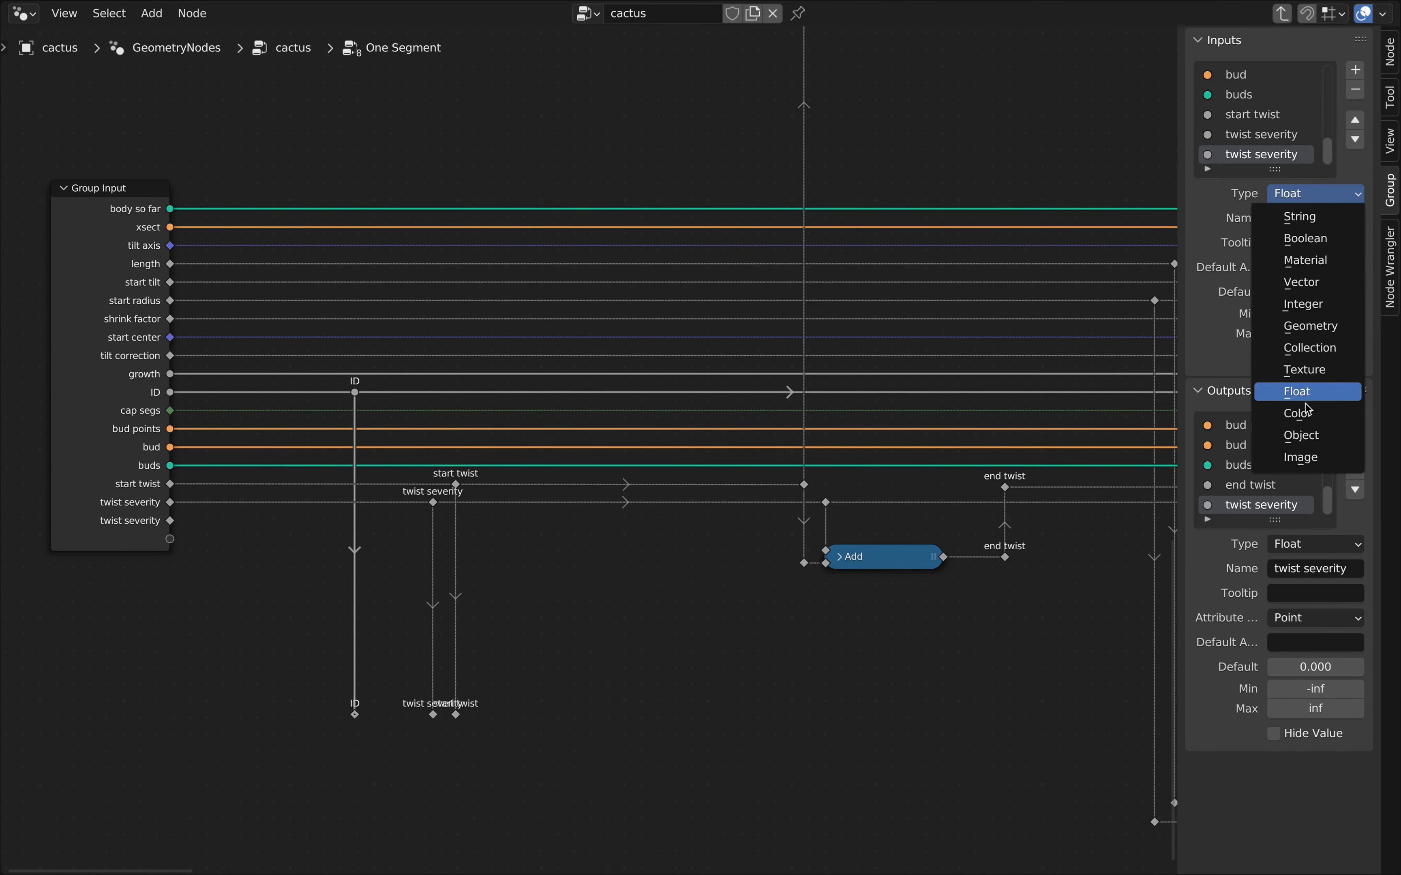
pyautogui.click(1311, 435)
pyautogui.click(1319, 220)
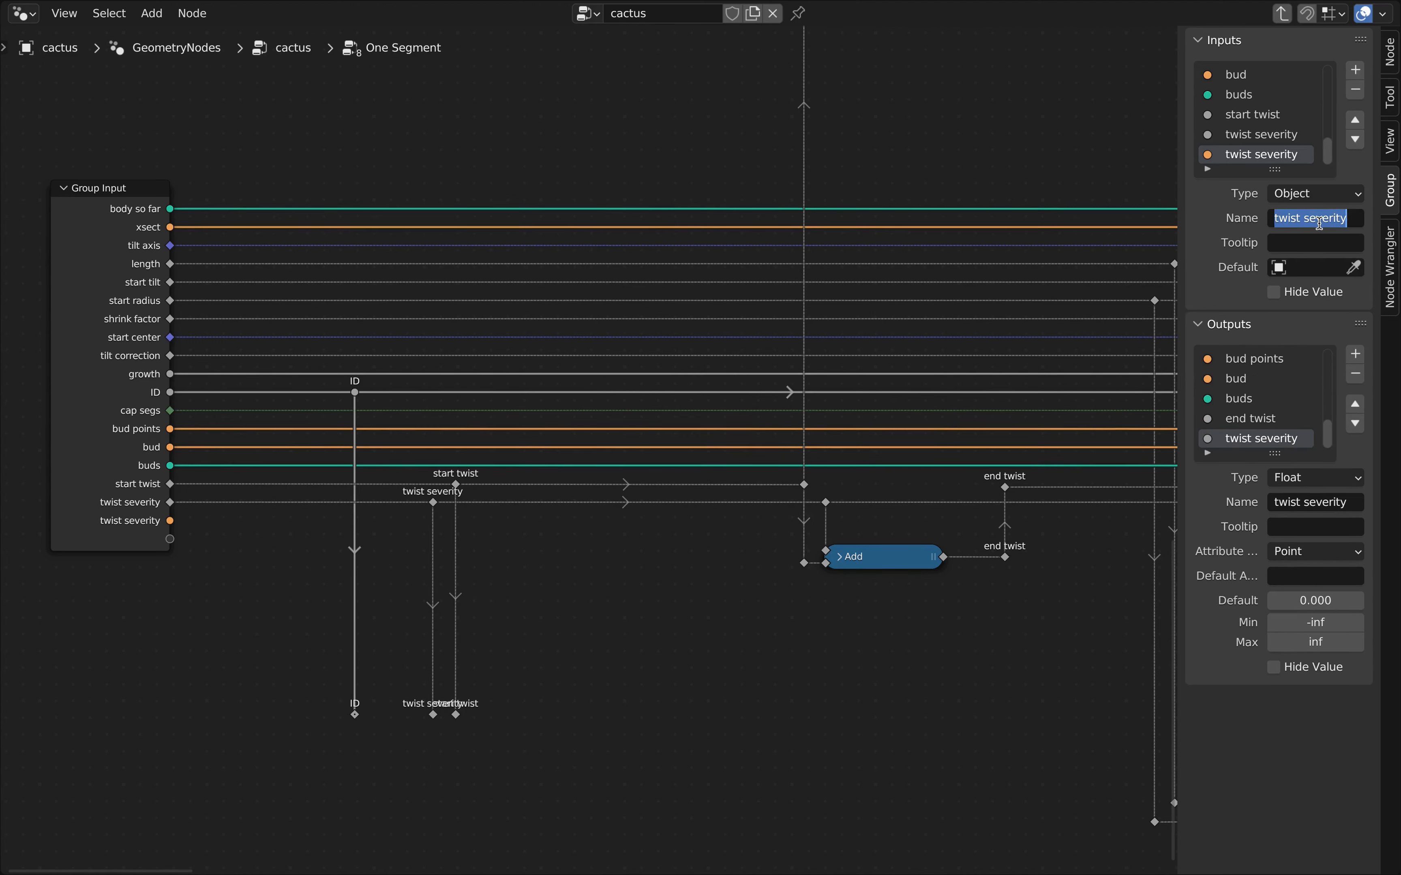
pyautogui.write('obj for RNG')
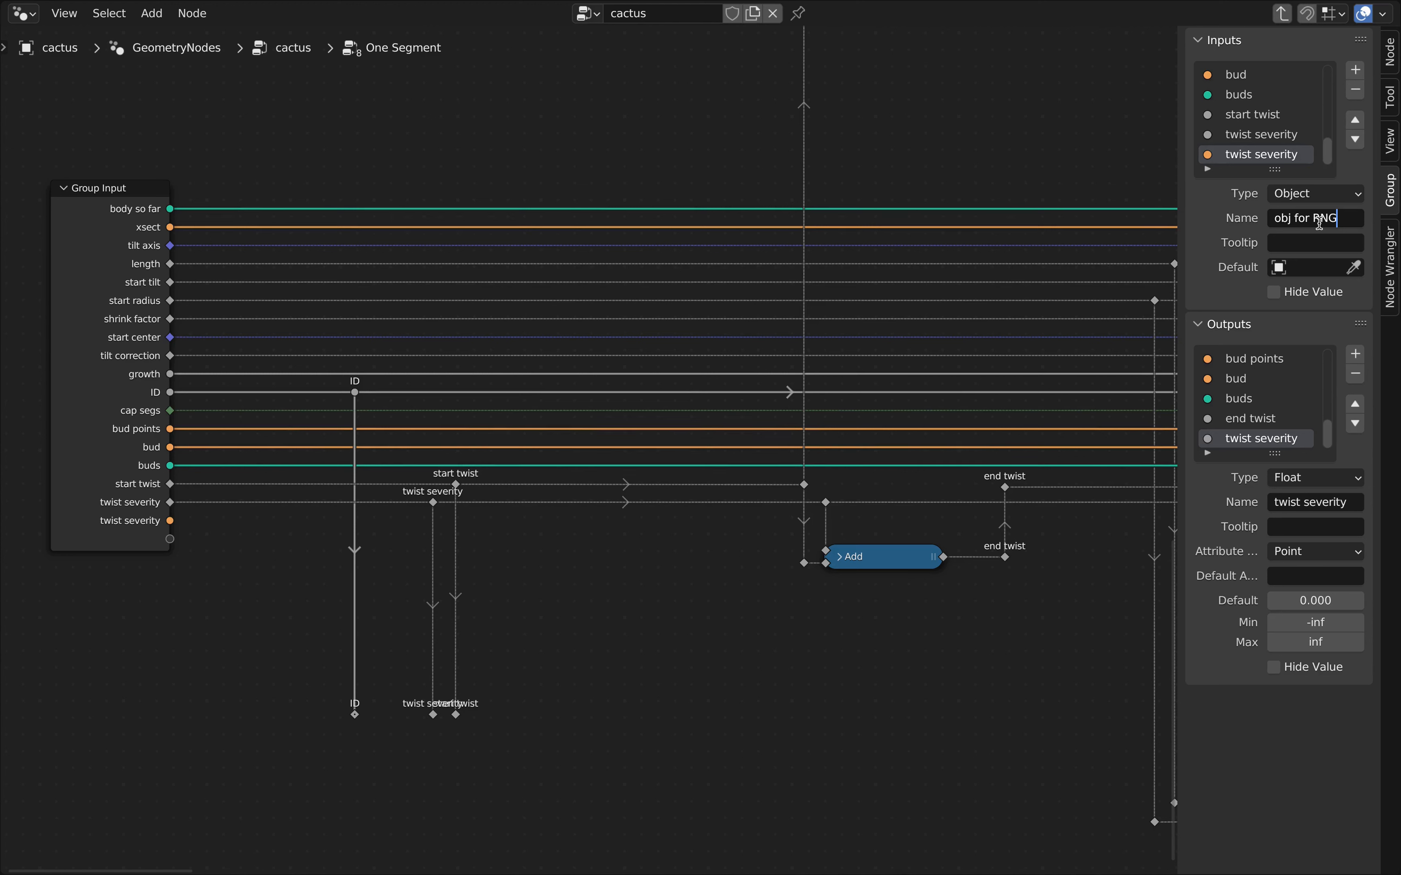
pyautogui.press('Return')
# Step: Add an Object-type output named "obj for RNG" to the One Segment group
pyautogui.click(1357, 354)
pyautogui.click(1313, 480)
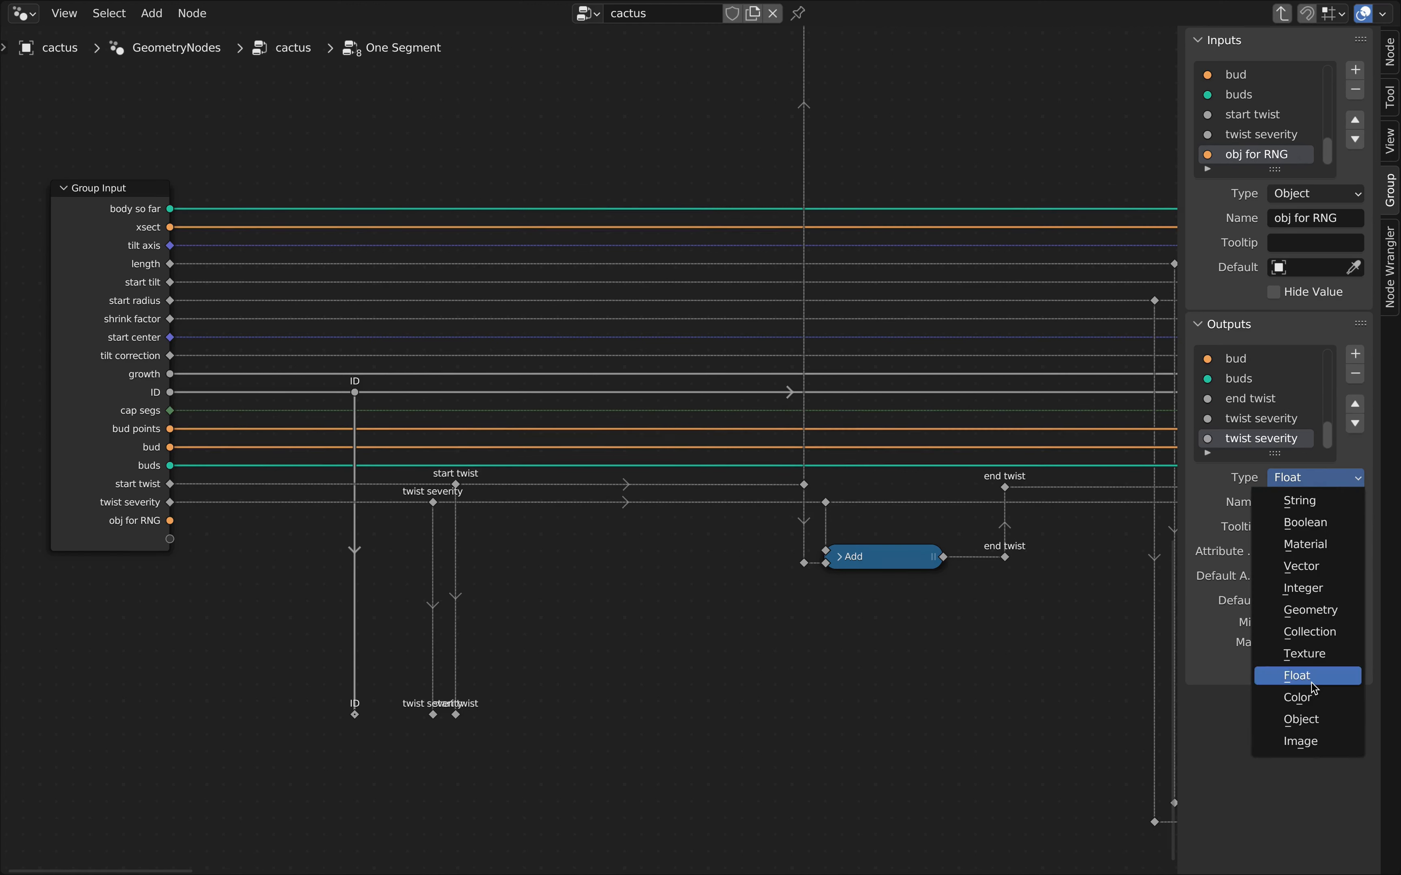
pyautogui.click(1311, 717)
pyautogui.click(1313, 504)
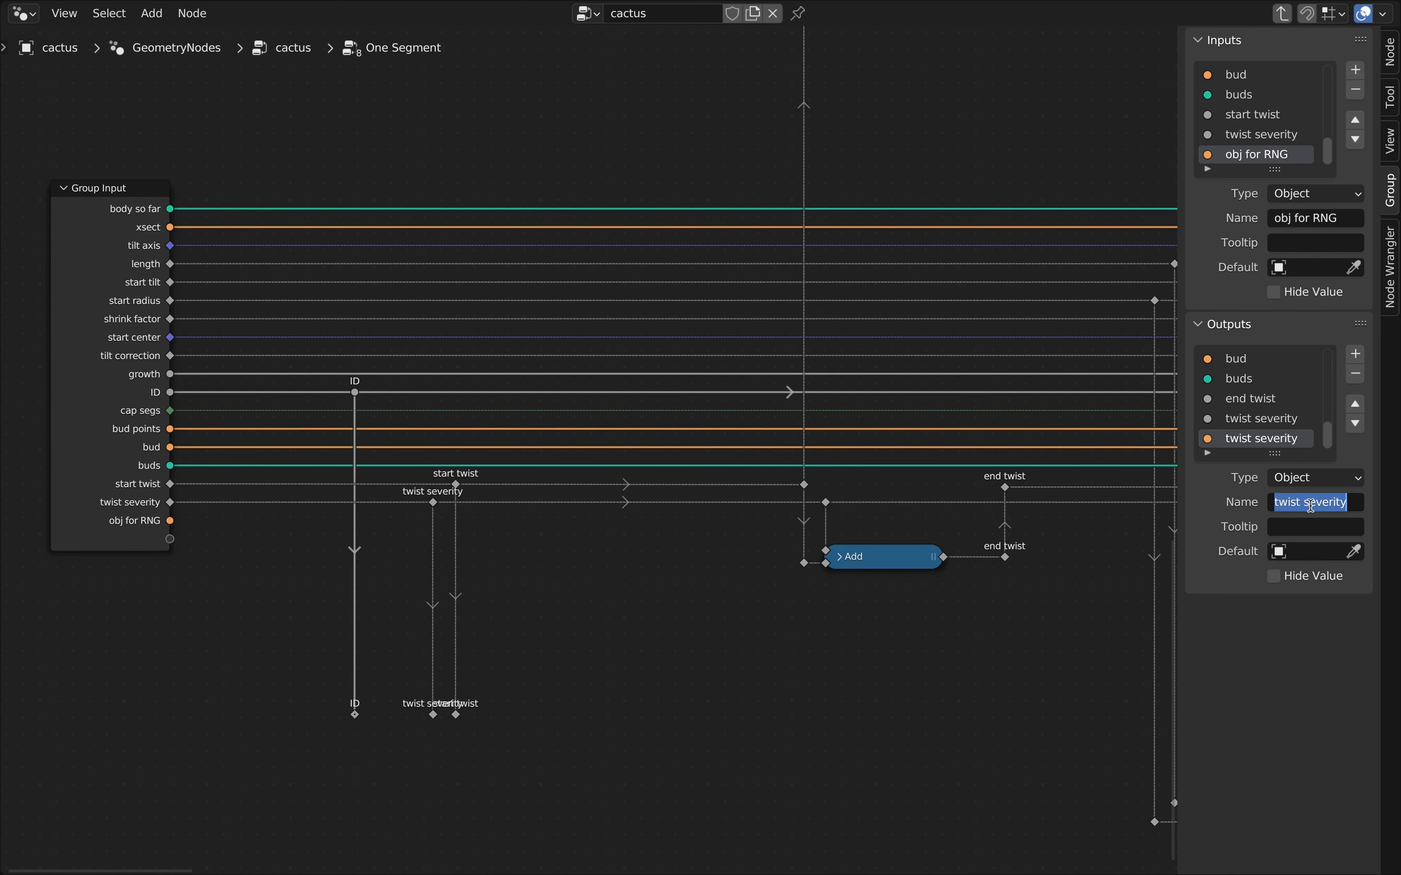
pyautogui.write('obj for RNG')
pyautogui.press('Return')
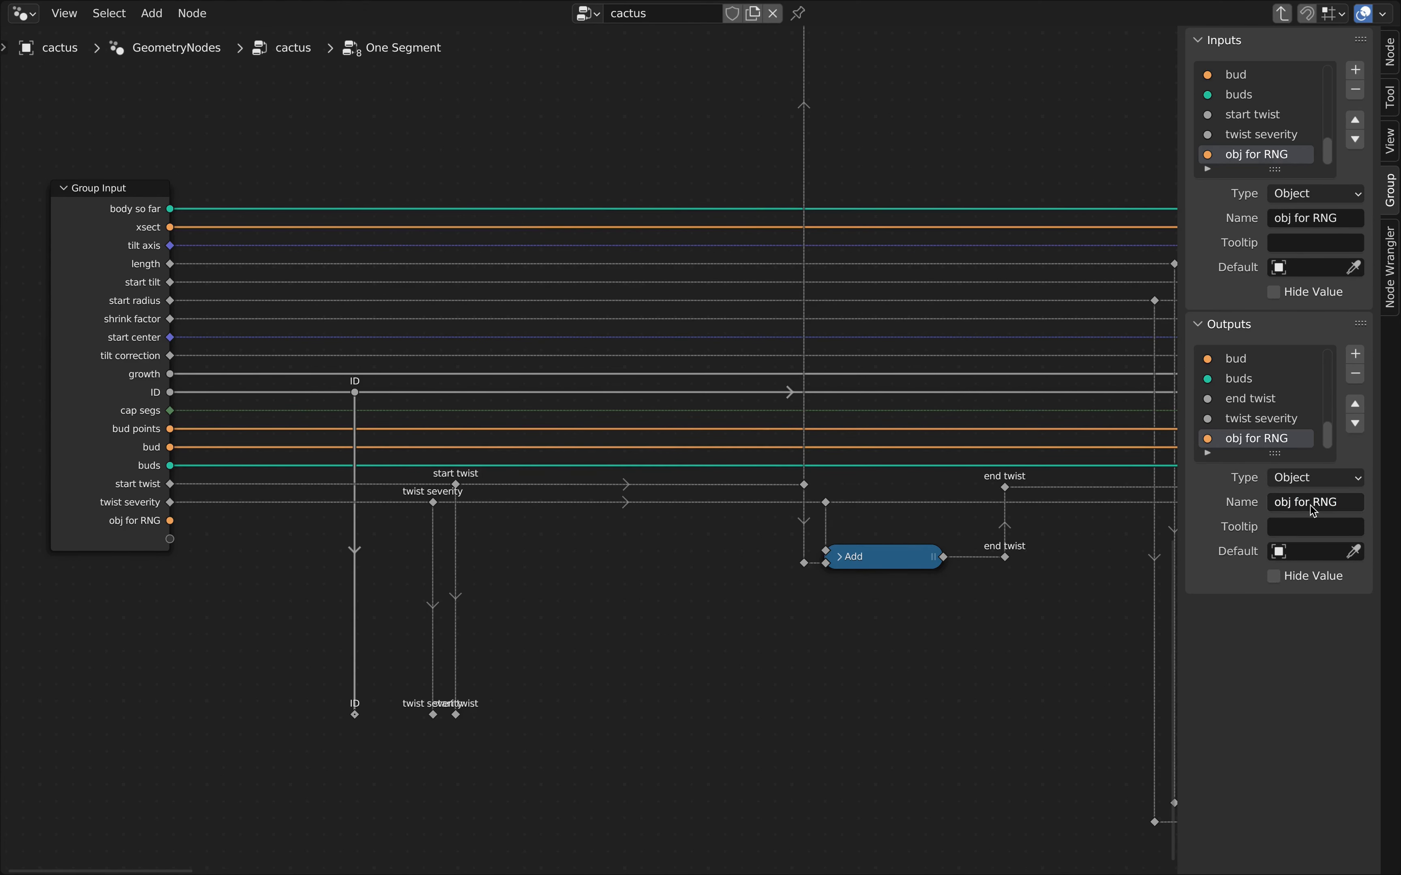
pyautogui.press('n')
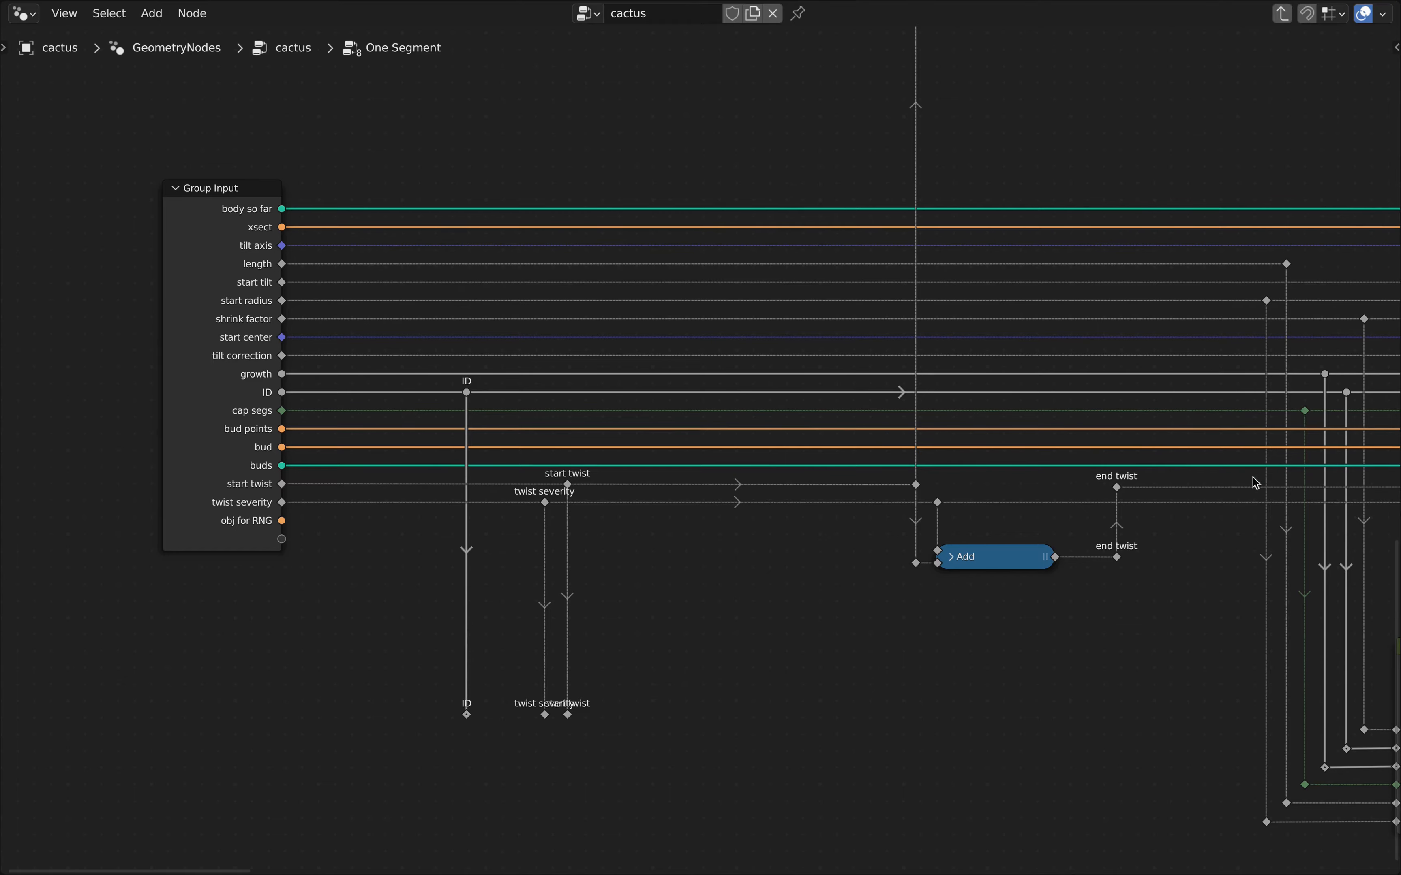
# Step: Link the Group Input's obj for RNG socket through to the matching group output
pyautogui.scroll(-1, 1257, 550)
pyautogui.moveTo(1257, 553); pyautogui.dragTo(965, 465, button='middle')
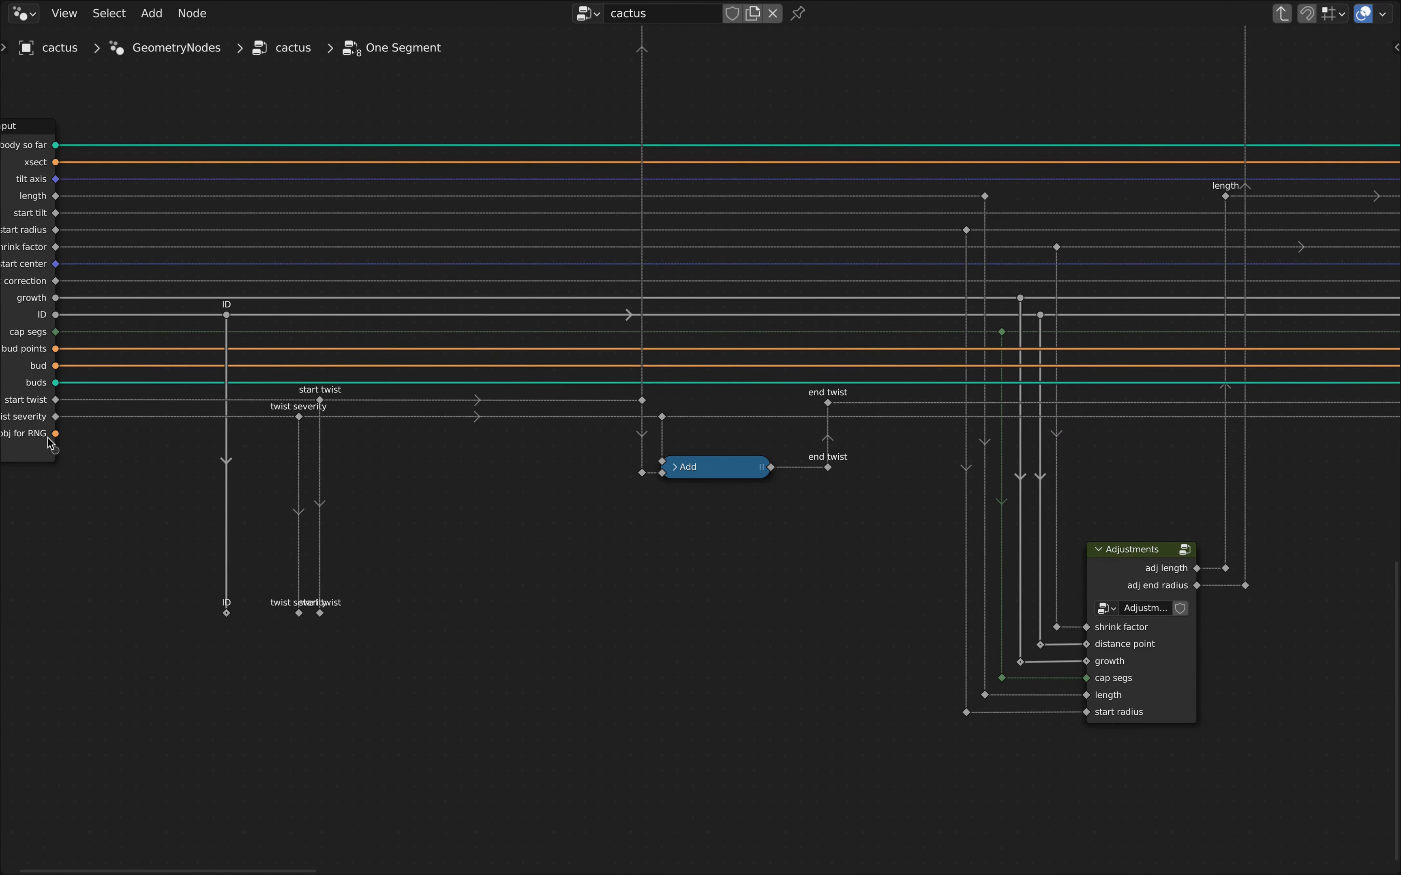
pyautogui.moveTo(55, 434); pyautogui.dragTo(785, 443)
pyautogui.press('Home')
pyautogui.scroll(8, 741, 478)
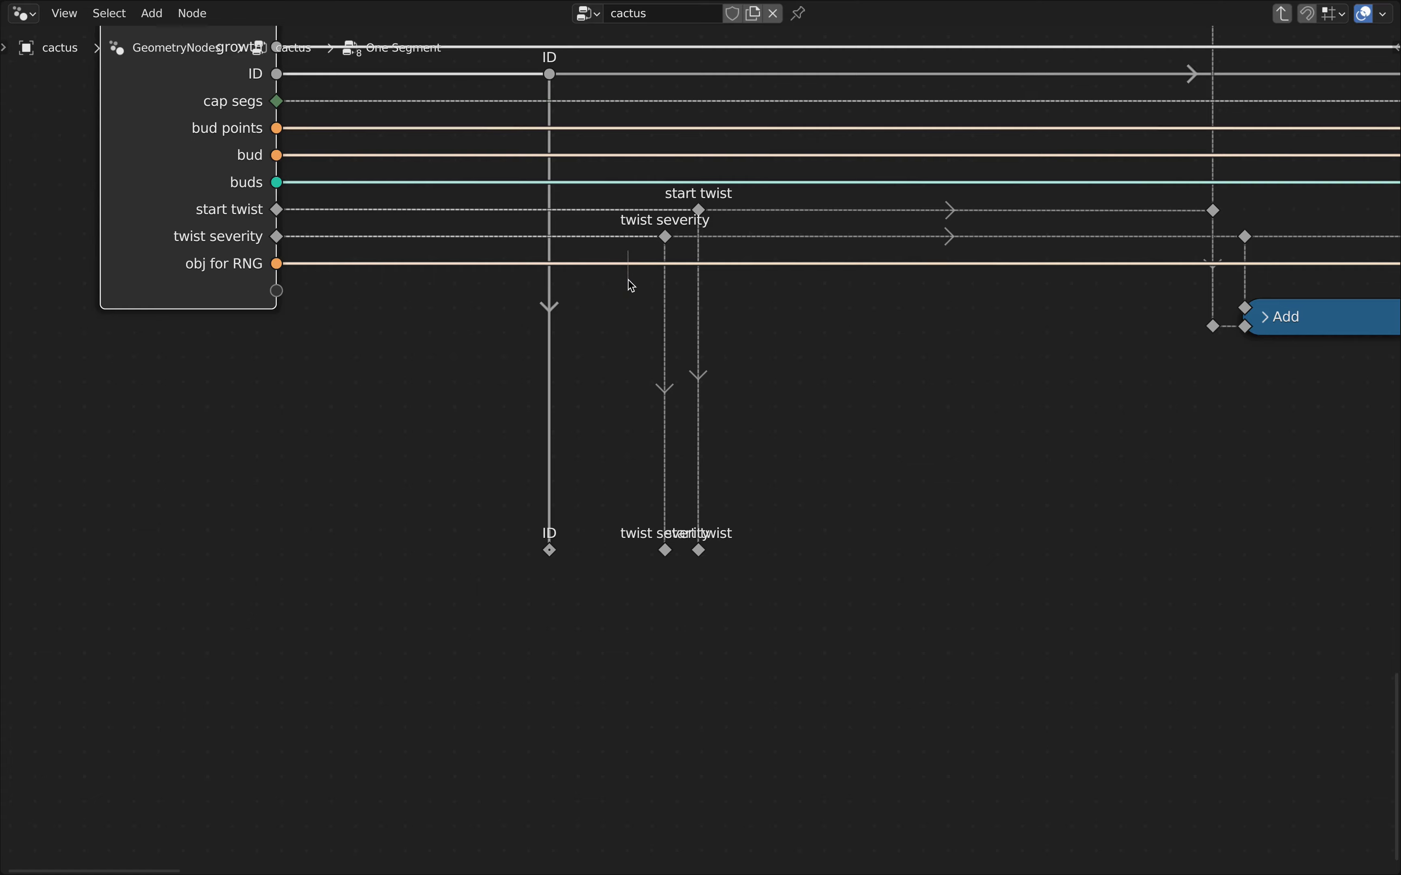
# Step: Add a reroute to the obj for RNG link, branch another straight below it, and label the lower one "obj for RNG"
pyautogui.keyDown('shift'); pyautogui.moveTo(628, 280); pyautogui.dragTo(627, 255, button='right'); pyautogui.keyUp('shift')
pyautogui.press('g')
pyautogui.press('y')
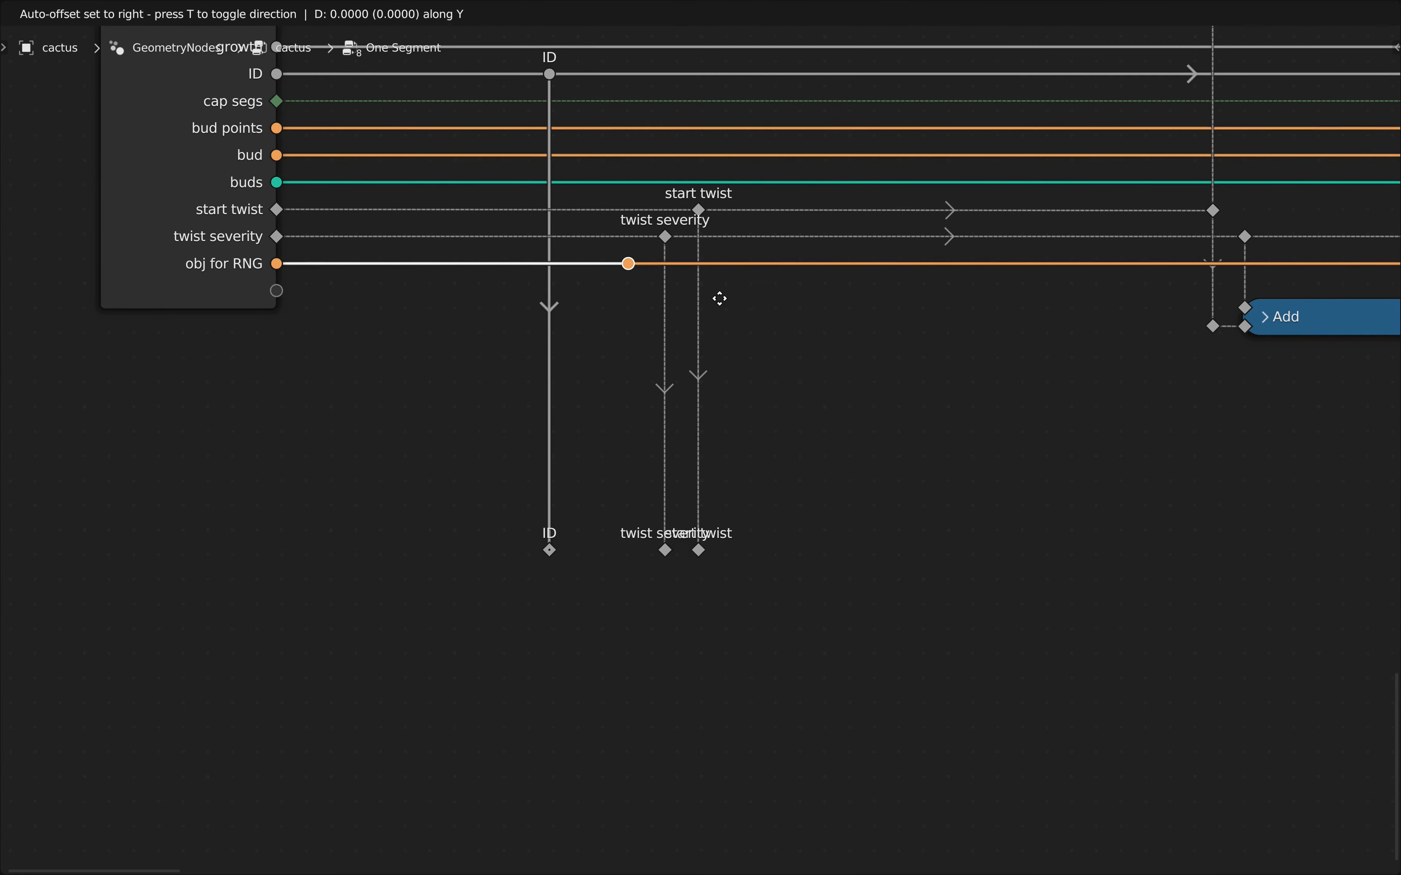
pyautogui.click(626, 585)
pyautogui.press('F2')
pyautogui.write('obj')
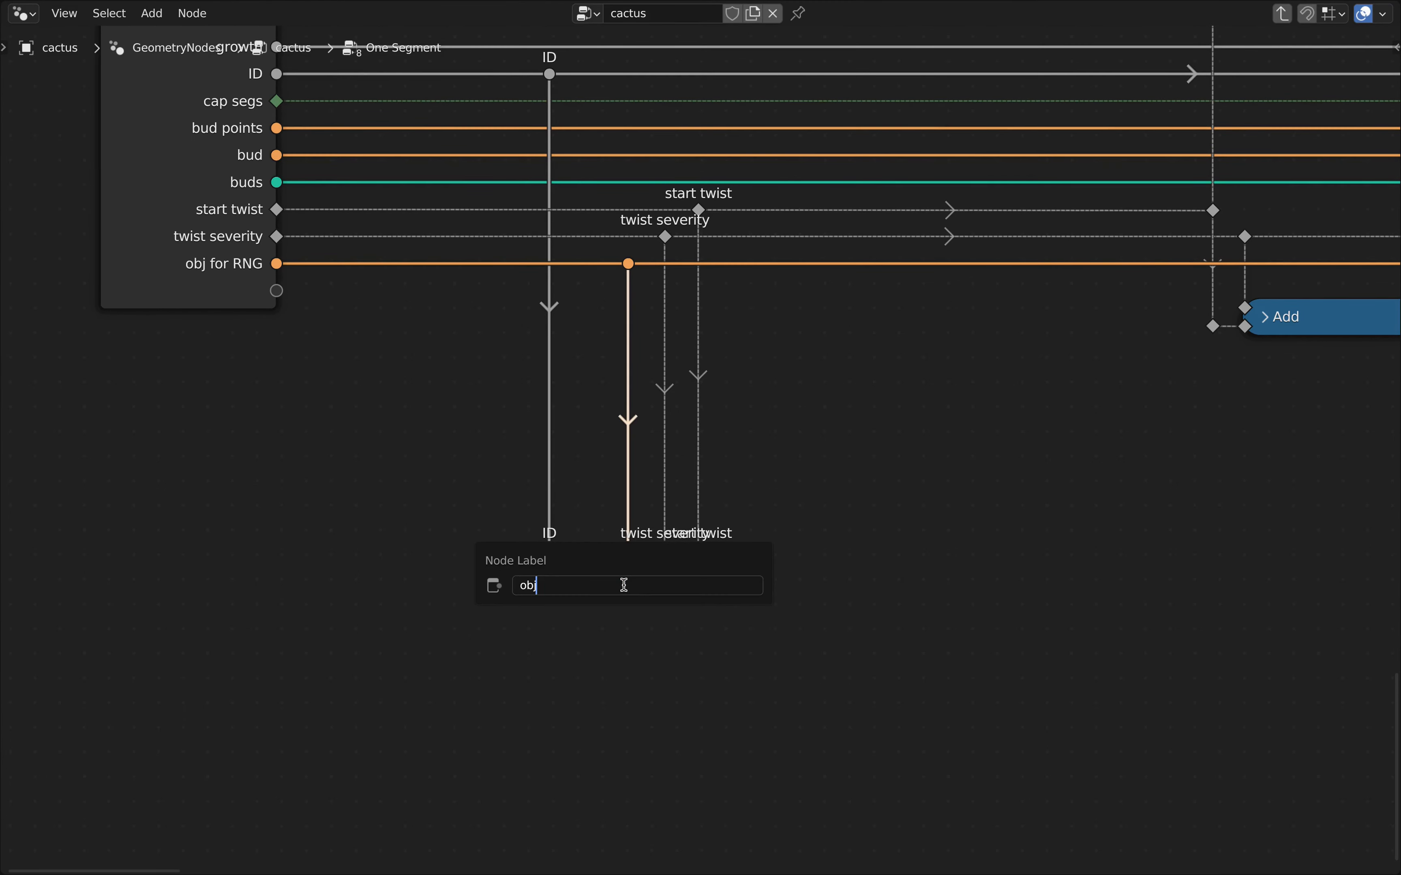
pyautogui.write(' for RNG')
pyautogui.press('Return')
# Step: Move both ID reroutes along X closer to the obj for RNG branch
pyautogui.scroll(-4, 588, 581)
pyautogui.moveTo(543, 595); pyautogui.dragTo(590, 186)
pyautogui.press('g')
pyautogui.press('x')
pyautogui.click(612, 375)
# Step: Align the four lower reroutes for ID, obj for RNG, twist severity and start twist in one row by scaling Y to 0
pyautogui.moveTo(557, 517); pyautogui.dragTo(745, 637)
pyautogui.press('s')
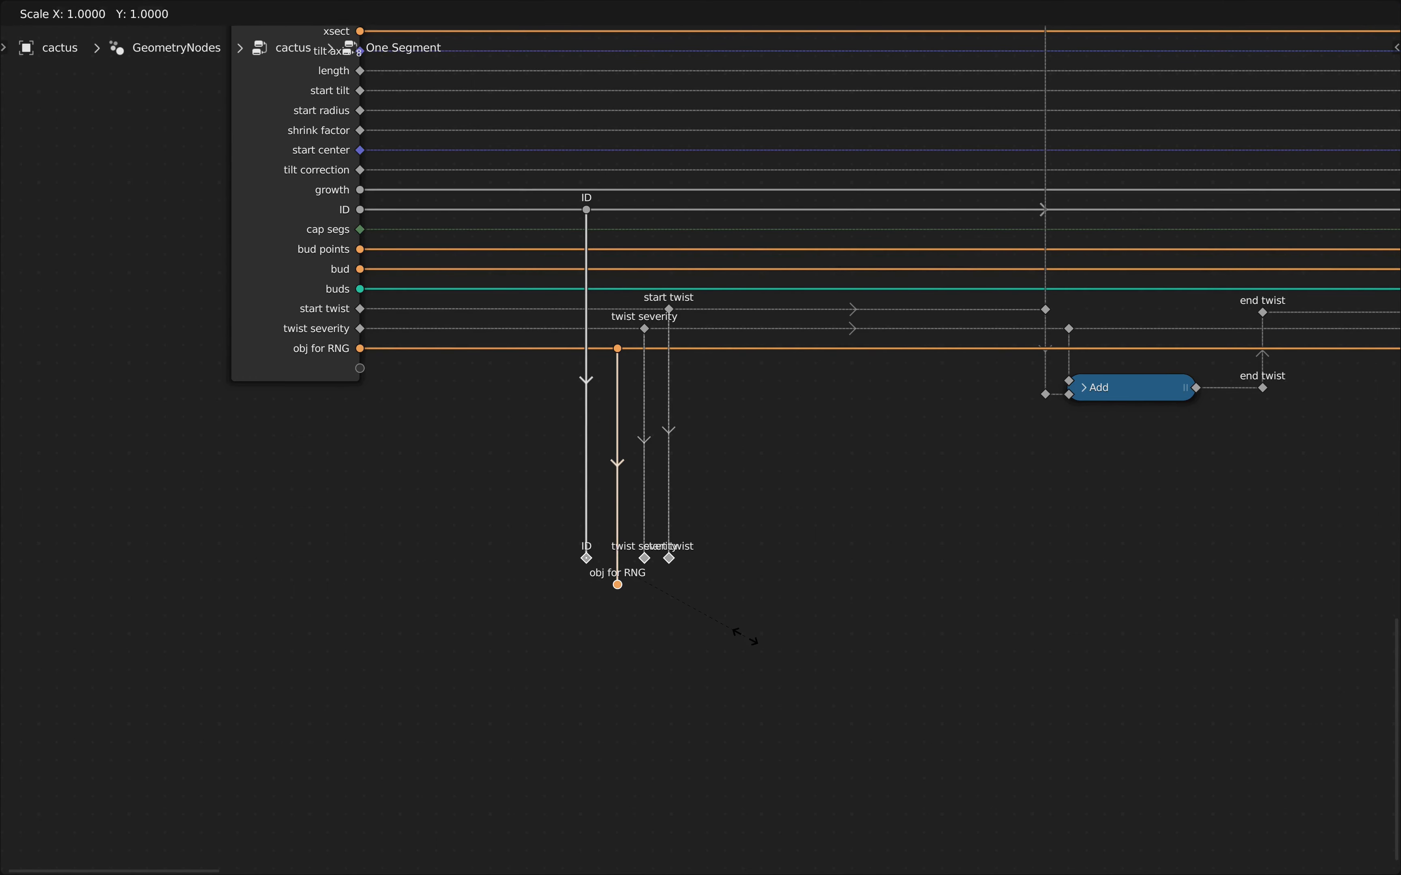
pyautogui.press('y')
pyautogui.press('0')
pyautogui.press('Return')
pyautogui.scroll(2, 810, 617)
pyautogui.moveTo(810, 616); pyautogui.dragTo(575, 435, button='middle')
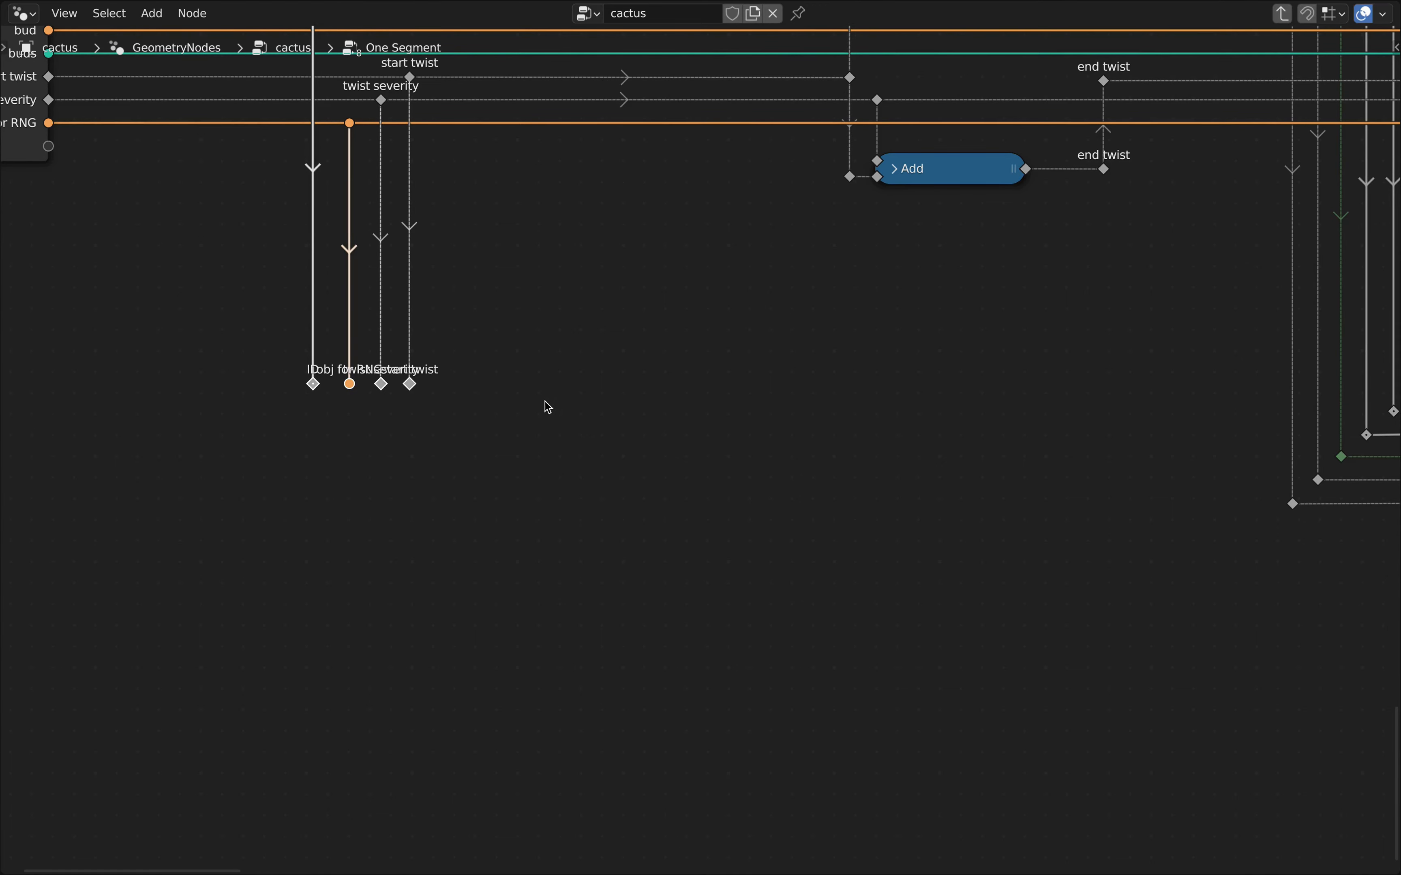
pyautogui.scroll(-2, 544, 405)
pyautogui.moveTo(596, 405); pyautogui.dragTo(639, 422, button='middle')
pyautogui.scroll(1, 660, 420)
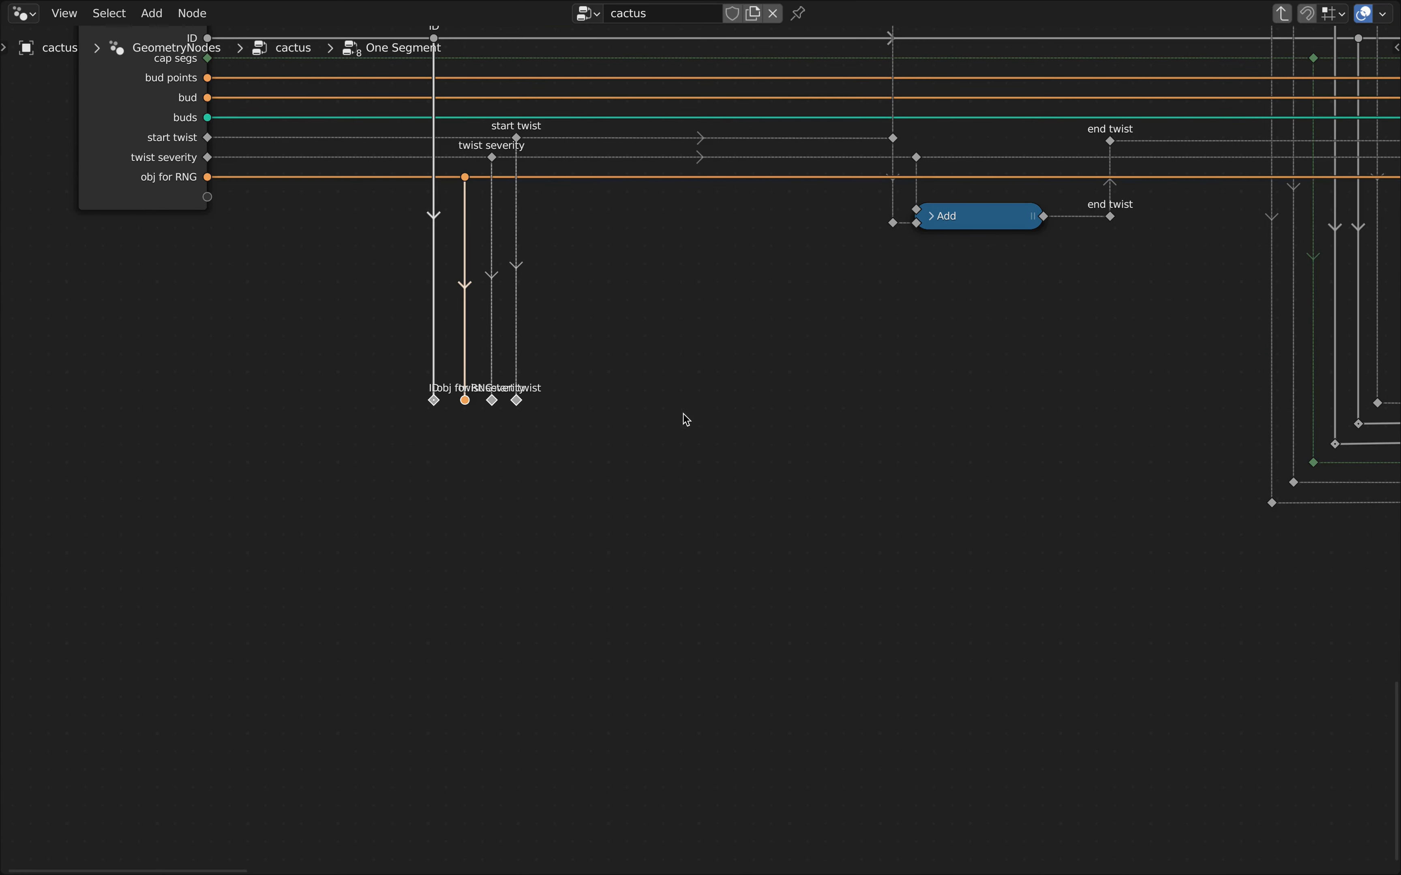
pyautogui.scroll(1, 621, 434)
pyautogui.moveTo(646, 478); pyautogui.dragTo(613, 401, button='middle')
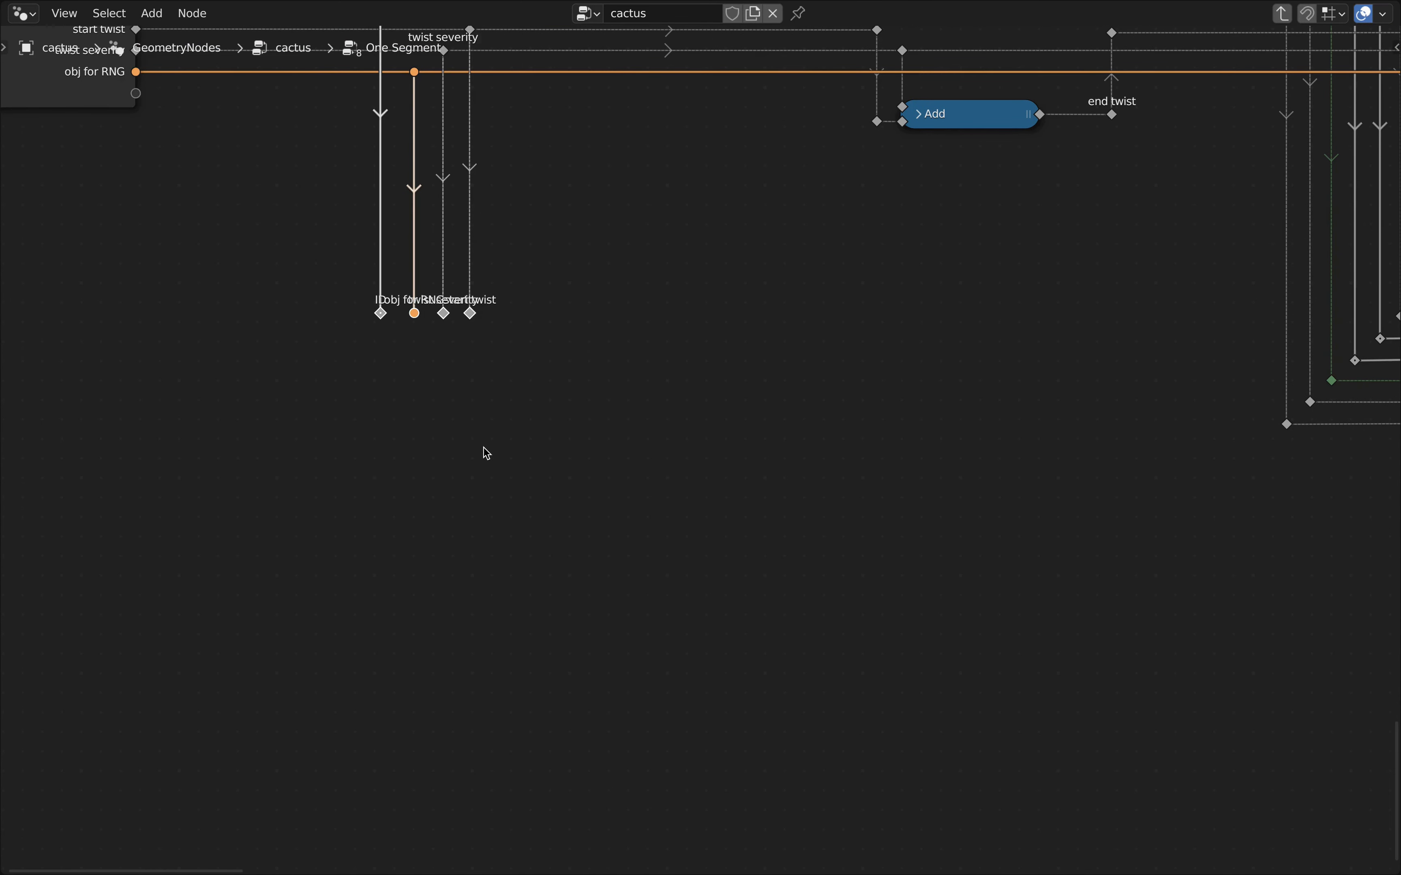